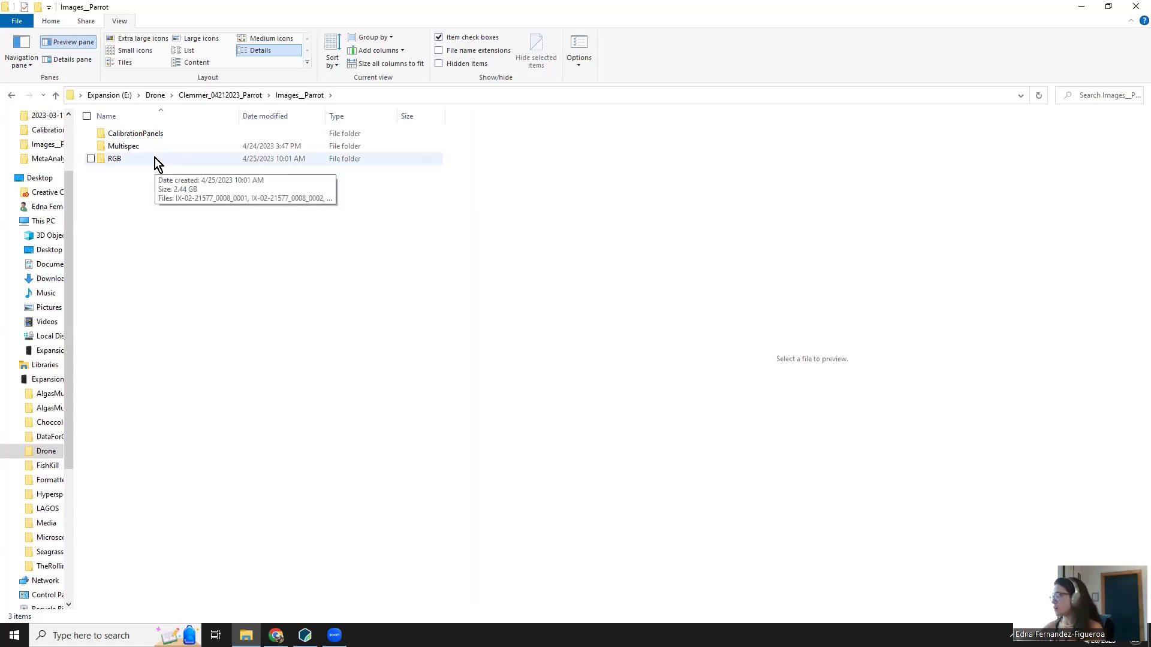
Step: Open the RGB folder, widen the file name column, and preview several of the drone JPG photos down through the list
double_click(155, 159)
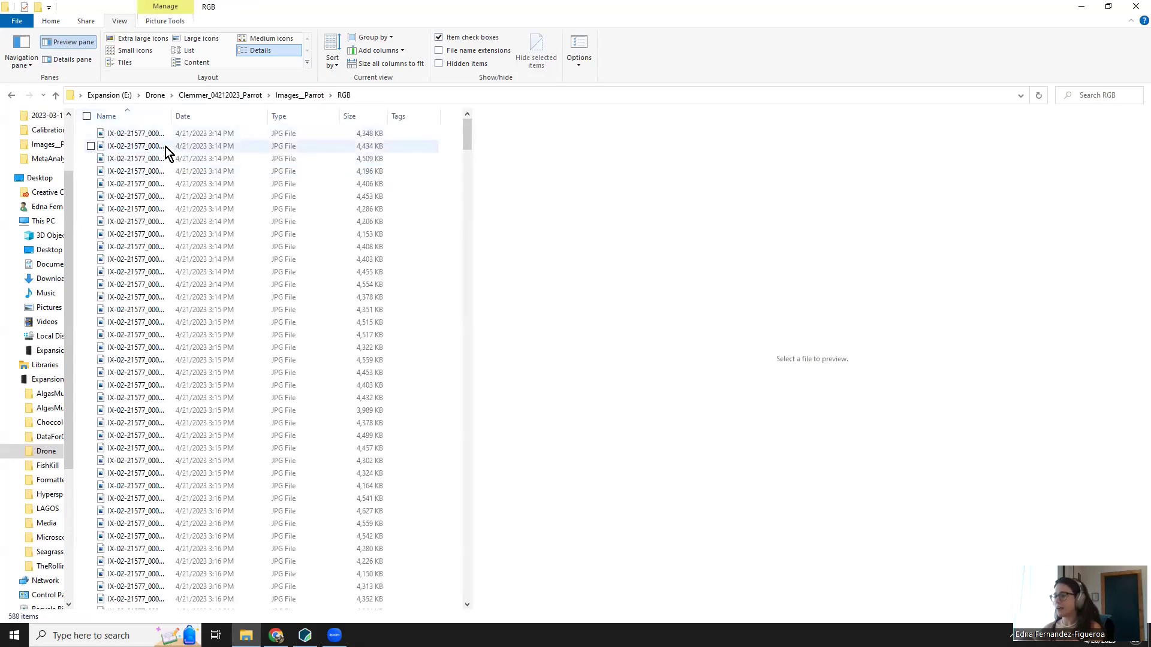
left_click_drag(206, 116, 230, 116)
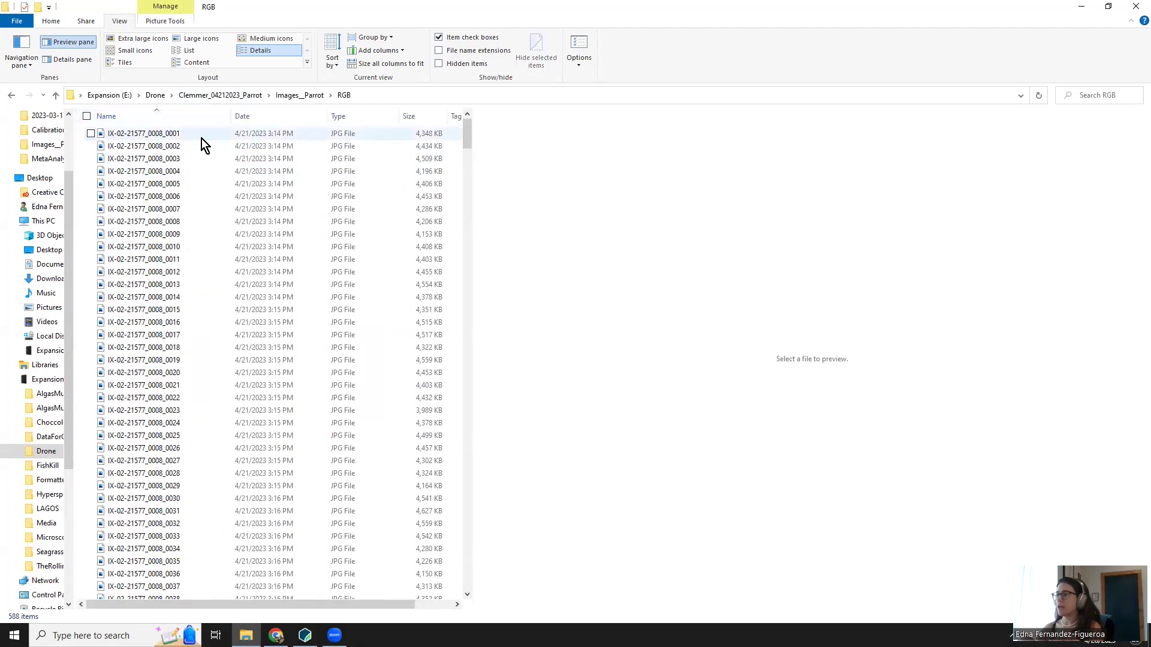
left_click(202, 139)
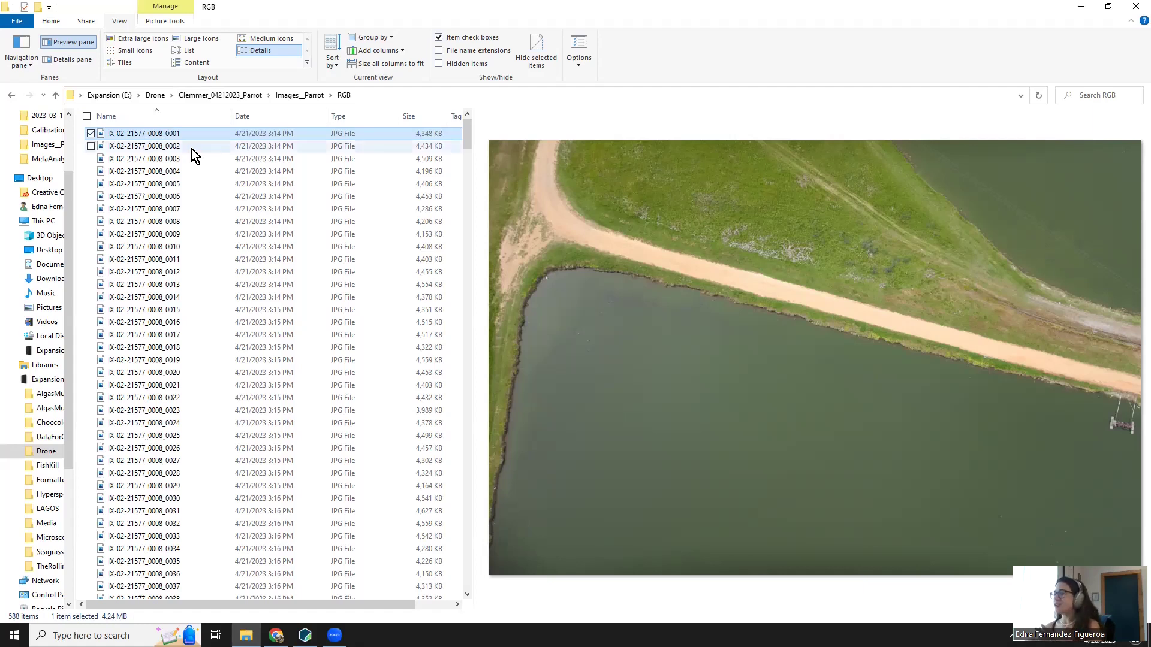
left_click(184, 157)
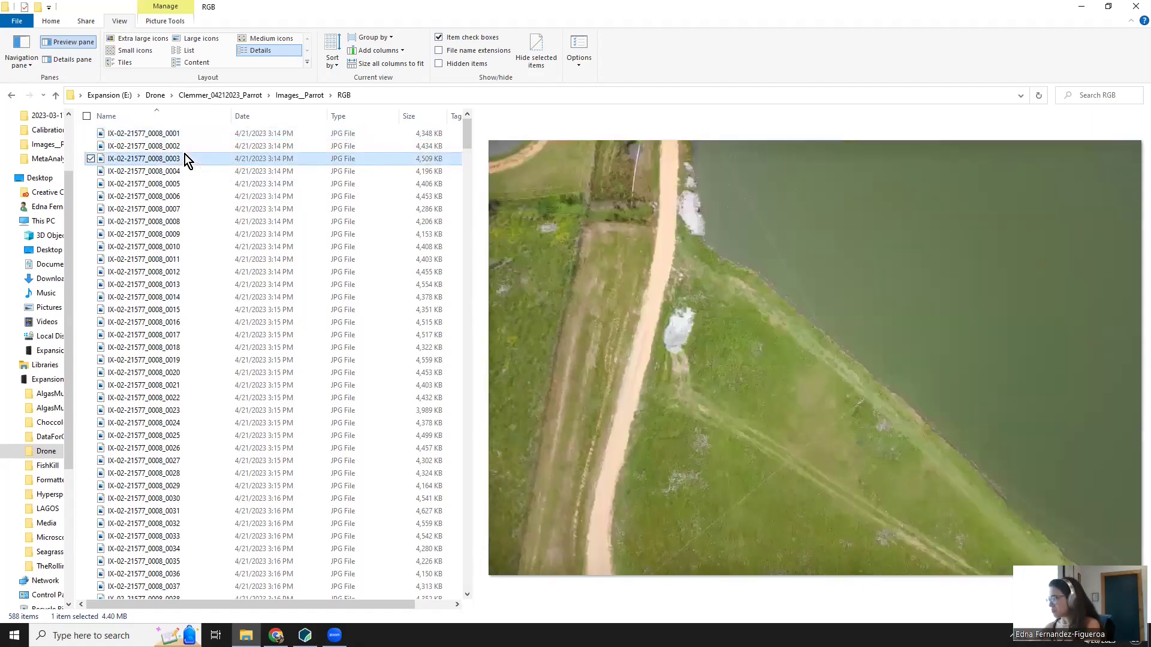
left_click(184, 221)
left_click(152, 133)
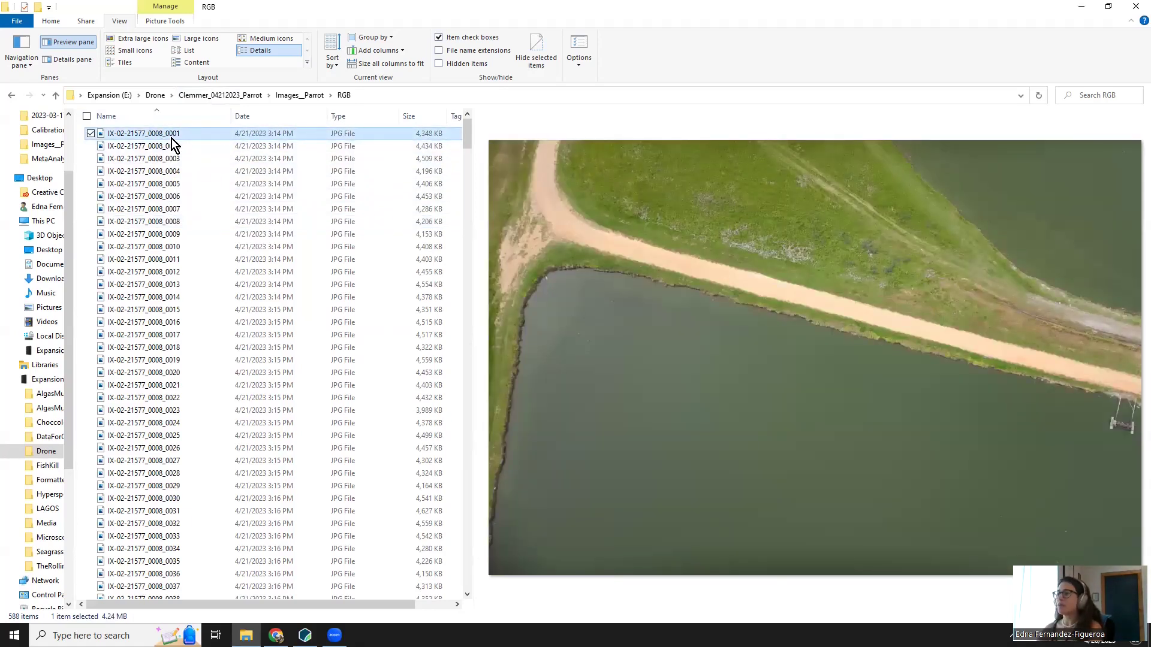
left_click(172, 160)
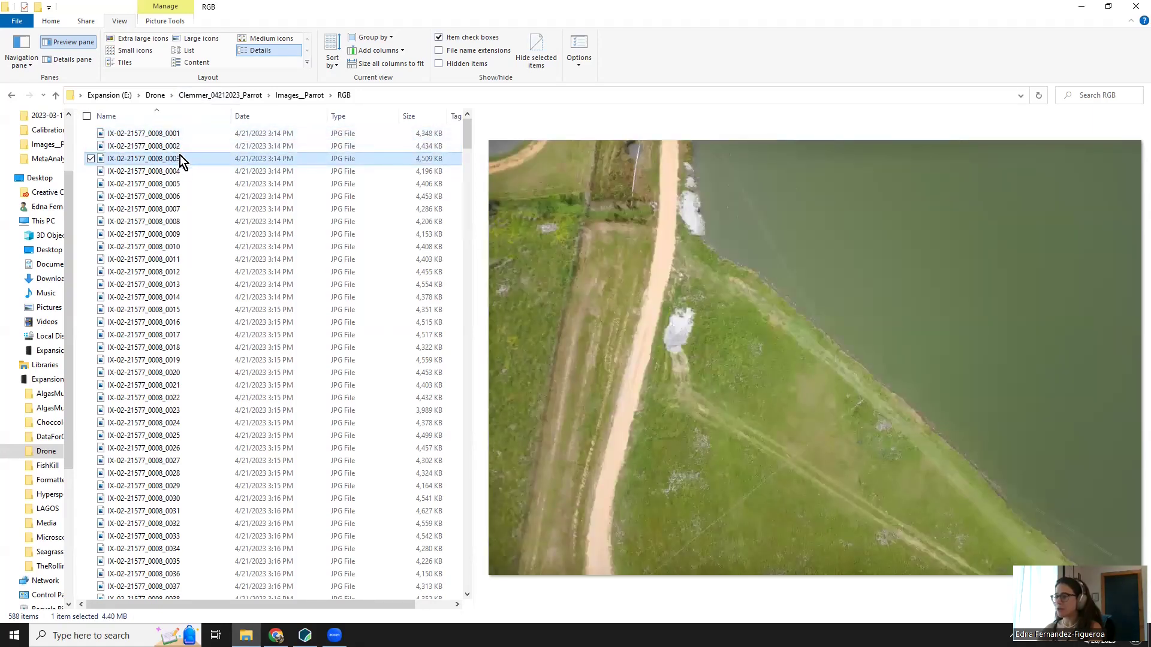
left_click_drag(467, 144, 474, 587)
scroll(462, 265, "down", 1)
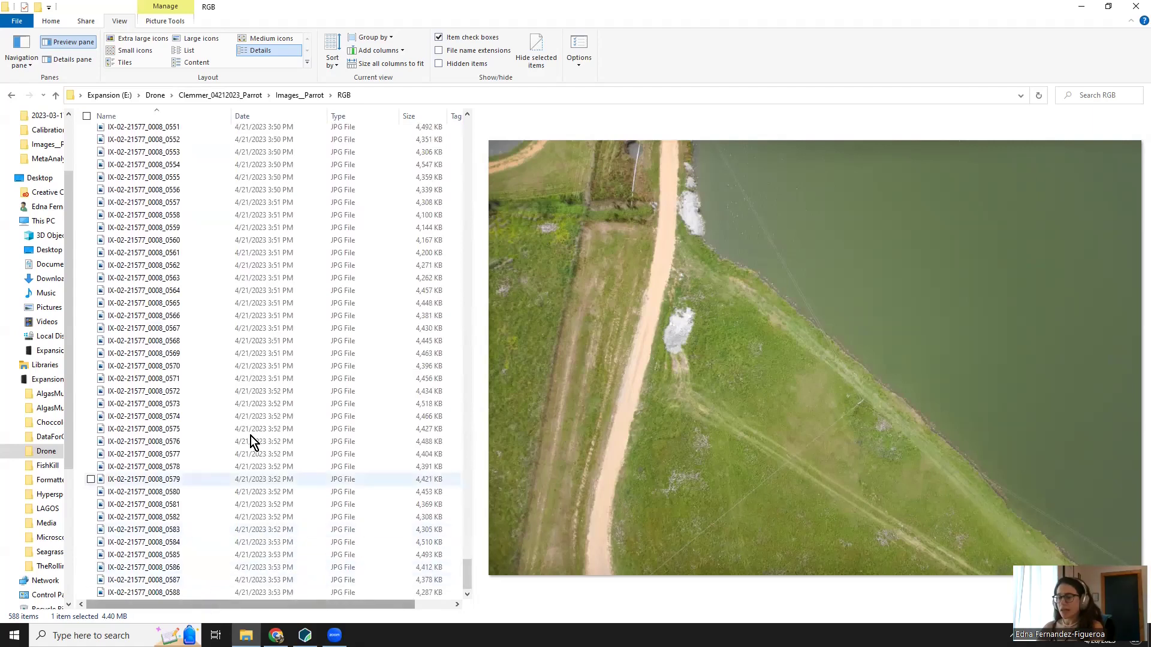
Step: Open the Multispec folder and preview the GRE, NIR, RED and REG band images of the first capture, 151404_0000
left_click(282, 99)
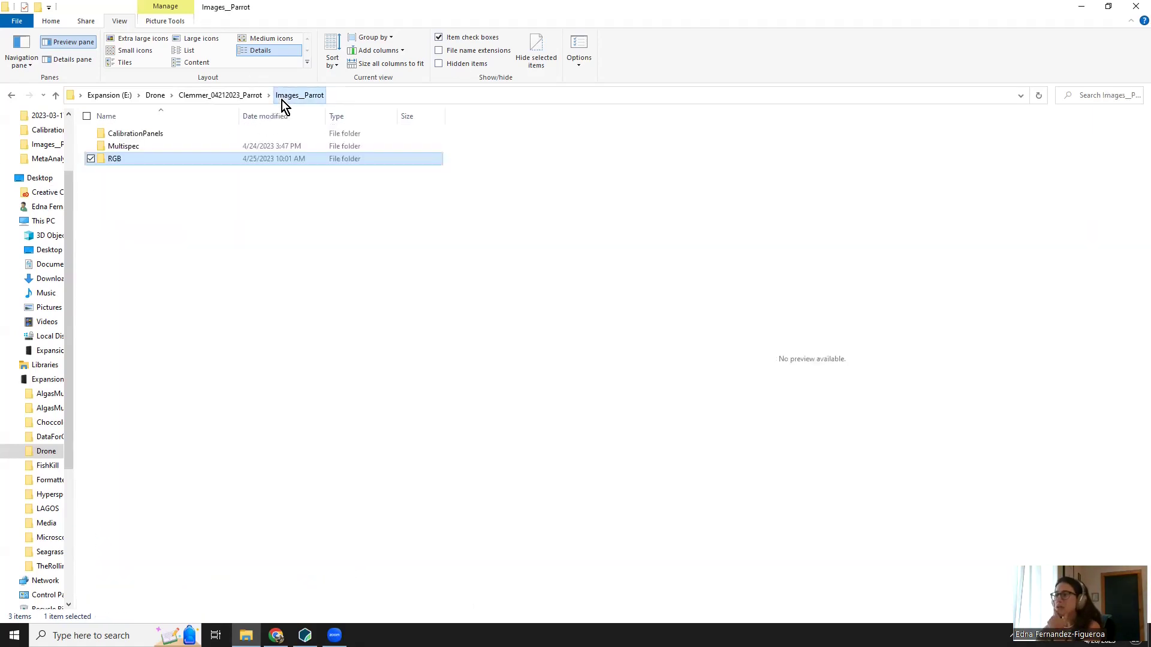
double_click(150, 153)
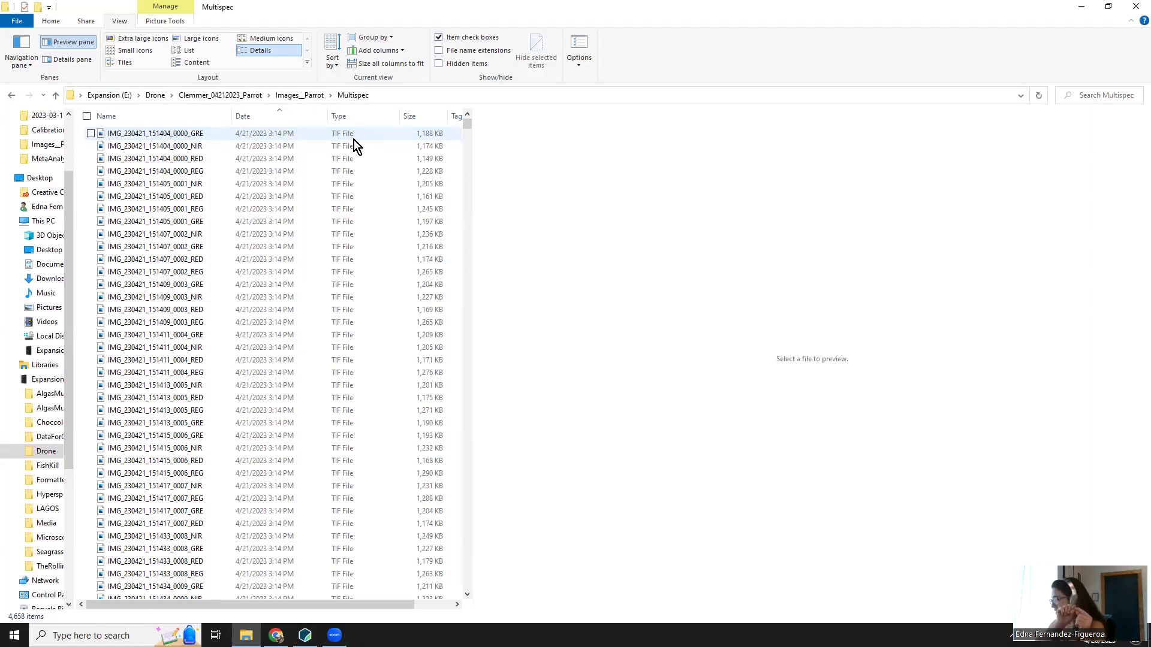
left_click(194, 135)
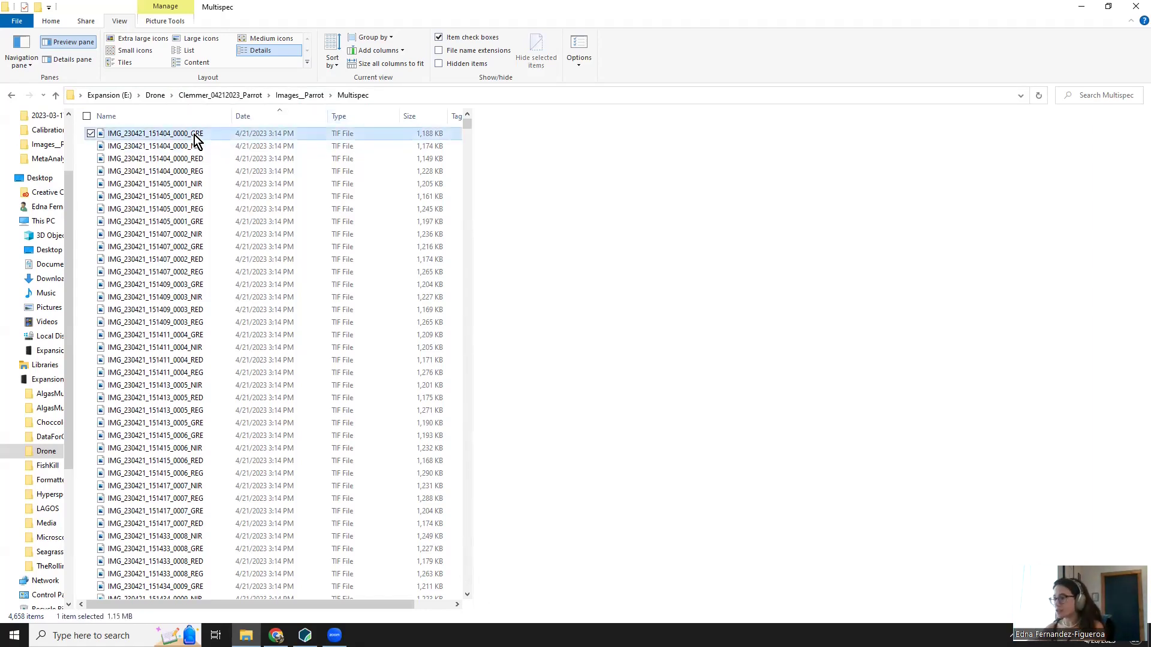
left_click(194, 147)
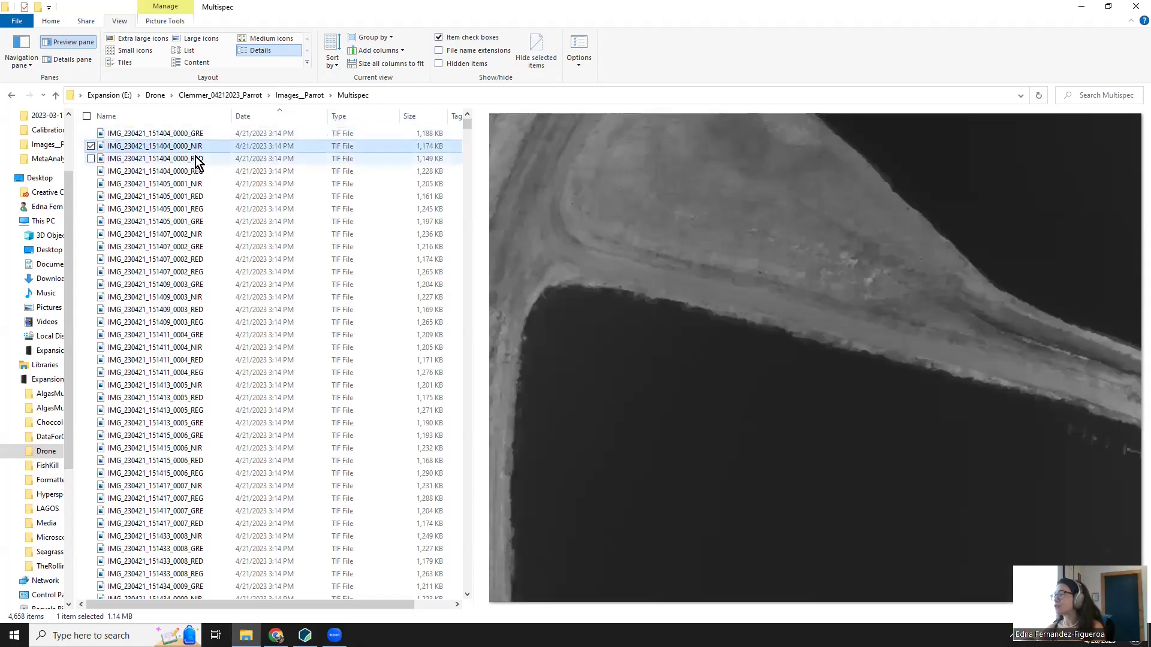
left_click(198, 159)
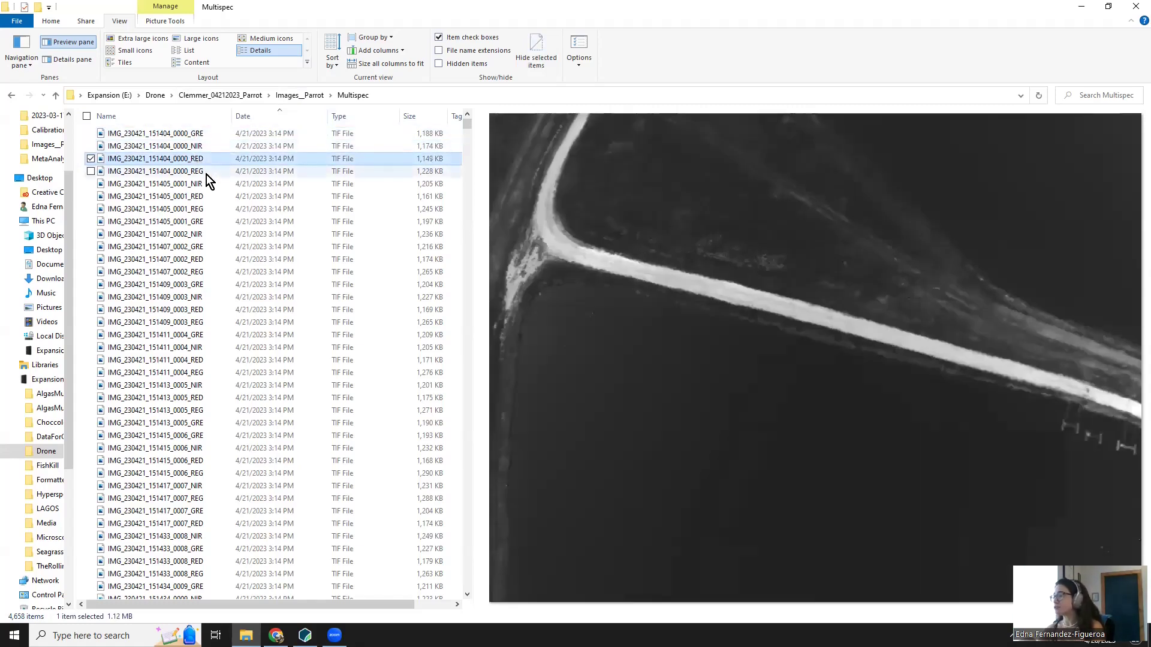
left_click(206, 173)
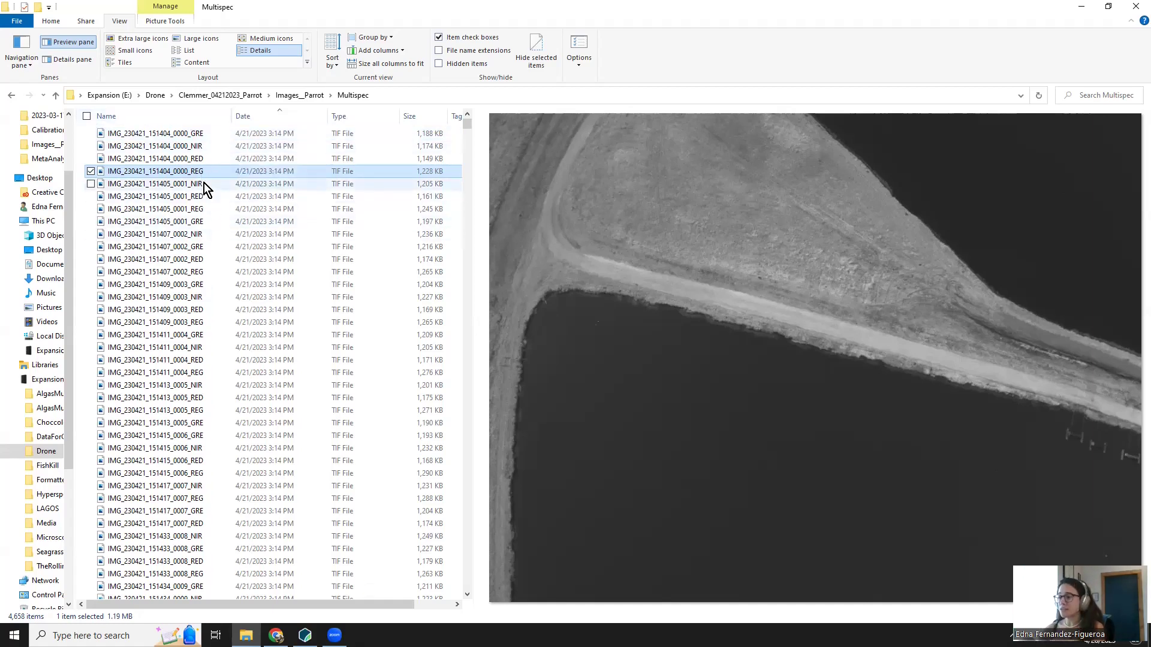
Step: Select the four band files of capture 0000 as a group, followed by the four files of capture 0001
left_click(200, 133)
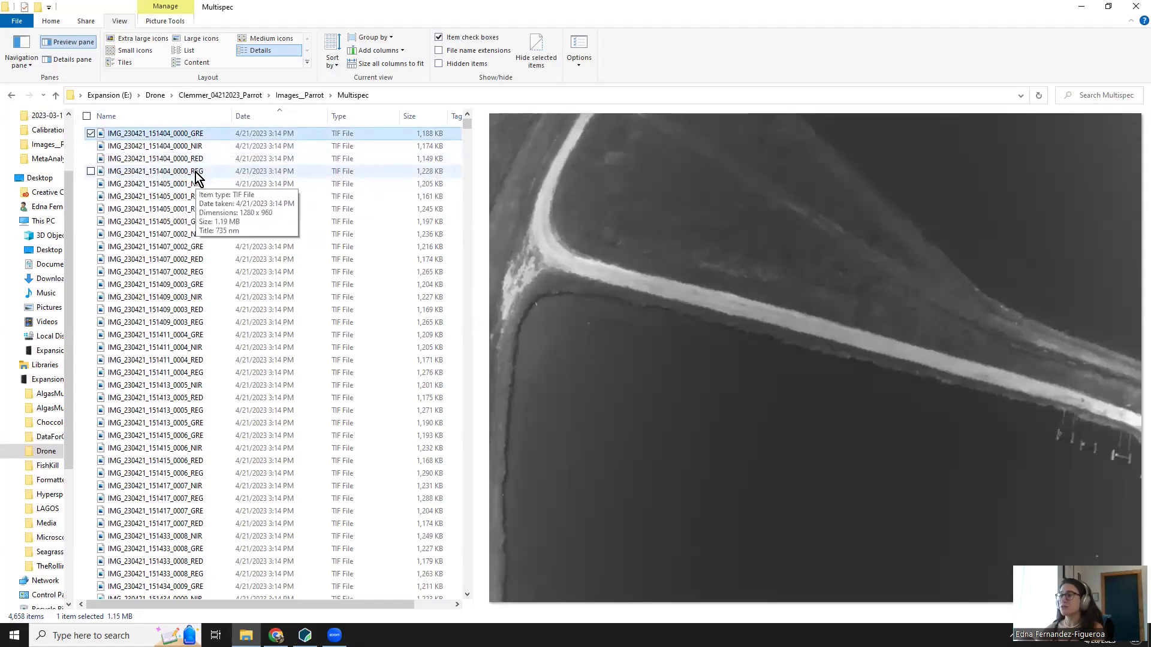
left_click(196, 171, "shift")
left_click(197, 183)
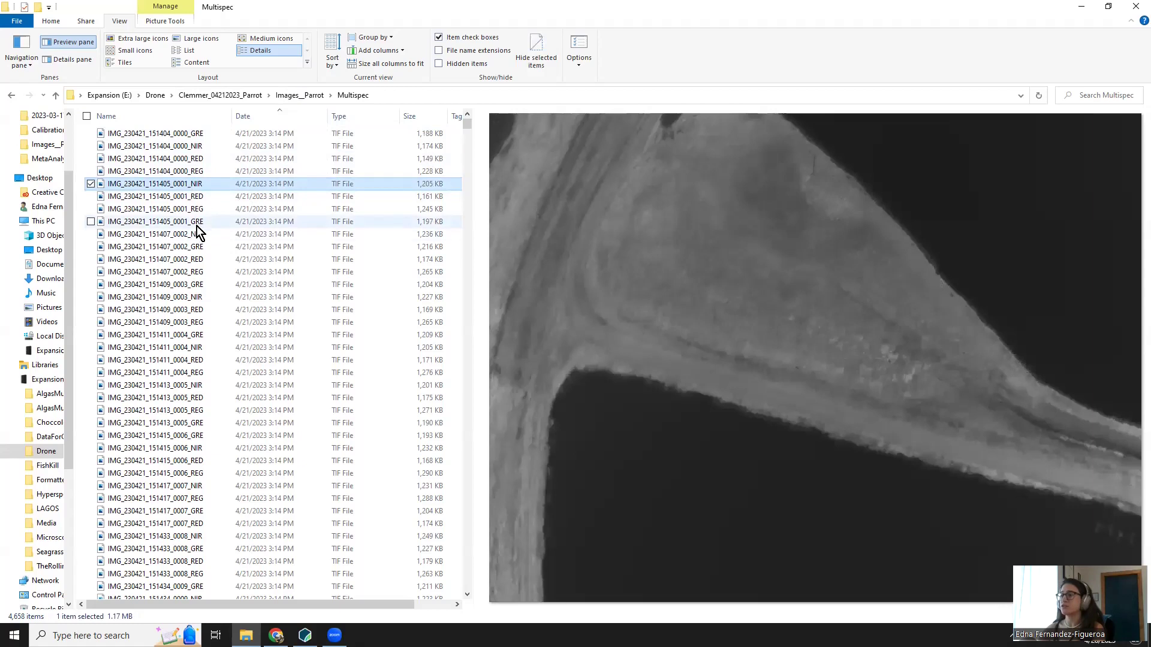
left_click(200, 223, "shift")
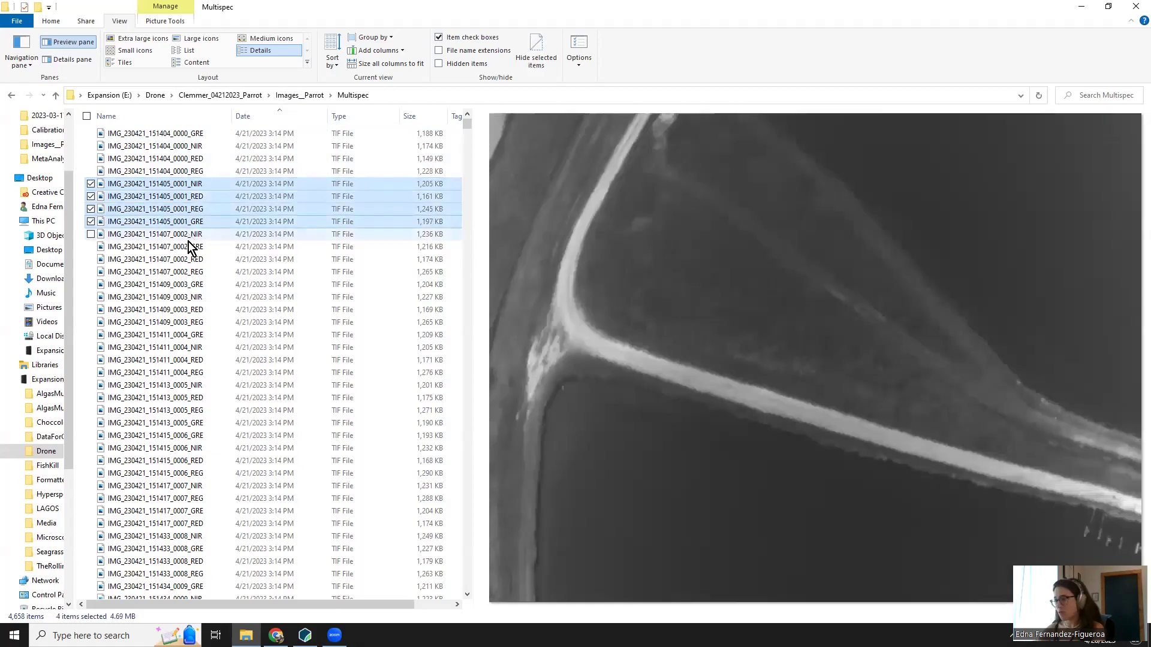
Step: Select all the TIF images in the Multispec folder from first to last, then select only the sequoia_therm.dat file
left_click(254, 135)
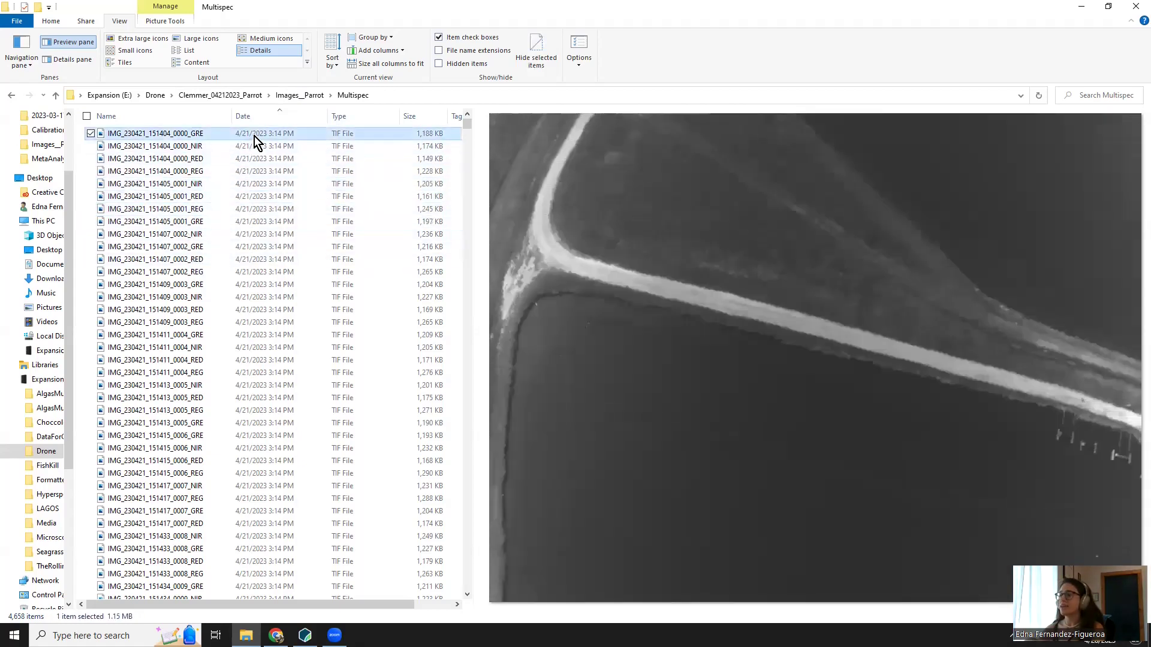
left_click_drag(469, 124, 469, 591)
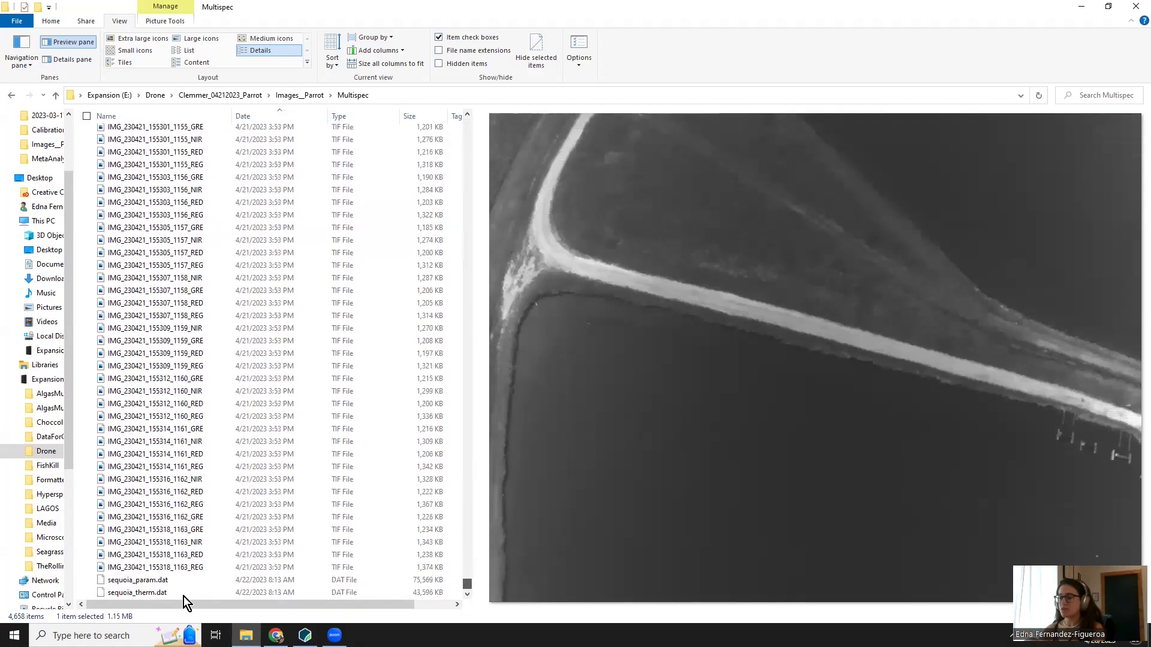
left_click(168, 571, "shift")
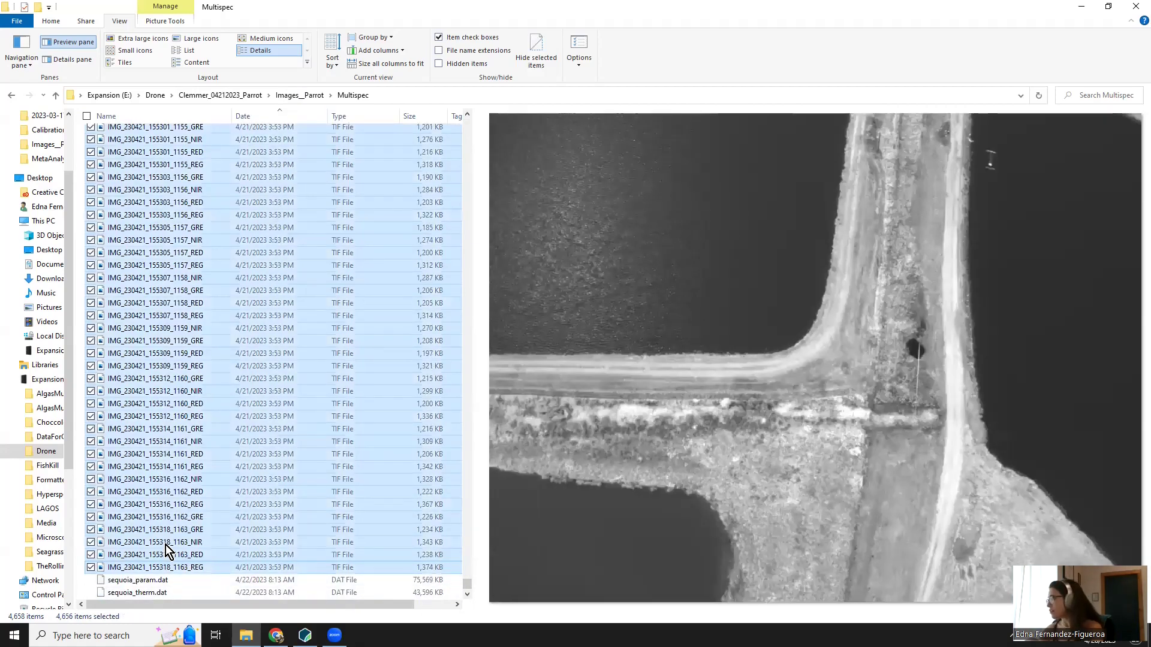
left_click(139, 591)
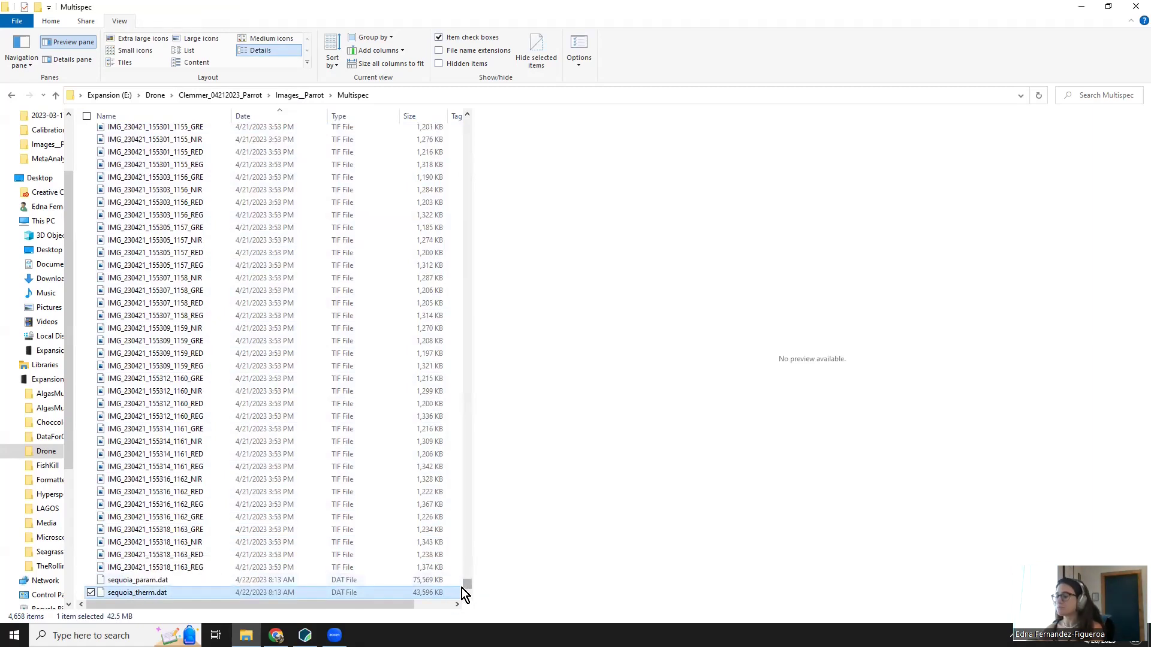
scroll(470, 563, "up", 2)
left_click_drag(467, 572, 399, 121)
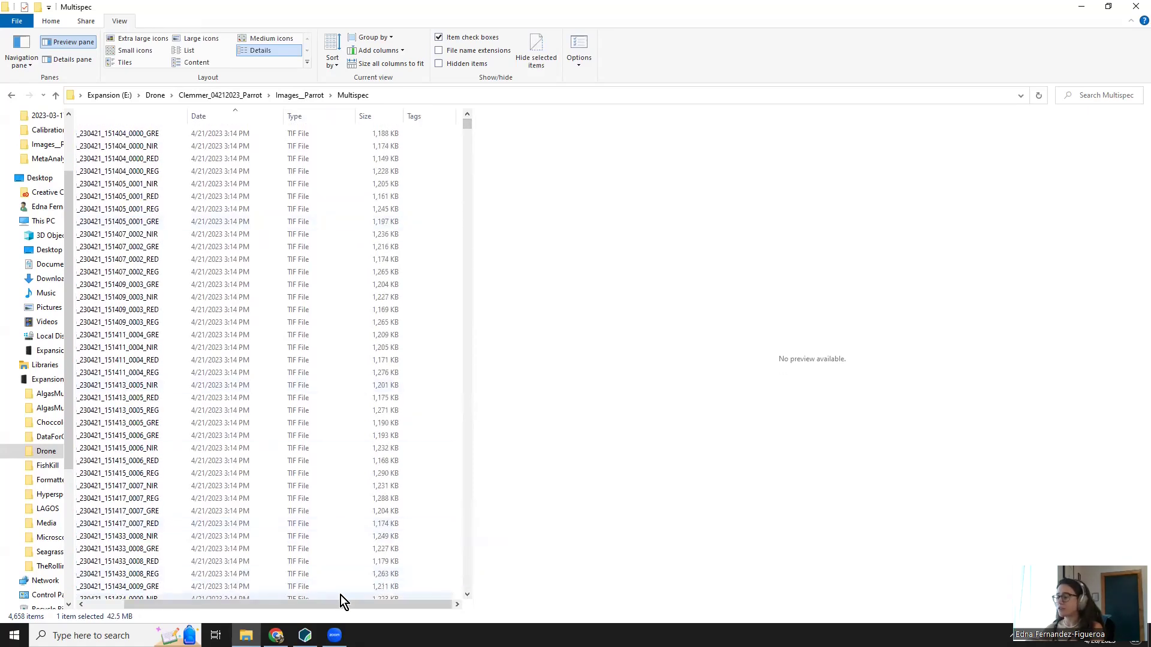
left_click_drag(335, 602, 215, 602)
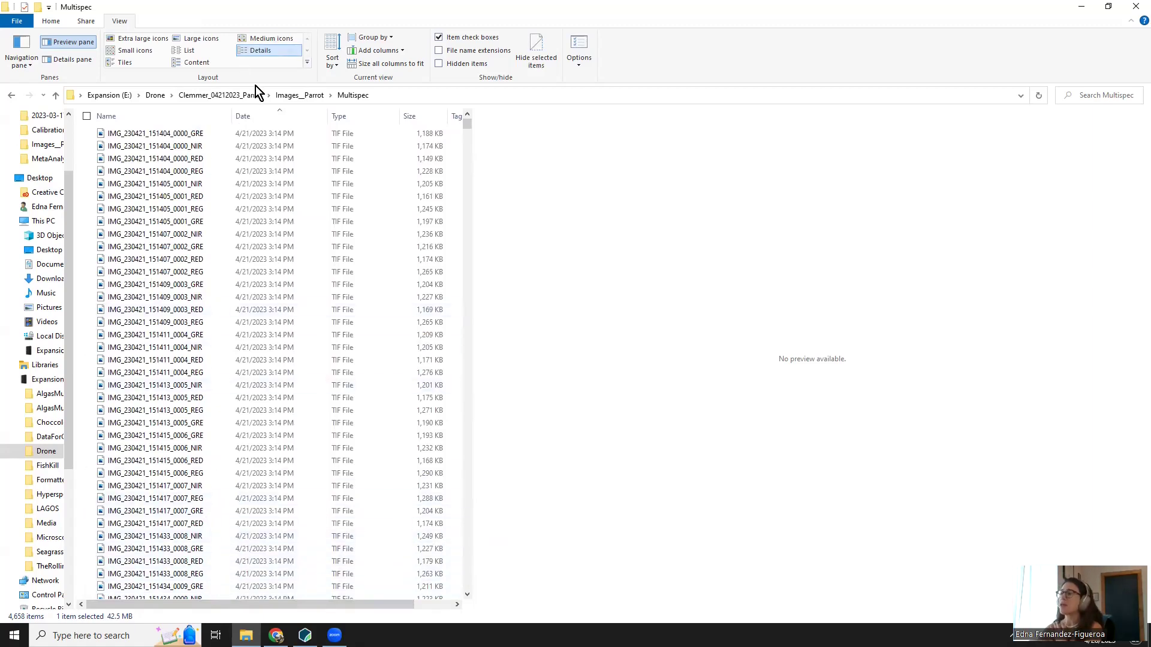
Step: Open the CalibrationPanels folder in Images__Parrot and delete the plain grey image IMG_0002_6
left_click(304, 99)
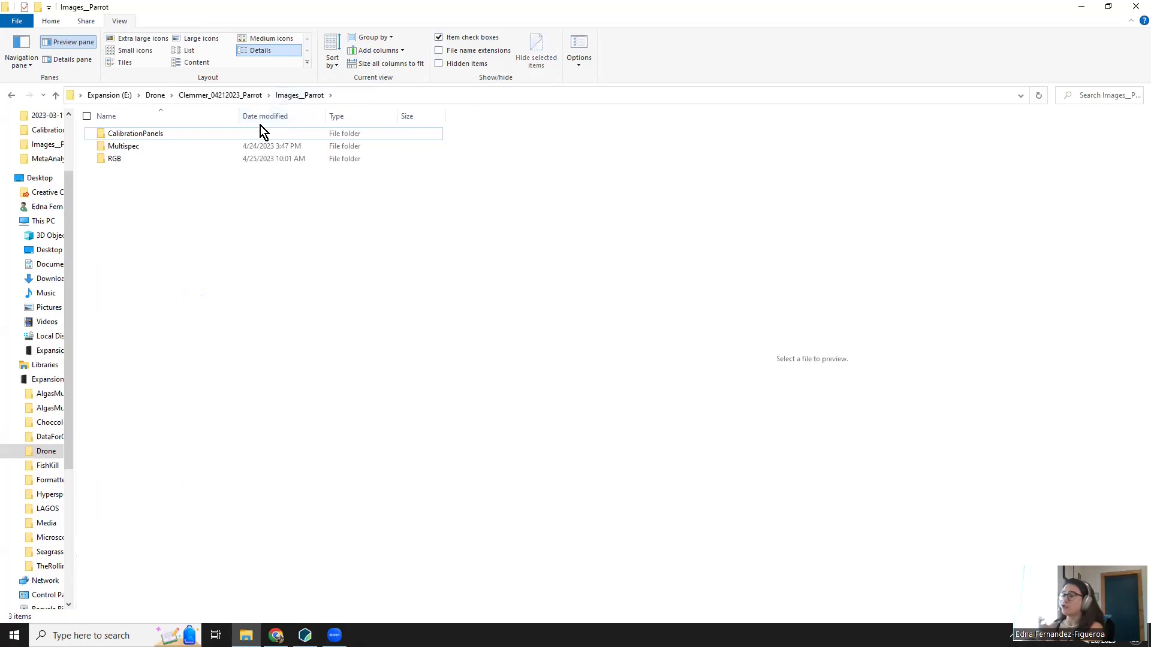
double_click(249, 137)
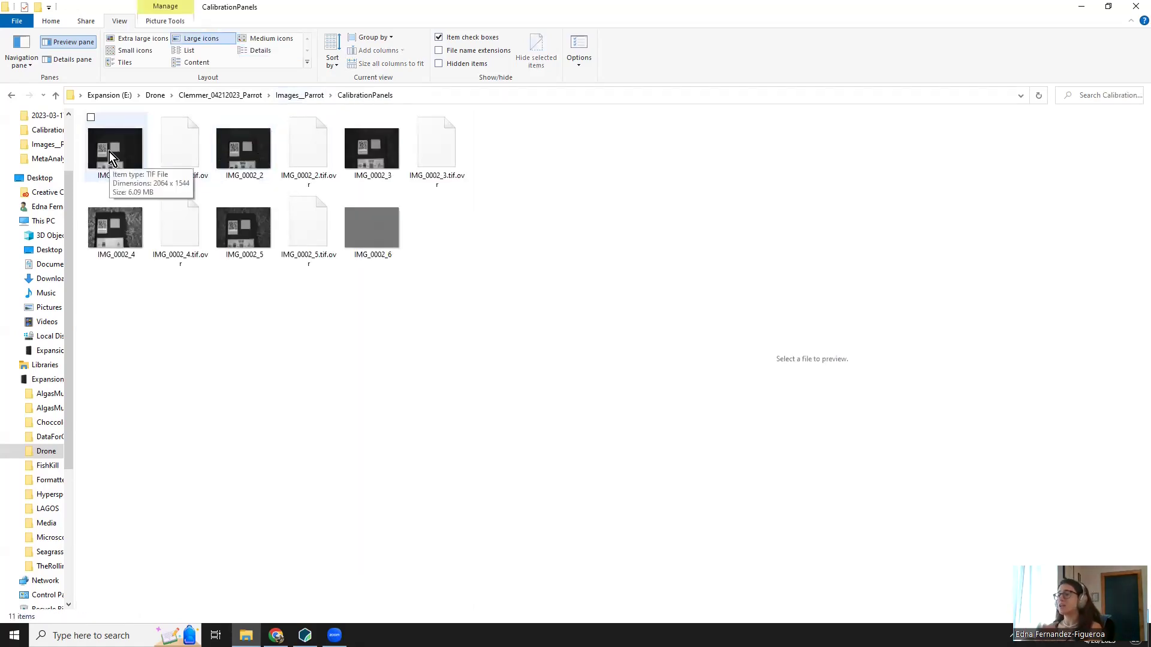
left_click(114, 174)
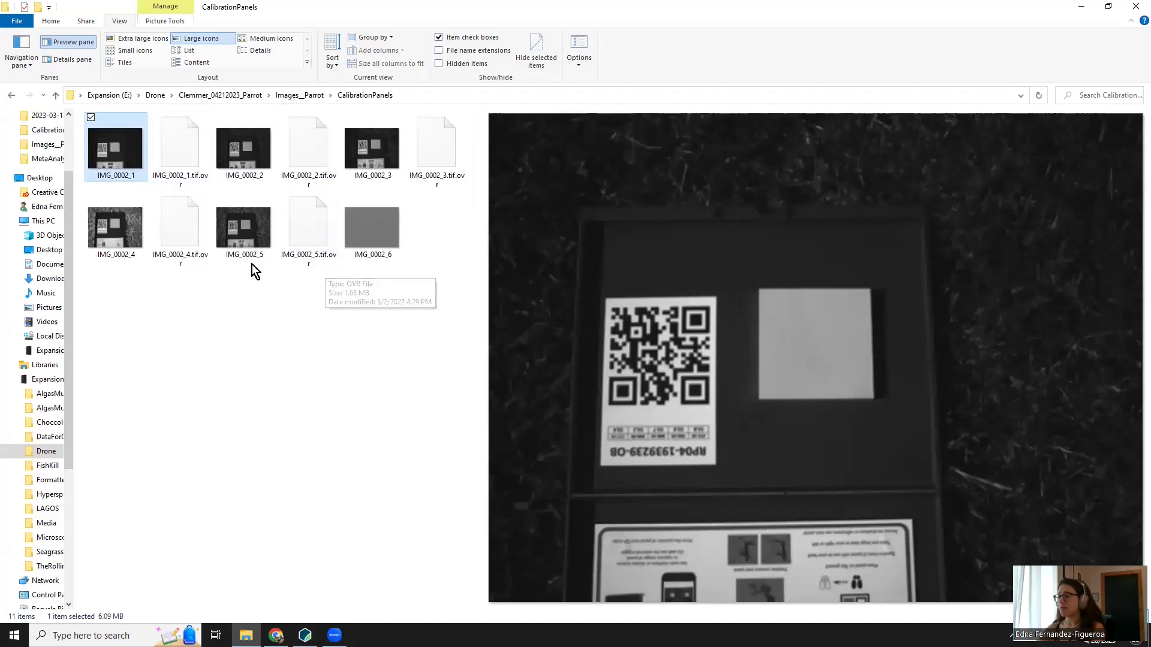
left_click(304, 247, "shift")
right_click(381, 246)
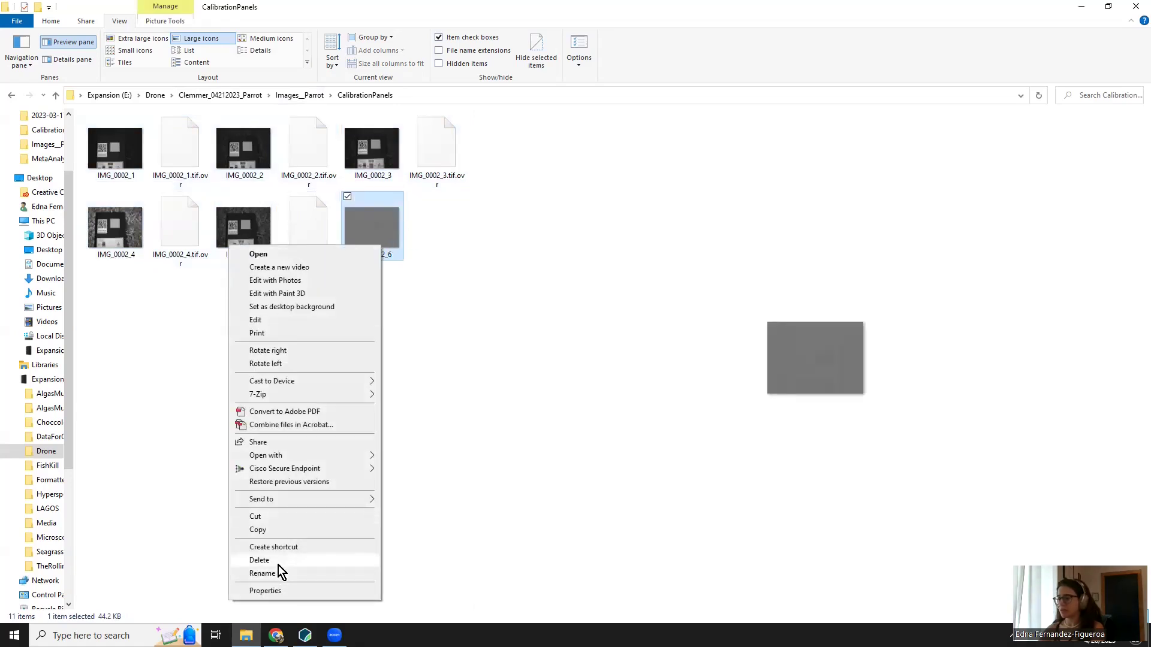
left_click(278, 563)
left_click(626, 358)
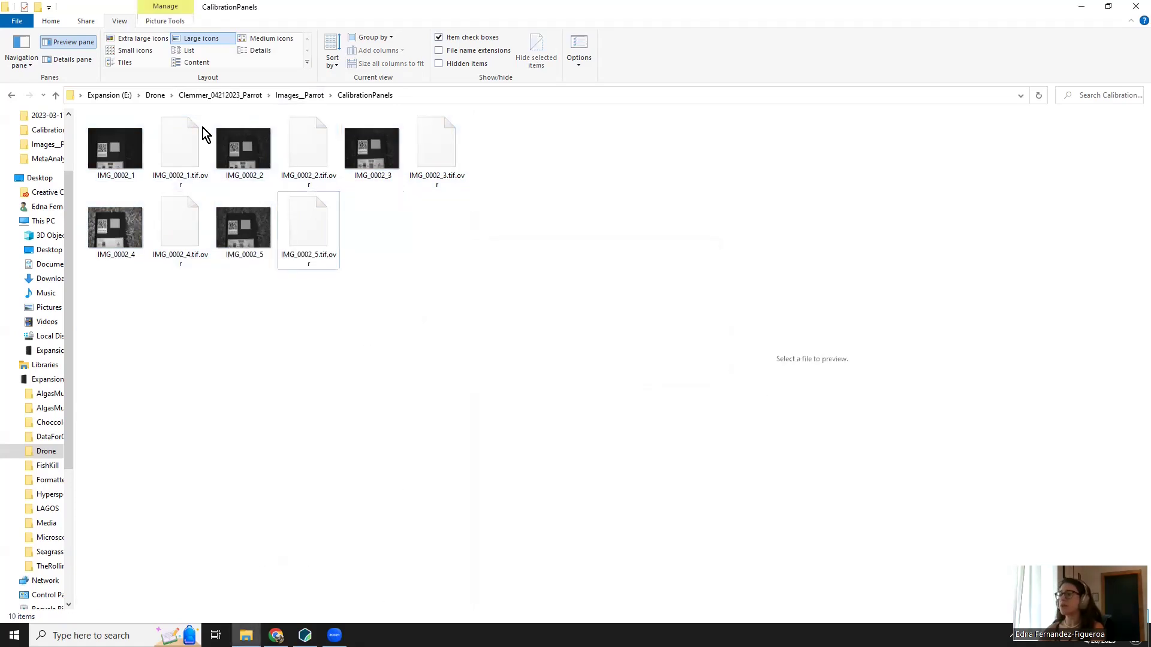
Step: Examine the calibration panel image IMG_0002_1 and its .ovr file, then return to the Images__Parrot folder
left_click(117, 171)
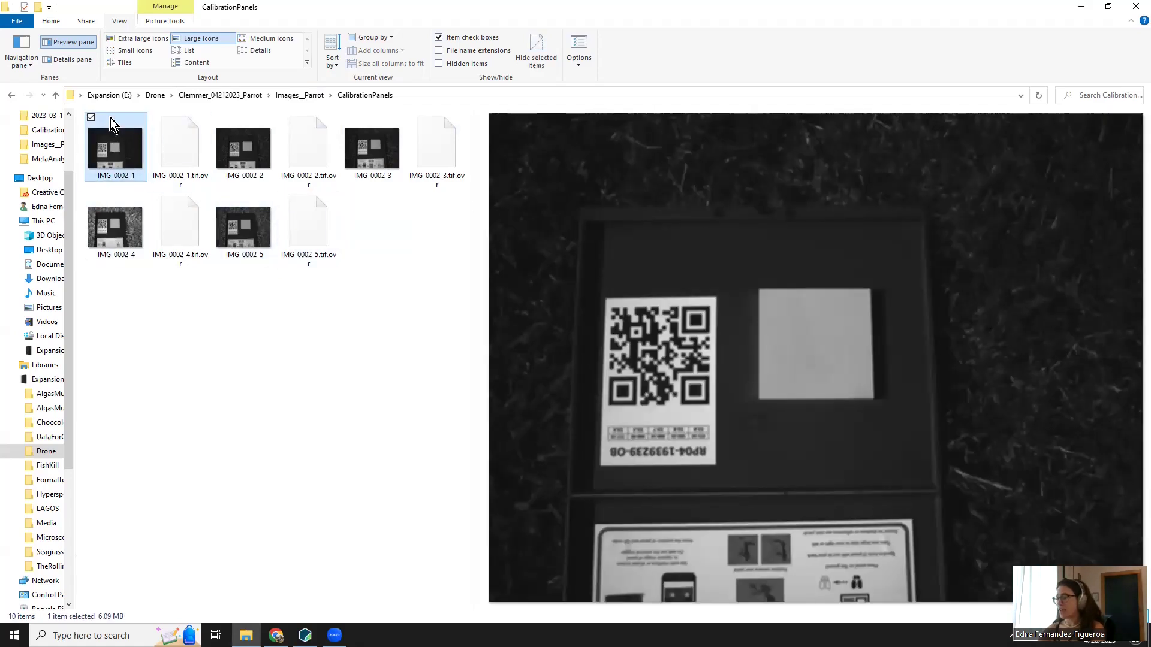
left_click(182, 160)
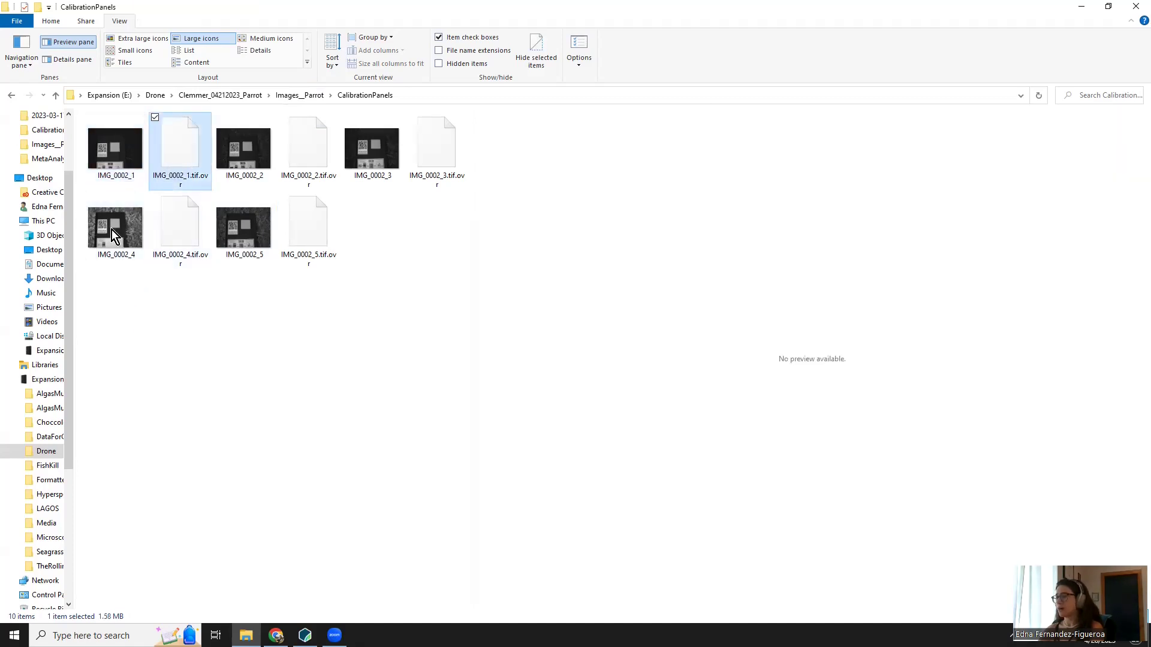
left_click(113, 164)
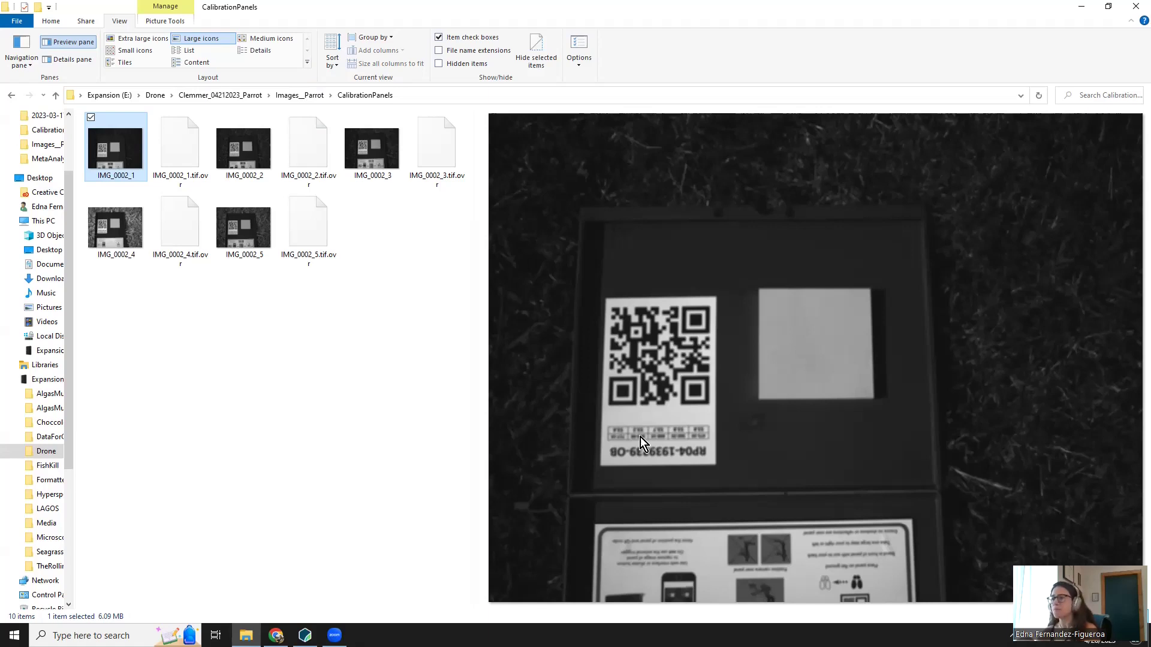
left_click(314, 97)
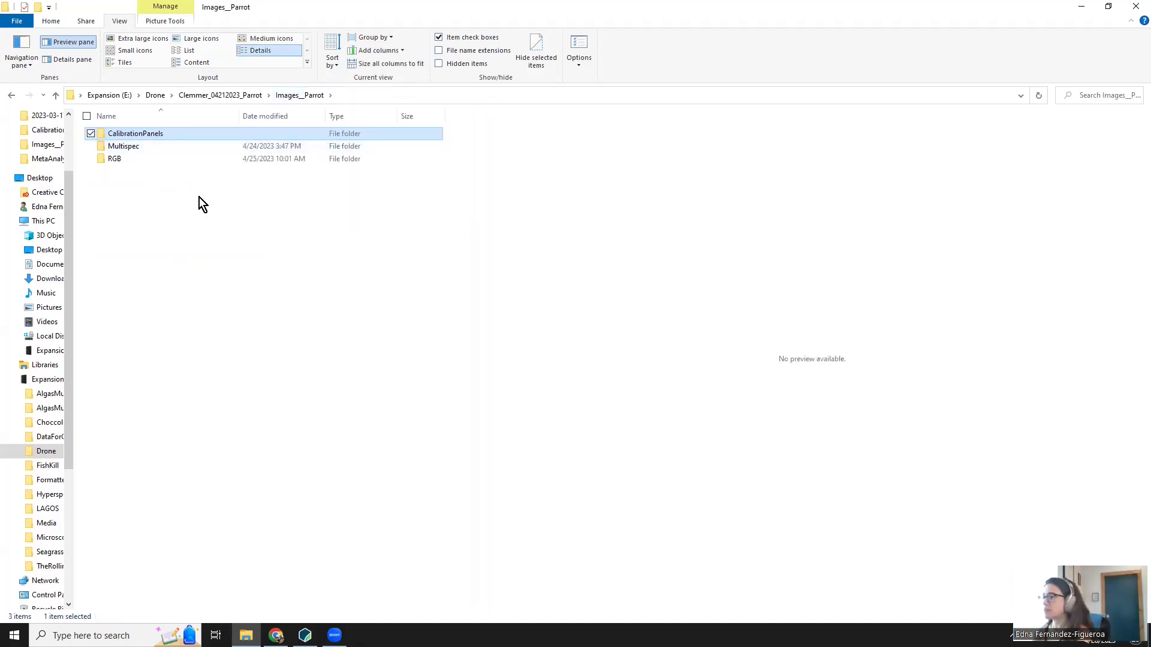
Step: Switch to PIX4Dfields, create a new project and rename it P4D_Multi_Clemmer_042123
left_click(306, 635)
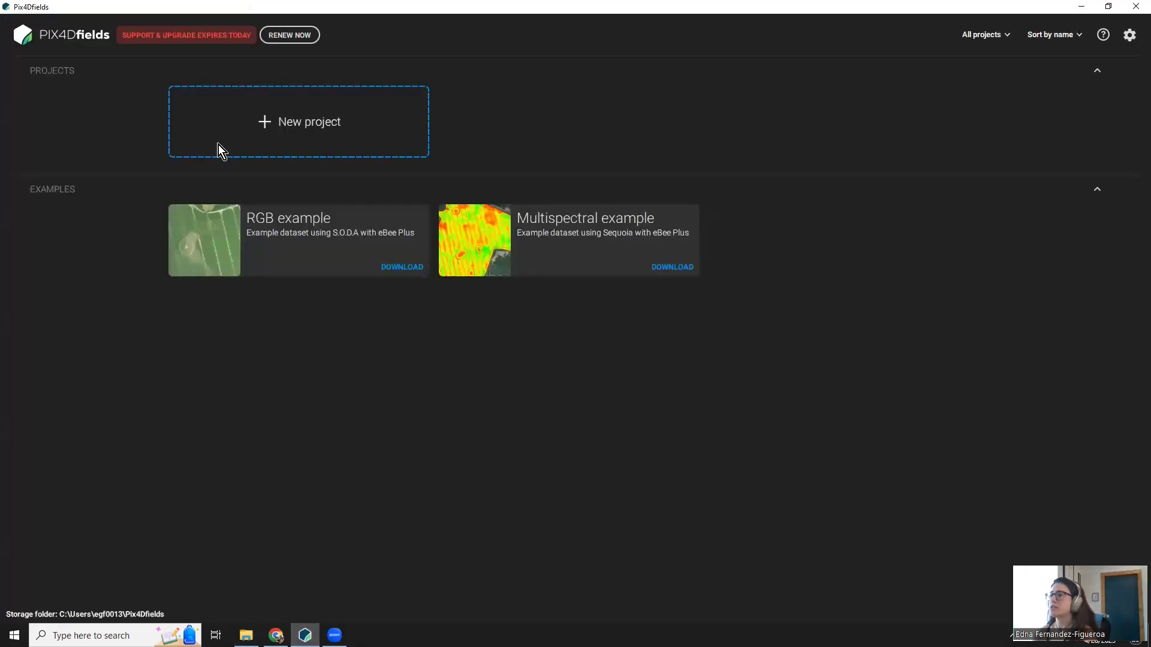
left_click(228, 139)
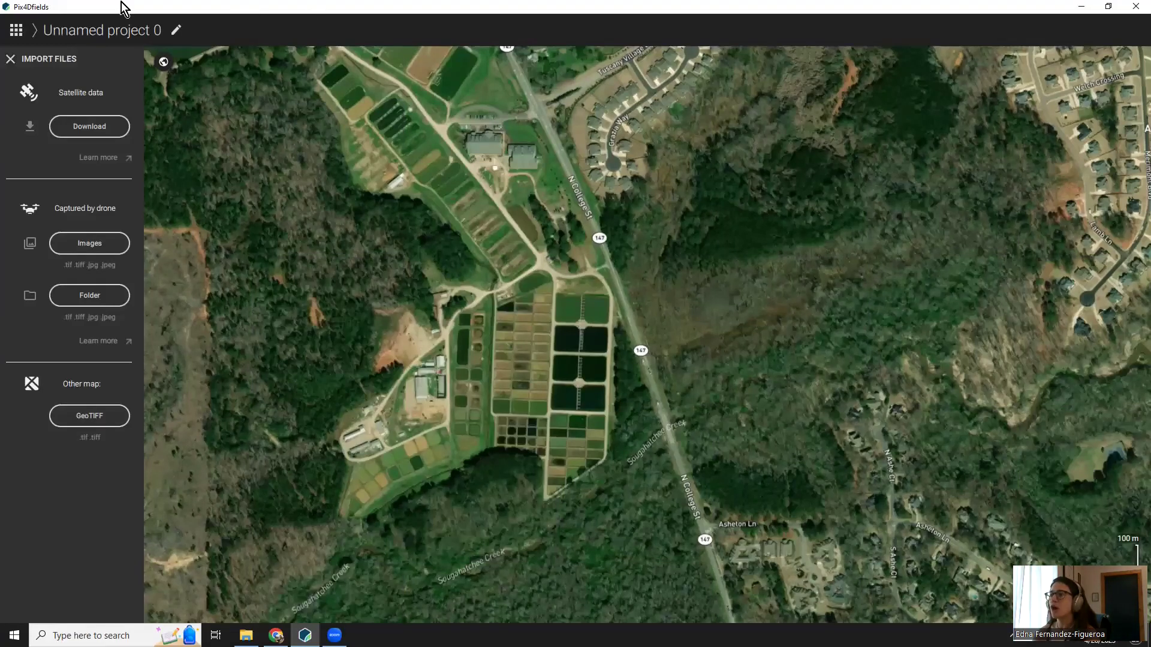
left_click(176, 30)
left_click_drag(576, 294, 440, 292)
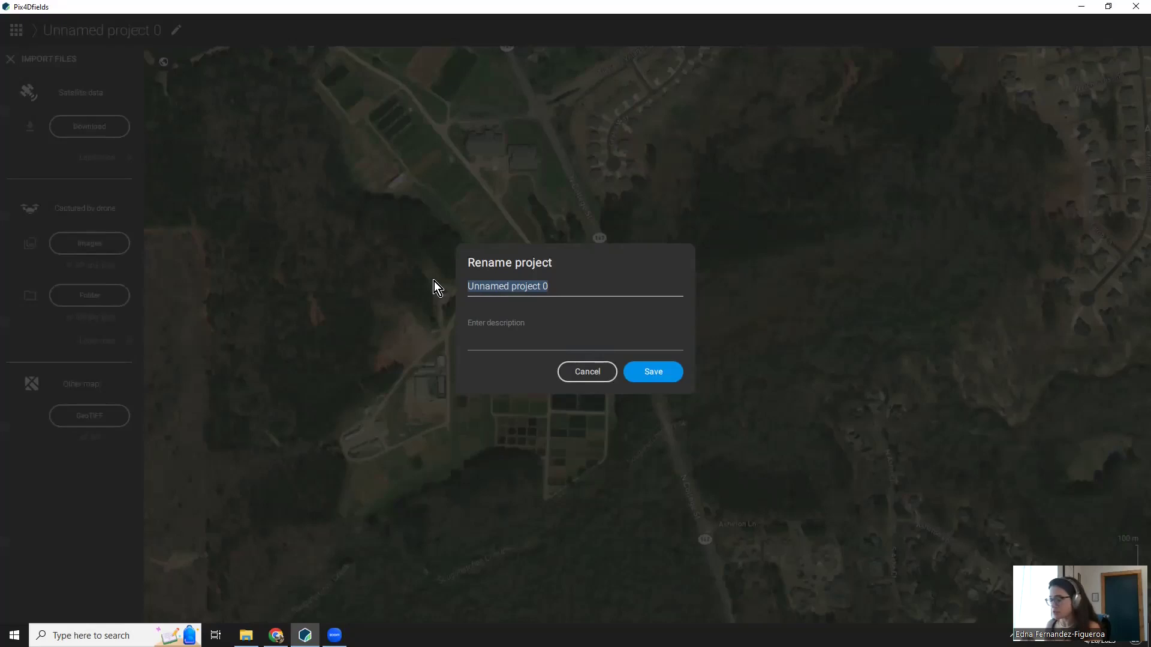
type("Clemmer")
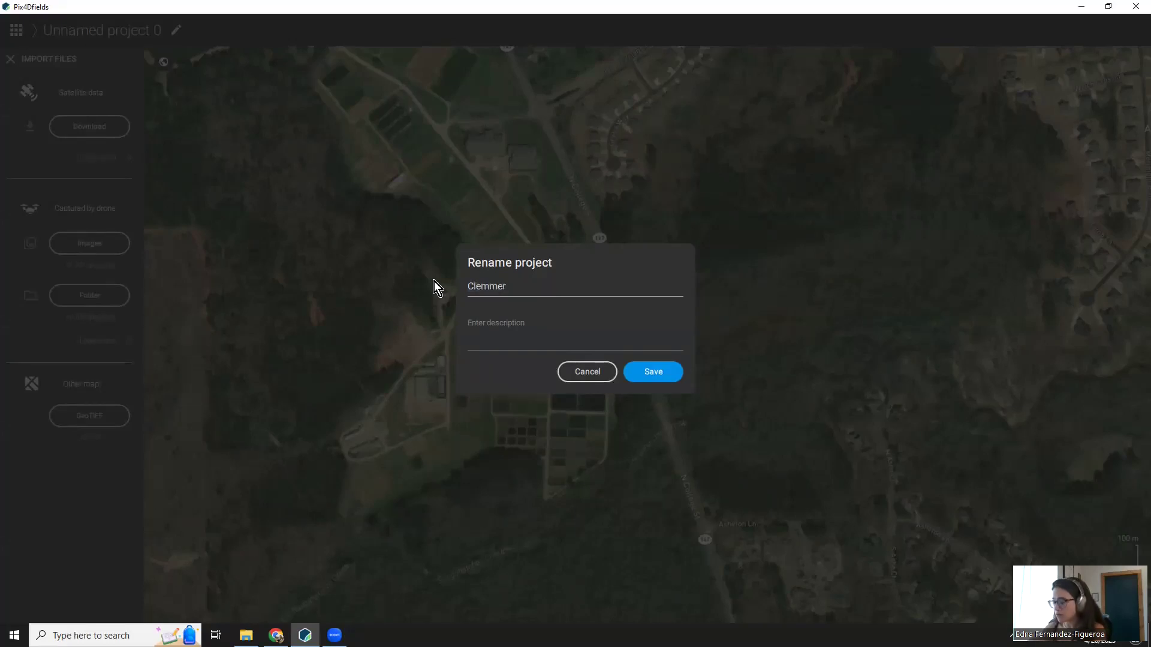
key("ctrl+a")
type("P4D_Multi_Clemmer_042123")
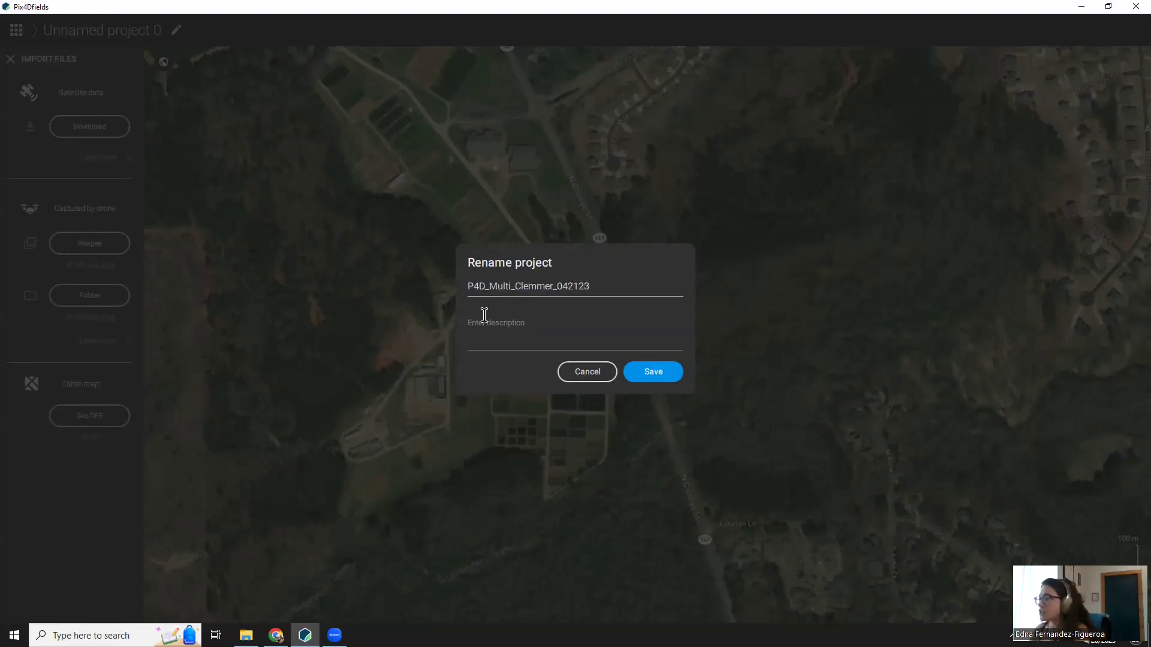
left_click(661, 377)
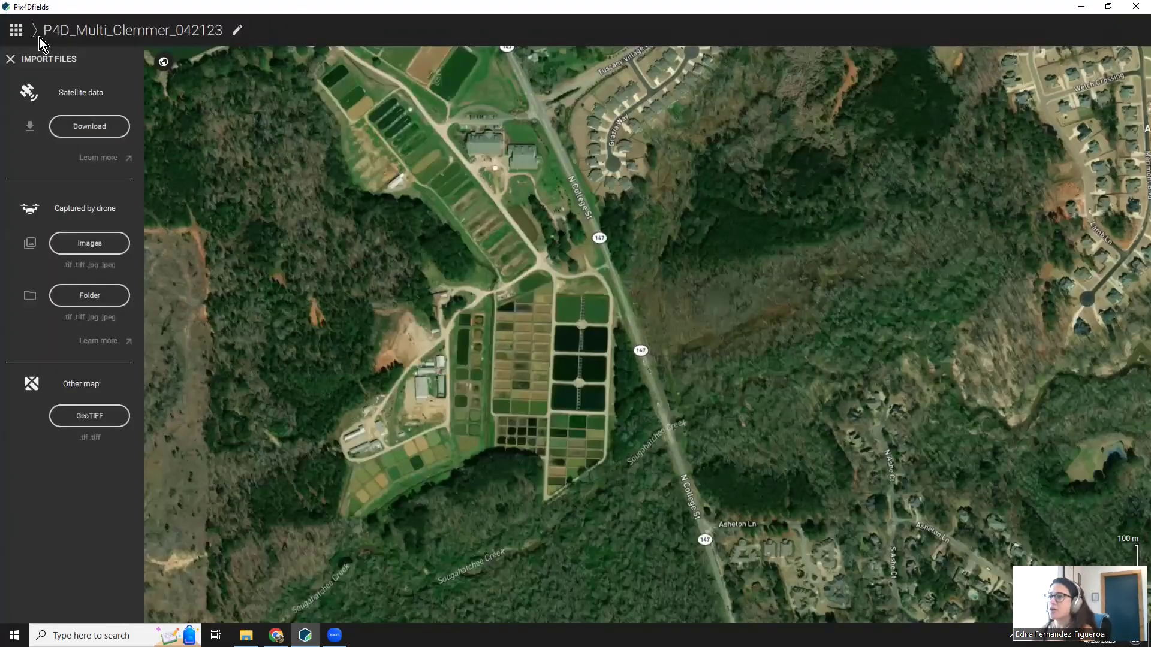
Step: Check the project's entry in the project overview, reopen it and import all TIFF images from the Multispec folder in Images__Parrot as drone images
left_click(16, 31)
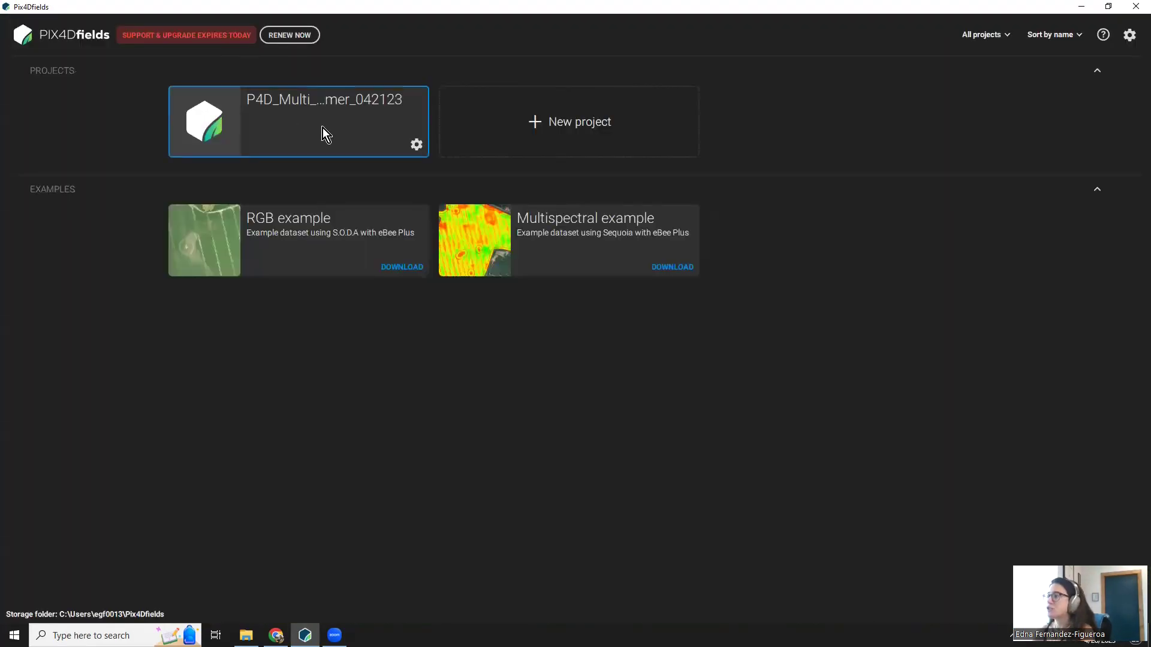
left_click(417, 144)
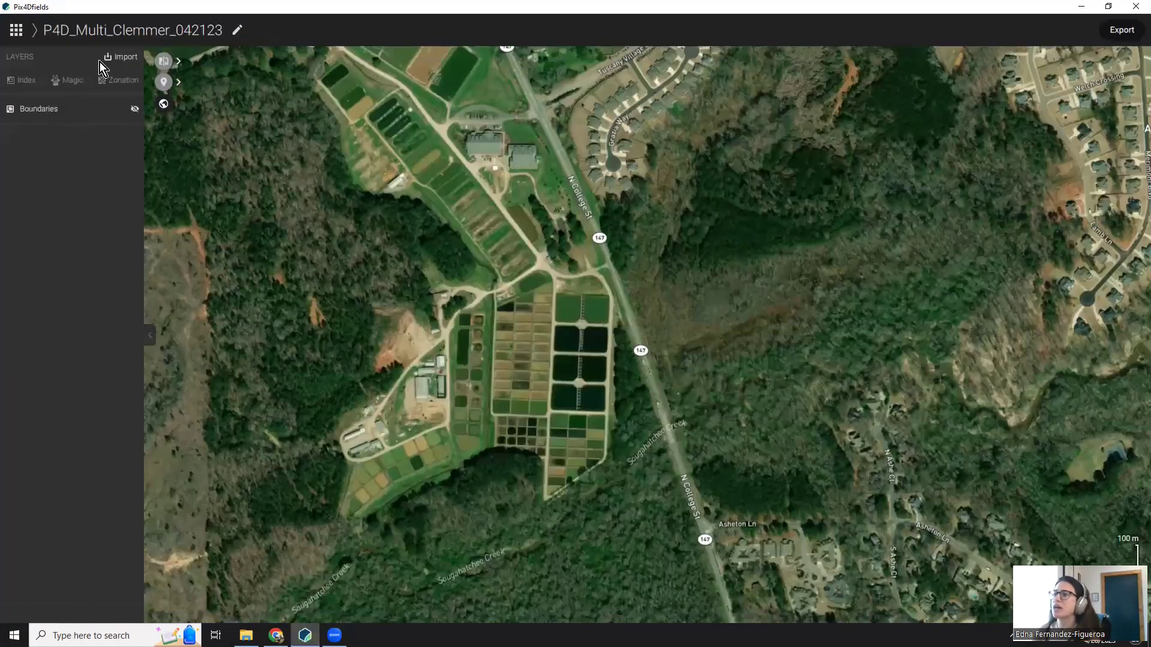
left_click(107, 59)
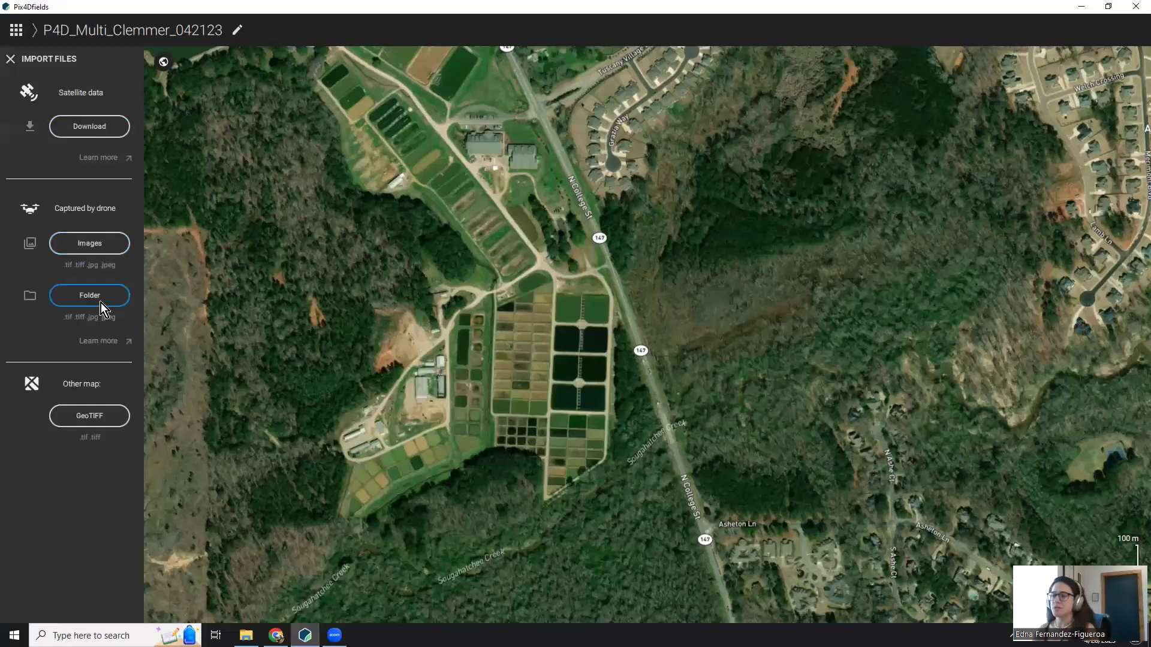
left_click(85, 244)
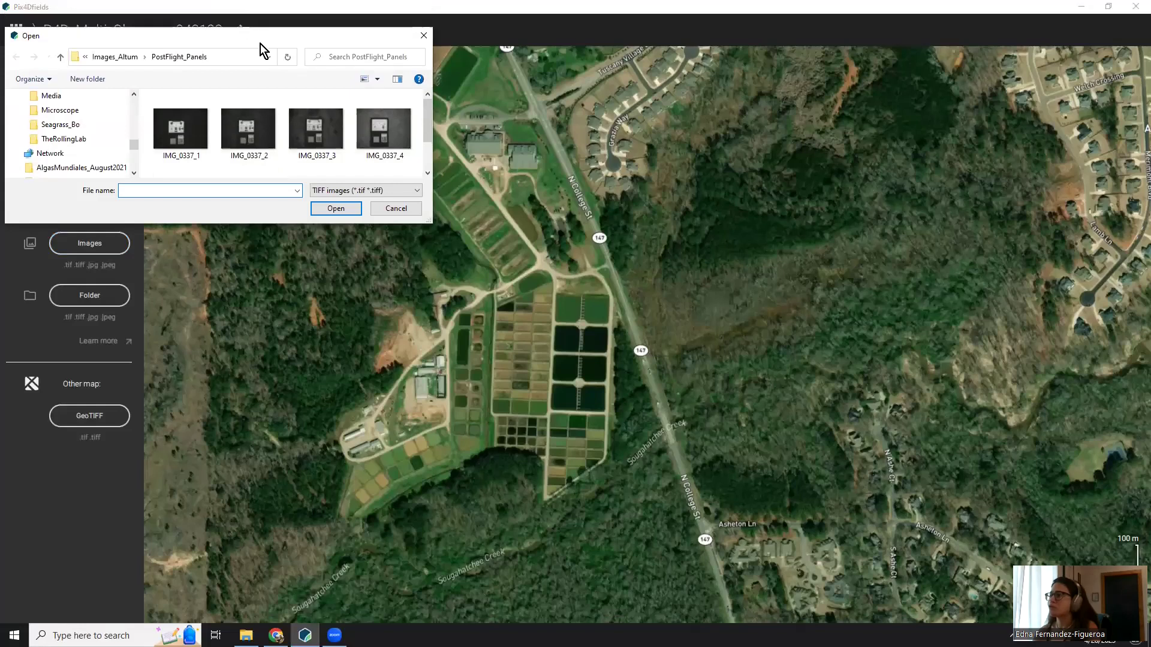
left_click_drag(763, 319, 903, 463)
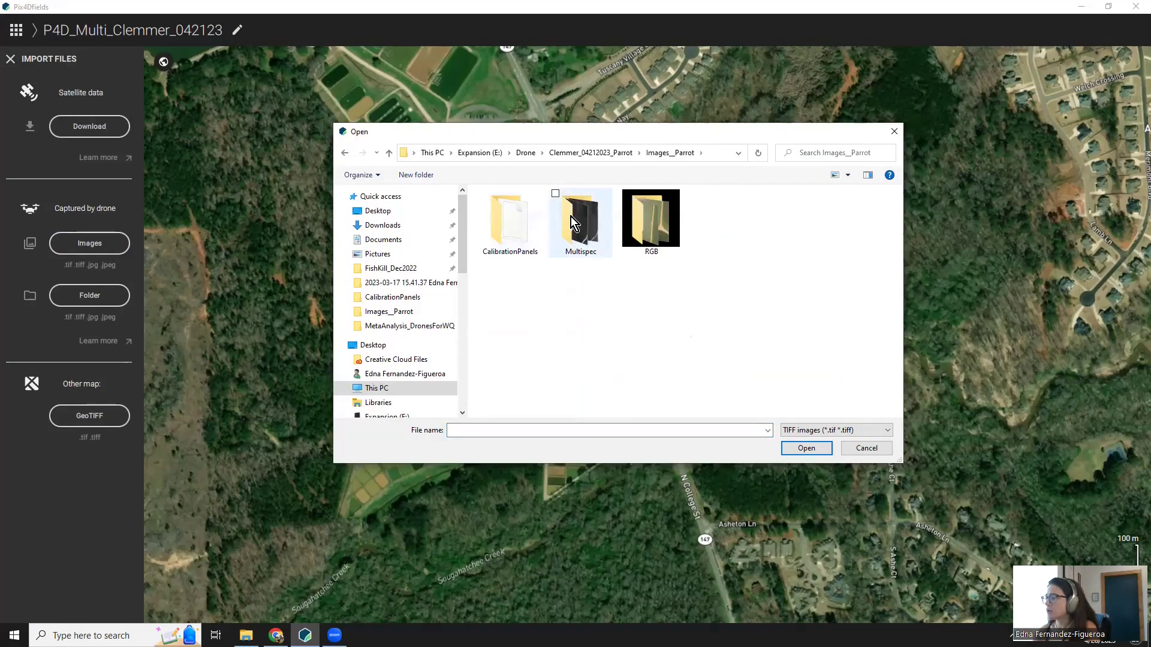
left_click(514, 226)
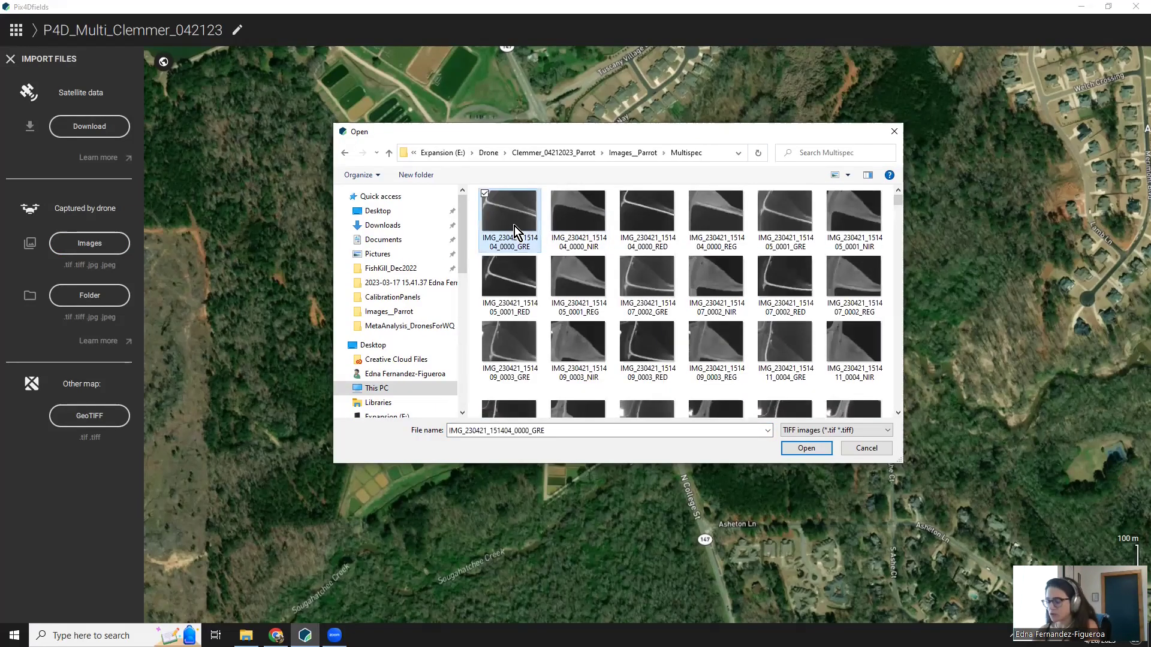
key("ctrl+a")
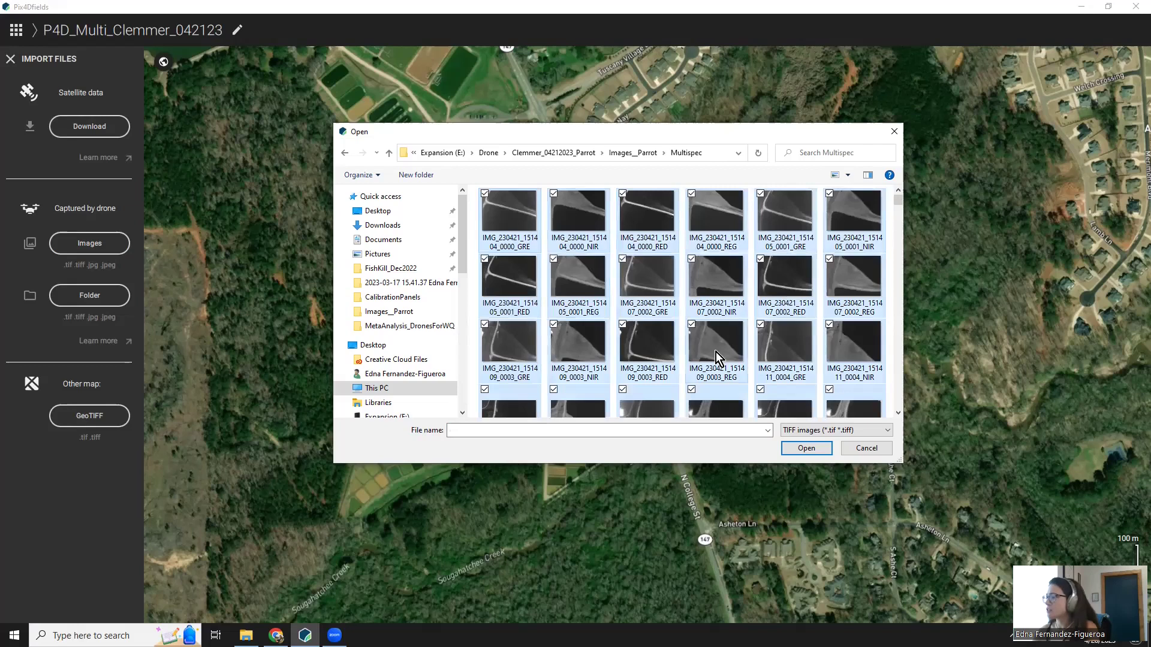
left_click_drag(897, 203, 895, 404)
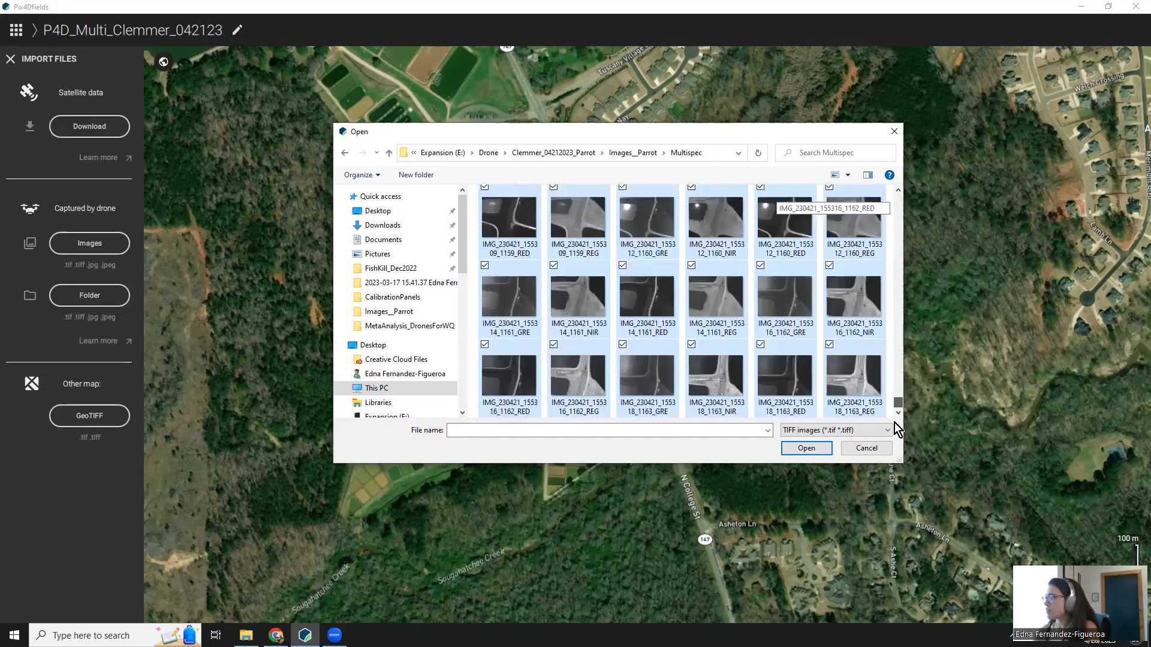
left_click(805, 449)
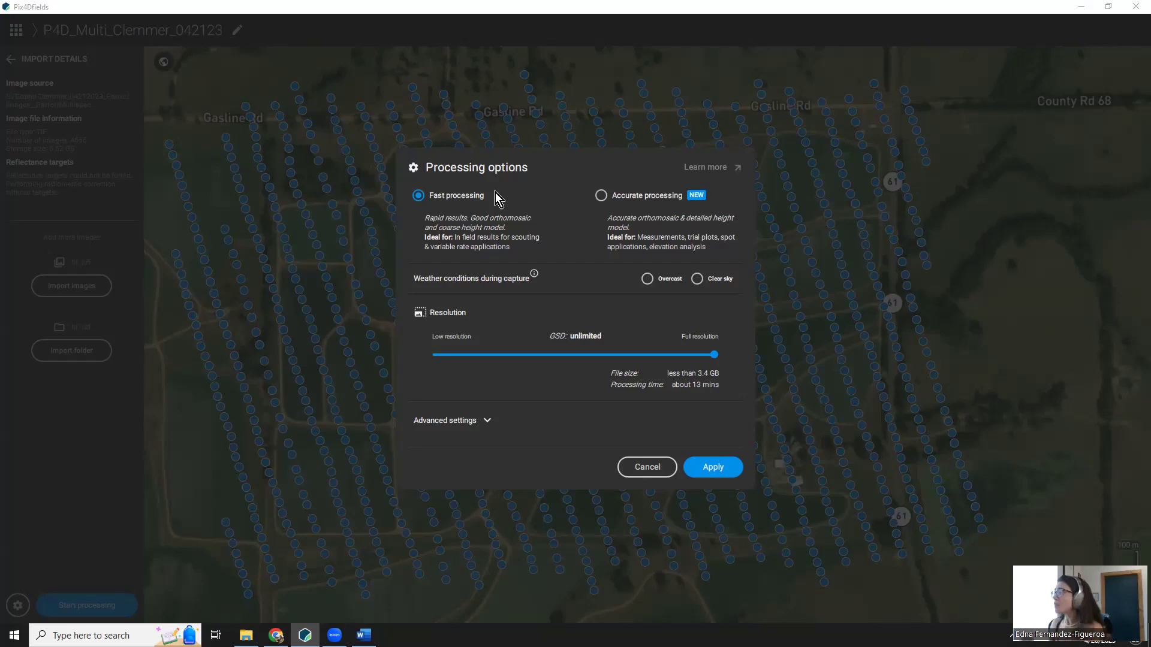
Step: Choose accurate processing with clear sky weather, and try the resolution range down to 100 cm/px before setting it to full resolution
left_click(598, 194)
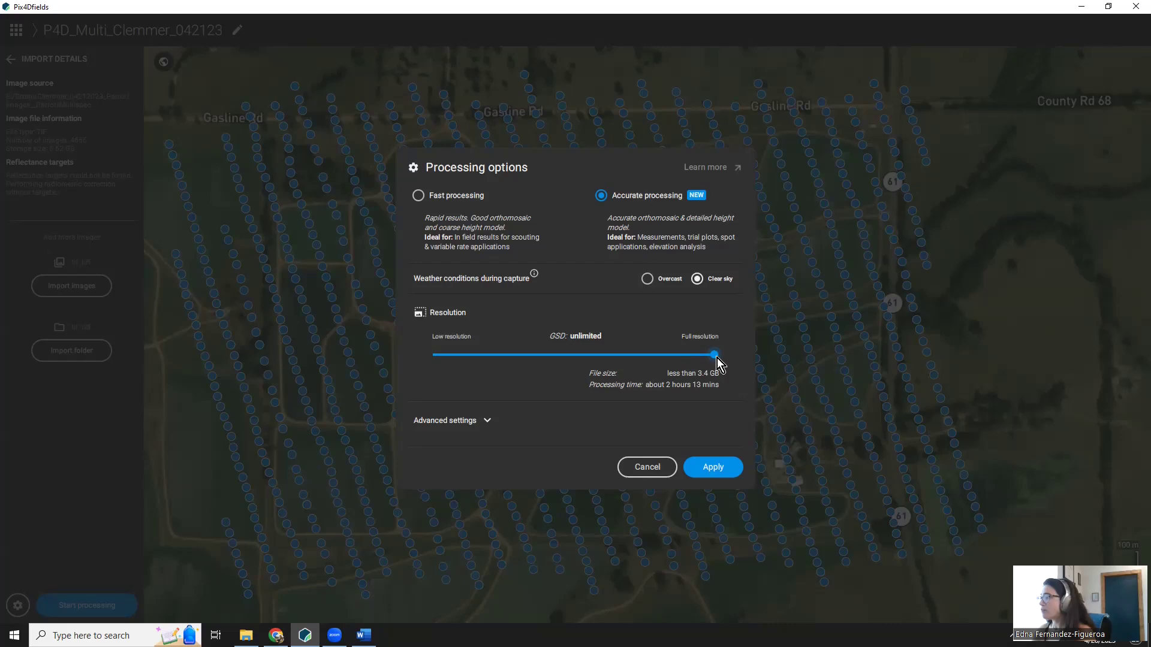
left_click_drag(716, 358, 714, 359)
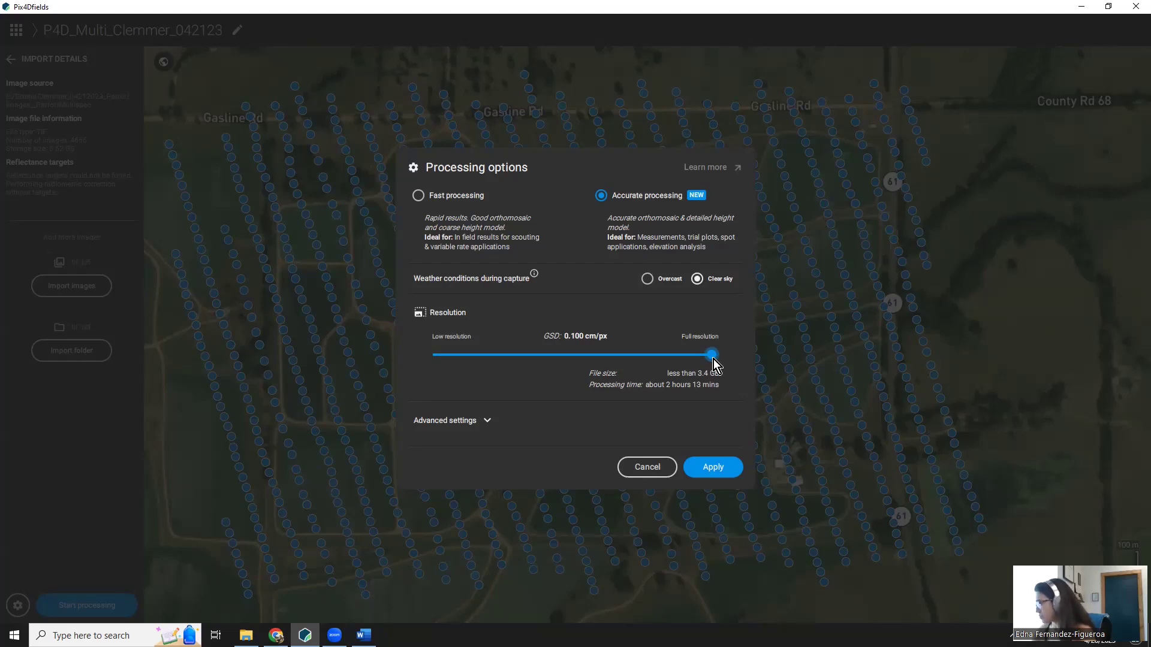
left_click_drag(713, 359, 429, 365)
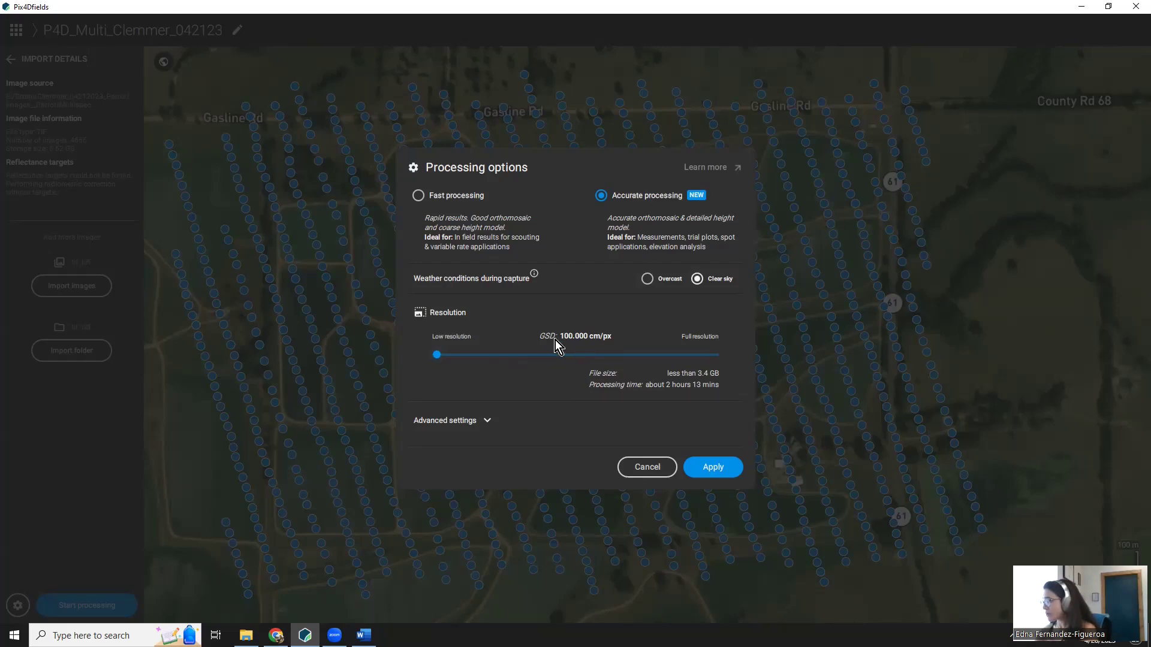
left_click_drag(443, 357, 733, 355)
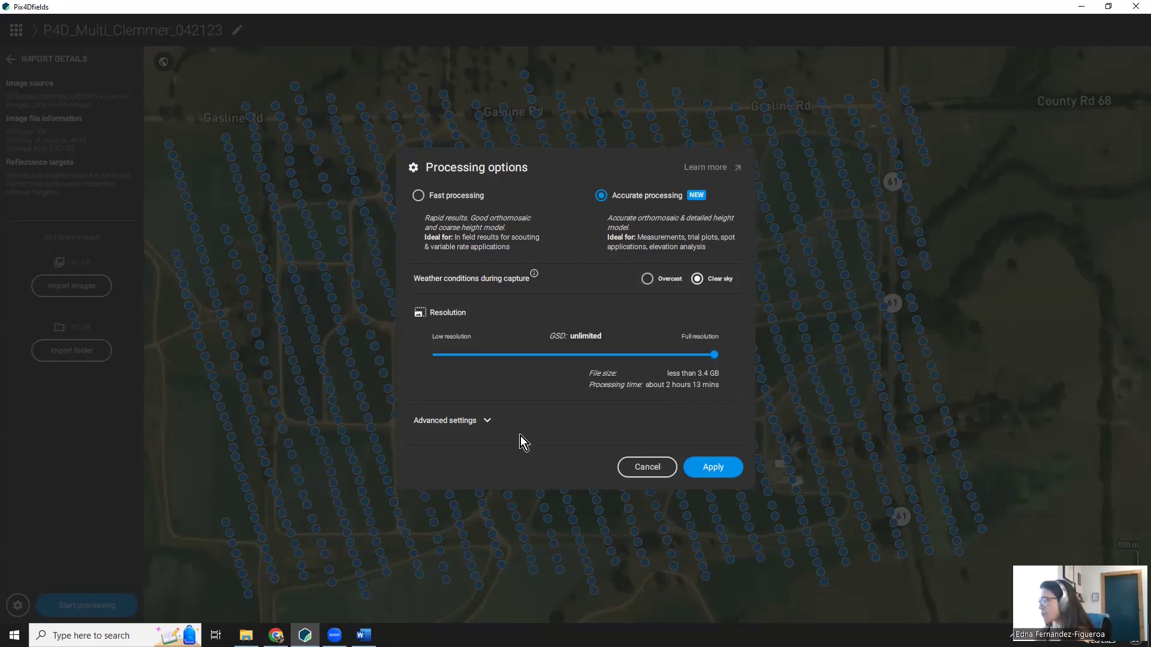
Step: Review the advanced settings for full blending, radiometric correction and GPU acceleration, and apply the processing options
left_click(489, 421)
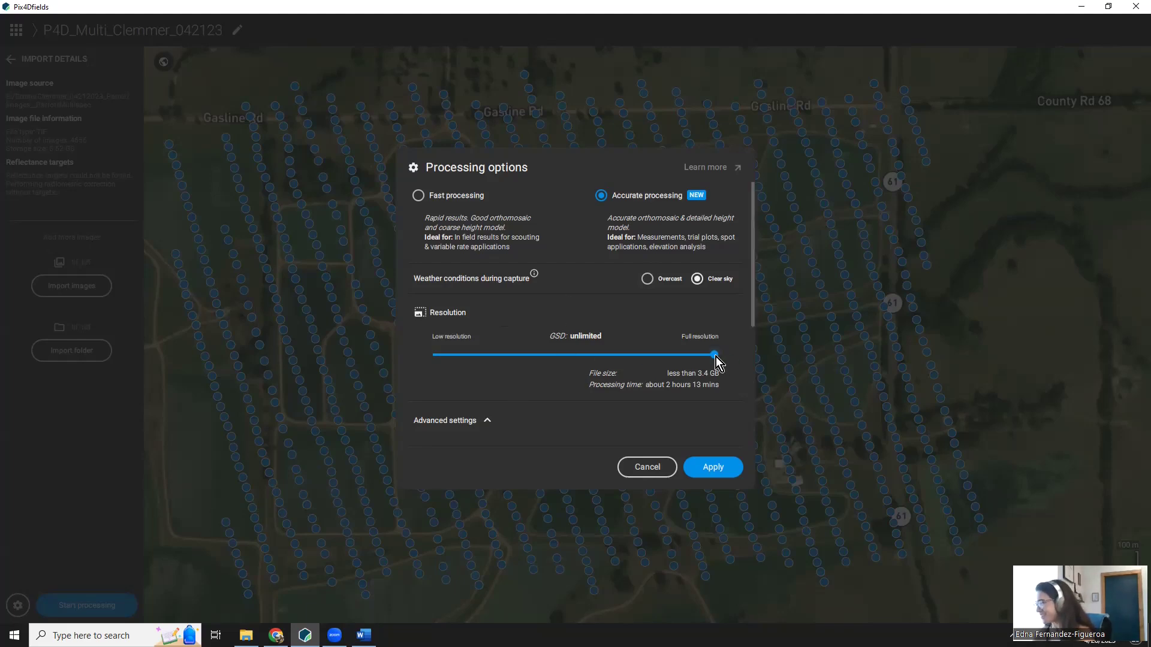
scroll(710, 390, "down", 4)
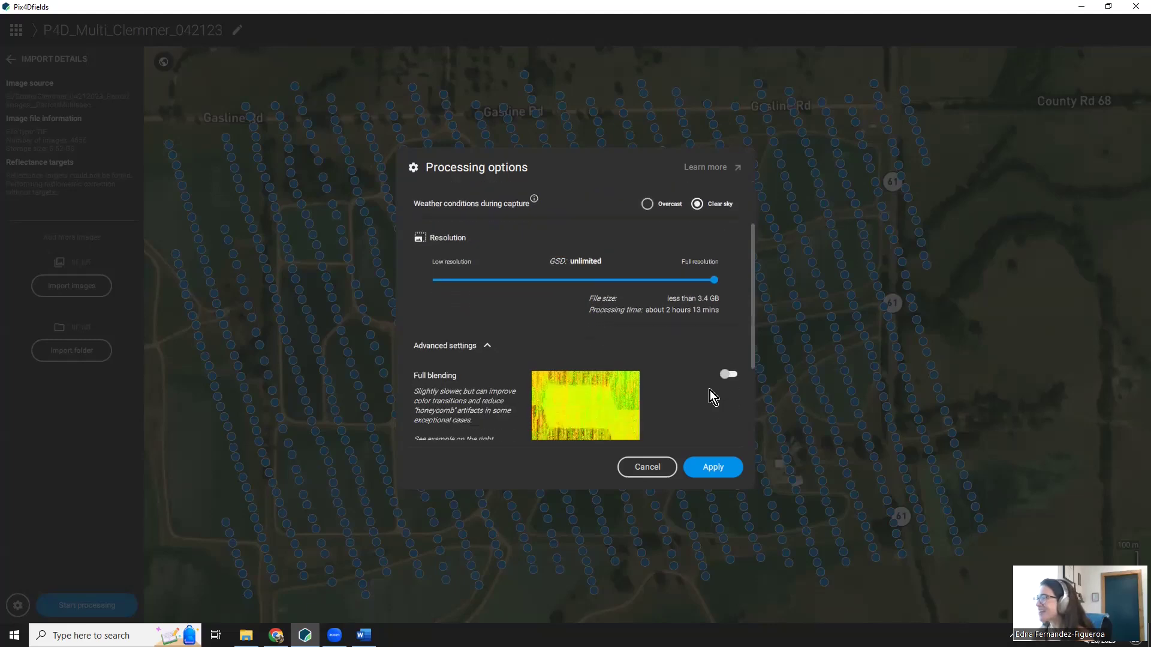
scroll(710, 391, "down", 1)
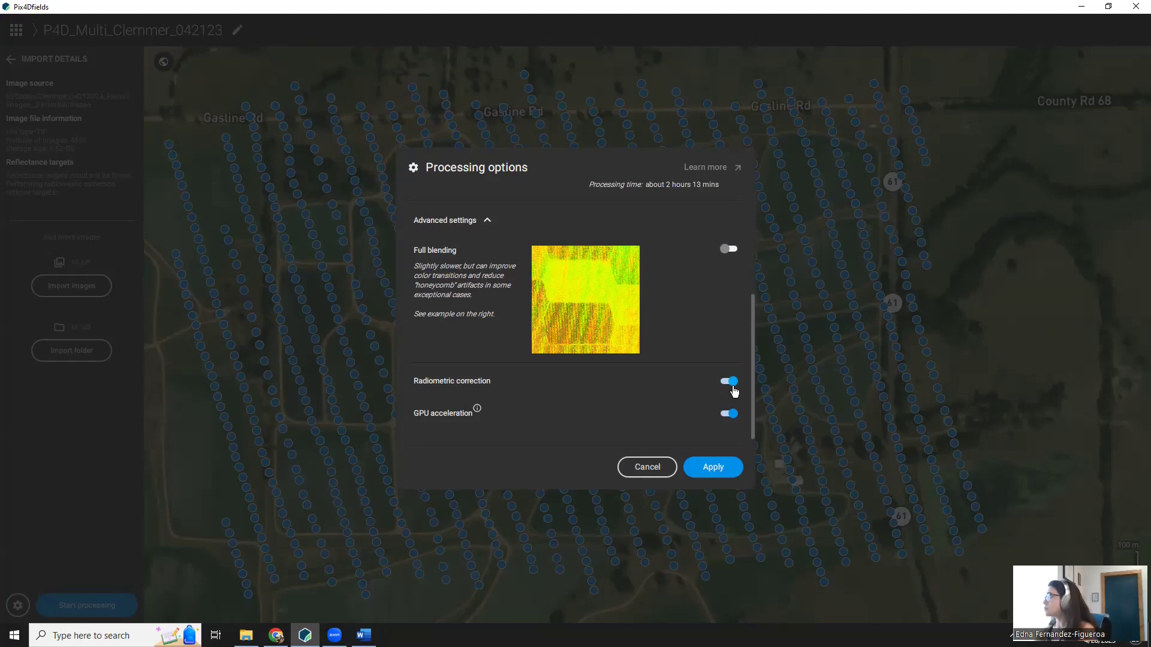
left_click(722, 467)
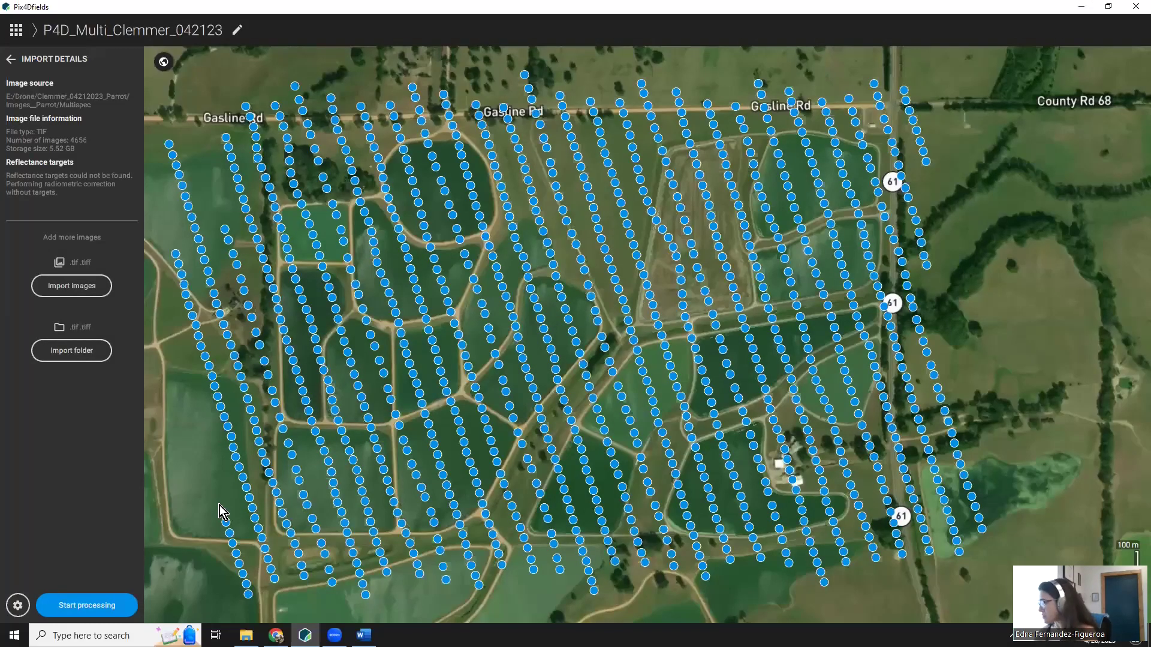
Step: Examine several capture points across the map for their coordinates and band image file names
left_click(168, 145)
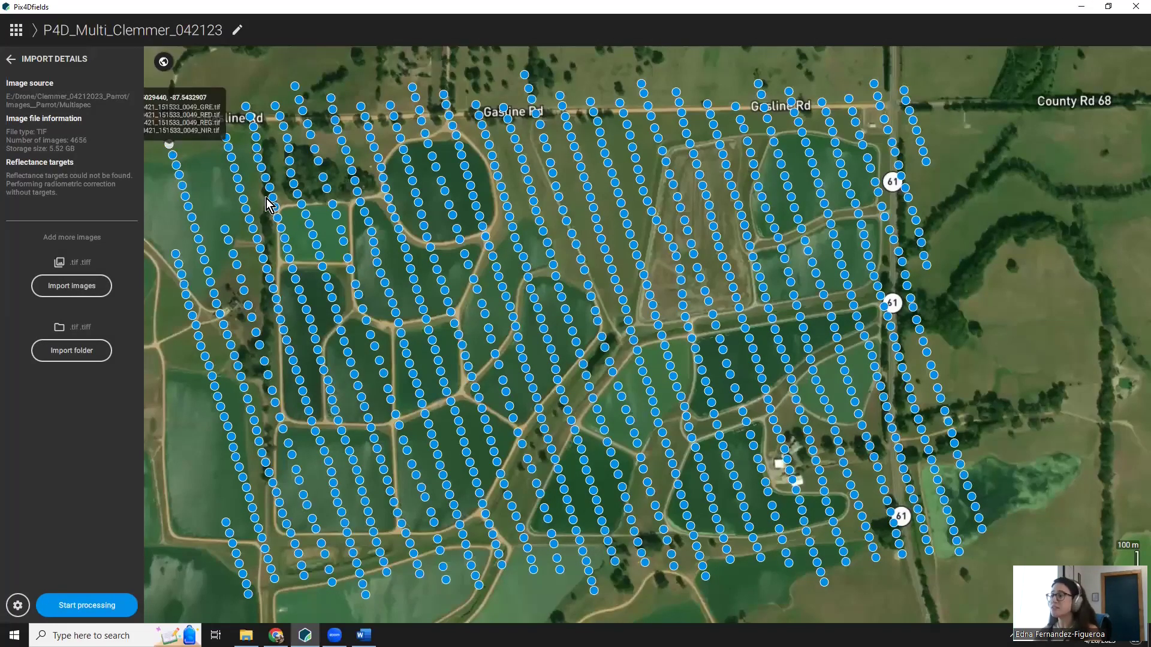
left_click(333, 205)
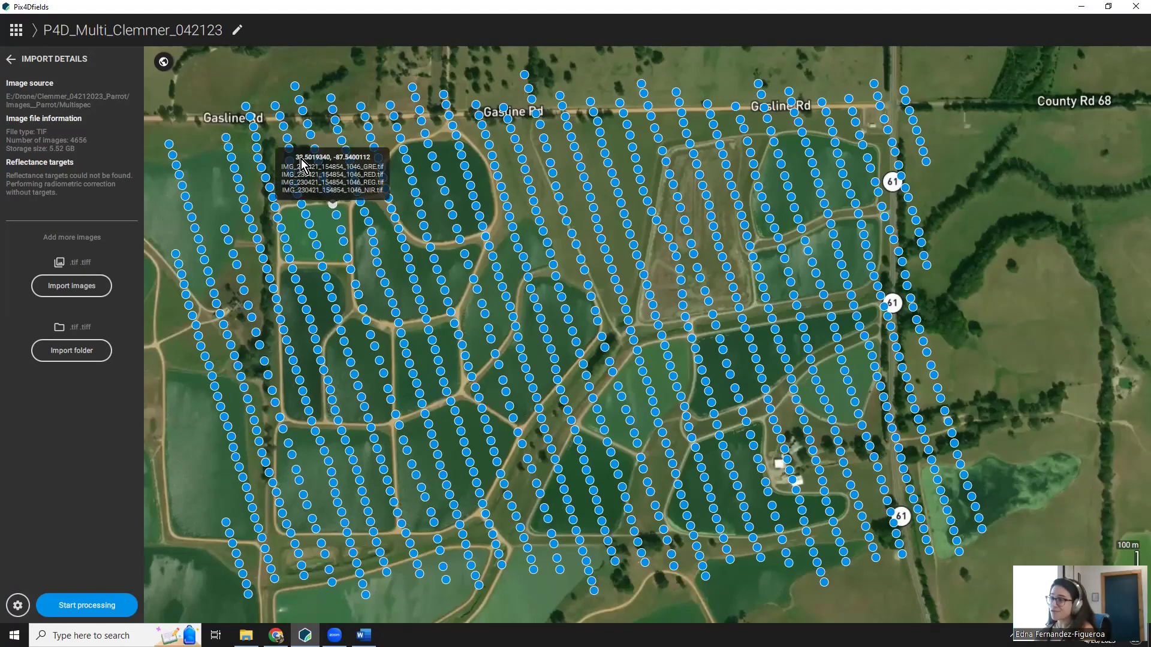
left_click_drag(293, 162, 319, 163)
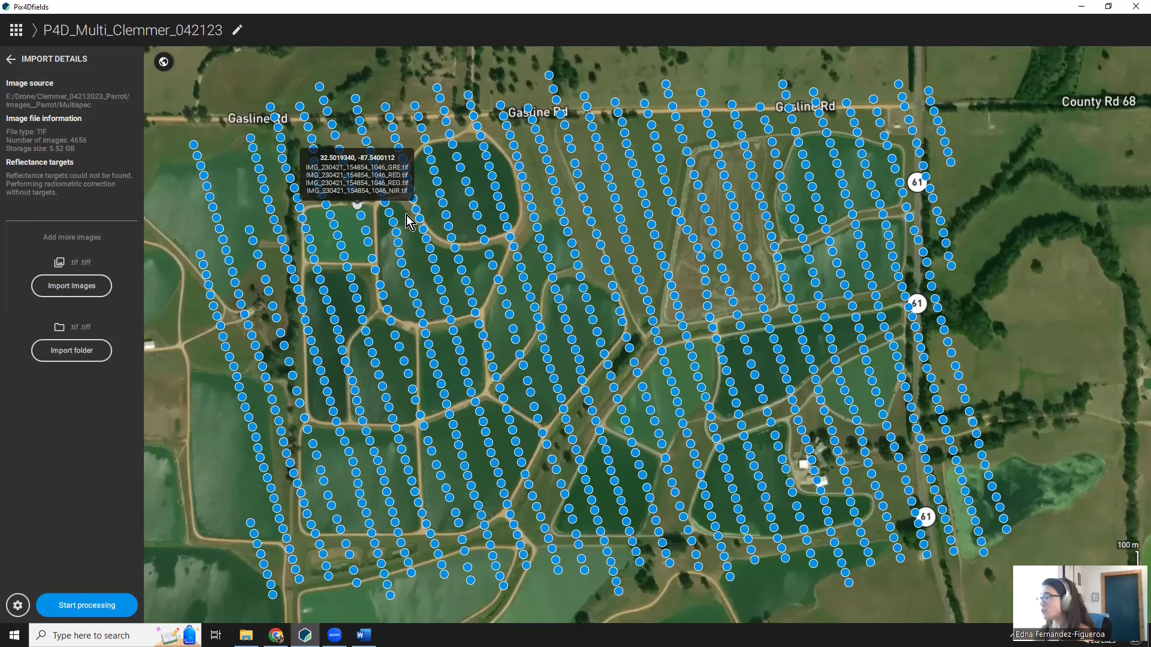
mouse_move(621, 236)
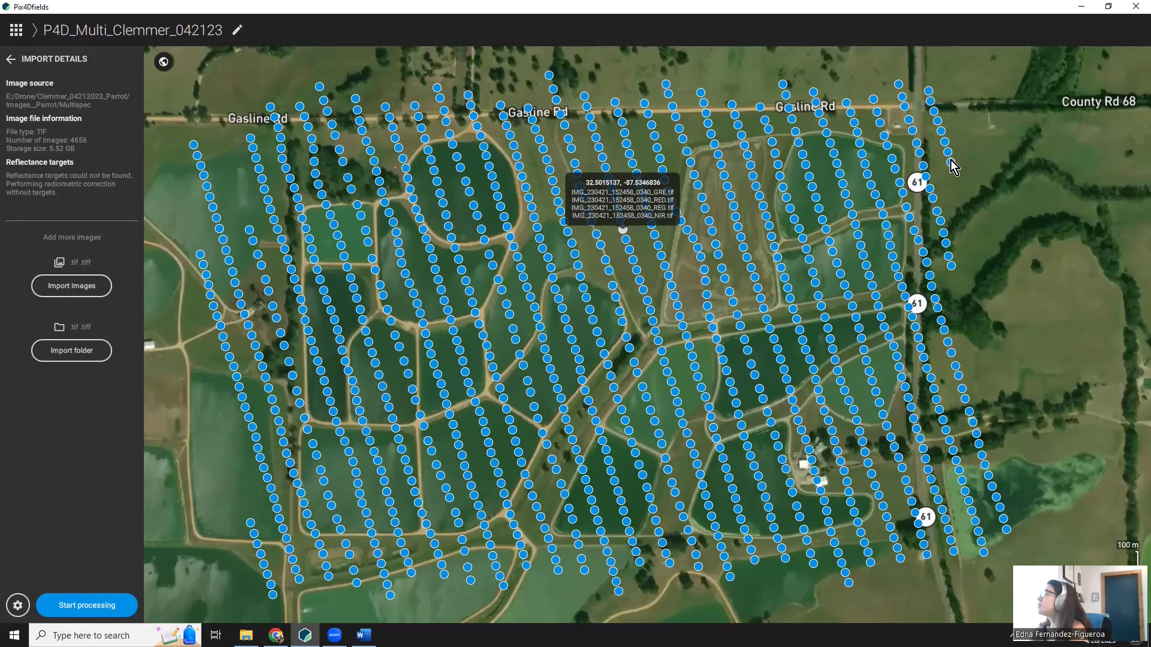
mouse_move(949, 163)
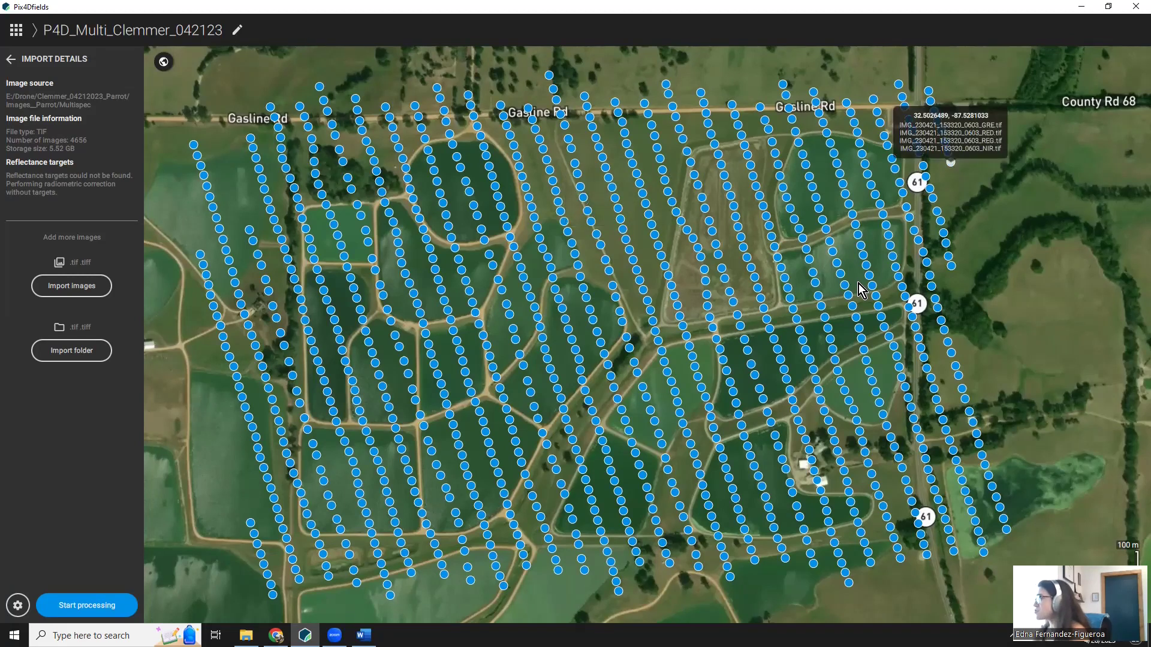
mouse_move(849, 293)
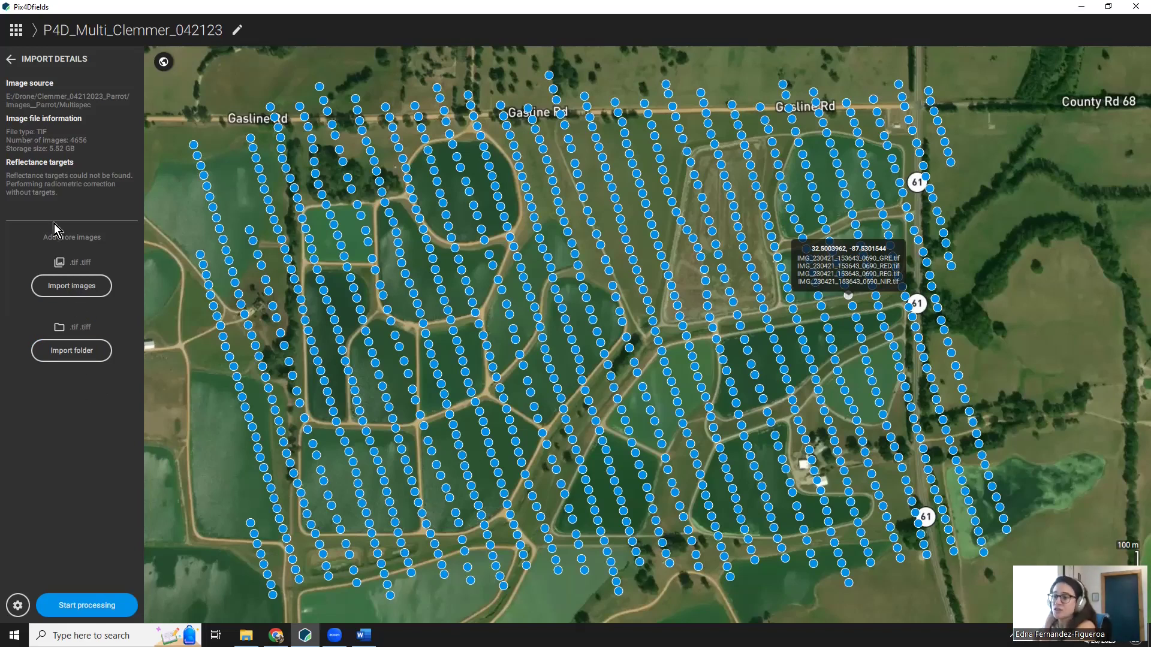
Step: Add the five calibration panel images IMG_0002_1 to IMG_0002_5 from the CalibrationPanels folder to the import
left_click(75, 288)
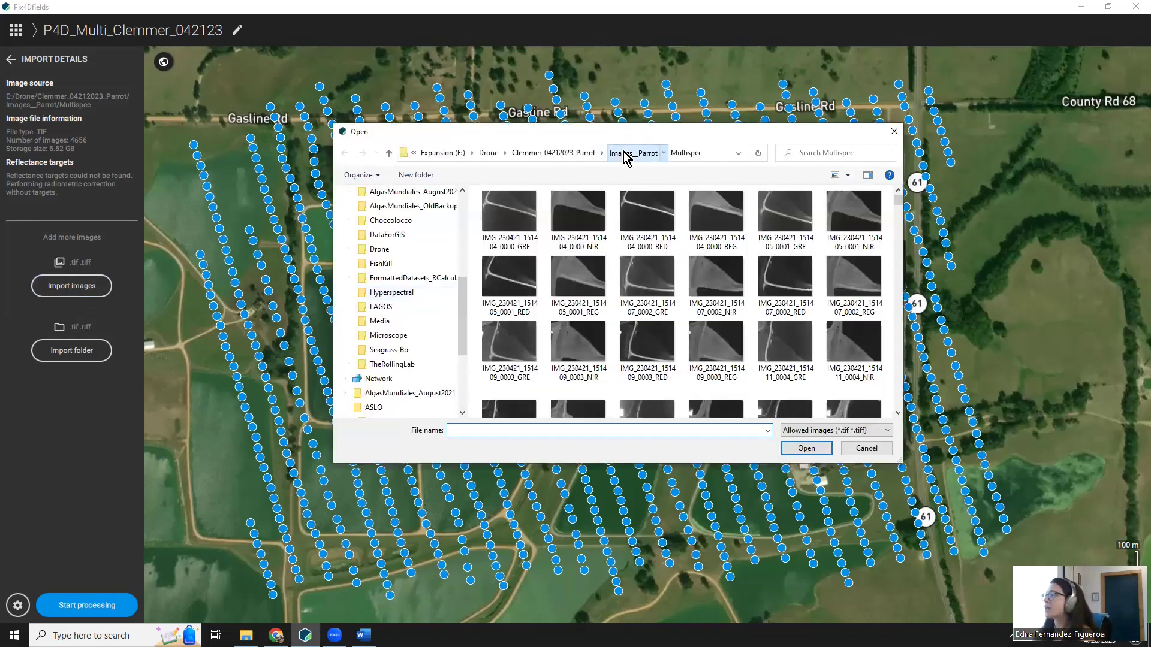
left_click(618, 153)
left_click(520, 245)
double_click(519, 245)
left_click(512, 242)
left_click(796, 240, "shift")
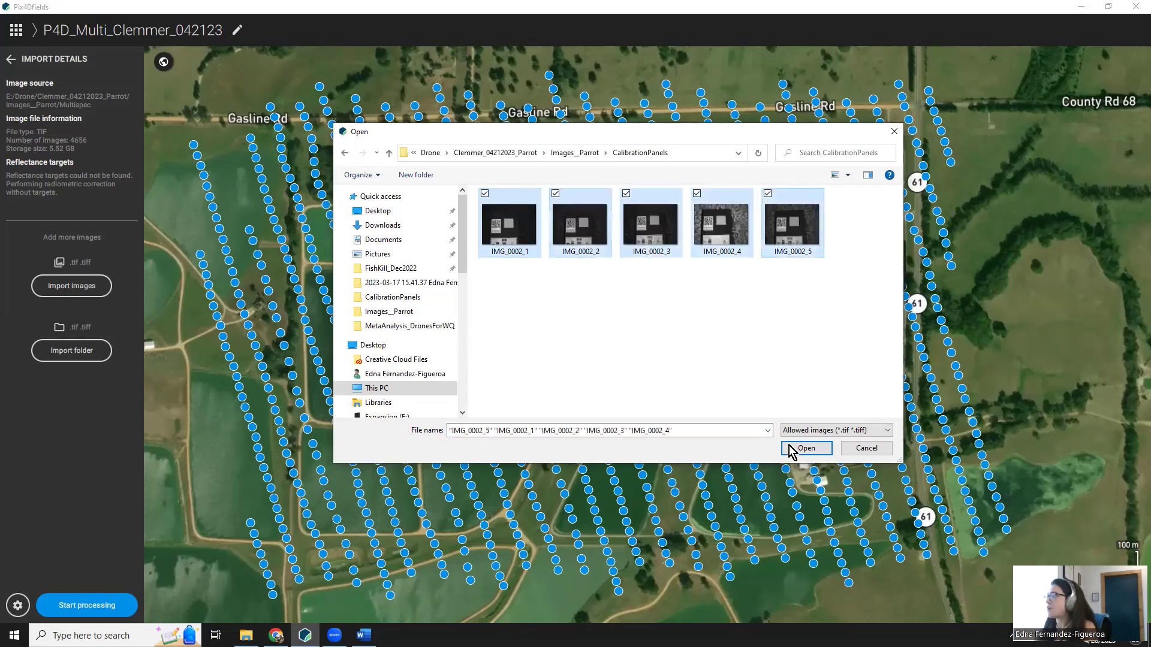
left_click(805, 451)
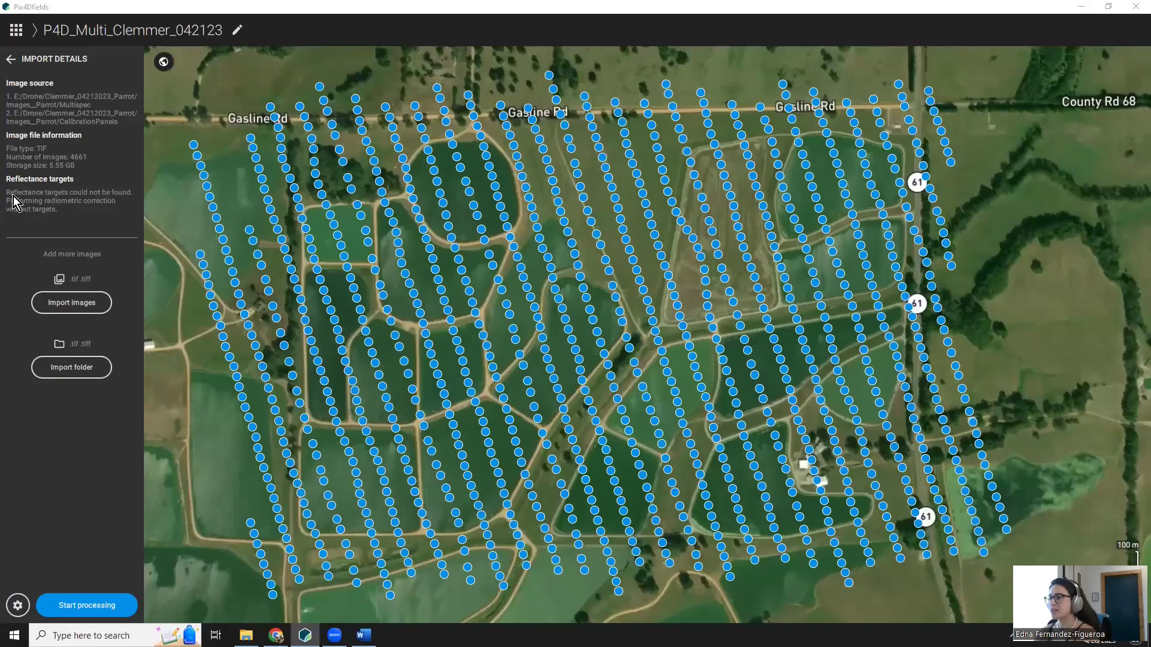
Step: Examine the import details for the reflectance targets, image sources and image file type
left_click_drag(8, 193, 134, 192)
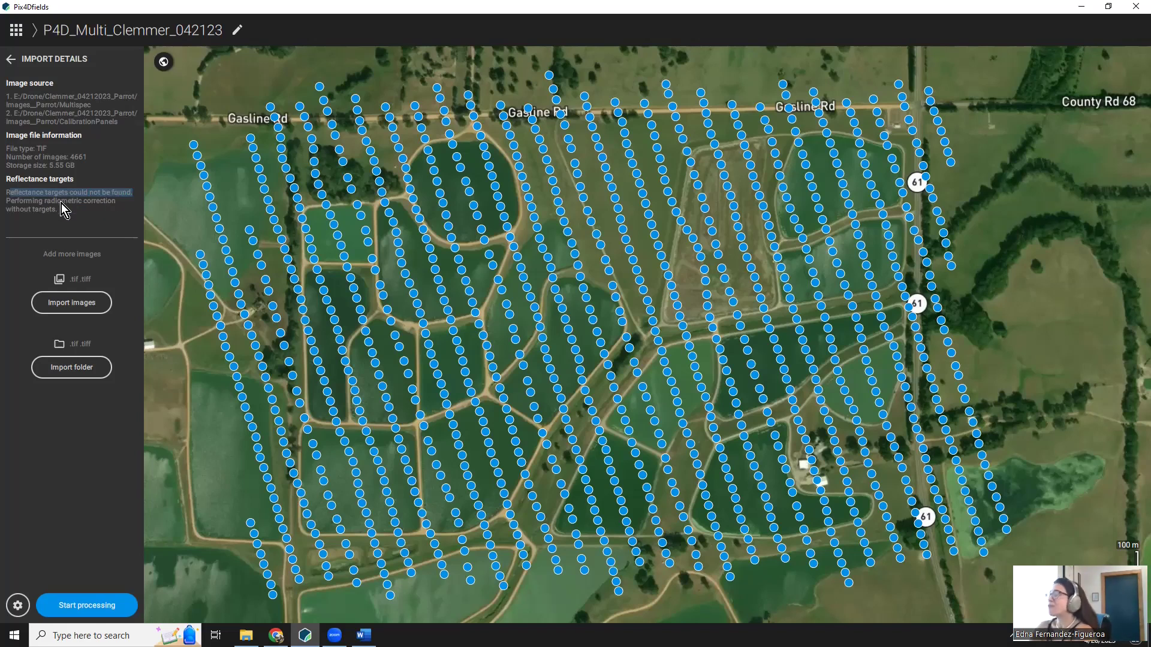
left_click(14, 200)
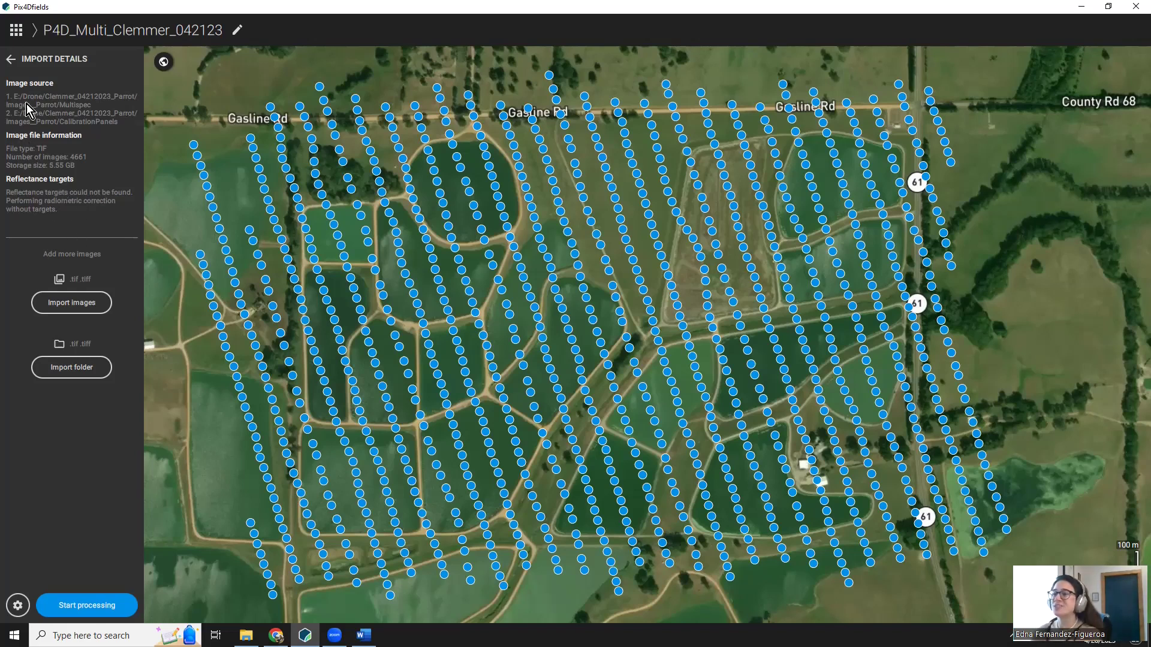
left_click_drag(7, 148, 72, 150)
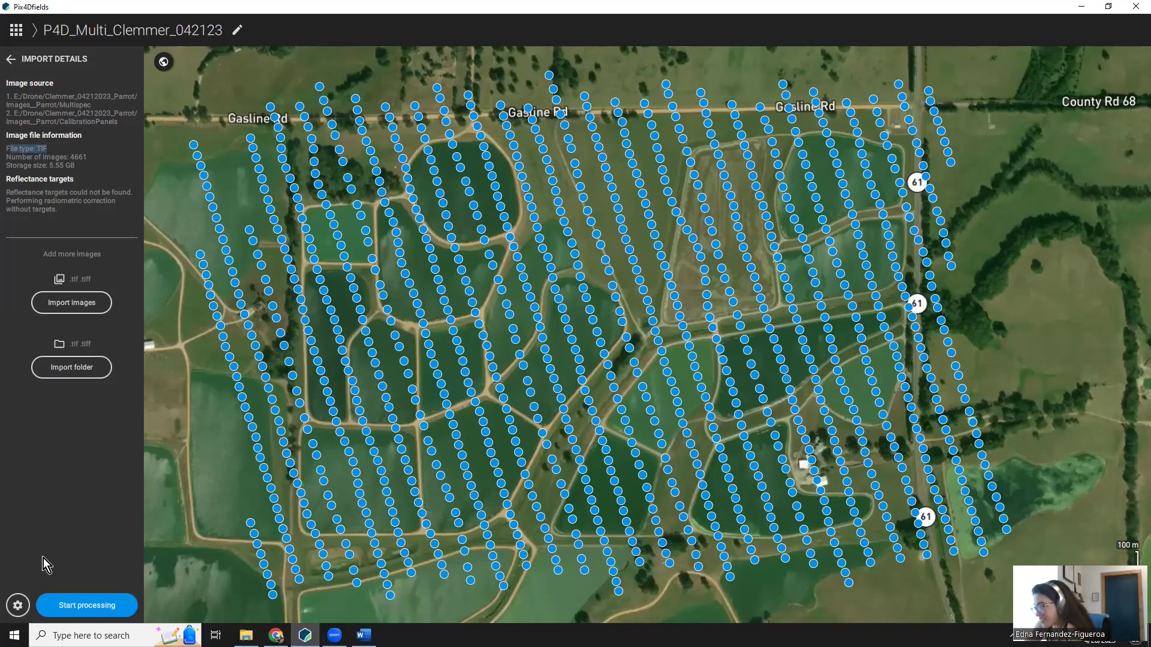
Step: Recheck the processing options for accurate processing at full resolution and start processing the imported images
left_click(17, 606)
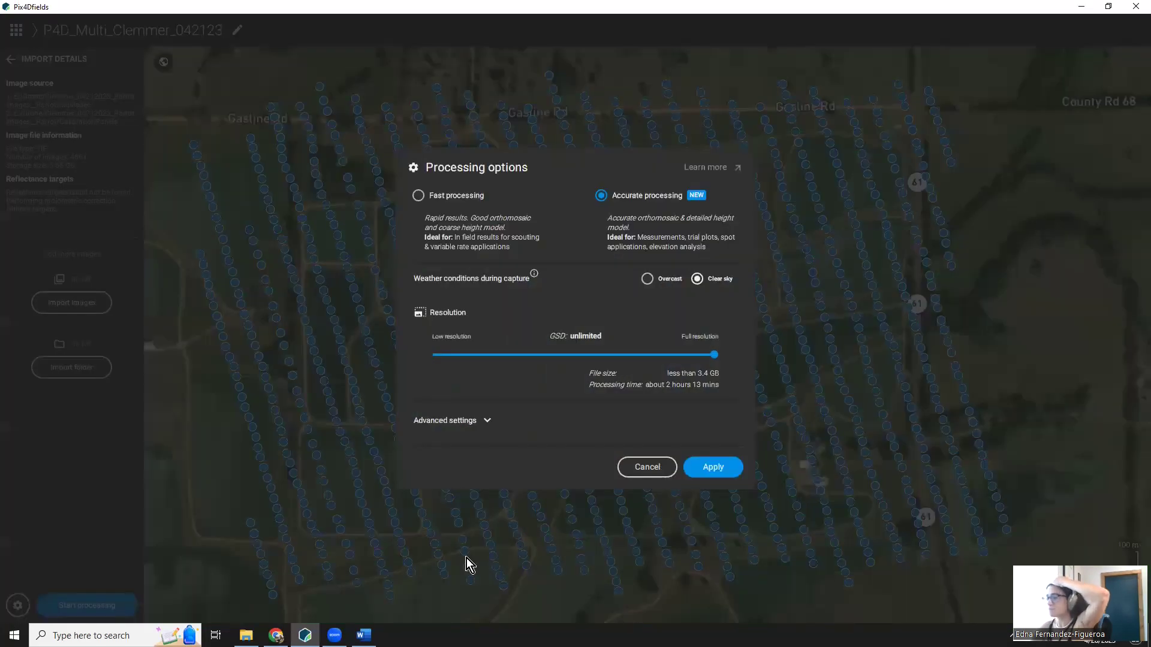
left_click(114, 597)
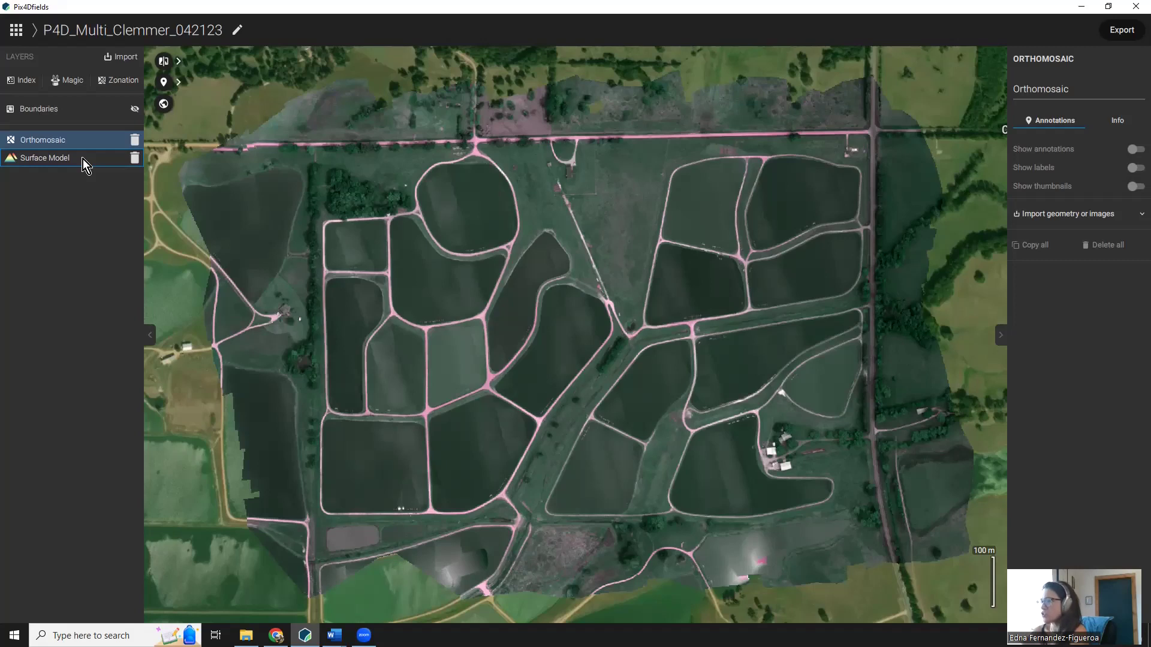
Step: View the processed Surface Model layer on the map, and display the Orthomosaic layer again
left_click(82, 160)
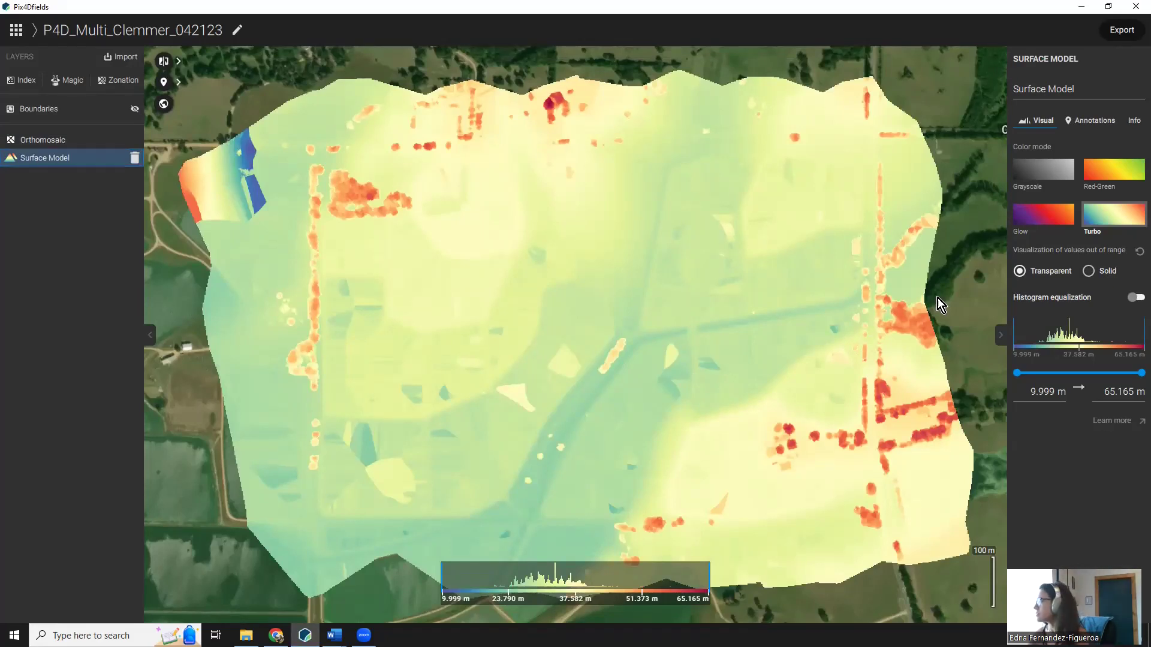
left_click(75, 164)
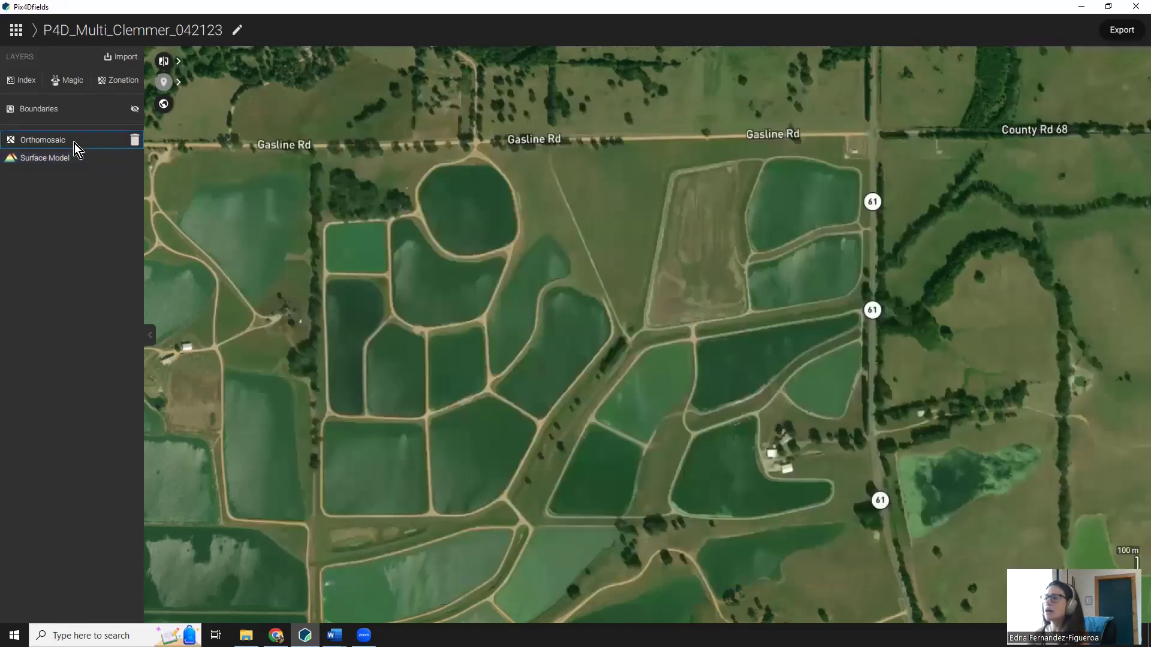
left_click(74, 143)
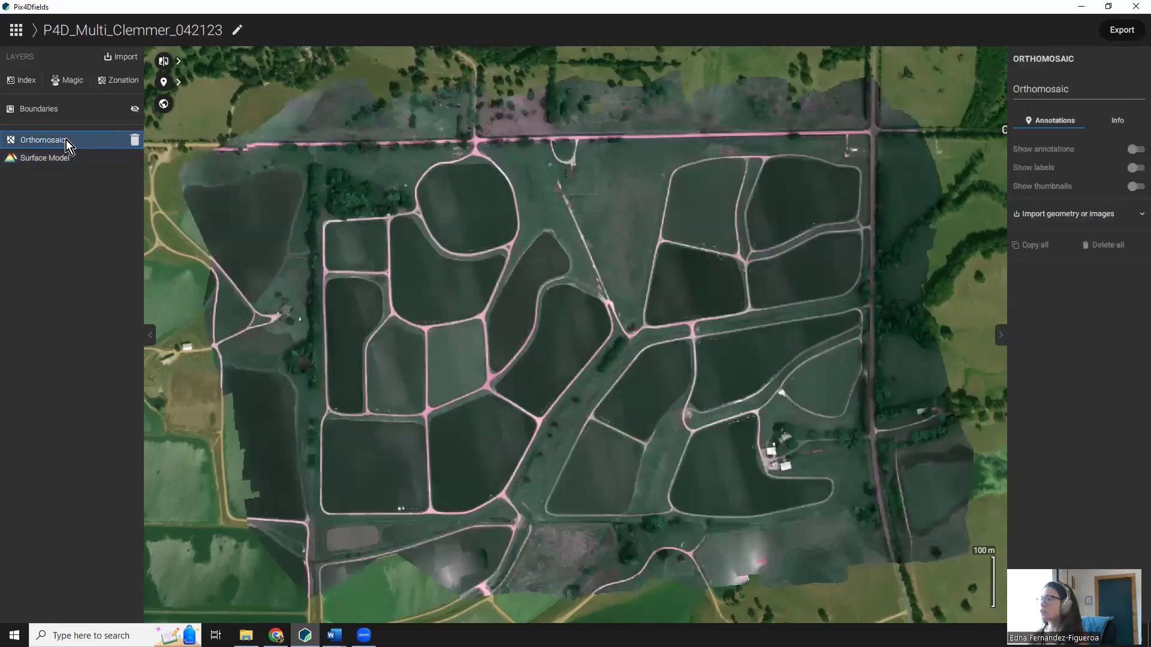
Step: Examine the orthomosaic's layer information for its GSD, spectral bands and reflectance target use
left_click(1106, 120)
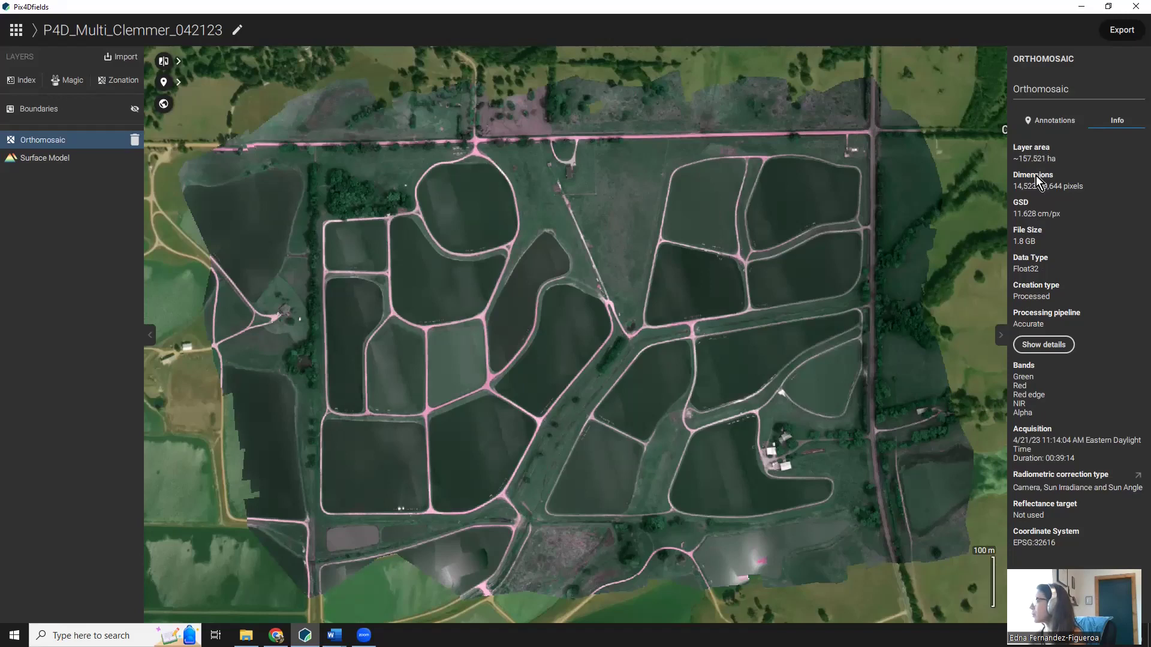
triple_click(1021, 216)
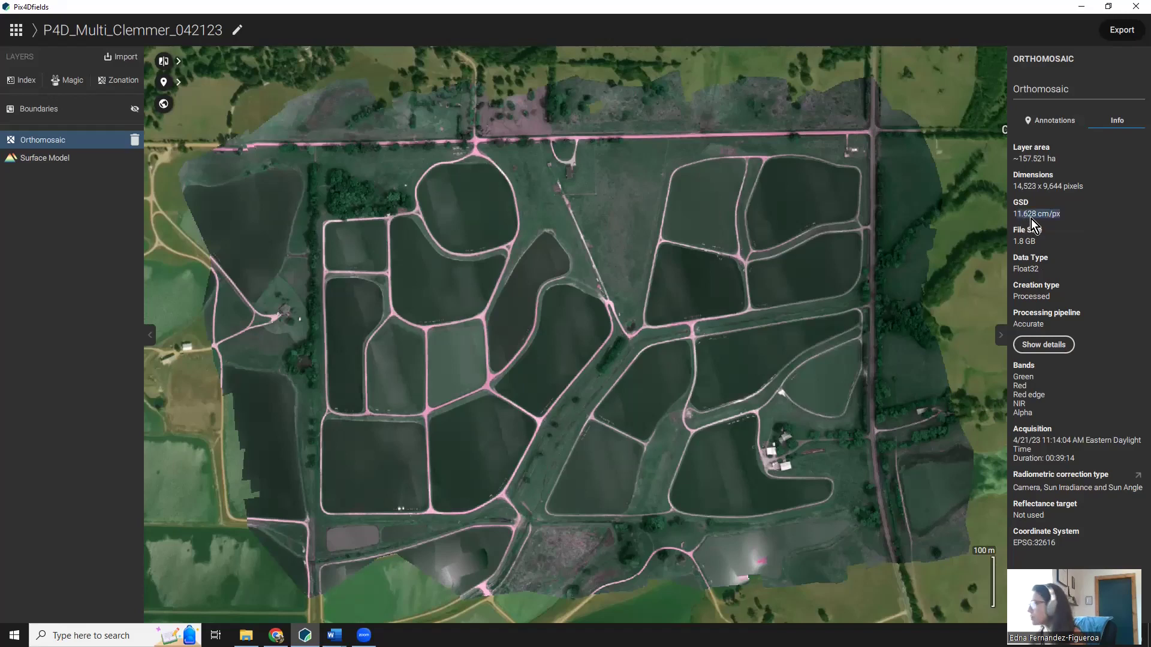
left_click(1026, 217)
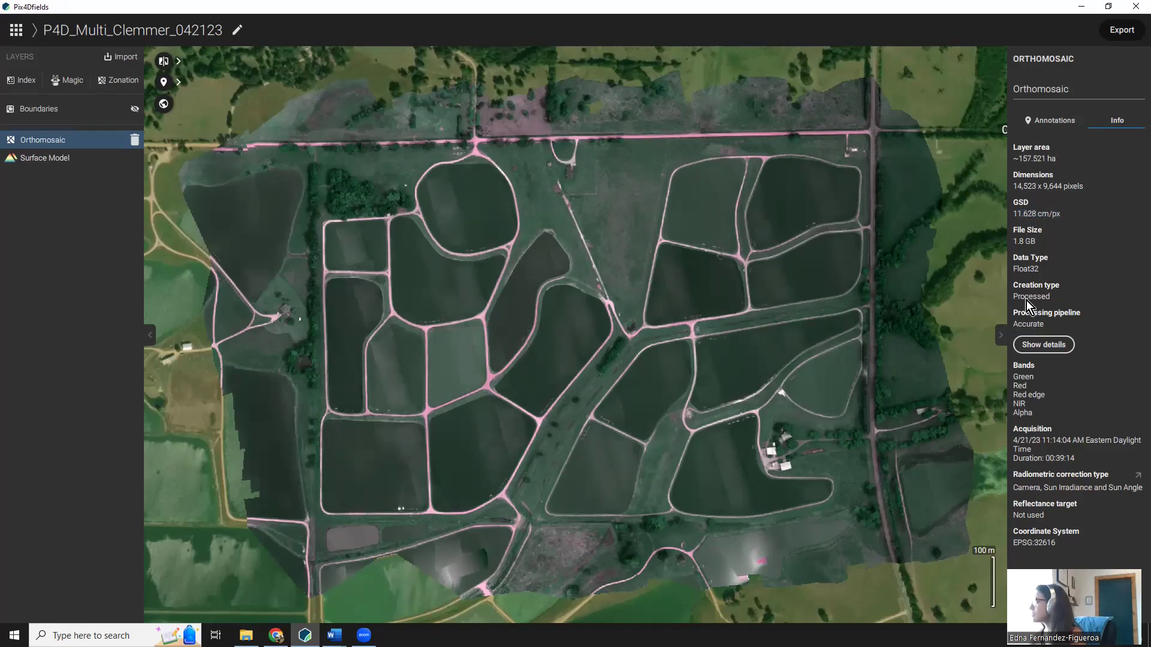
left_click_drag(1015, 377, 1024, 413)
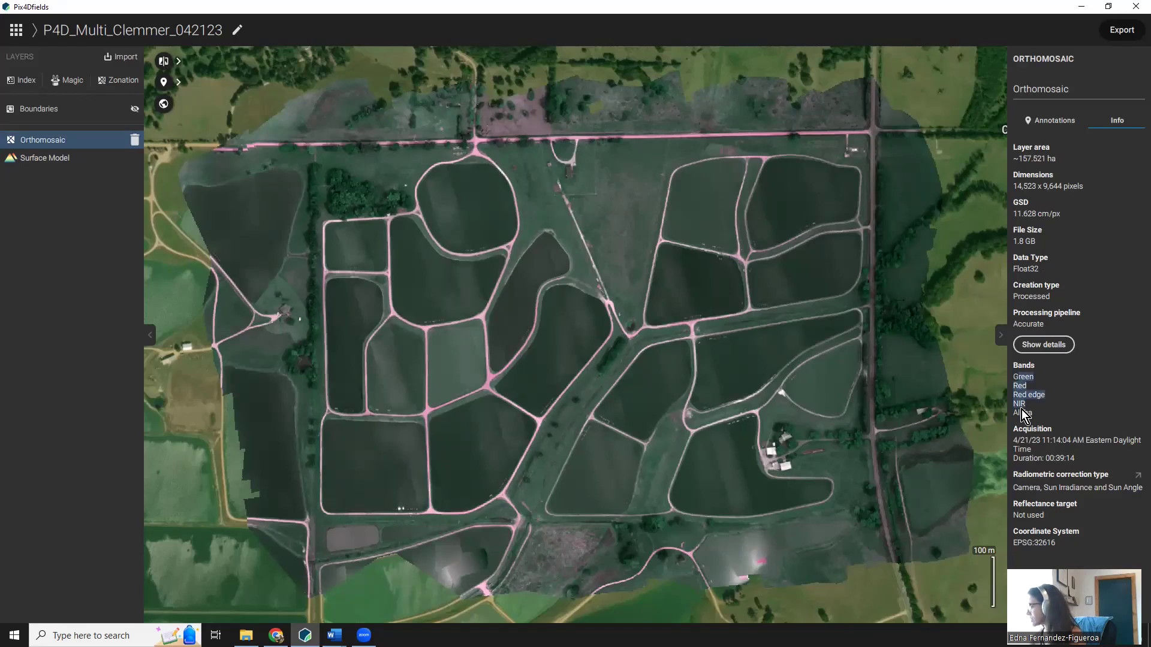
left_click_drag(1024, 413, 1022, 391)
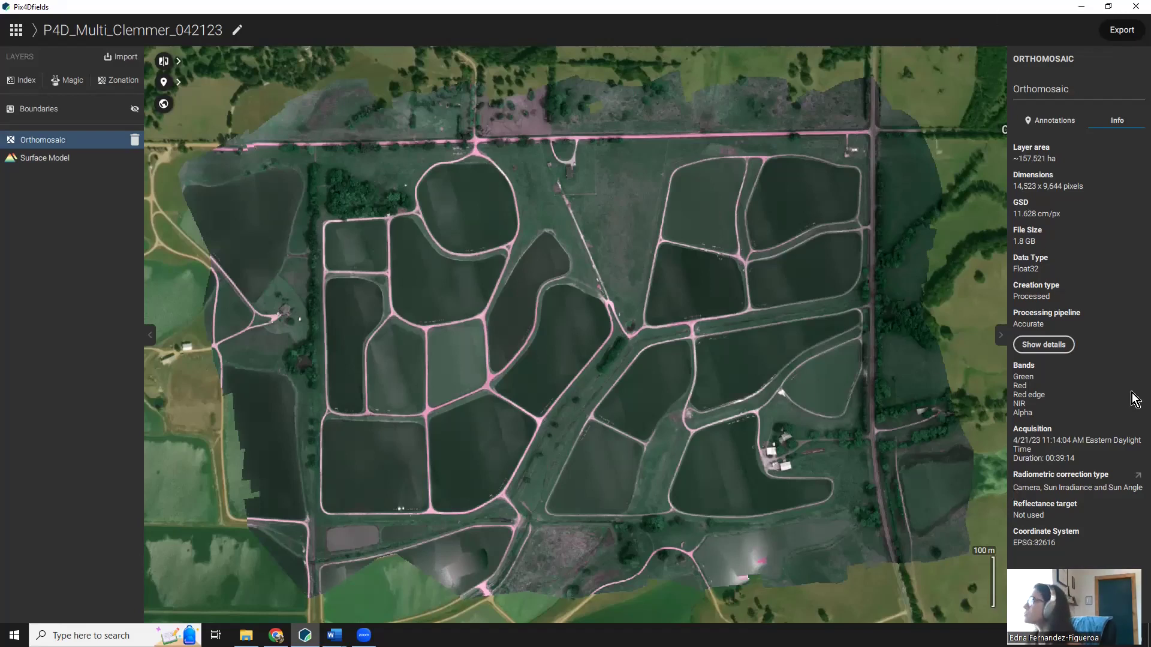
left_click_drag(1017, 520, 1048, 523)
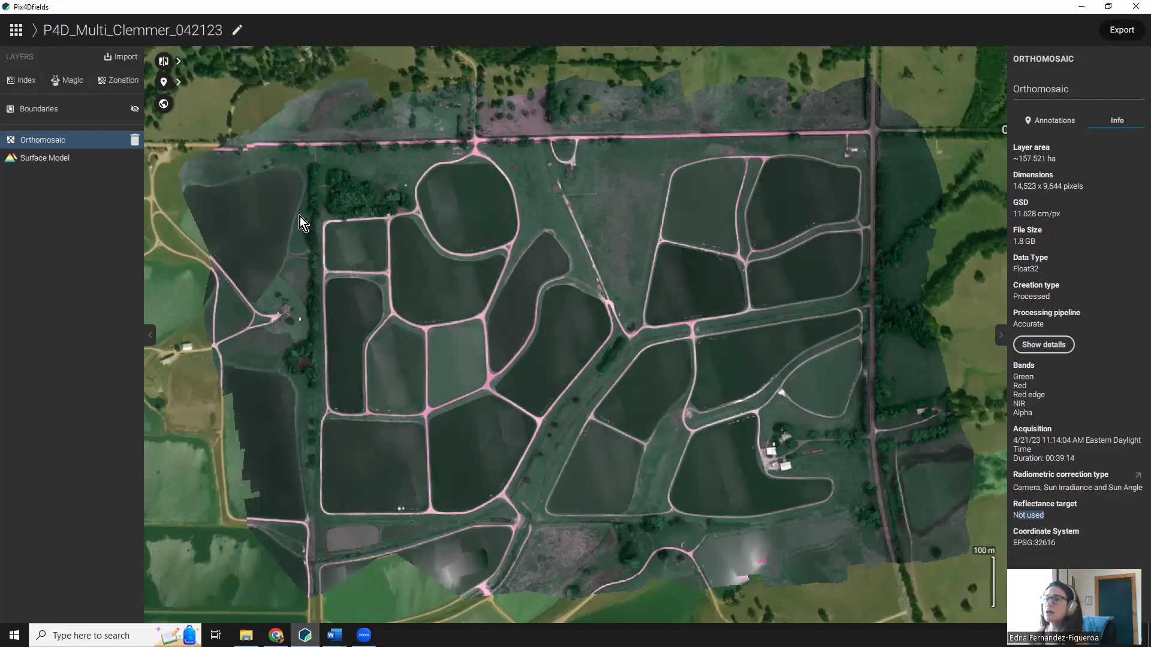
Step: Preview a custom index named "index" with the formula green on the orthomosaic, and leave the index generator without applying it
left_click(16, 81)
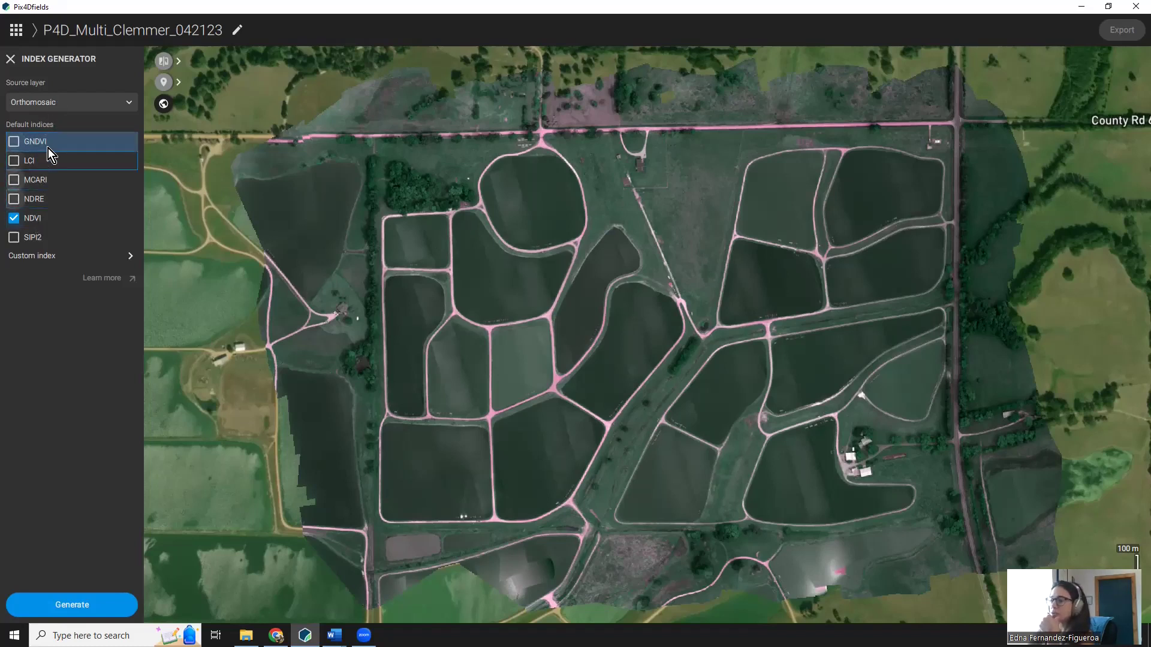
left_click(27, 263)
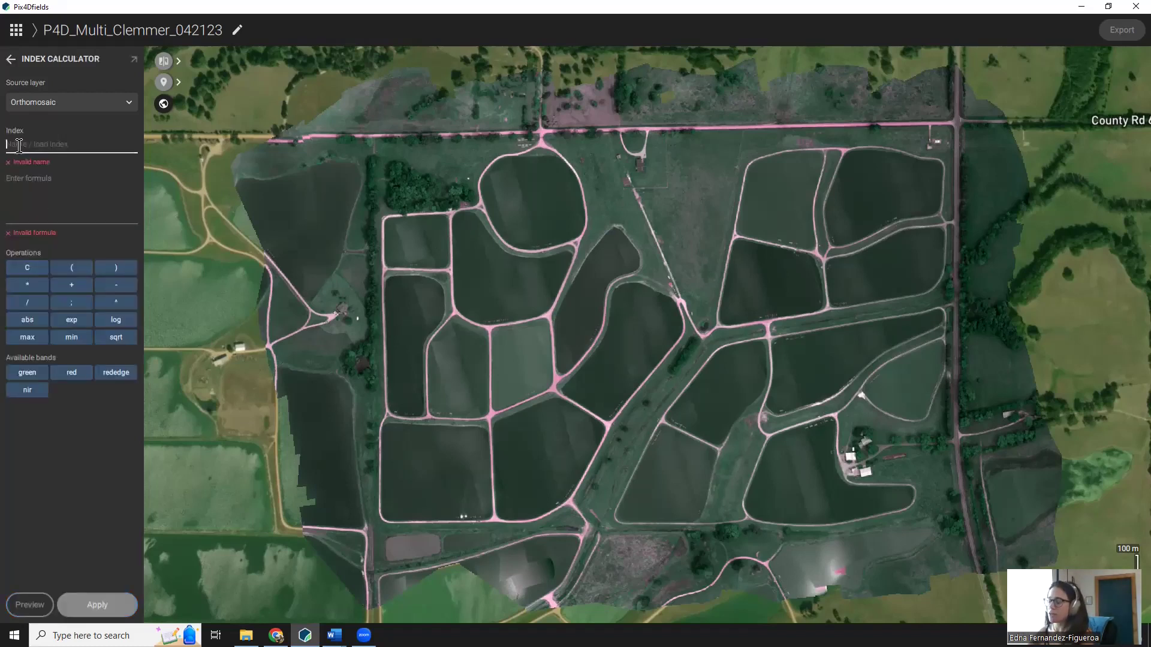
type("index")
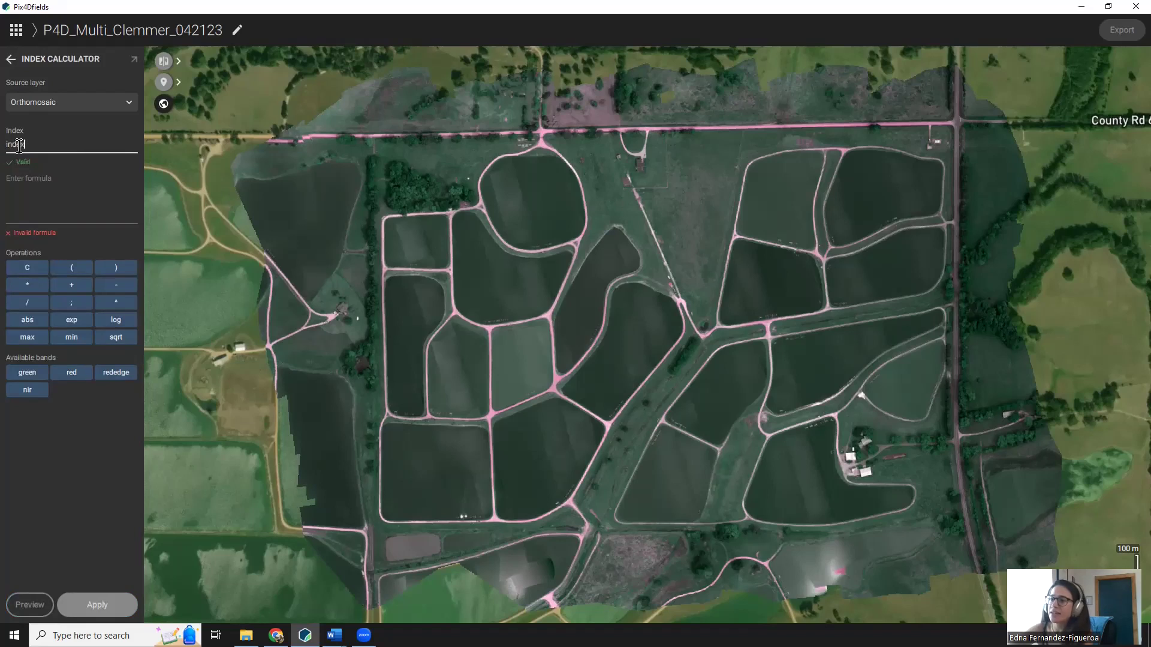
key("Tab")
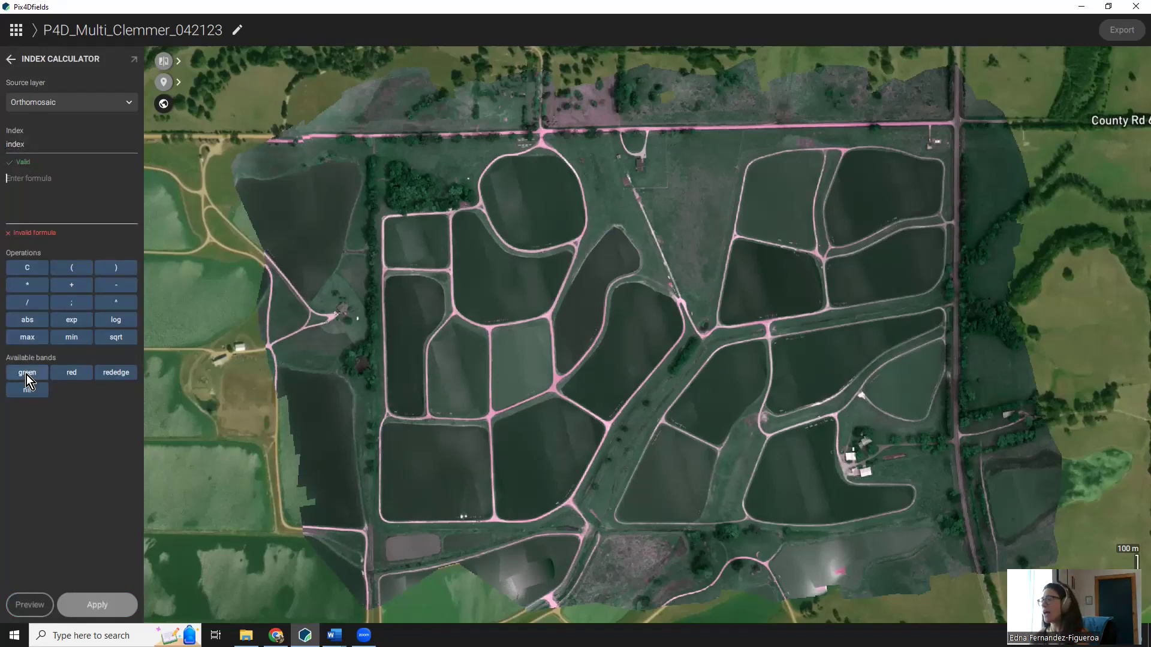
left_click(26, 374)
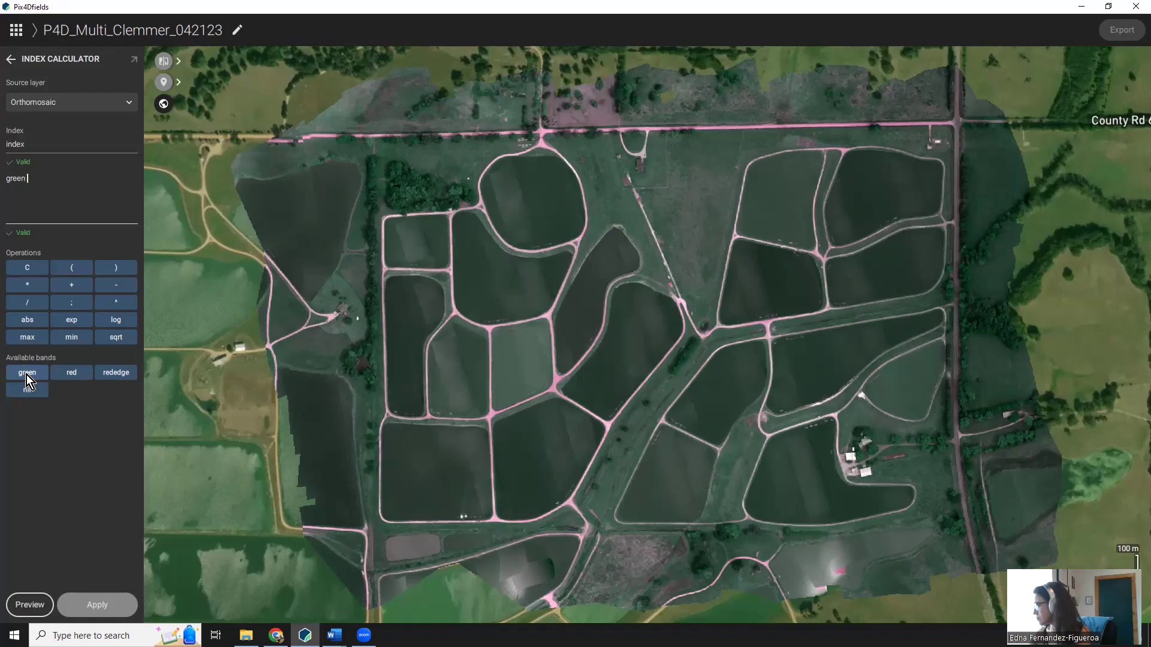
left_click(29, 603)
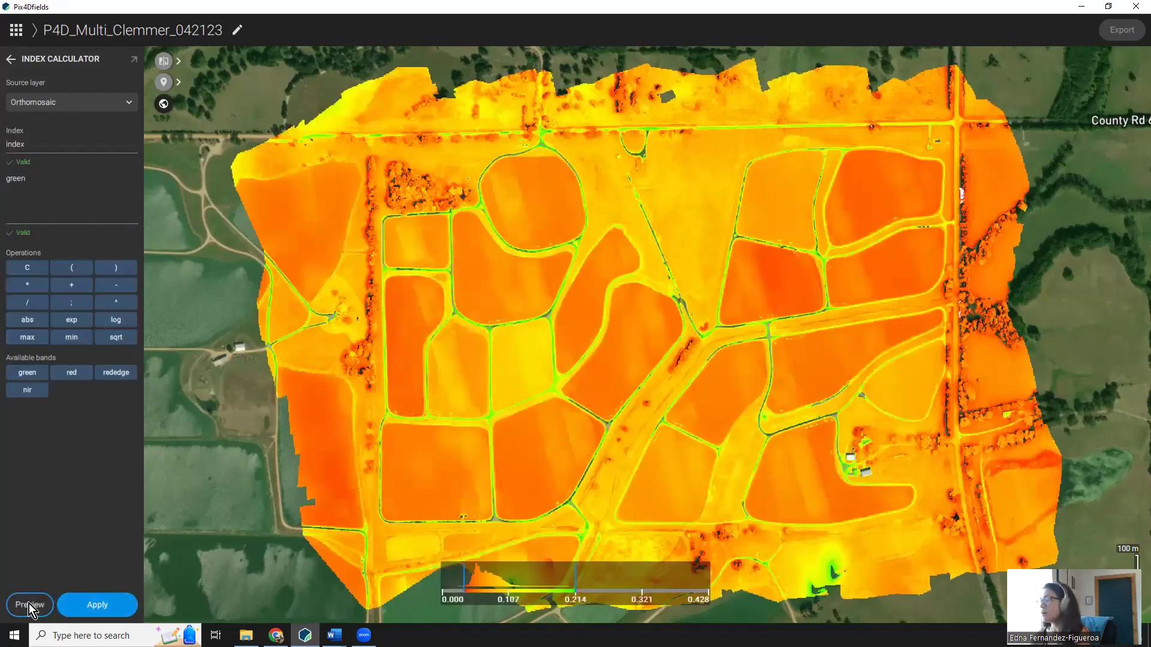
left_click(10, 62)
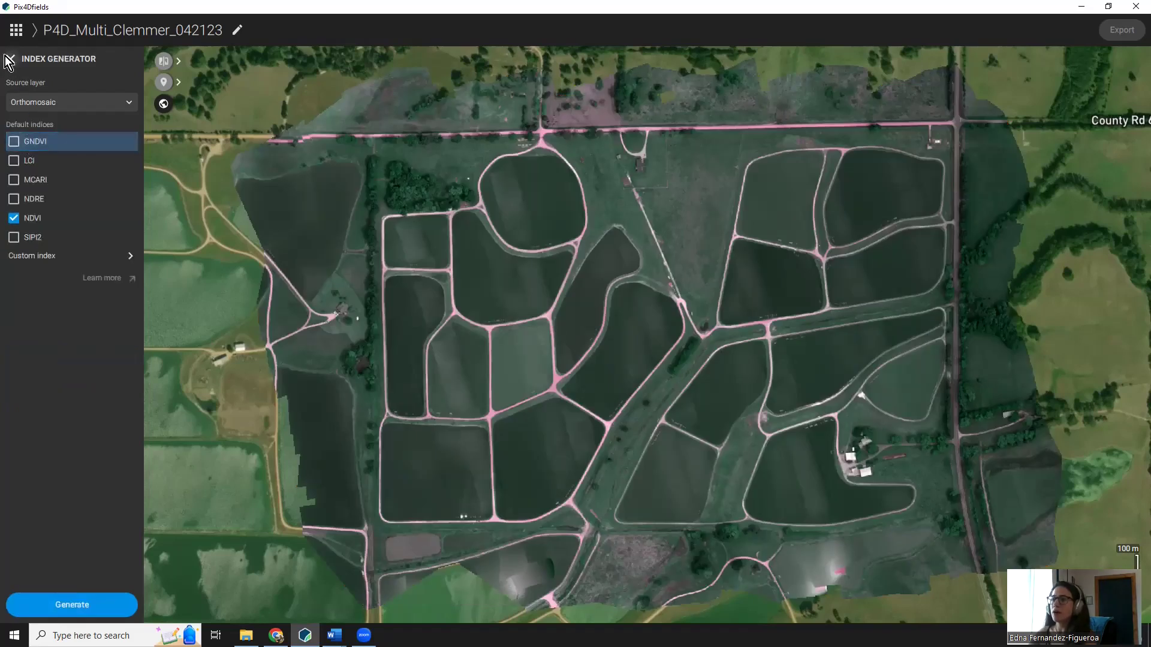
left_click(9, 60)
Step: Look at the source layer options of the Magic tool and the Zonation tool, and return to the Orthomosaic layer
left_click(65, 84)
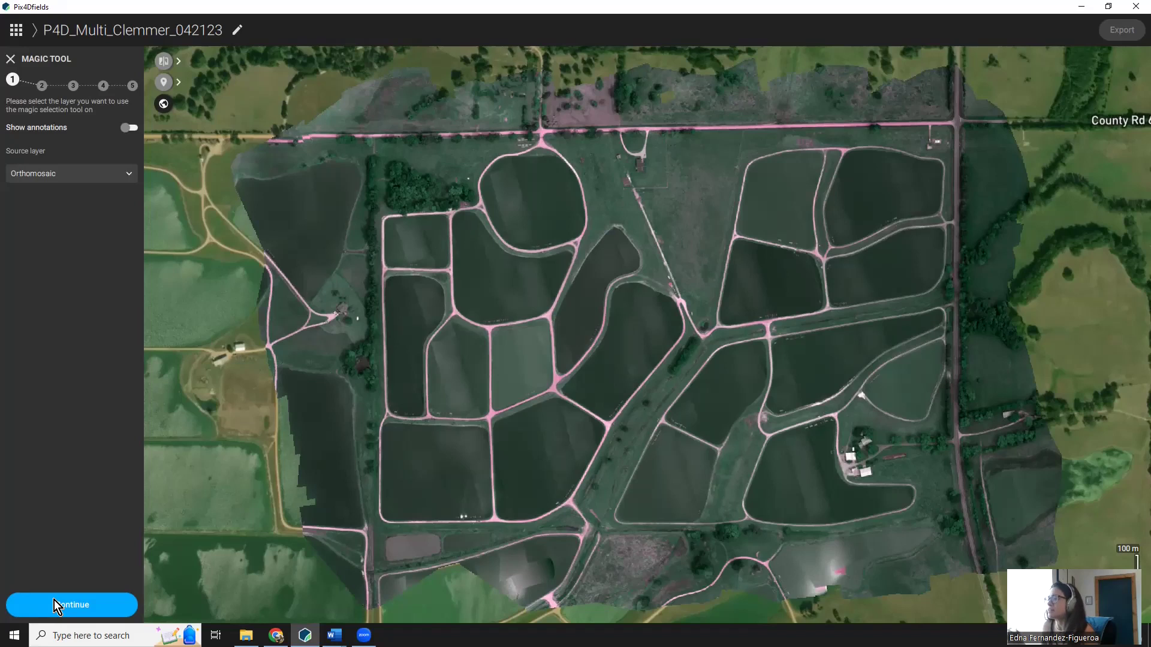
left_click(14, 60)
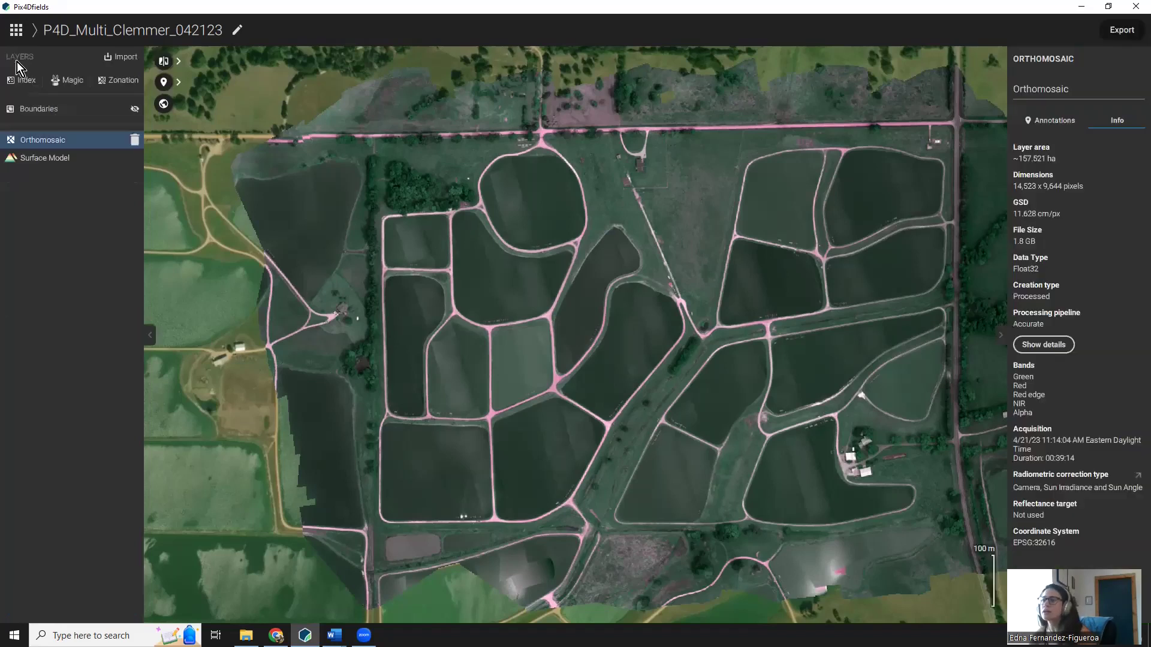
left_click(97, 81)
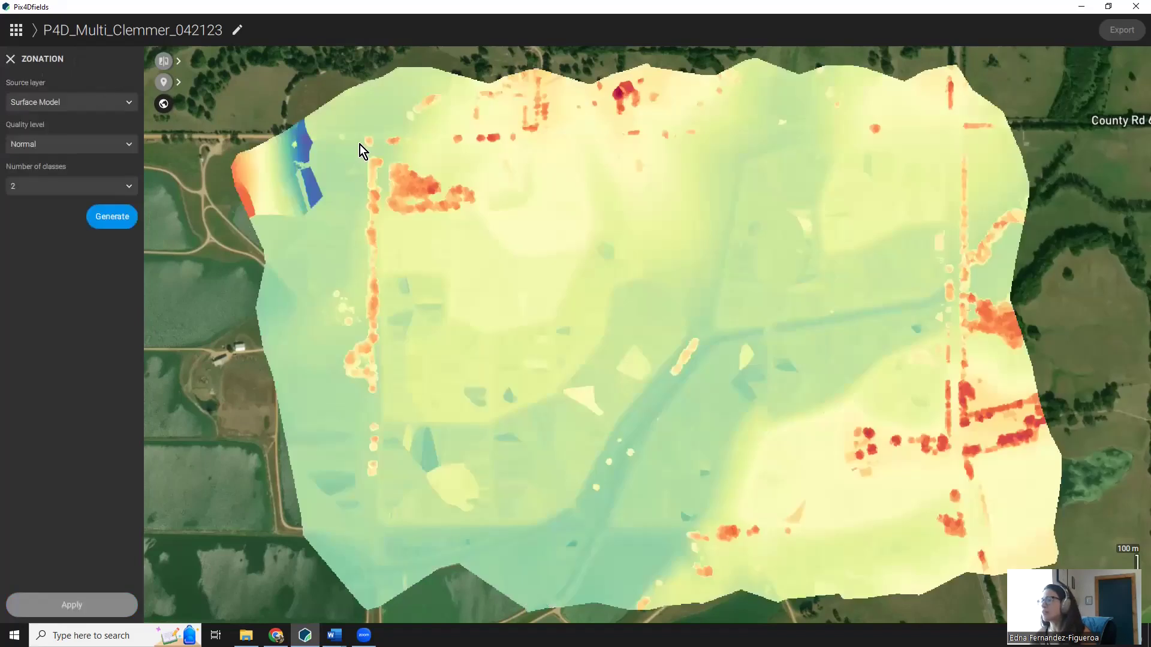
left_click(12, 58)
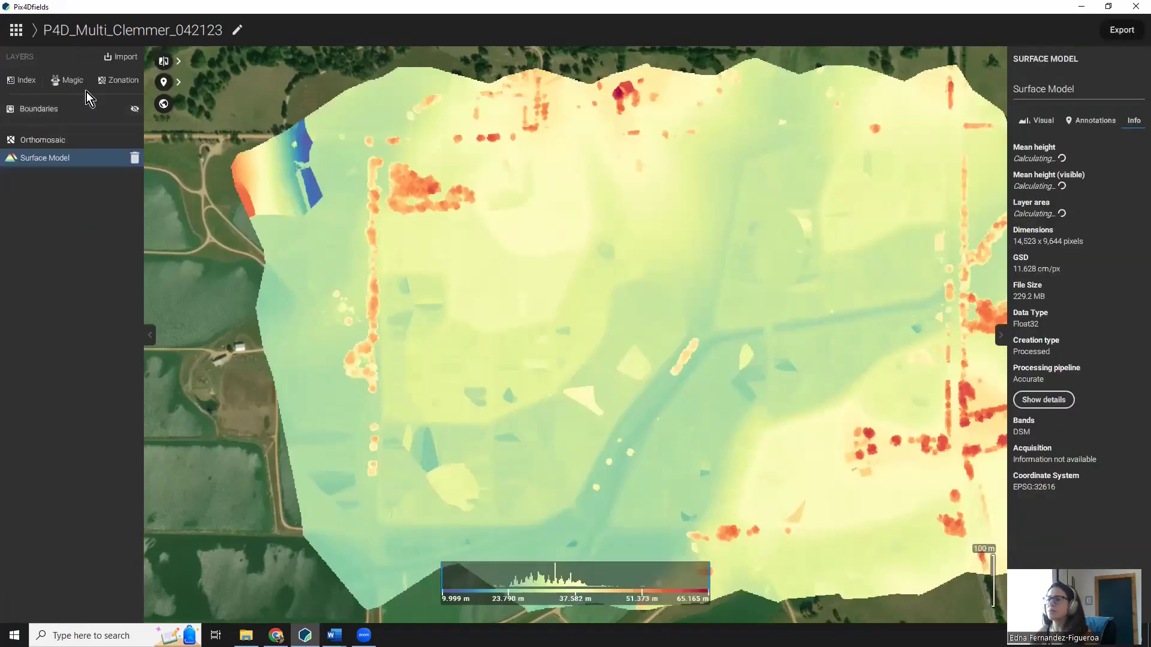
left_click(72, 138)
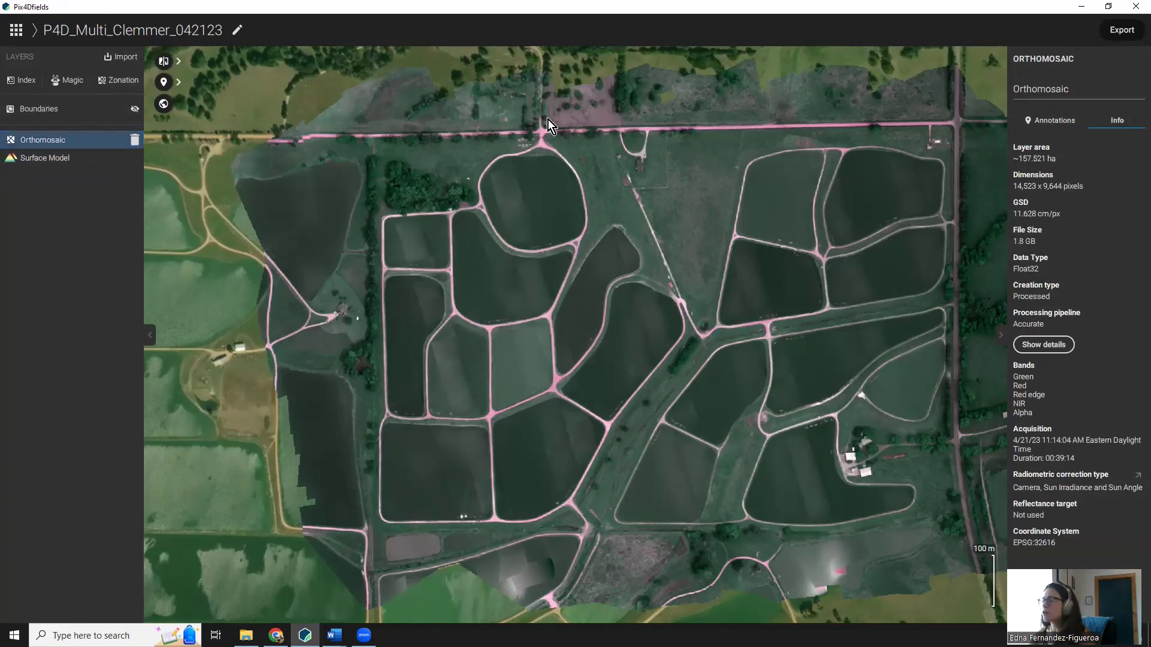
Step: Export the Orthomosaic layer as both rgb.tif and data.tif, with embedded overviews and 100% image scale, to the P4D_Multi_Clemmer_042123 folder
left_click(1123, 30)
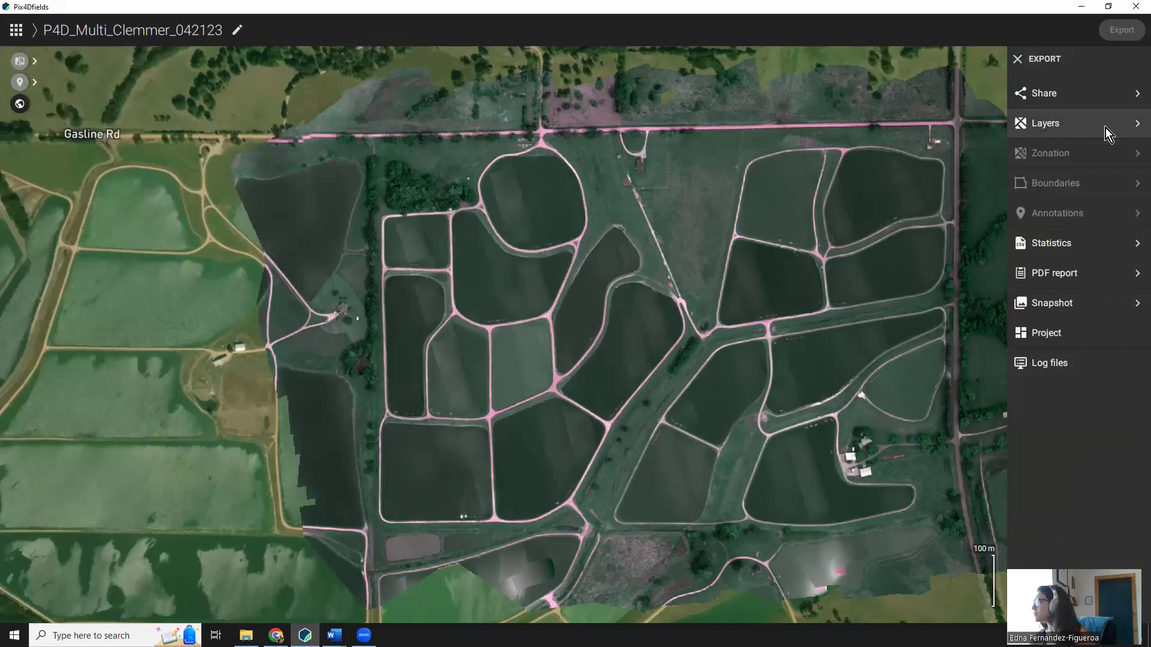
left_click(1072, 283)
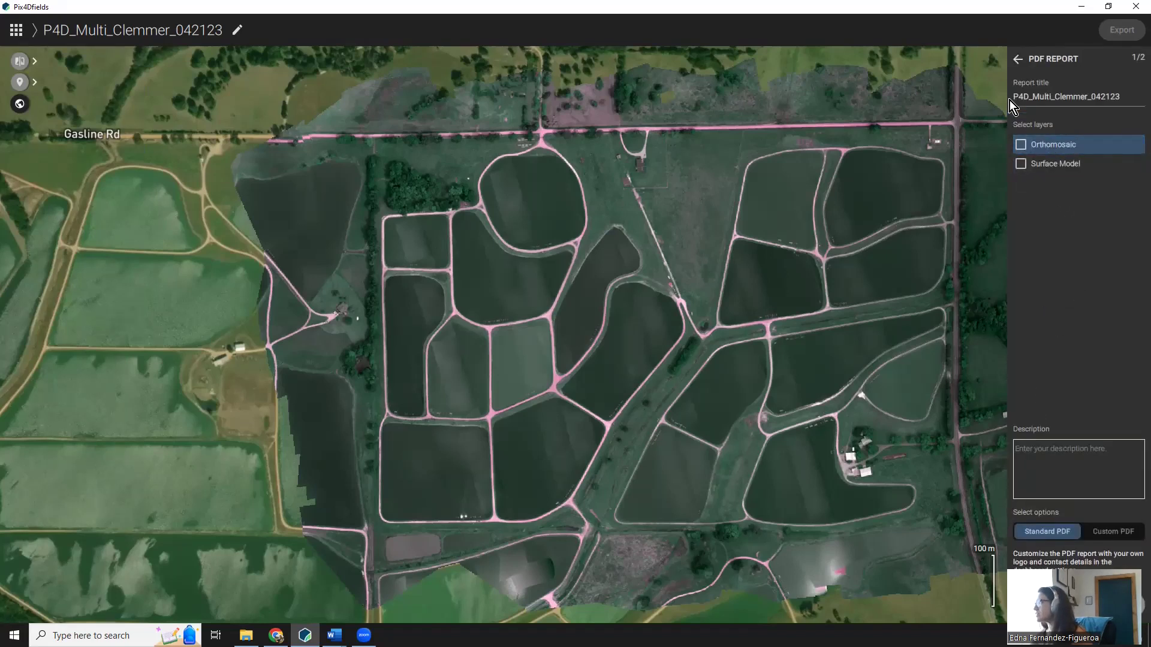
left_click(1017, 63)
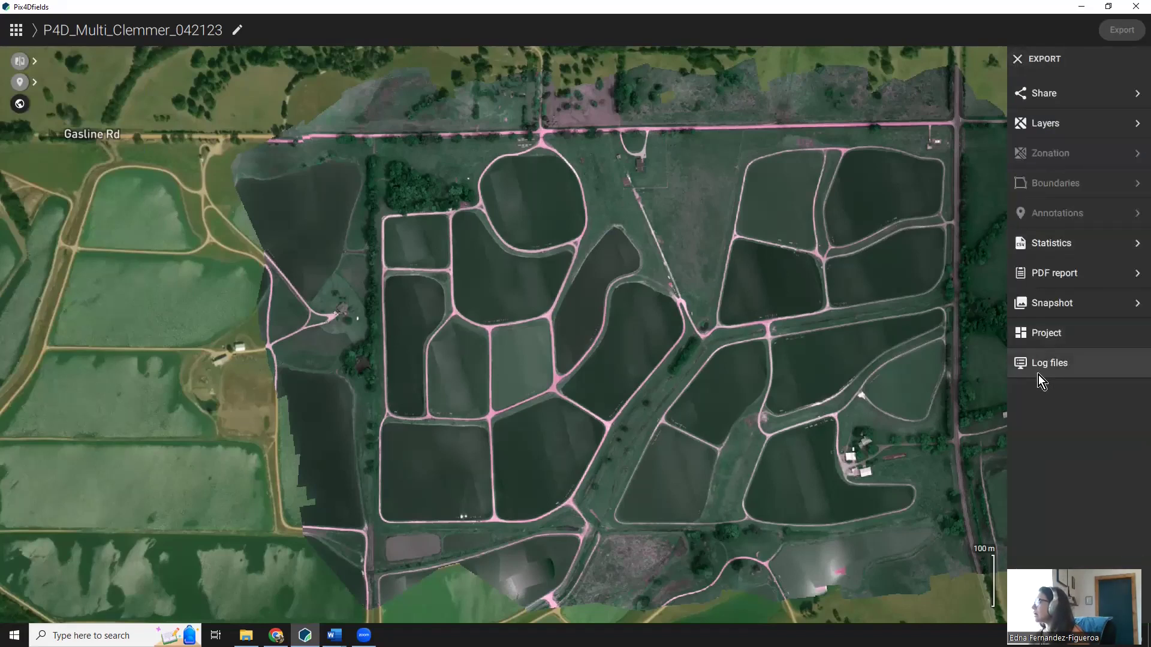
left_click(1049, 127)
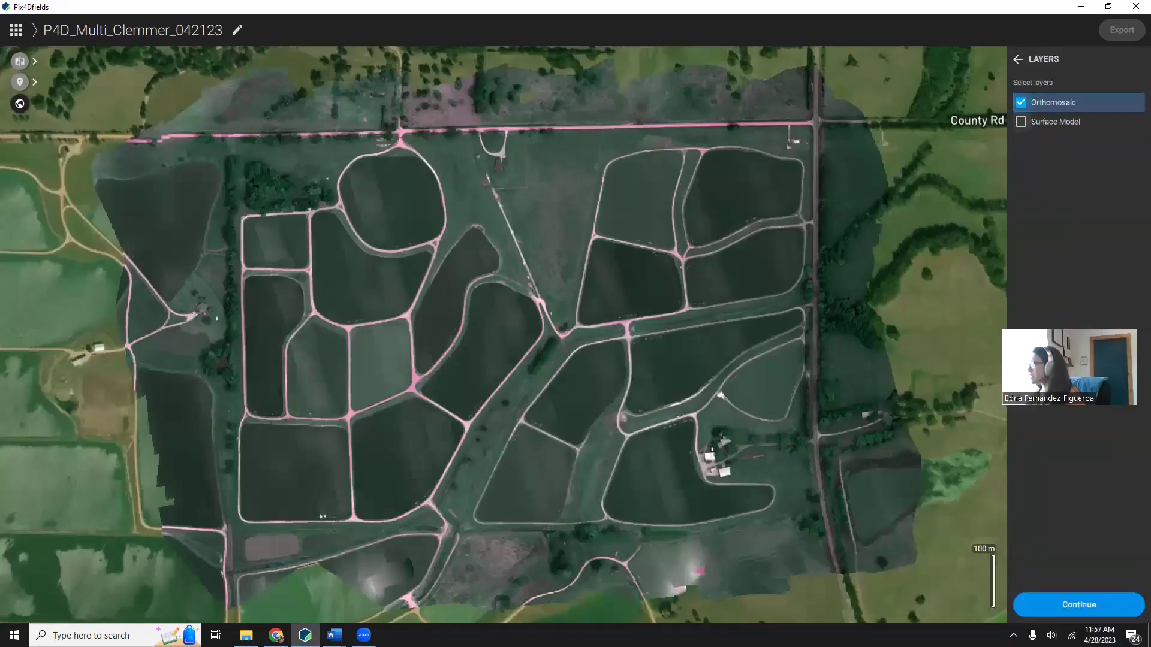
left_click(1078, 606)
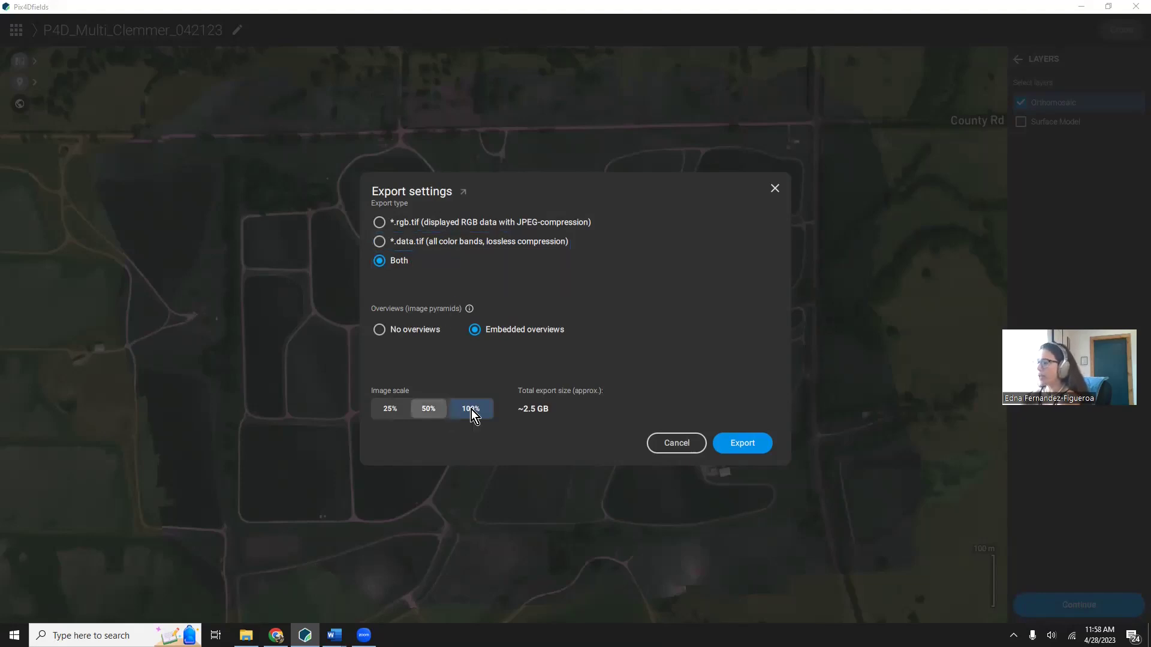
left_click(720, 443)
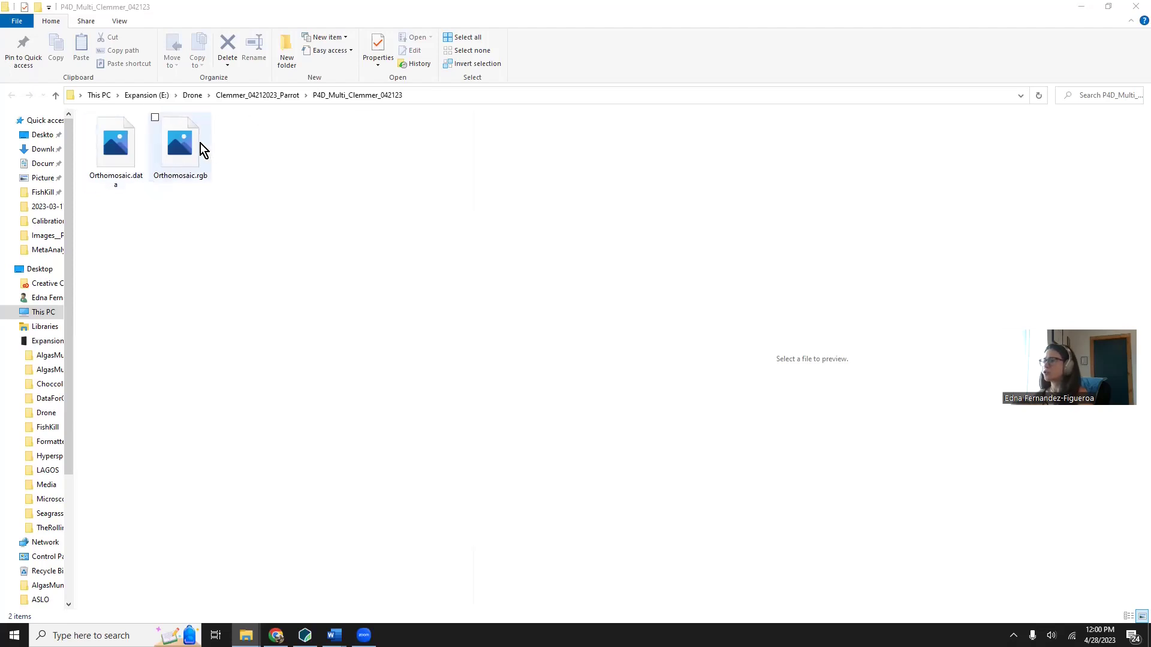
Step: Check the exported P4D_Multi_Clemmer_042123 folder inside Clemmer_04212023_Parrot in File Explorer, and return to PIX4Dfields
left_click(265, 95)
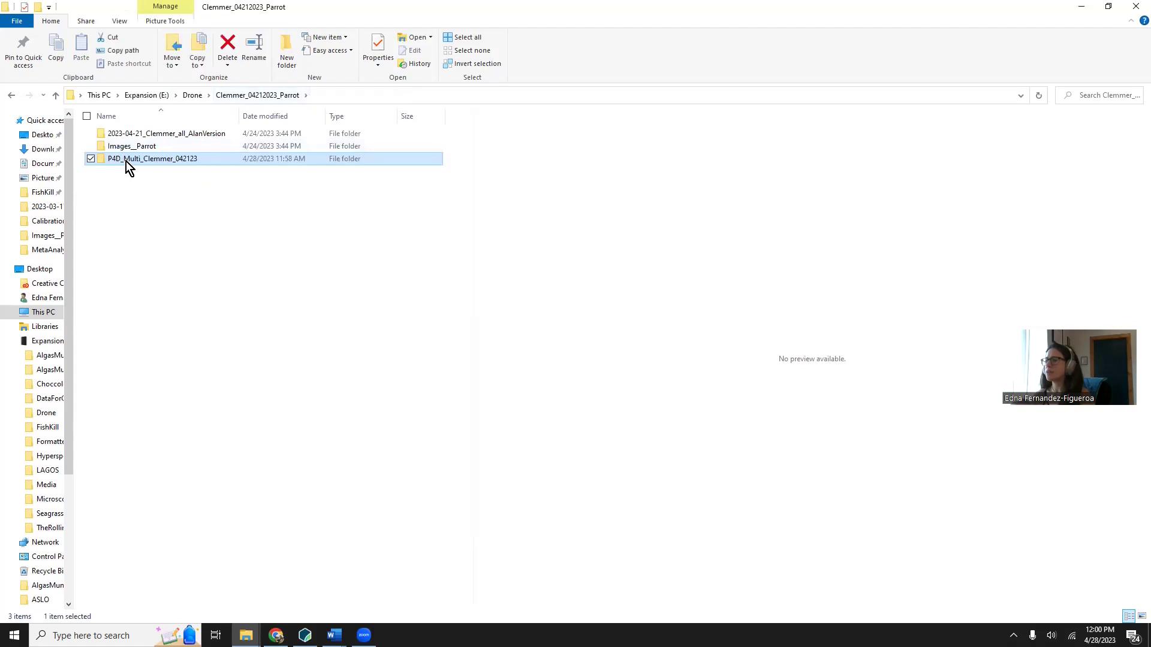
mouse_move(126, 161)
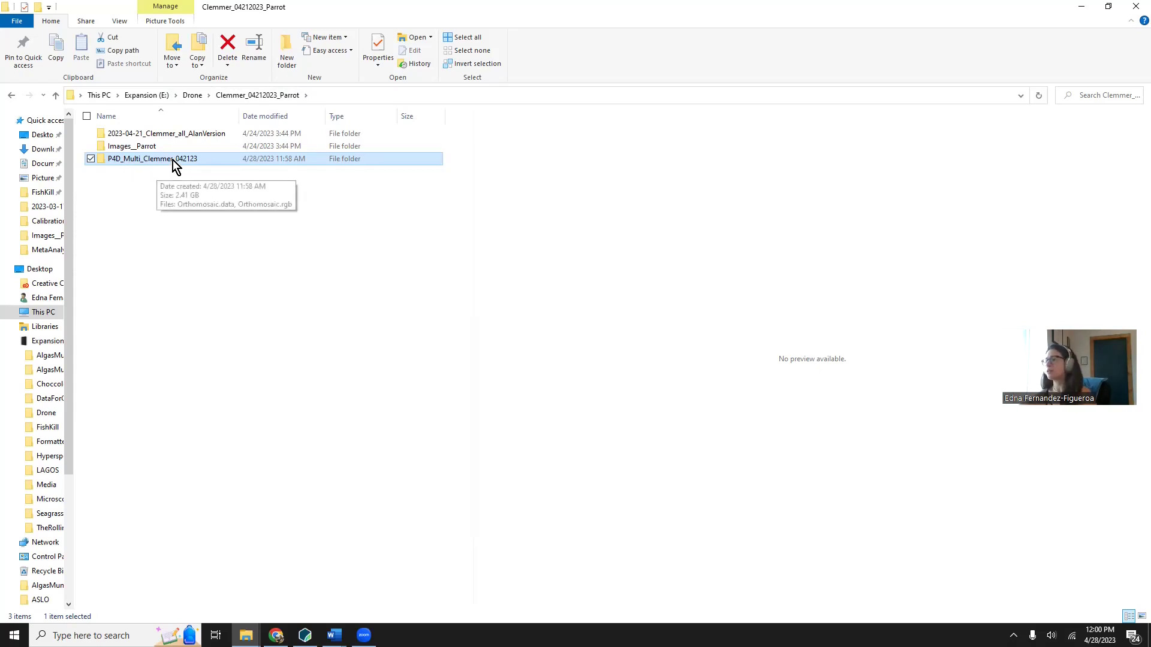
left_click(305, 634)
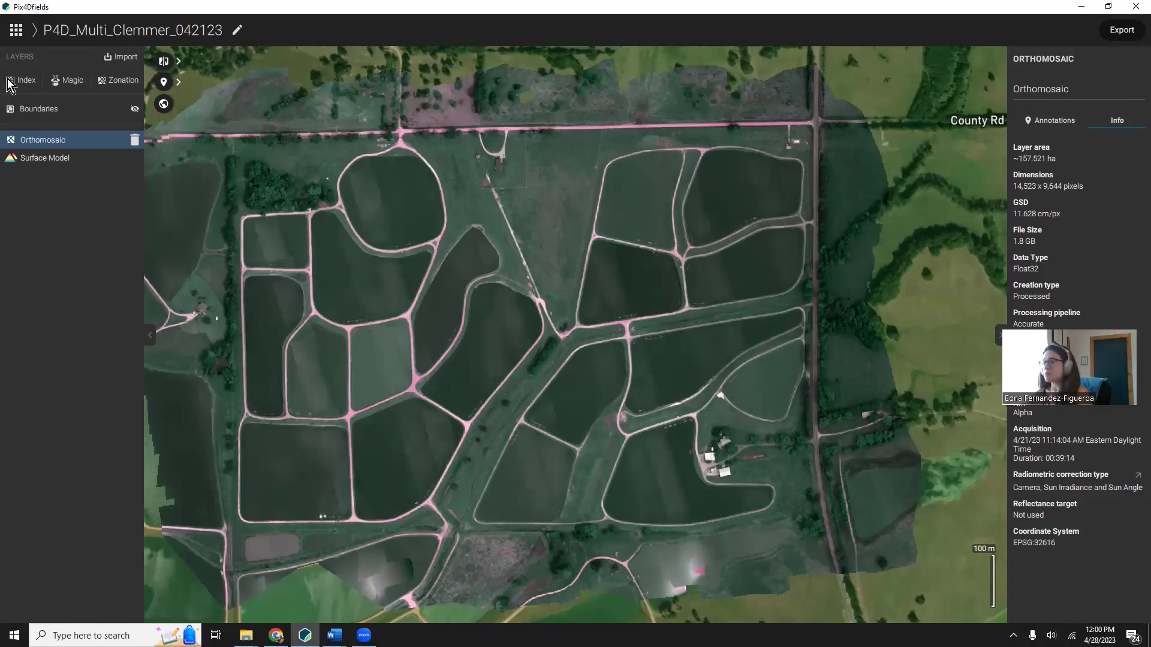
Step: Create a new project and name it P4D_RGB_Clemmer_042123
left_click(16, 31)
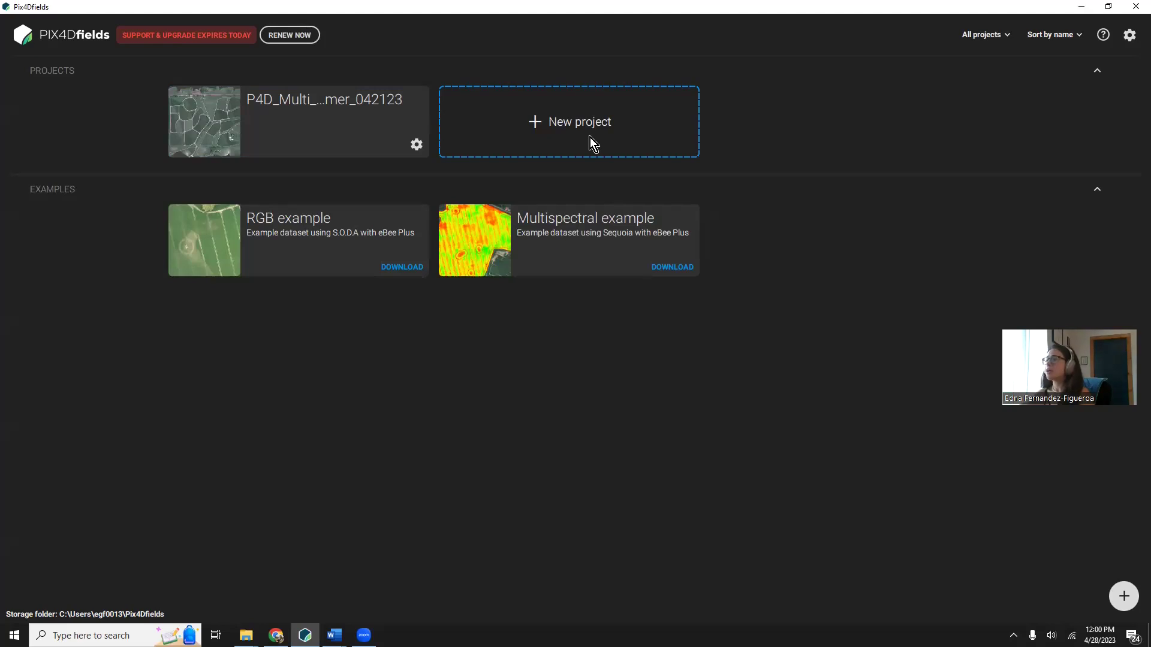
left_click(510, 115)
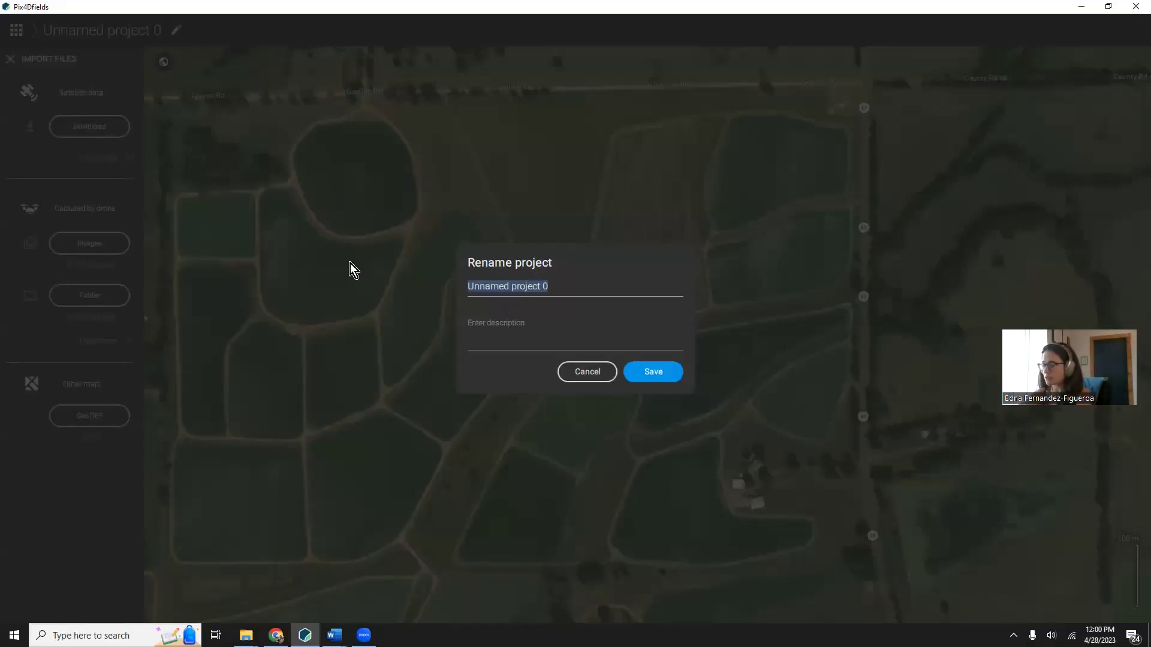
type("P")
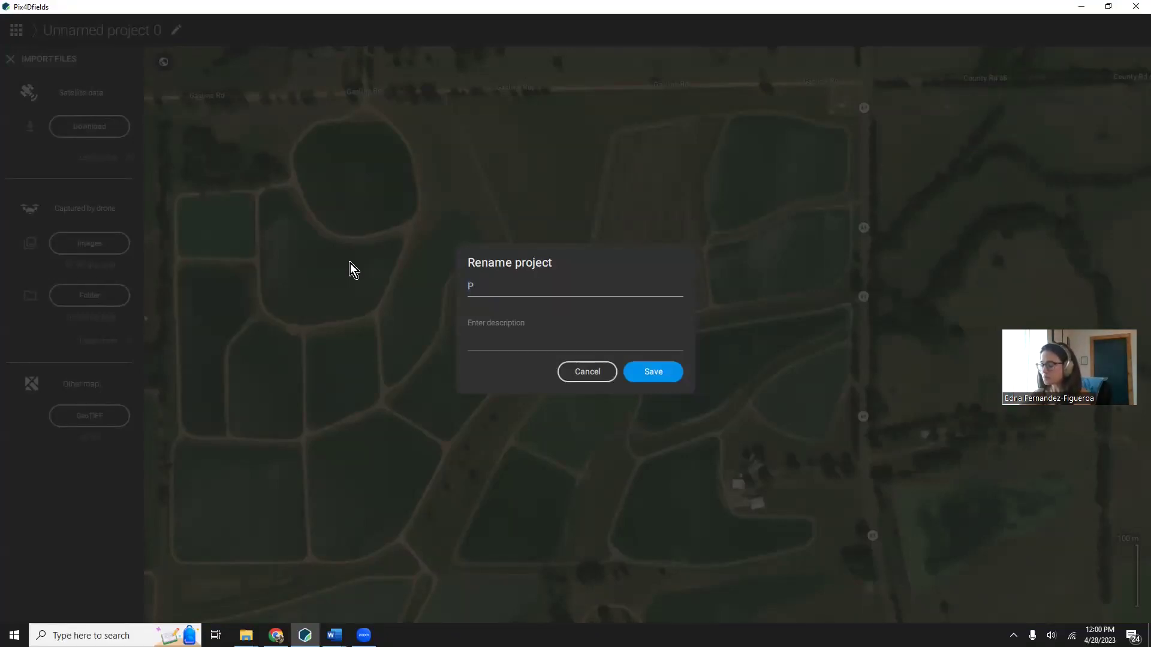
type("4D_RGB")
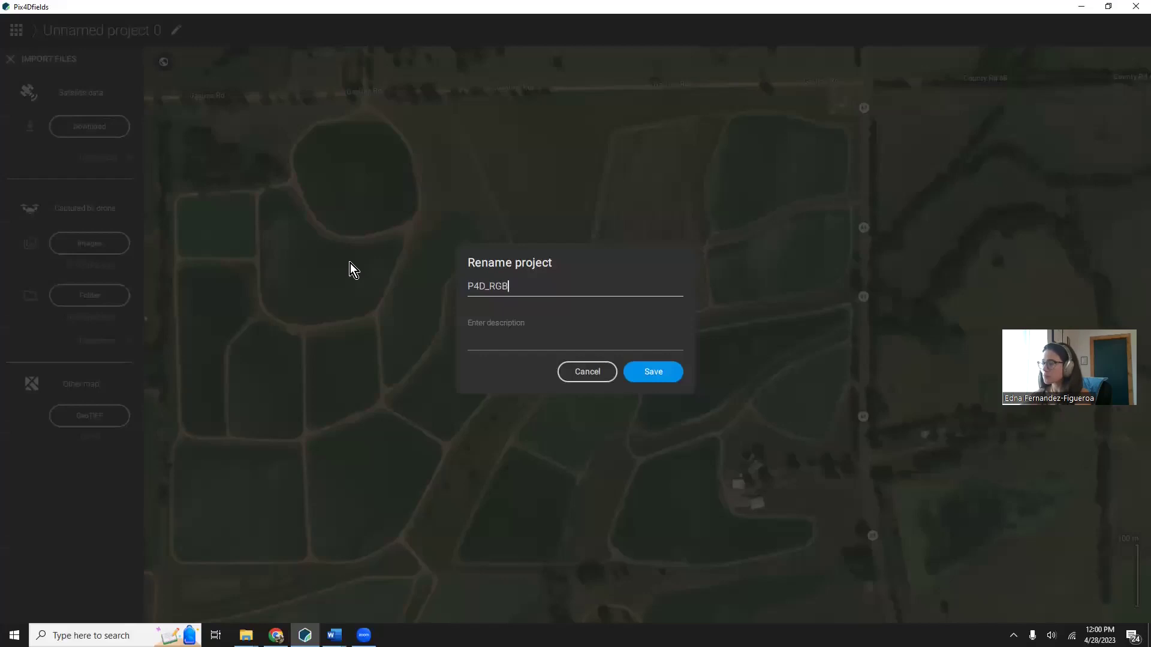
type("_Clemmer_042123")
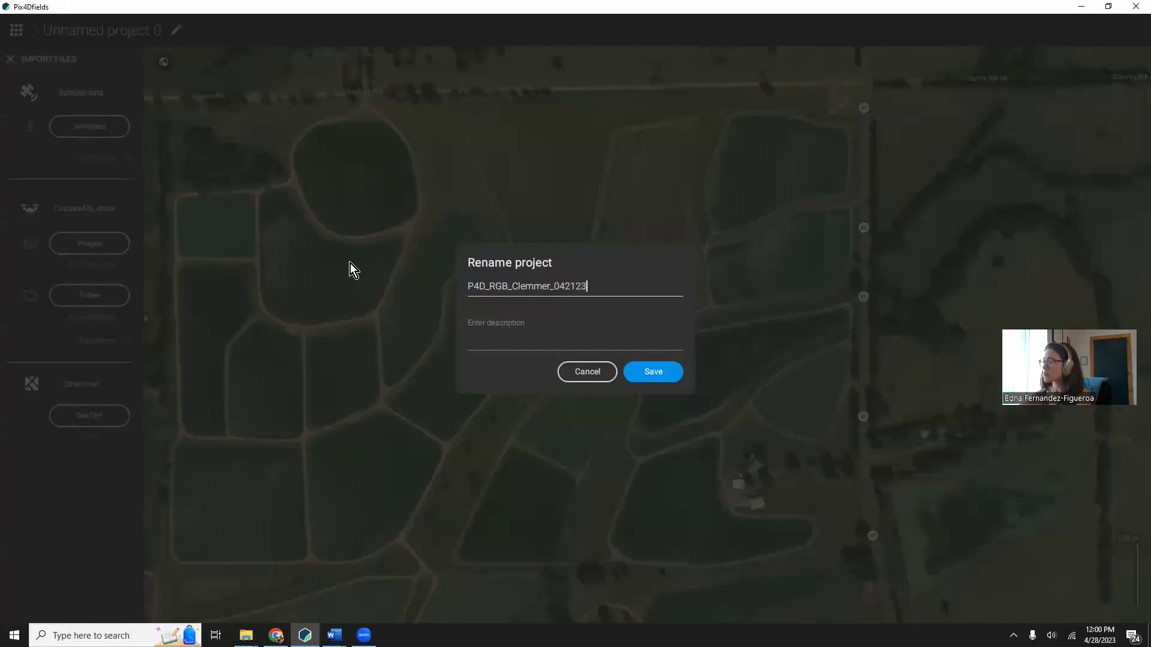
left_click(646, 376)
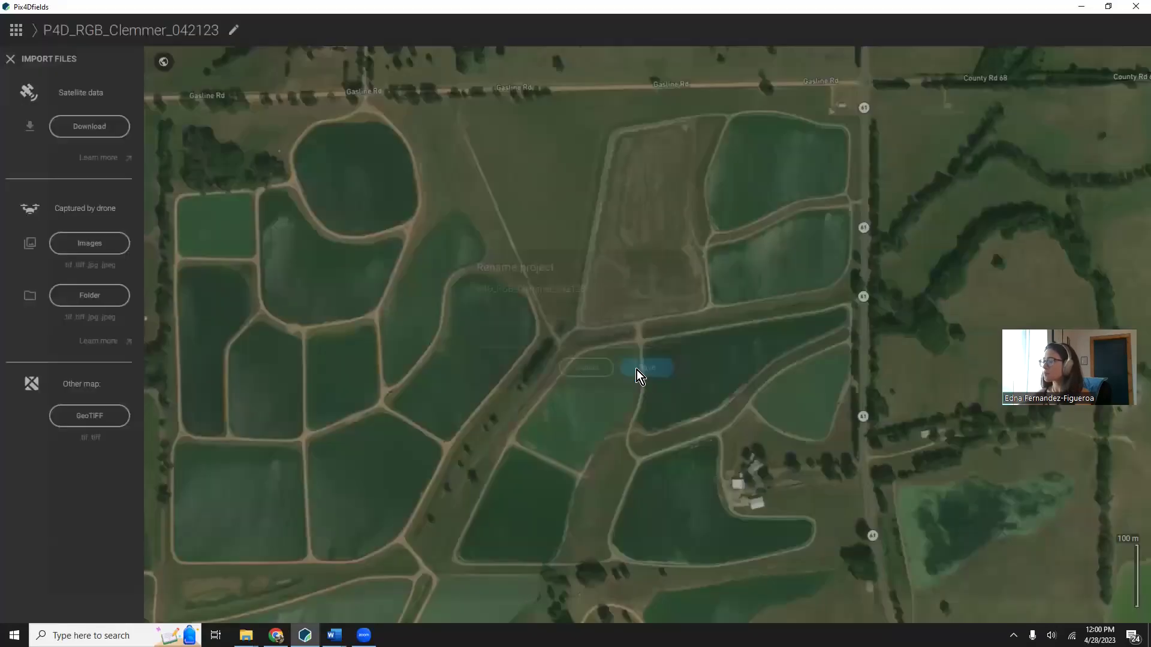
Step: Import the drone images from the RGB folder inside Images__Parrot
left_click(99, 294)
left_click(645, 153)
left_click(645, 236)
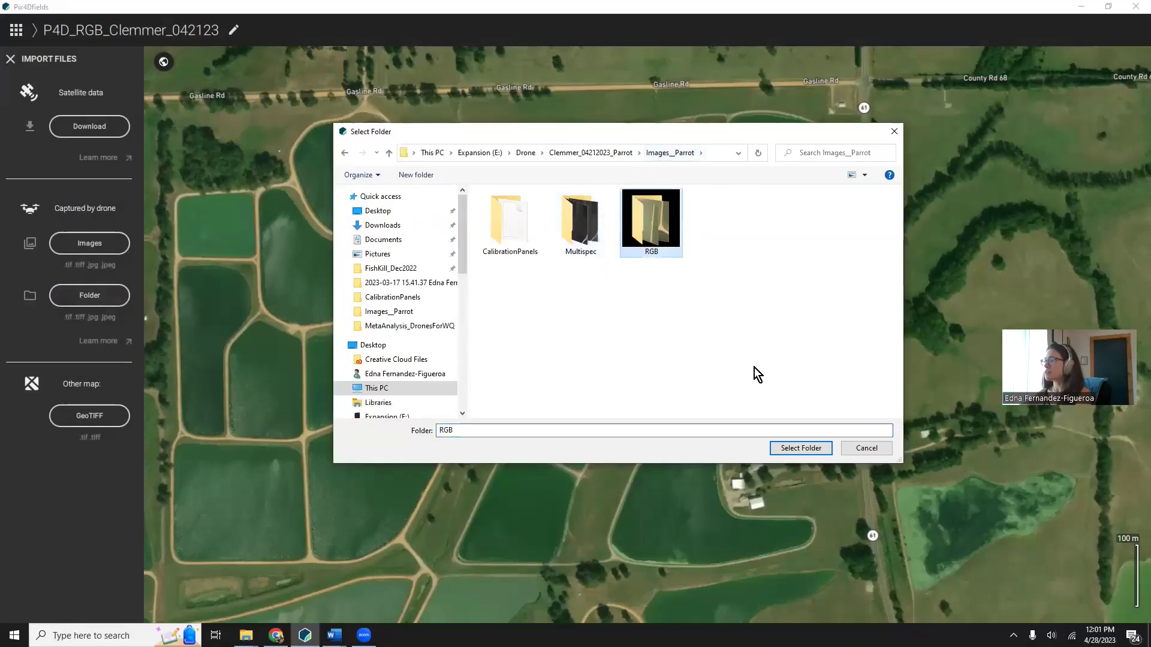
left_click(775, 448)
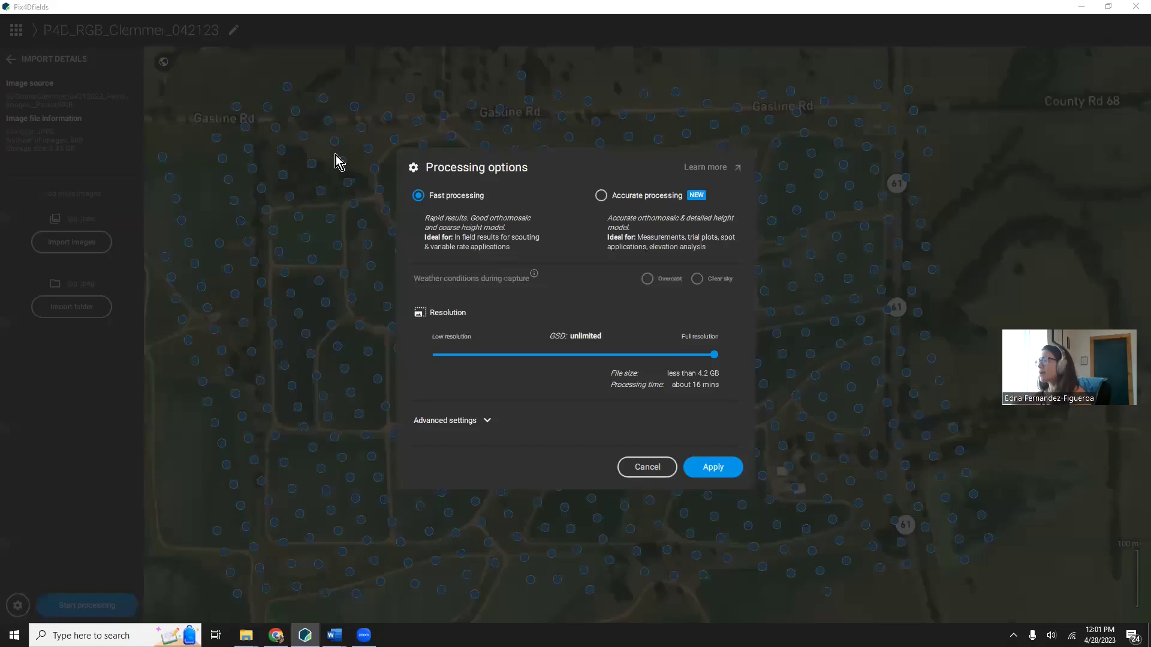
Step: Set the processing options to Accurate processing at full resolution, with Full blending off and GPU acceleration on
left_click(674, 247)
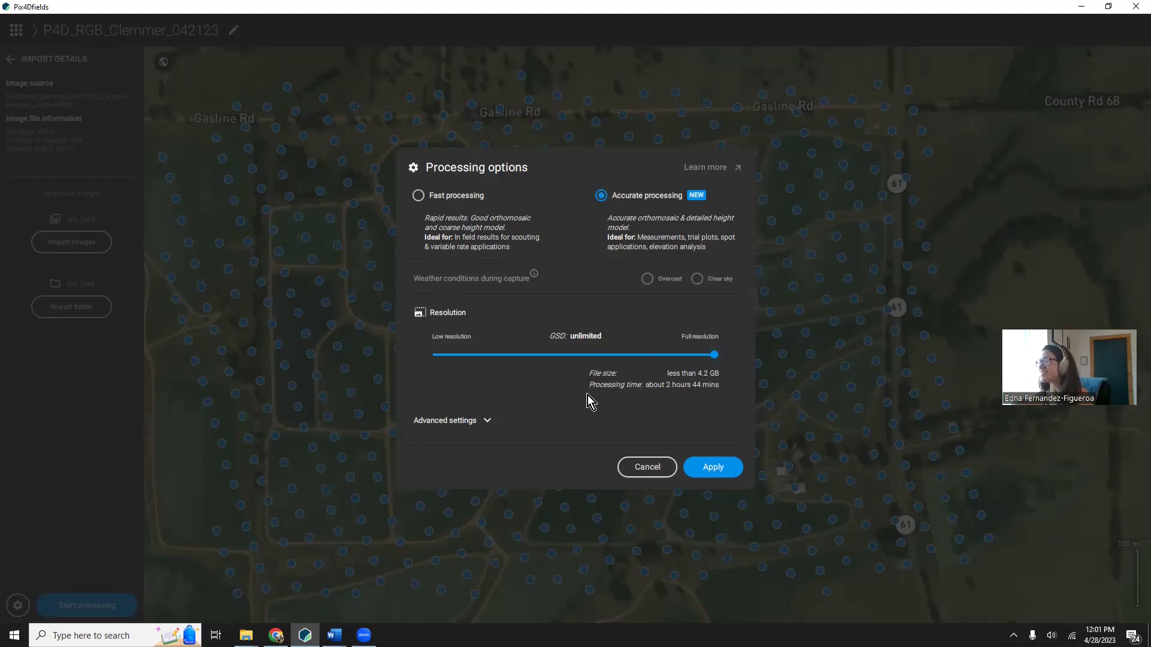
left_click(483, 422)
scroll(464, 289, "down", 3)
scroll(501, 340, "up", 1)
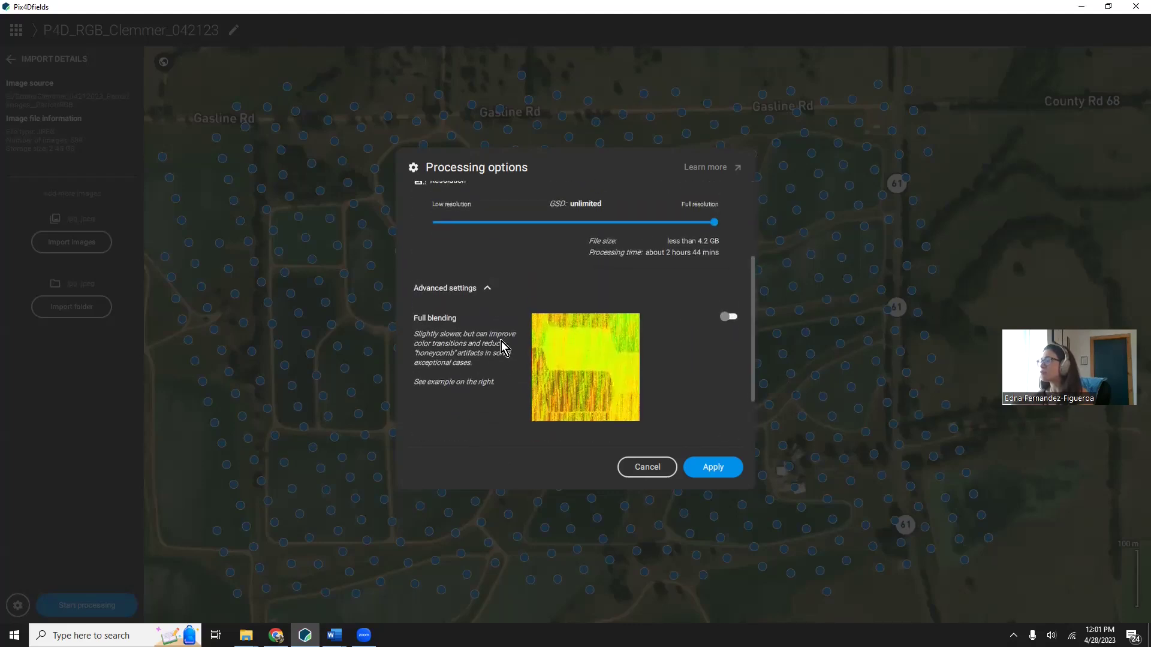
scroll(501, 340, "up", 1)
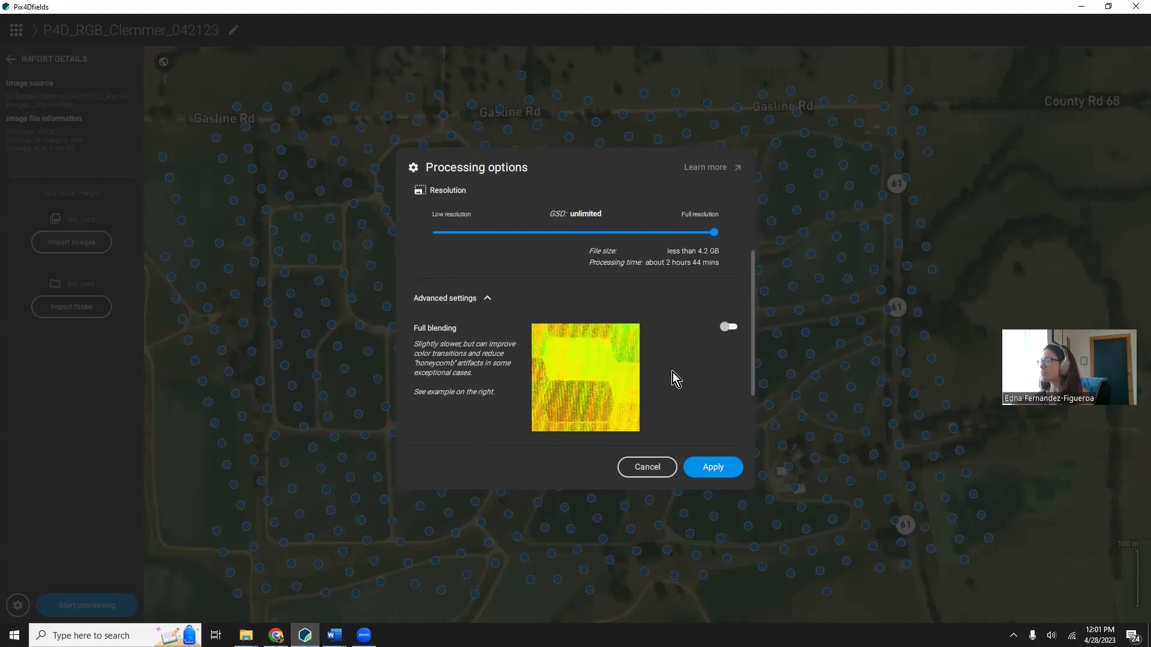
scroll(537, 381, "down", 3)
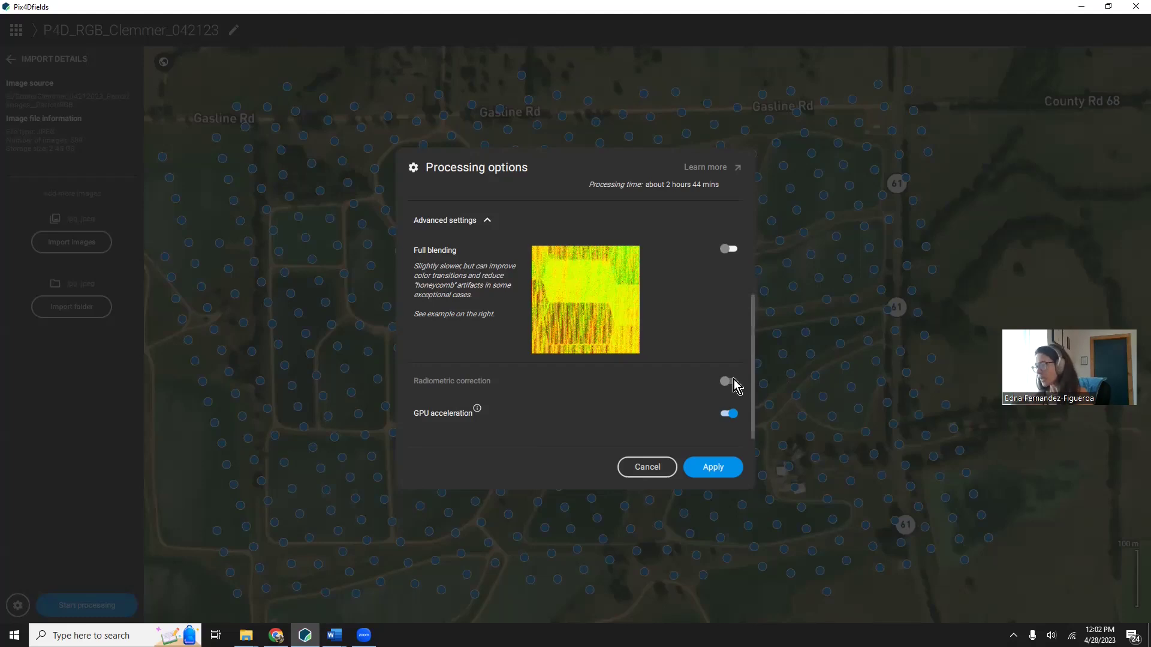
left_click(723, 470)
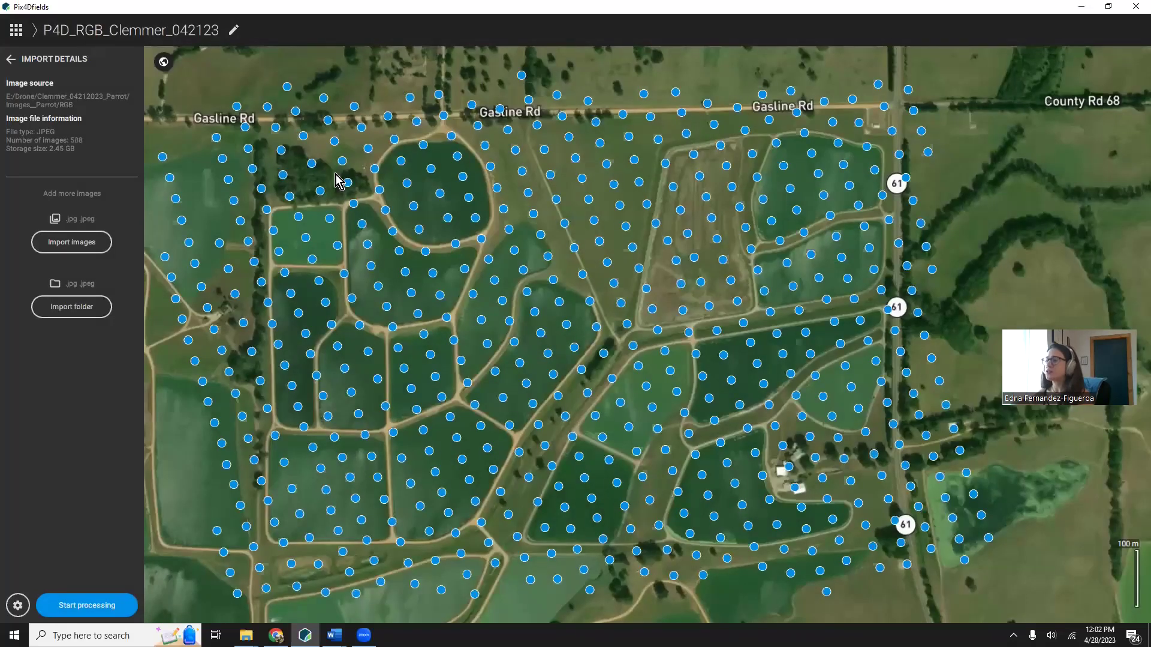
Step: Check the image positions on the map and start processing the imported RGB images
mouse_move(217, 139)
left_click_drag(191, 126, 245, 131)
double_click(264, 124)
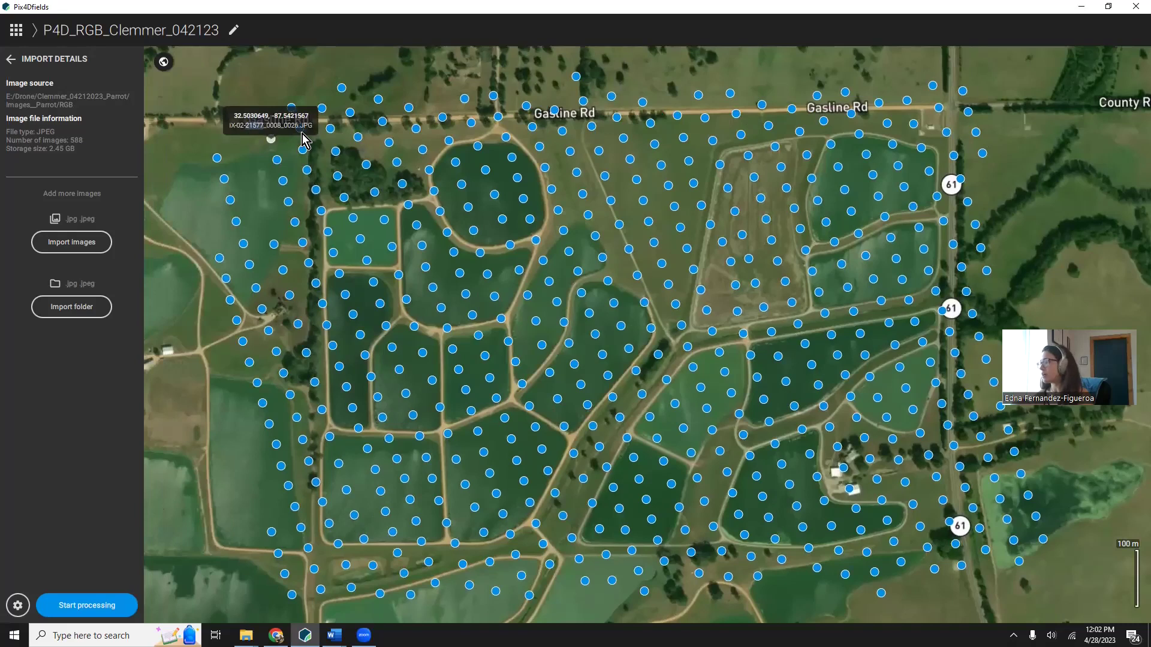
left_click(34, 131)
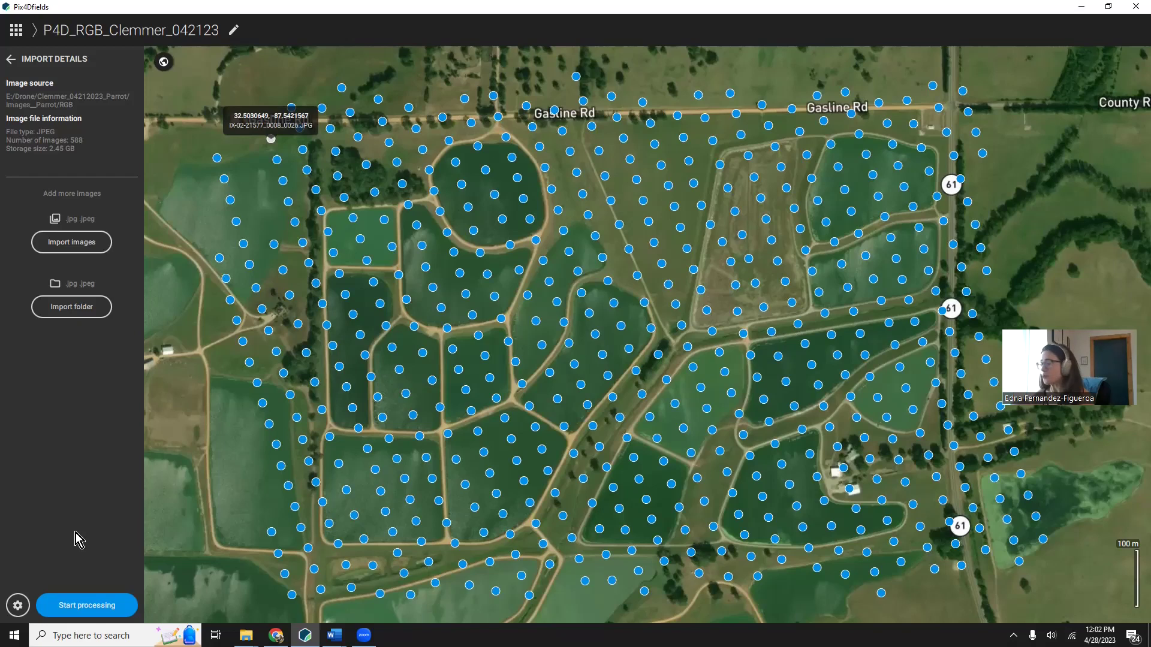
left_click(78, 605)
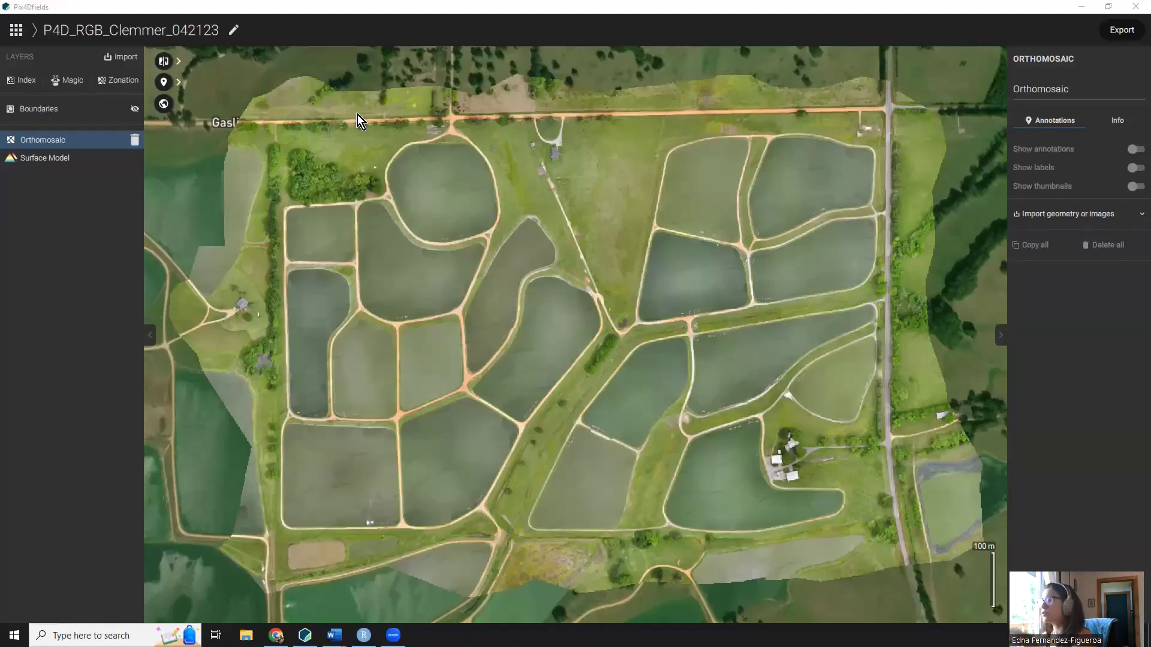
Step: Review the processed Surface Model and Orthomosaic layers, including the available default indices and the Orthomosaic's layer information
left_click(100, 157)
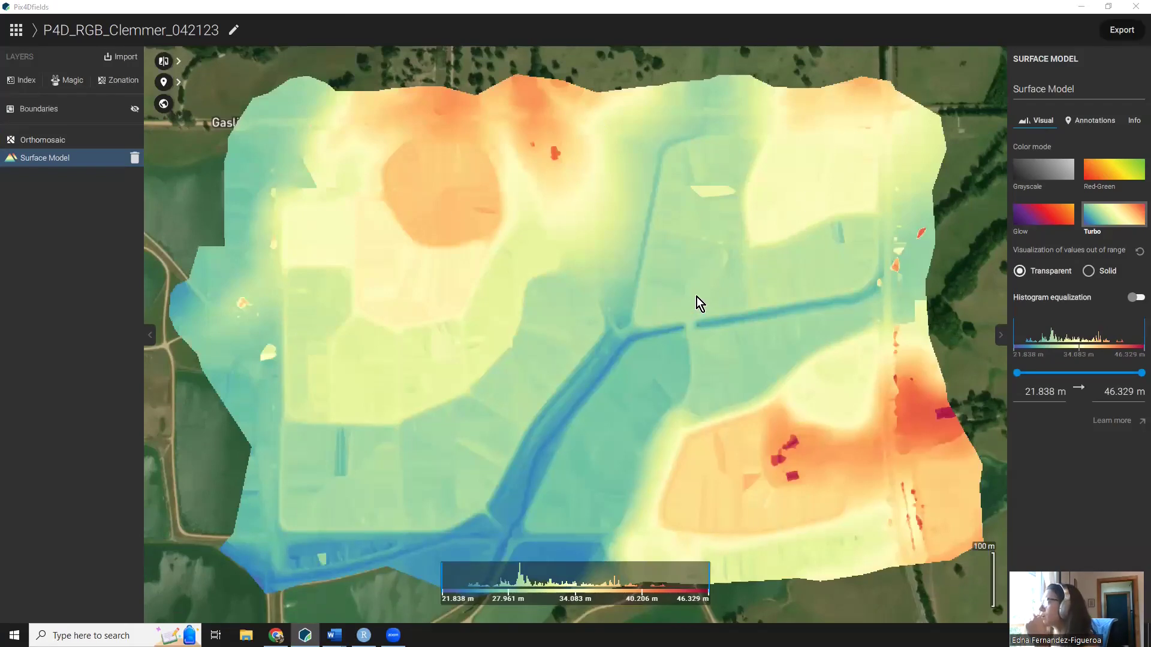
left_click(73, 146)
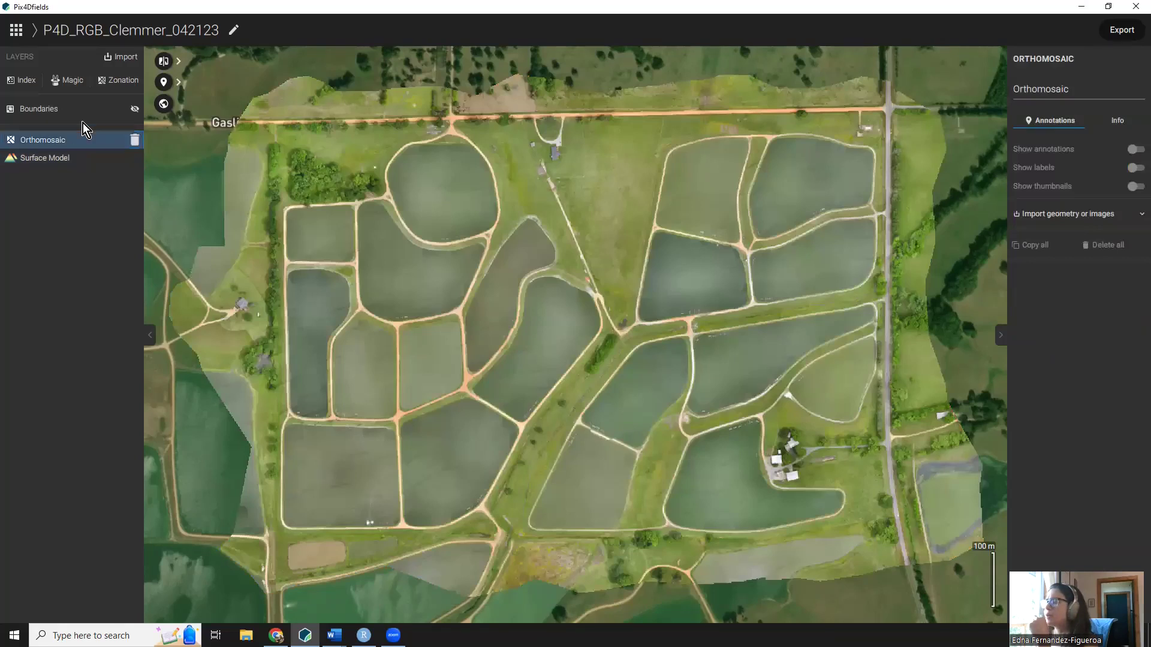
left_click(21, 81)
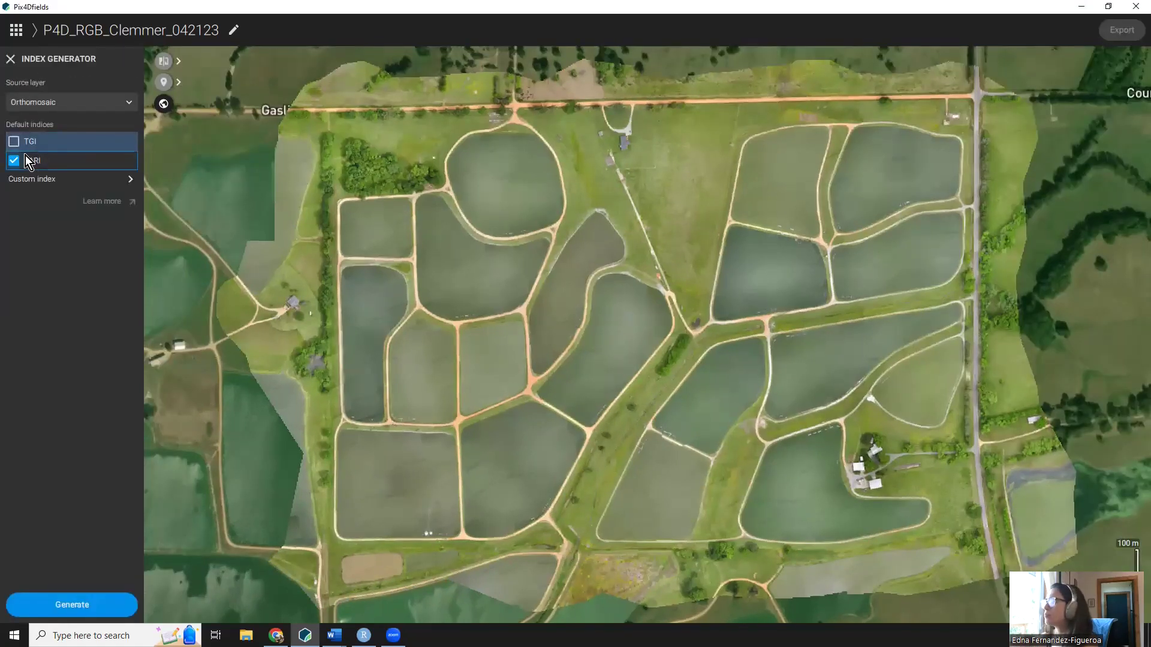
left_click(12, 59)
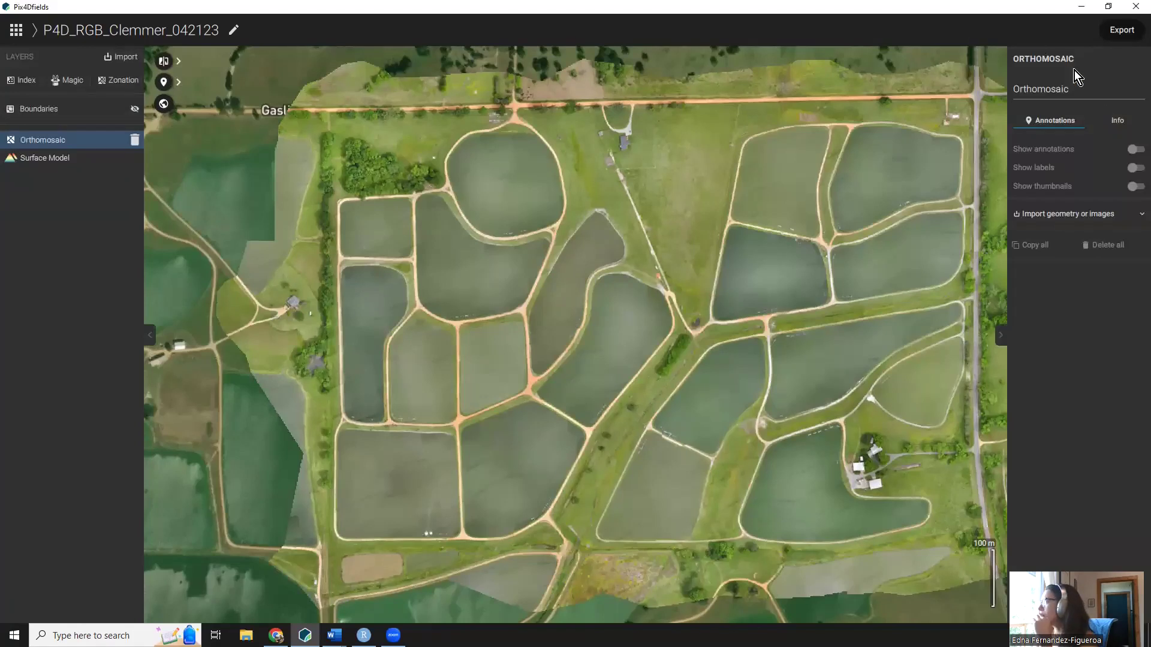
left_click(1116, 119)
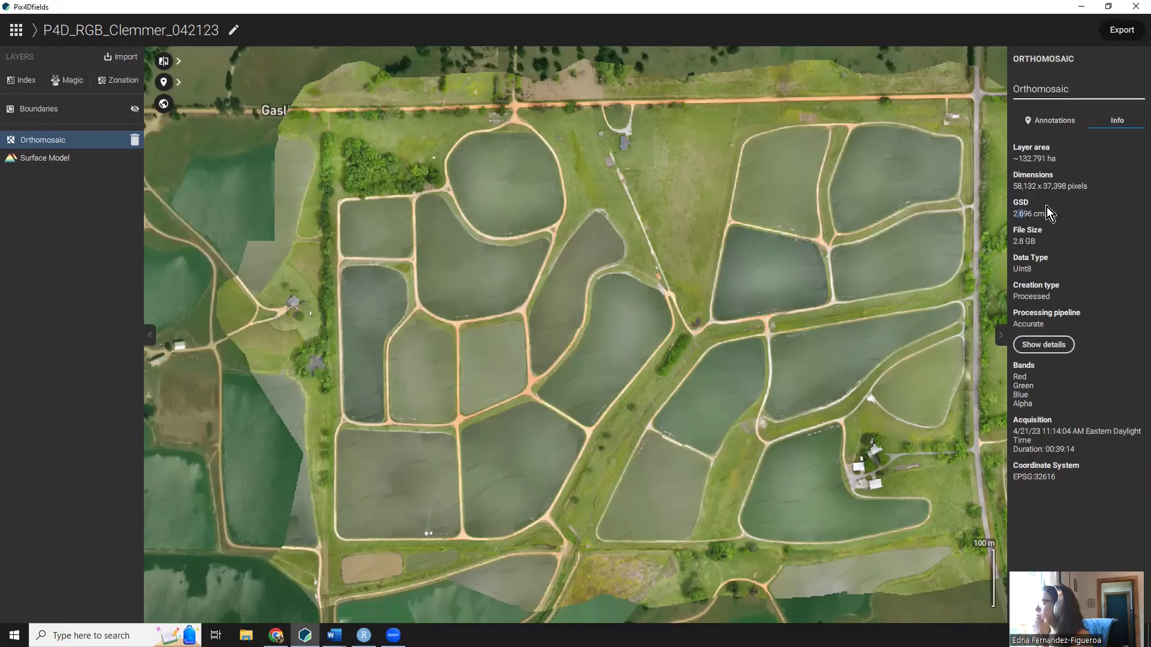
Step: Export the Orthomosaic layer as both rgb.tif and data.tif, with embedded overviews and 100% image scale, to the Clemmer_04212023_Parrot folder
left_click(1121, 35)
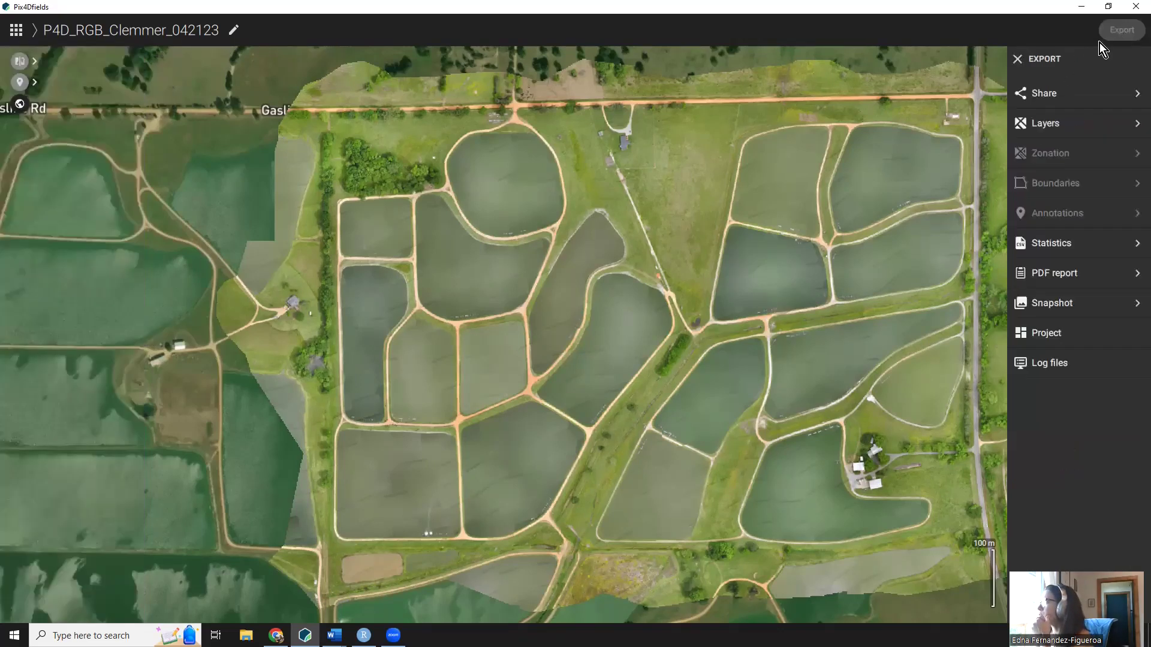
left_click(1133, 123)
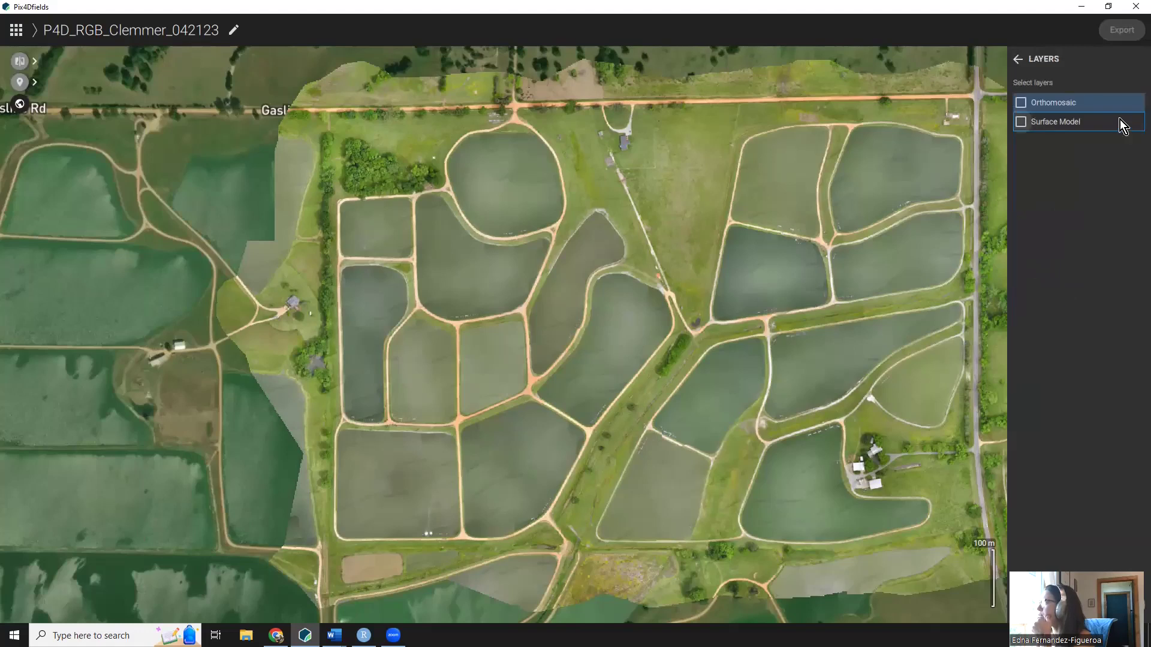
left_click(1027, 106)
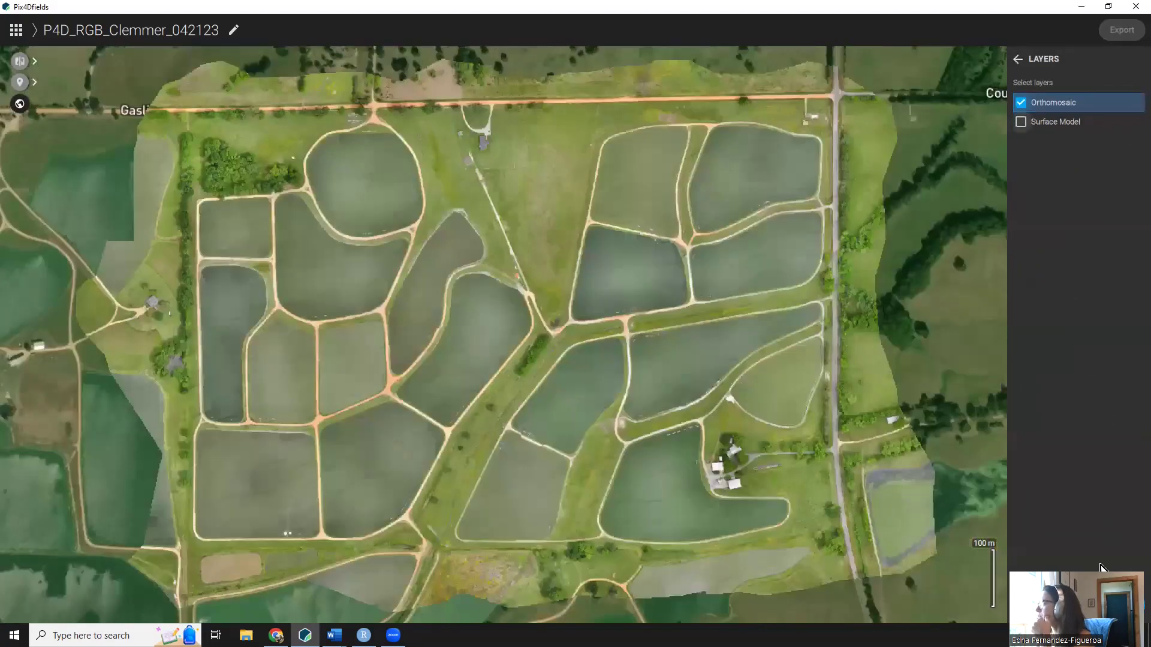
left_click(1097, 605)
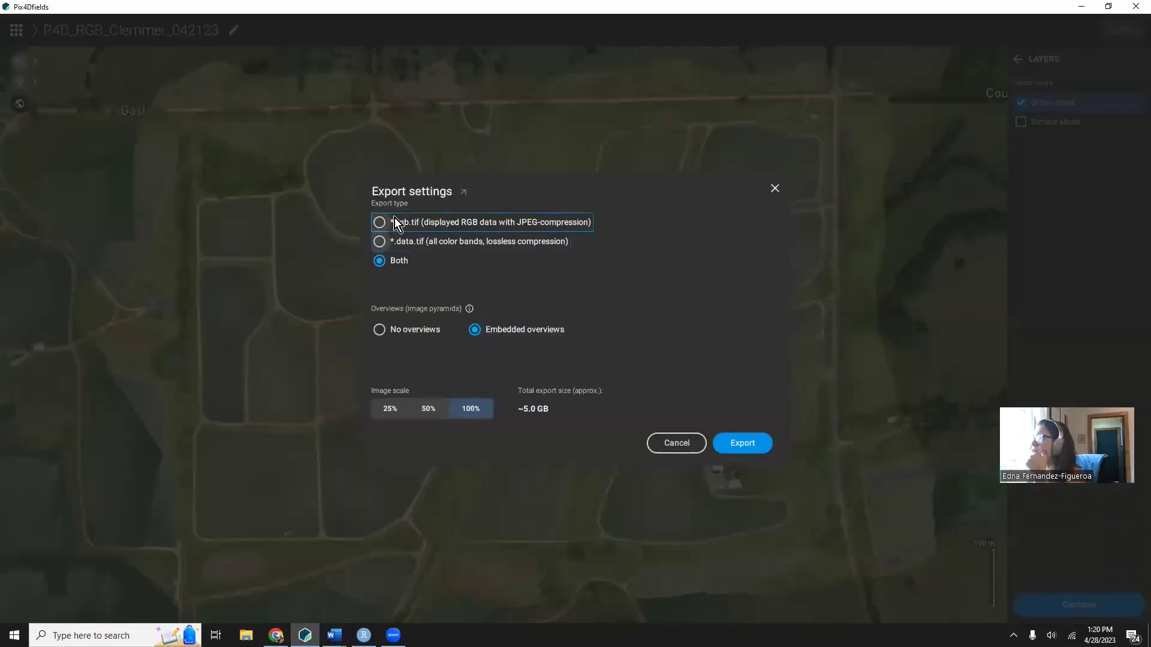
left_click(409, 262)
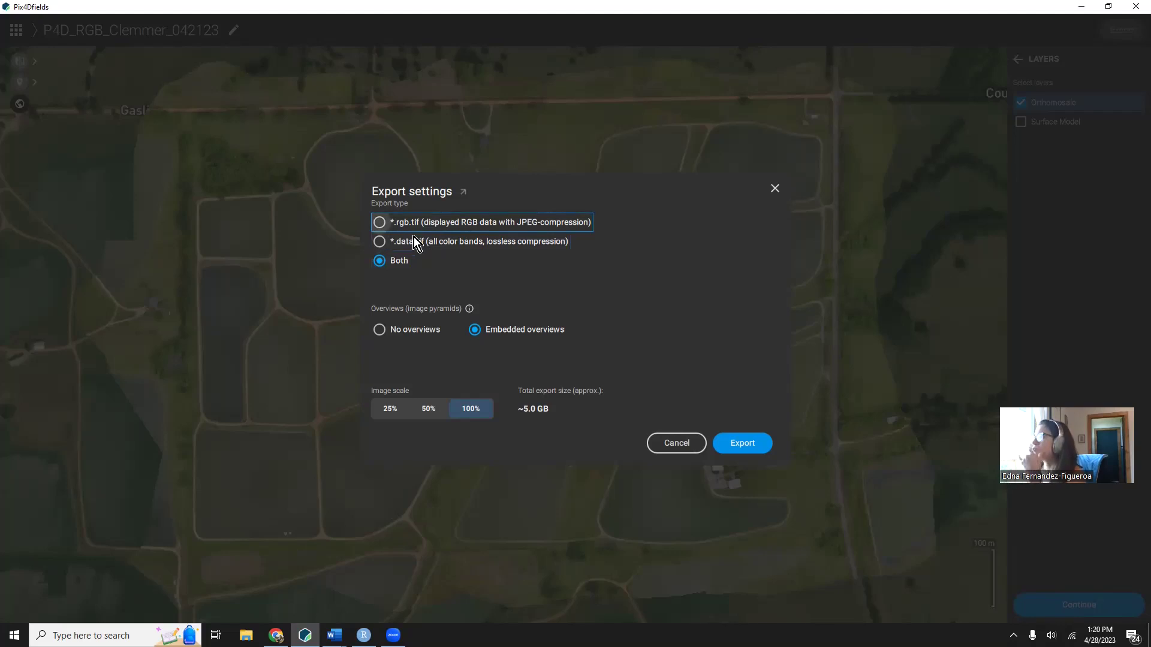
left_click(741, 444)
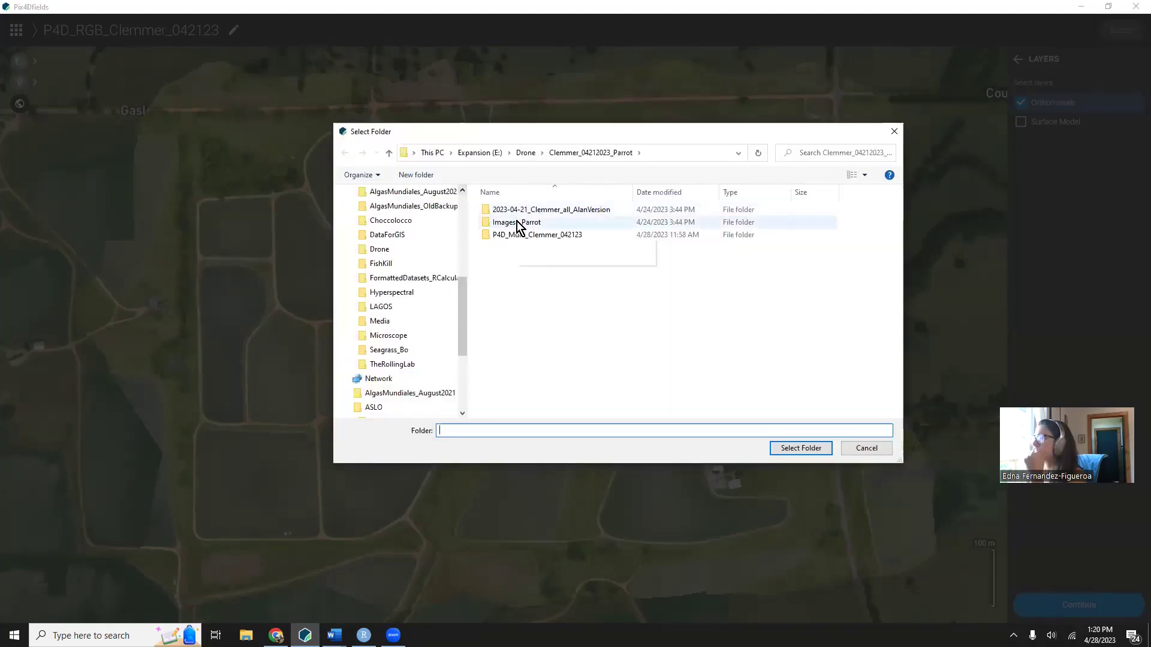
left_click(576, 154)
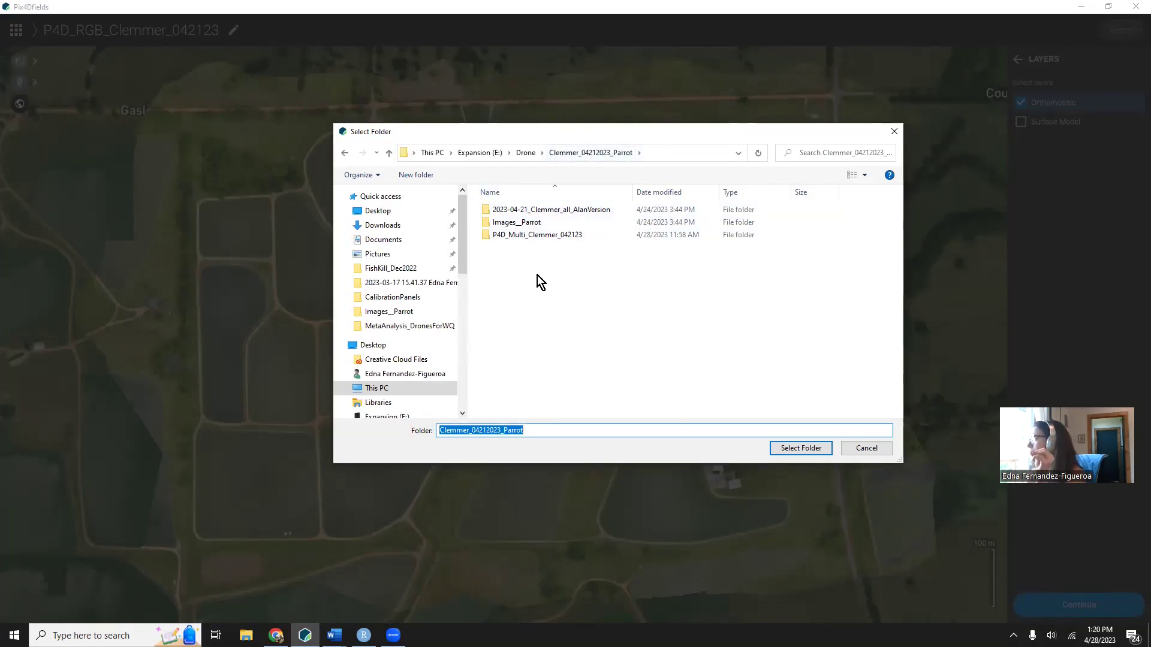
left_click(800, 448)
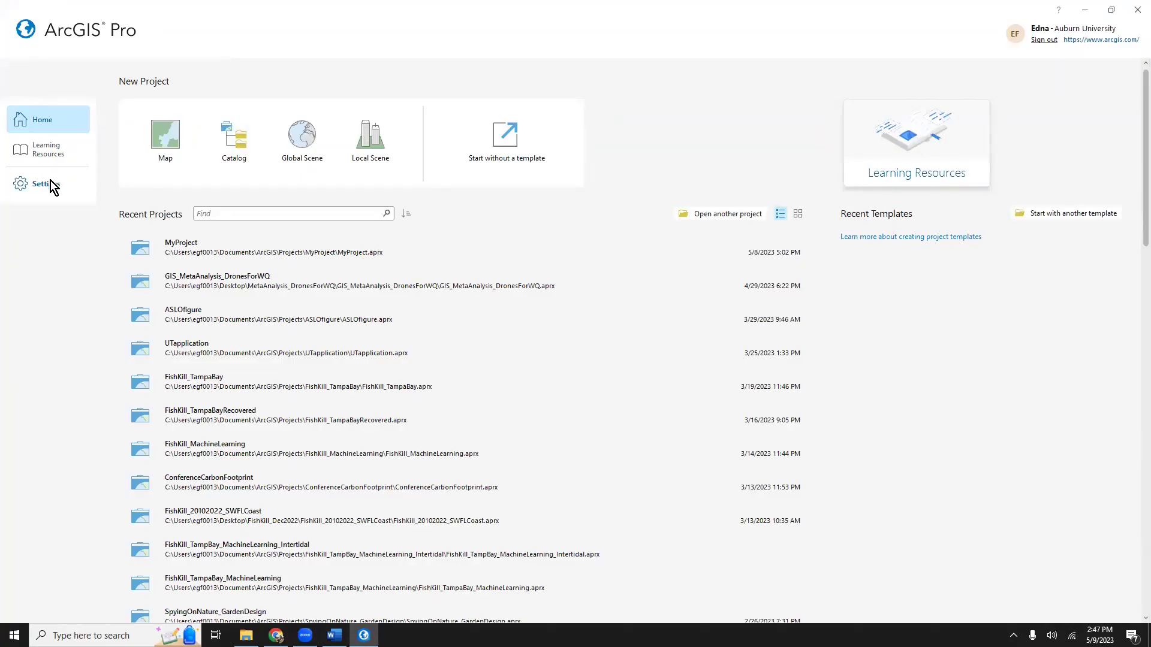
Step: In ArcGIS Pro, set the default spatial reference for new maps and scenes to NAD 1983 UTM Zone 16N
left_click(52, 184)
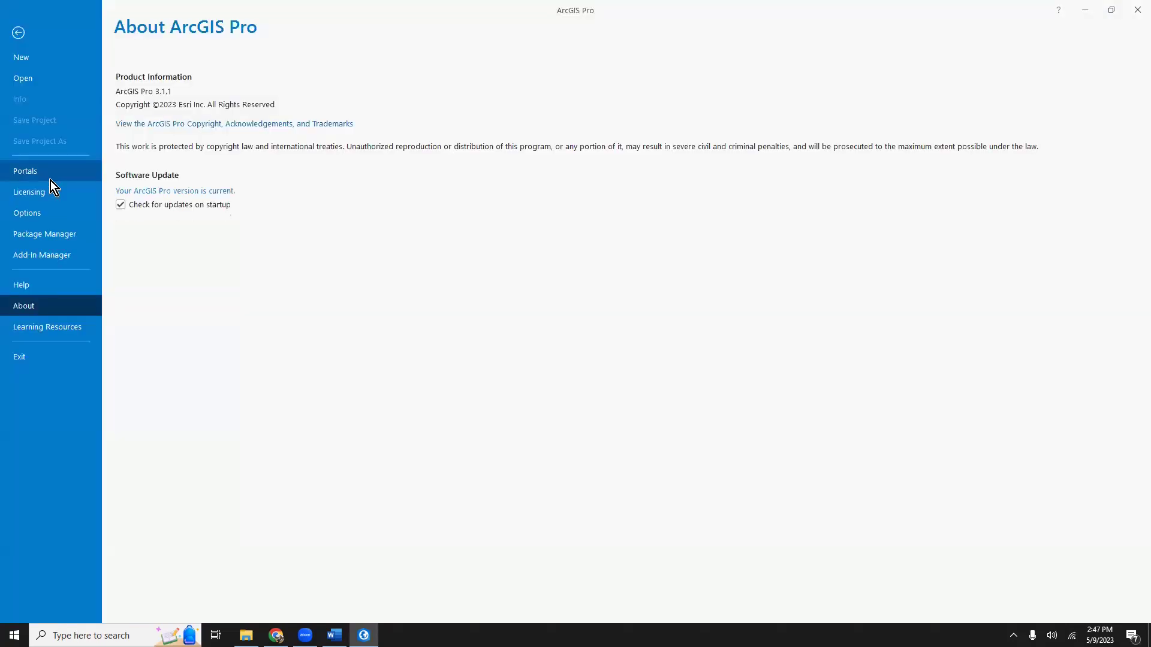
left_click(32, 210)
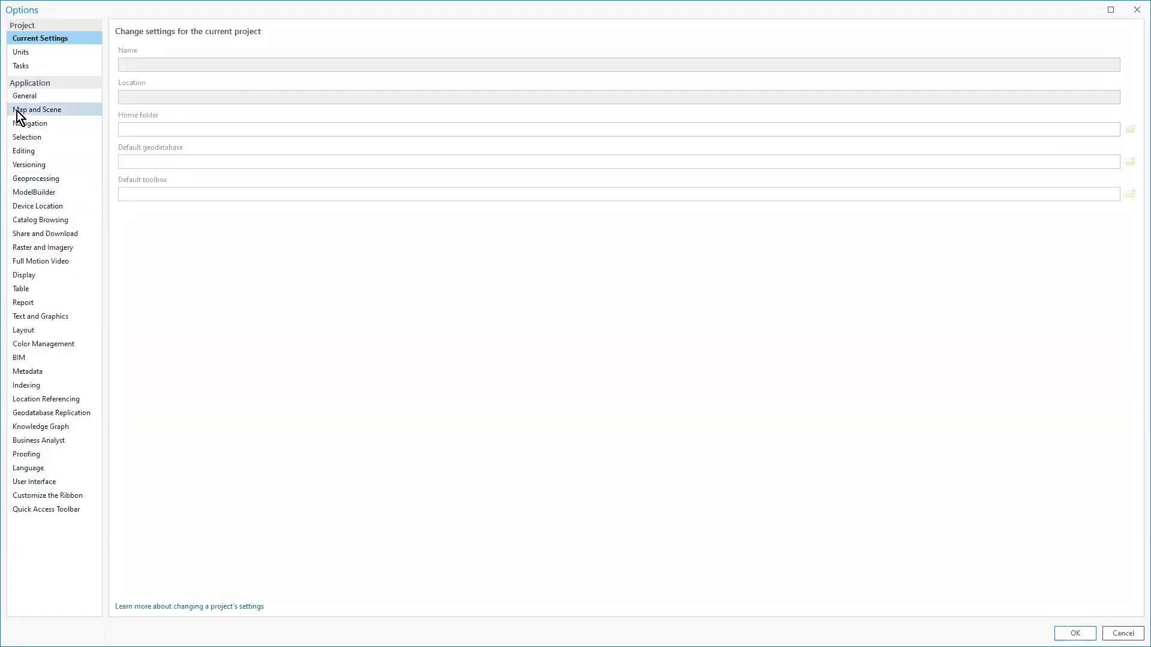
left_click(17, 111)
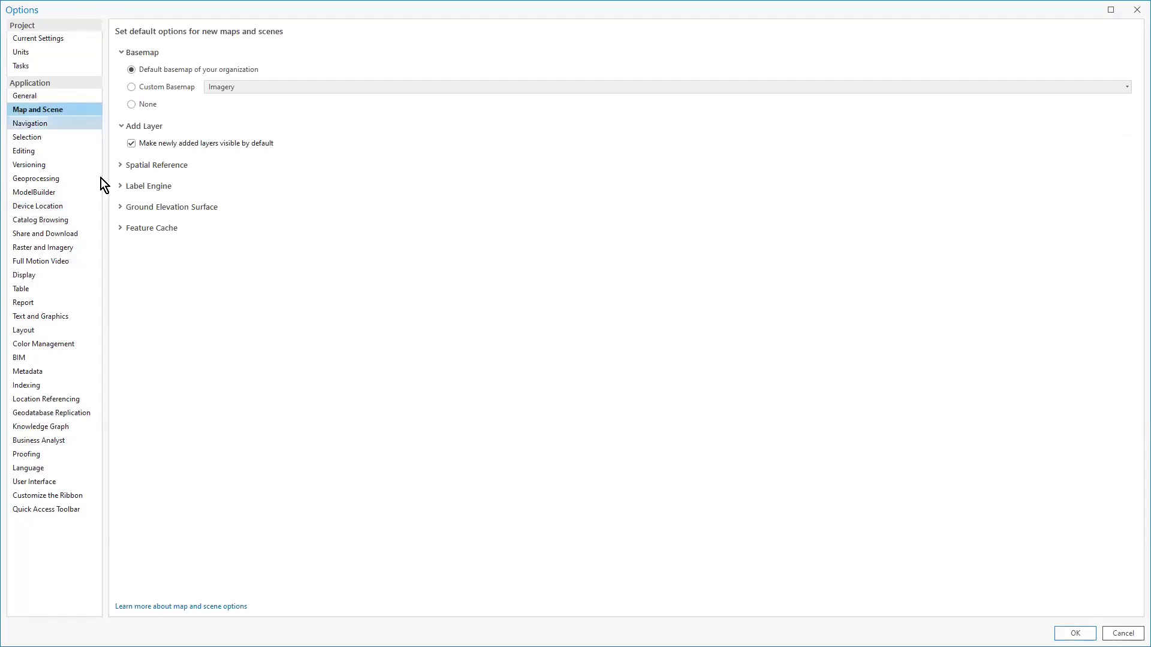
left_click(137, 168)
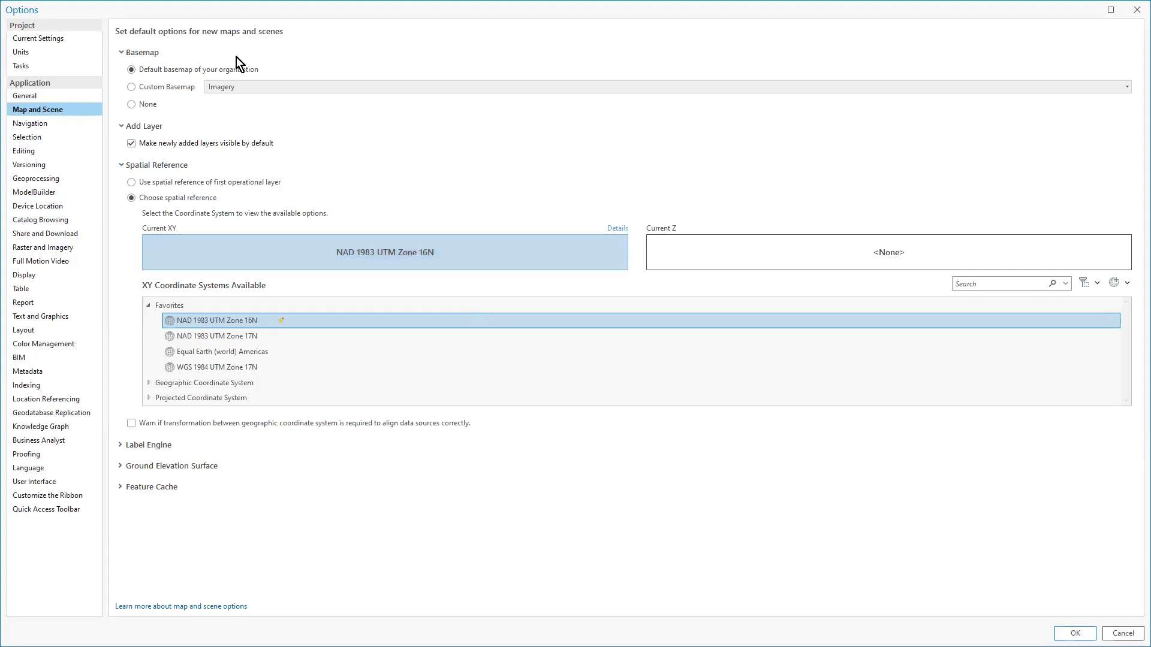
left_click(163, 251)
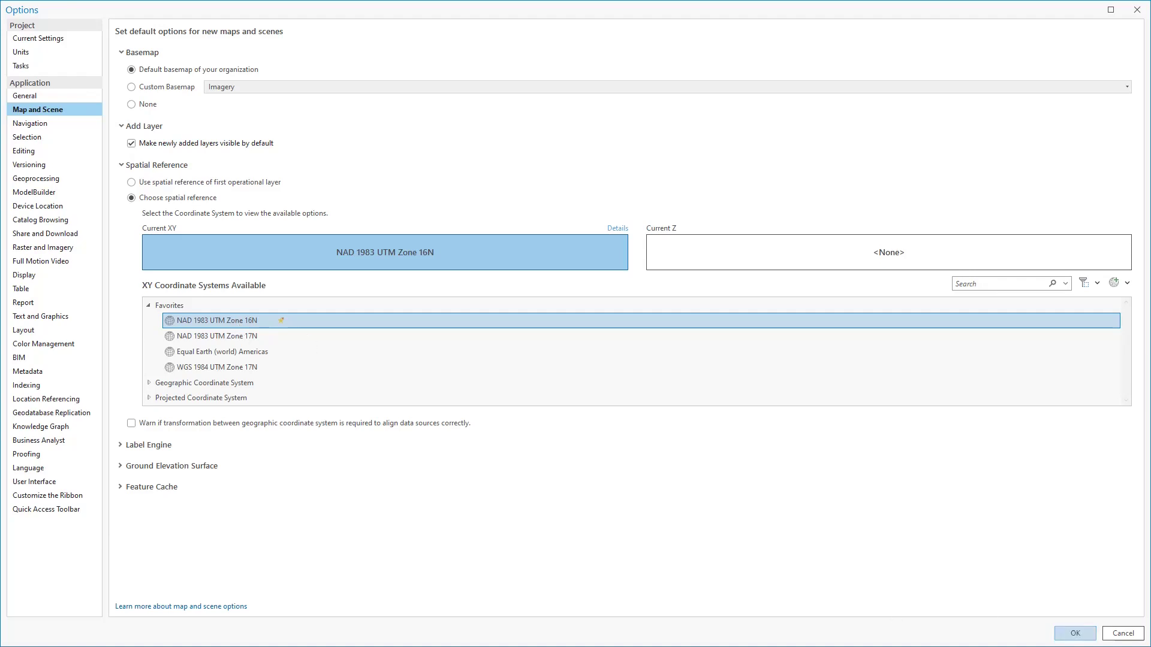
left_click(1075, 634)
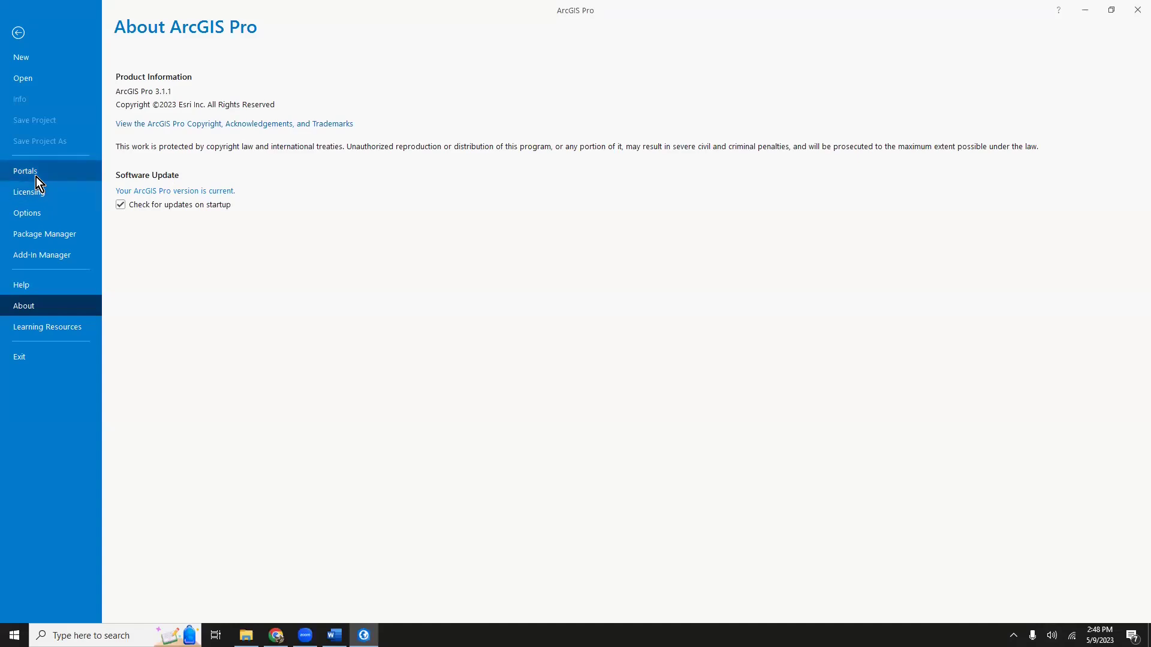
Step: Create a new Map project named GIS_Clemmer_042123_Parrot in E:\Drone\Clemmer_04212023_Parrot, with its own project folder
left_click(29, 55)
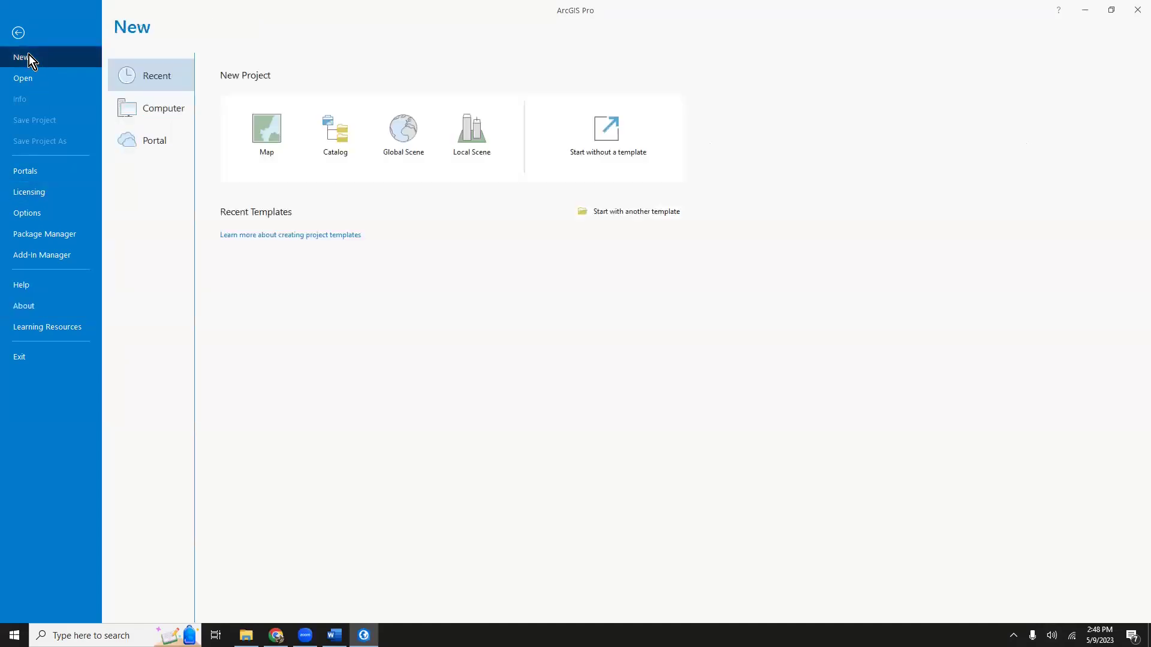
left_click(264, 137)
double_click(381, 340)
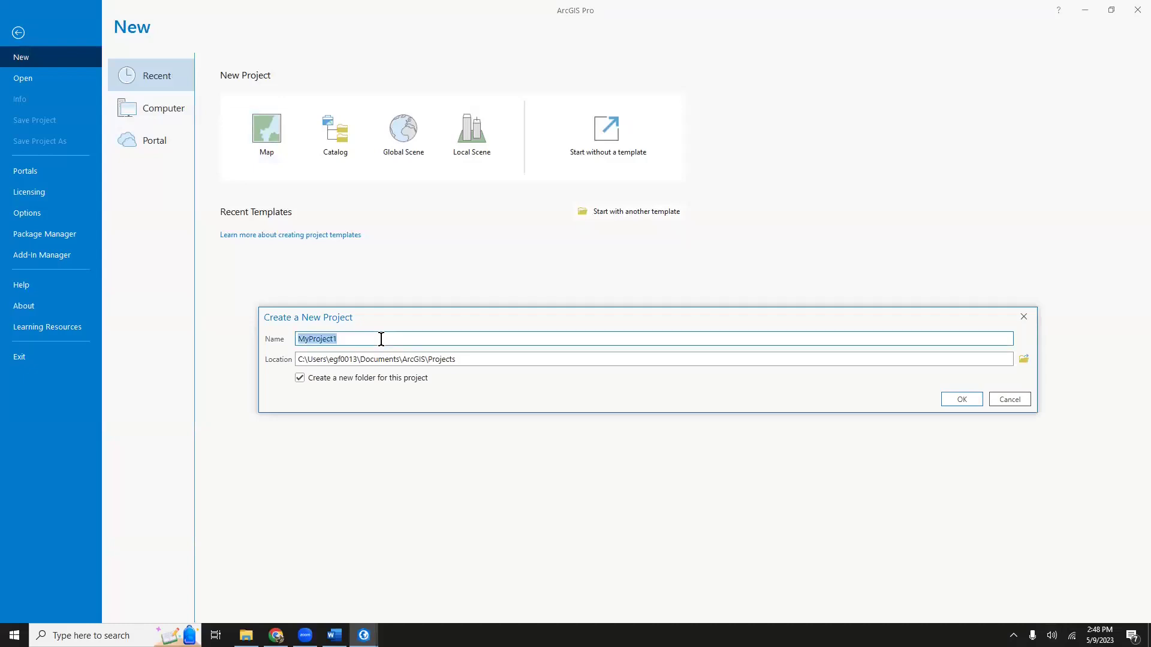
type("a_GIS_LocationID_MMDDYY_SensorsIncluded")
key("BackSpace")
key("BackSpace")
mouse_move(310, 341)
left_mouse_down()
mouse_move(341, 339)
mouse_move(313, 337)
left_mouse_up()
type("Clemmer_")
type("\\")
key("BackSpace")
key("Delete")
key("Delete")
key("Delete")
key("Delete")
key("Delete")
key("Delete")
type("042123")
left_click_drag(432, 339, 375, 340)
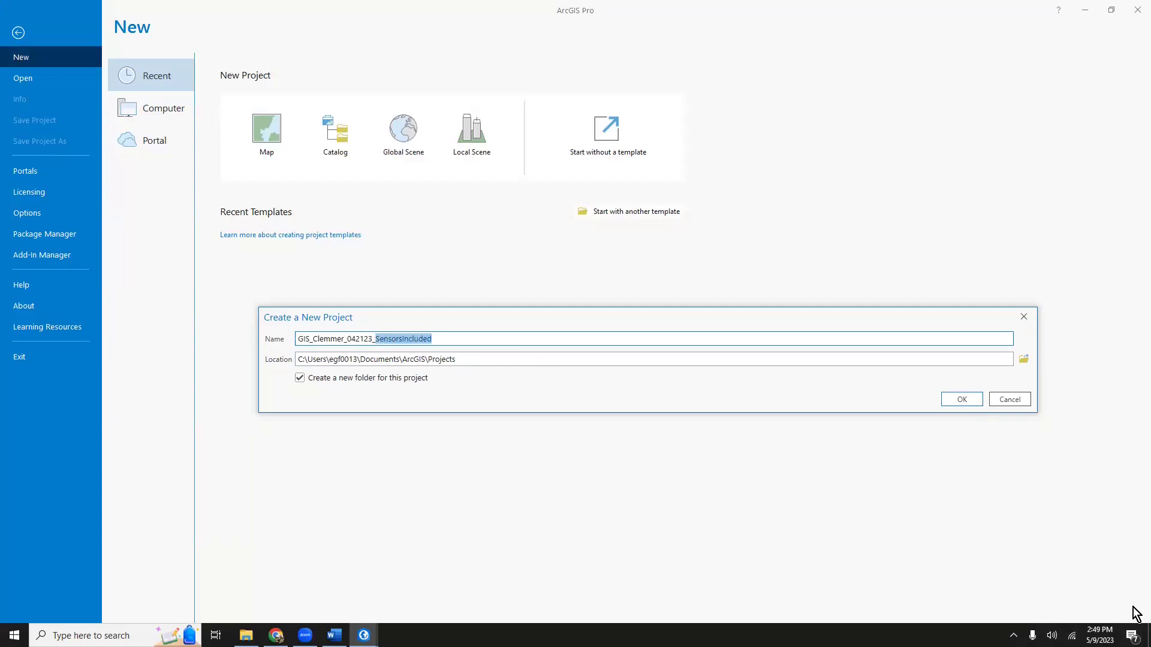
type("Parrot")
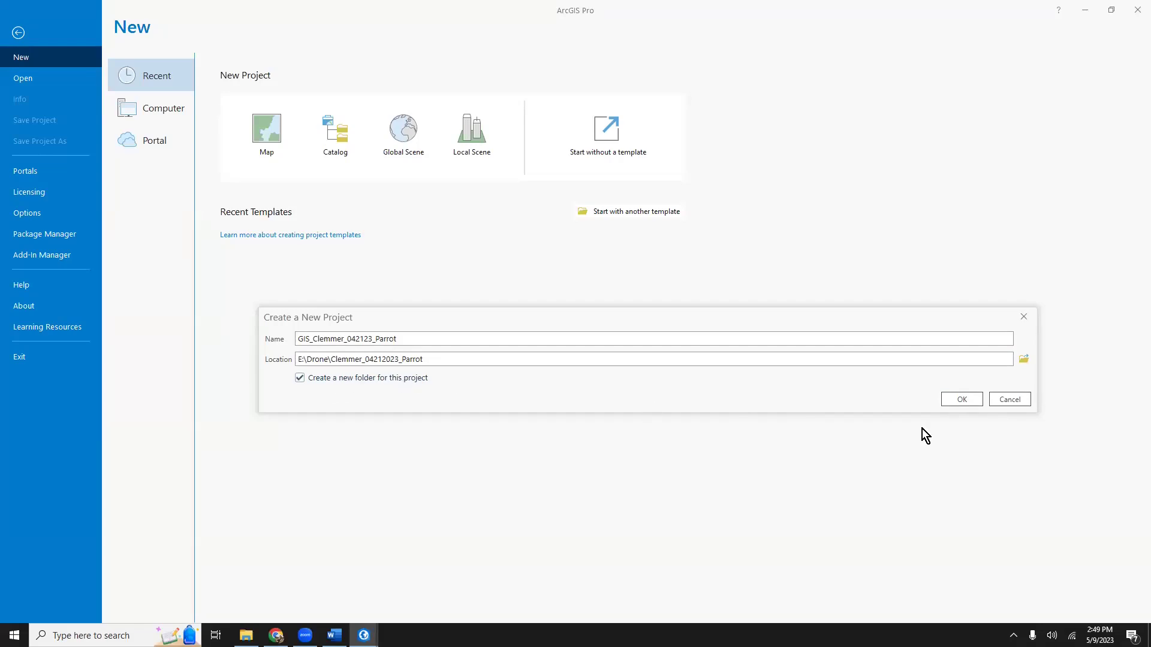
left_click(962, 401)
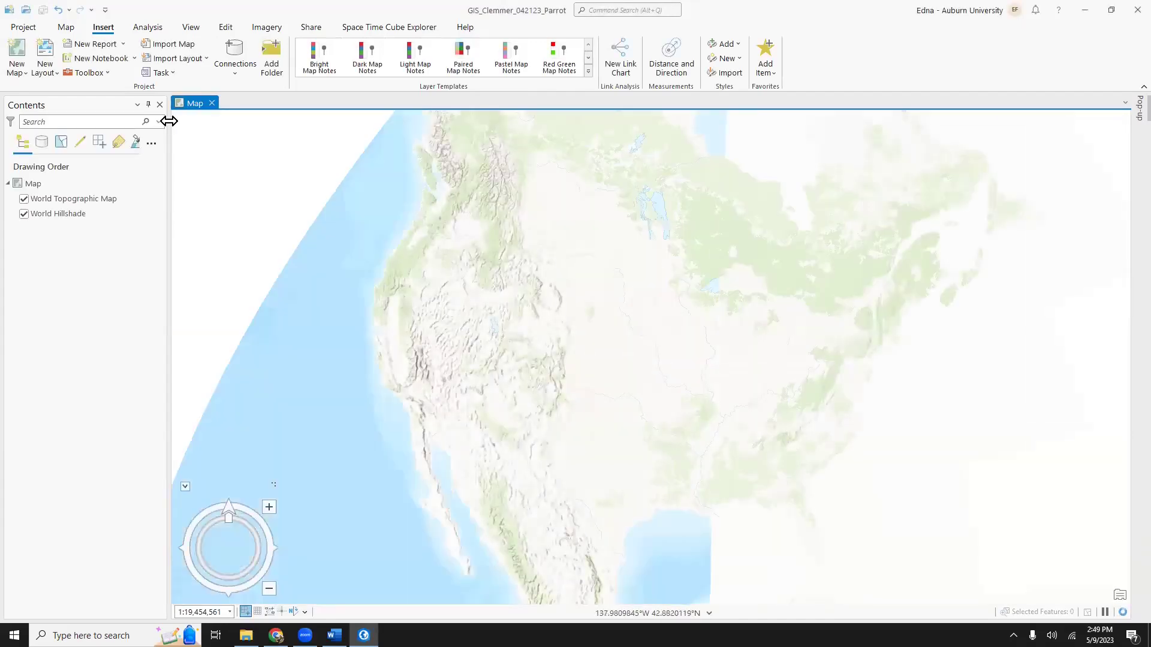
left_click(50, 188)
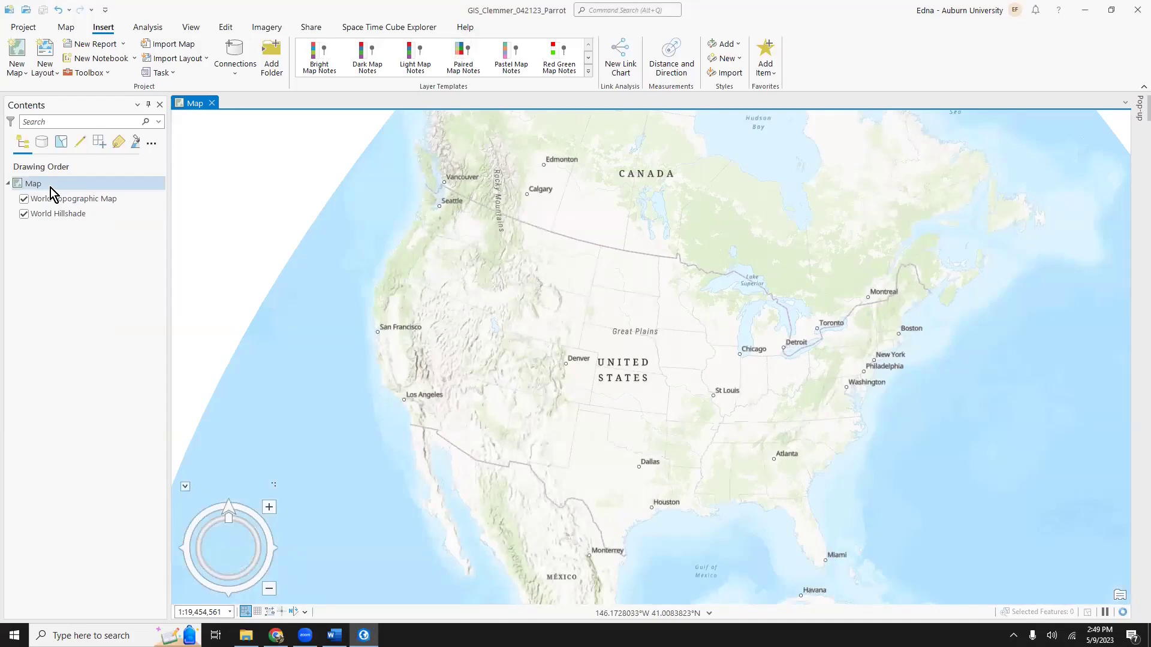
right_click(50, 188)
left_click(119, 491)
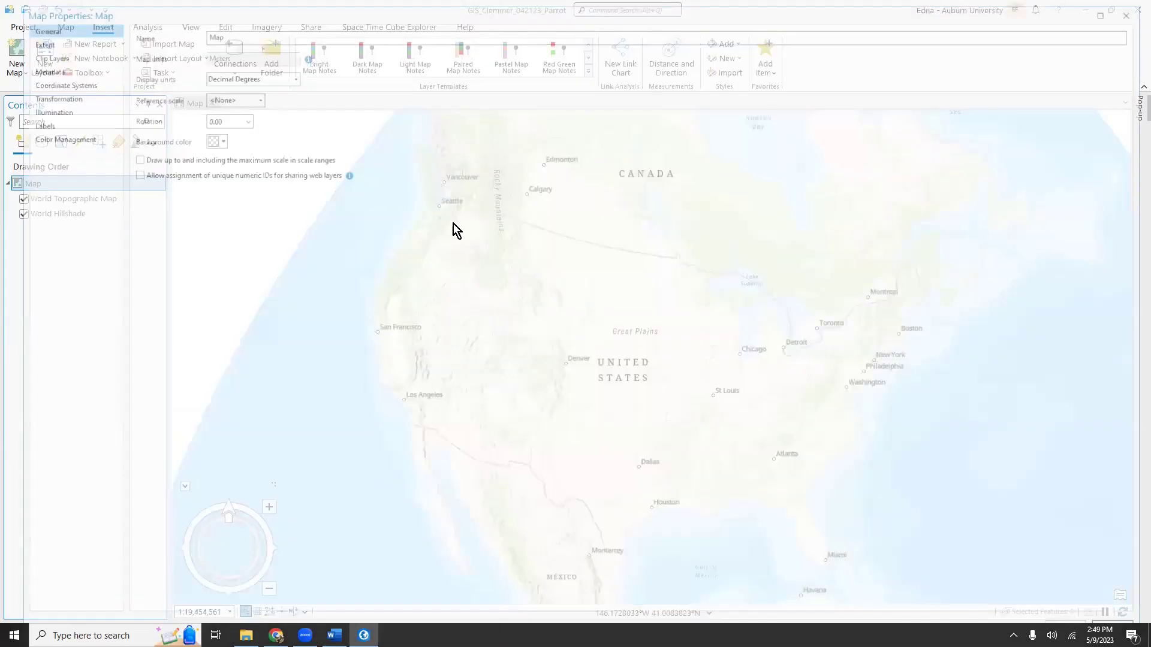
left_click_drag(84, 9, 287, 48)
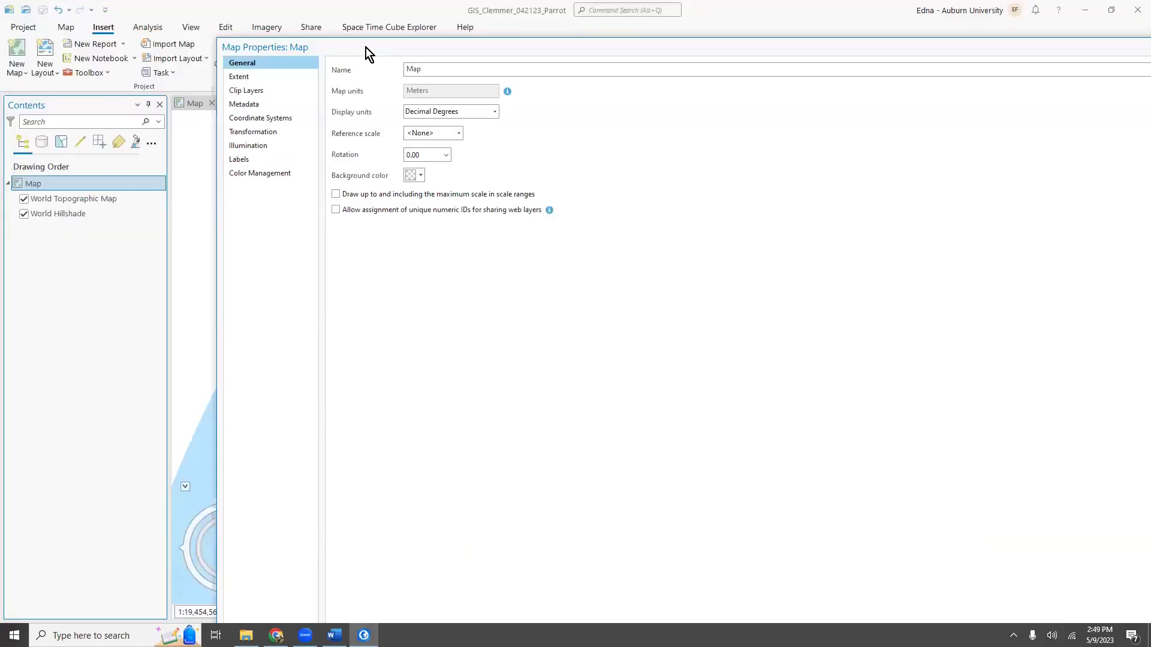
left_click_drag(976, 48, 503, 84)
left_click(869, 84)
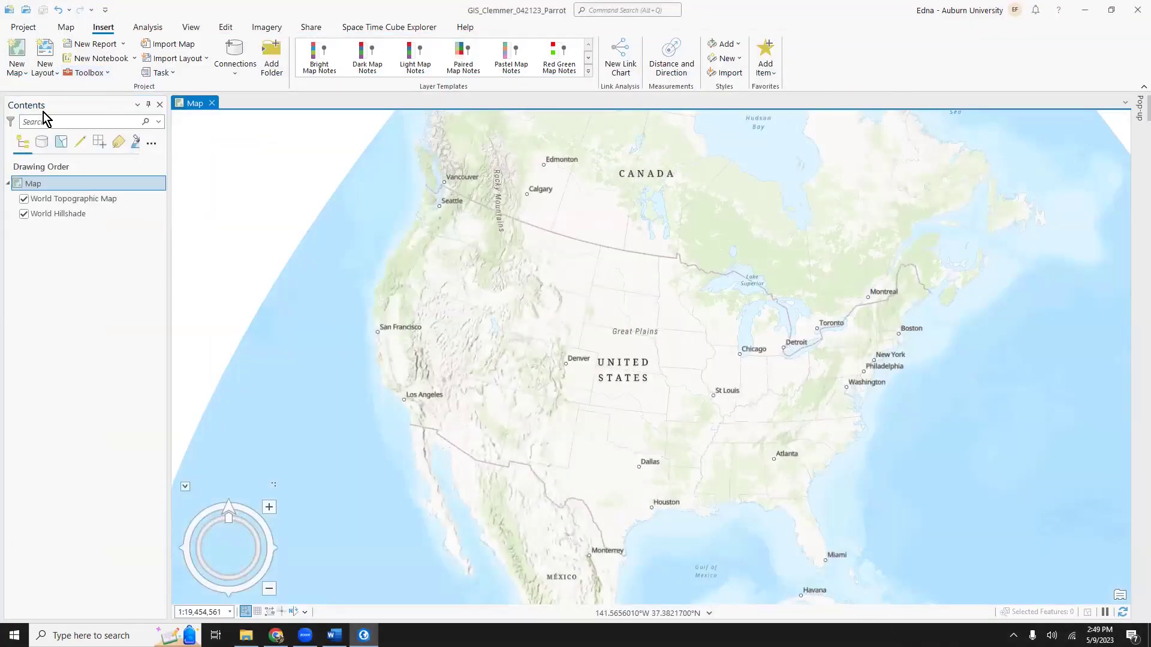
Step: Switch the World Hillshade and World Topographic Map layers off and back on to see what they contribute
left_click(54, 202)
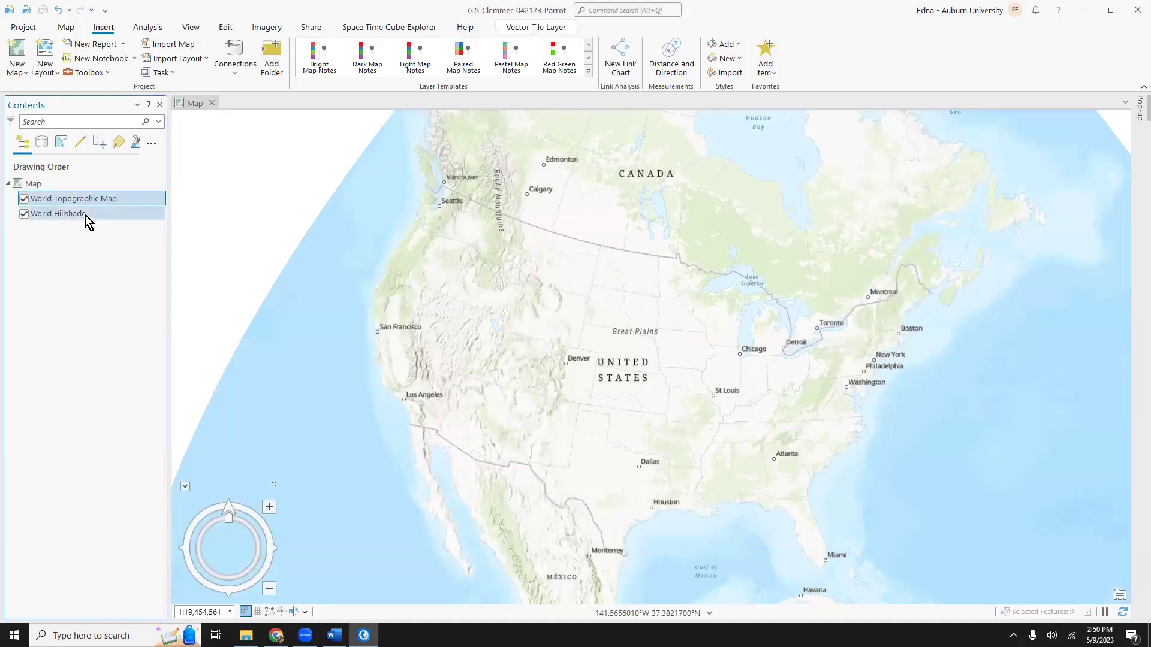
left_click(72, 219)
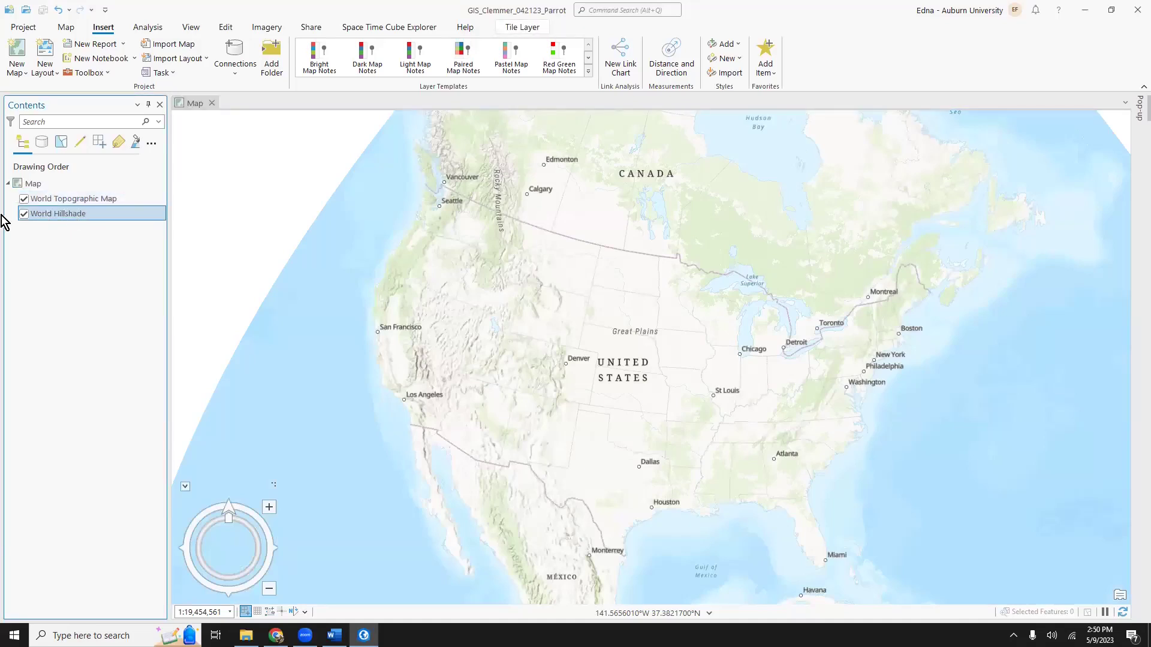
left_click(24, 213)
left_click(22, 200)
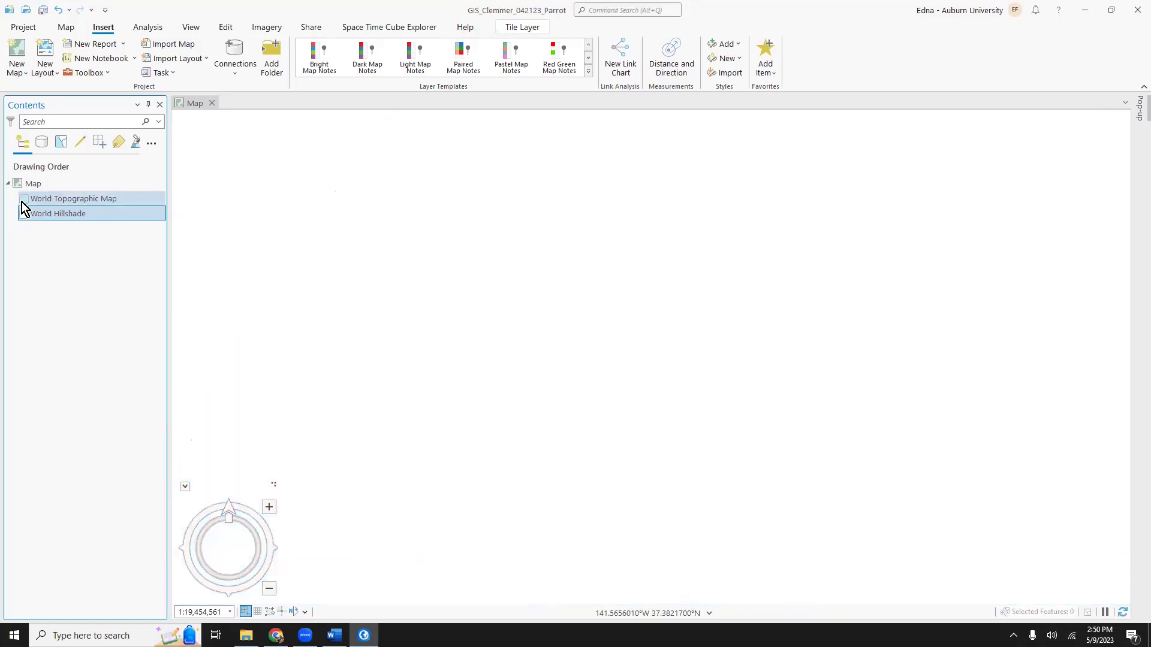
left_click(22, 201)
left_click(24, 214)
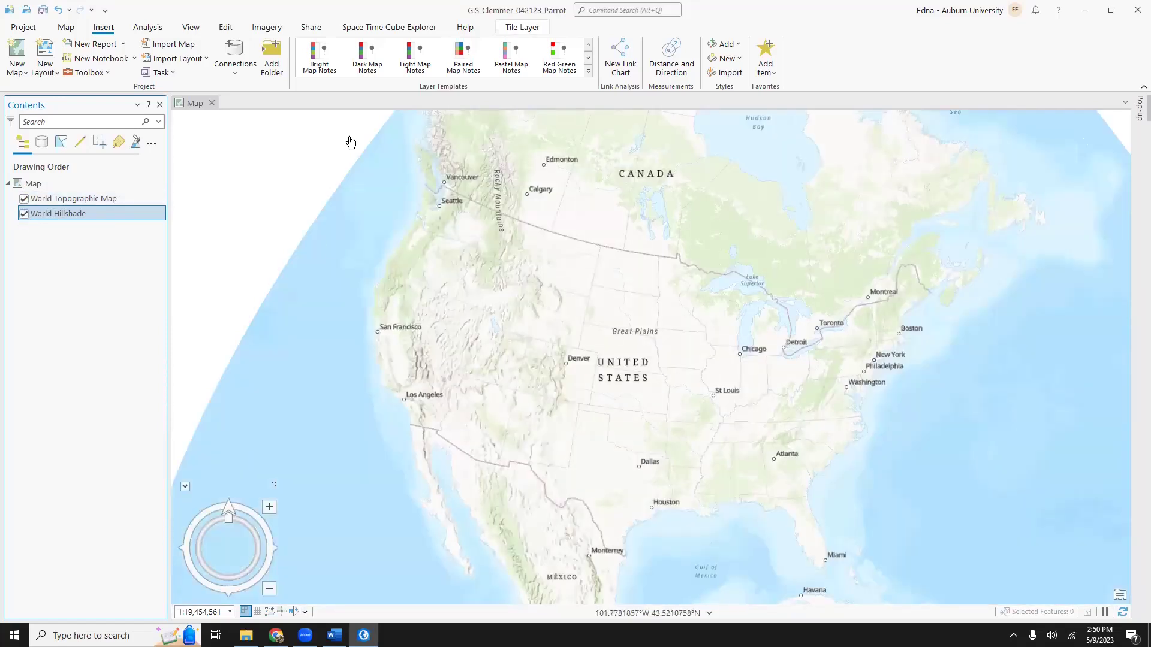
Step: Review the available basemaps in the gallery without choosing one
left_click(66, 27)
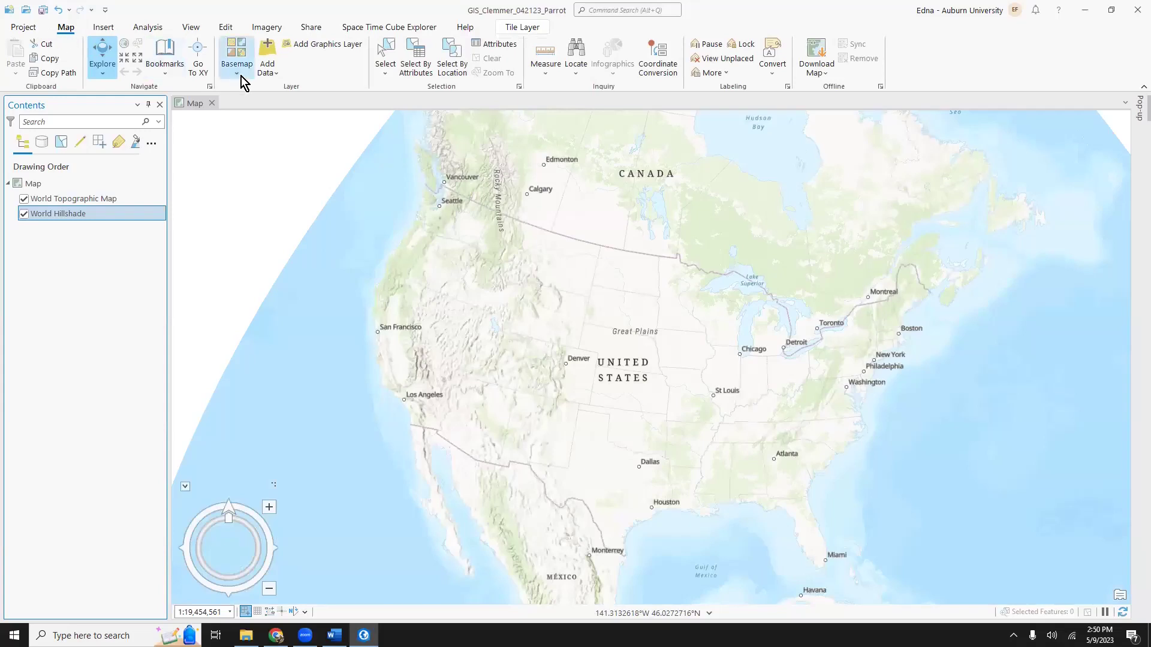
left_click(237, 73)
scroll(224, 177, "down", 5)
scroll(183, 271, "down", 2)
scroll(183, 272, "up", 5)
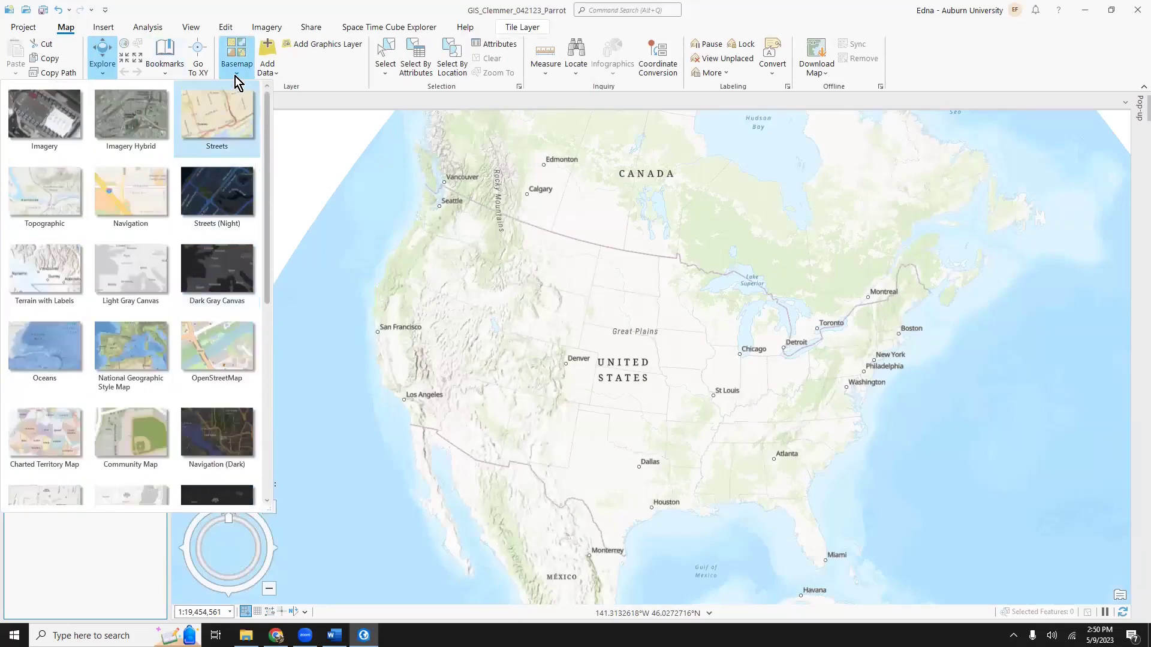
left_click(259, 4)
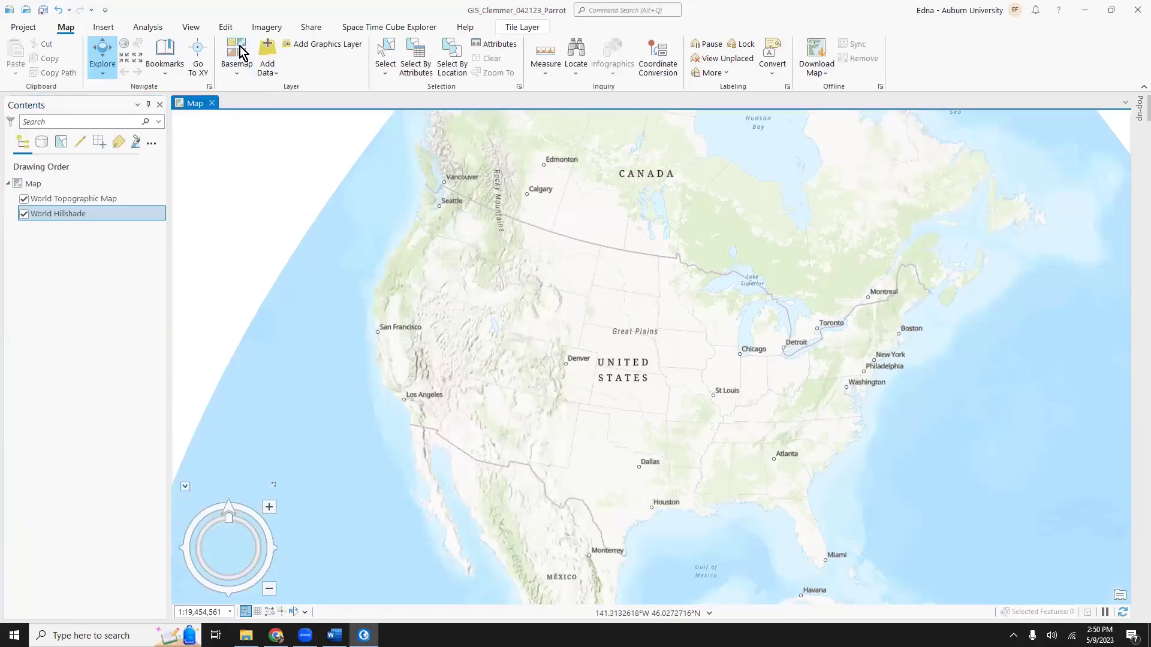
Step: Review the map's properties, including its clipping and extent settings, and check its current XY coordinate system
left_click(55, 187)
right_click(55, 187)
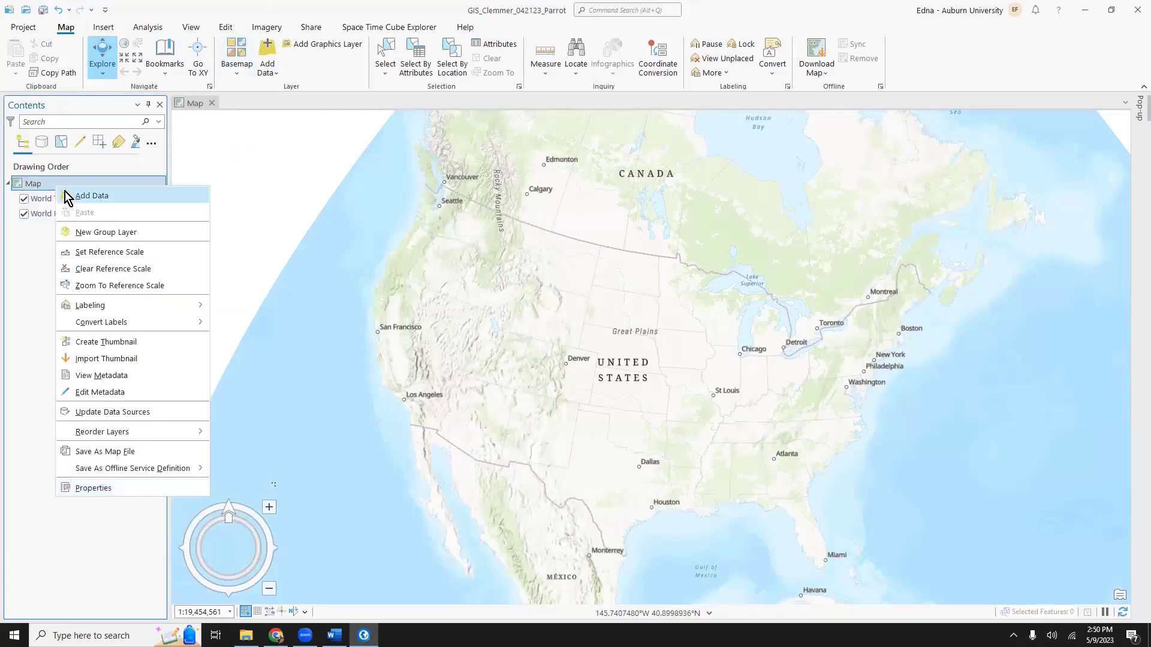
left_click(111, 487)
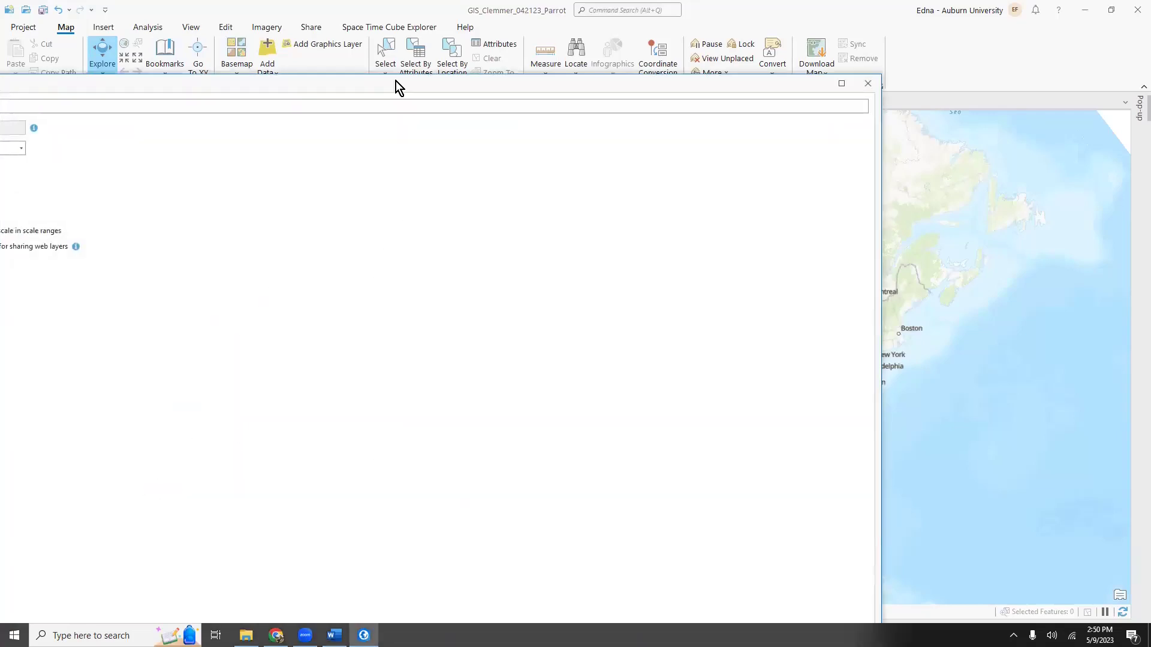
left_click_drag(395, 81, 585, 27)
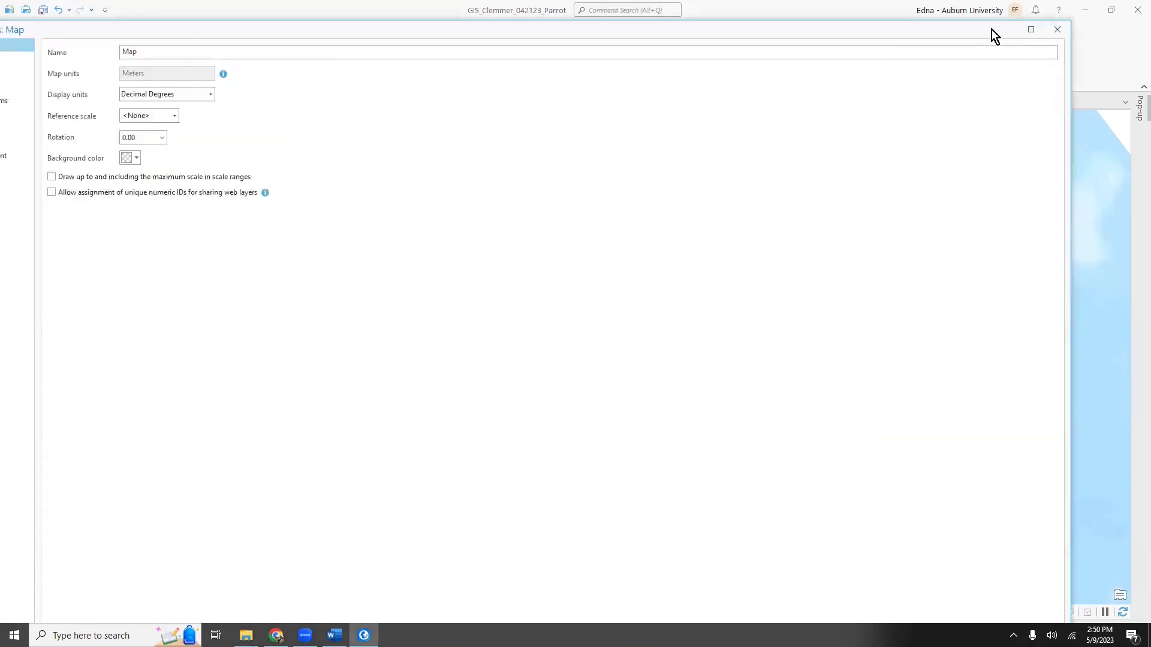
left_click_drag(992, 30, 1125, 30)
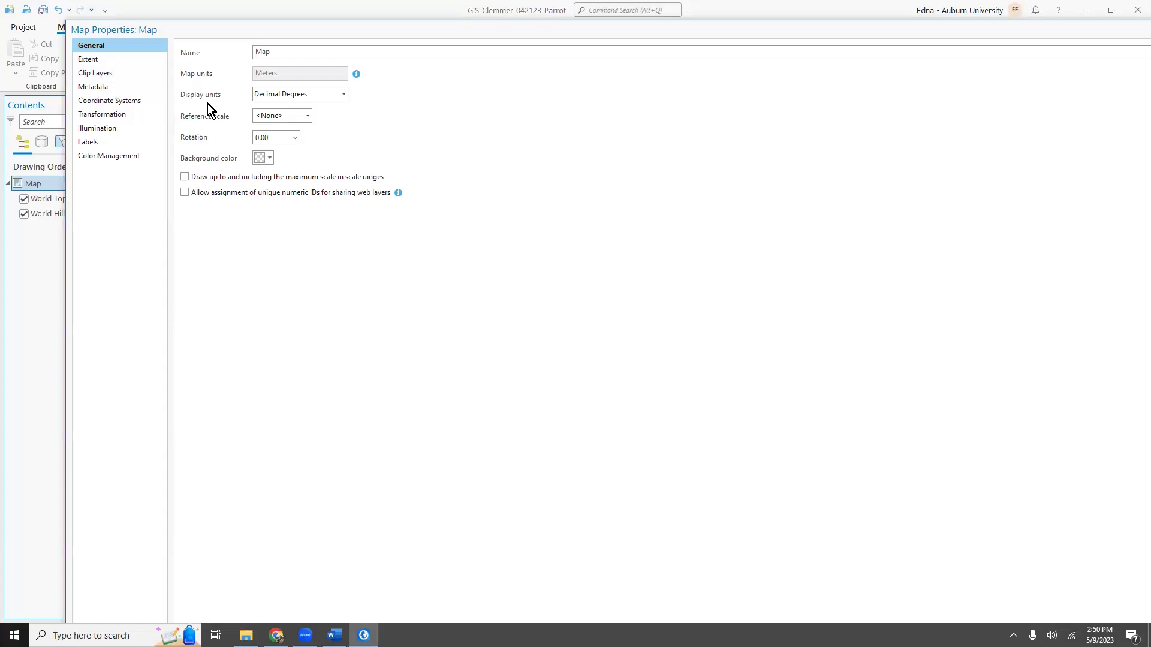
left_click(100, 82)
left_click(108, 72)
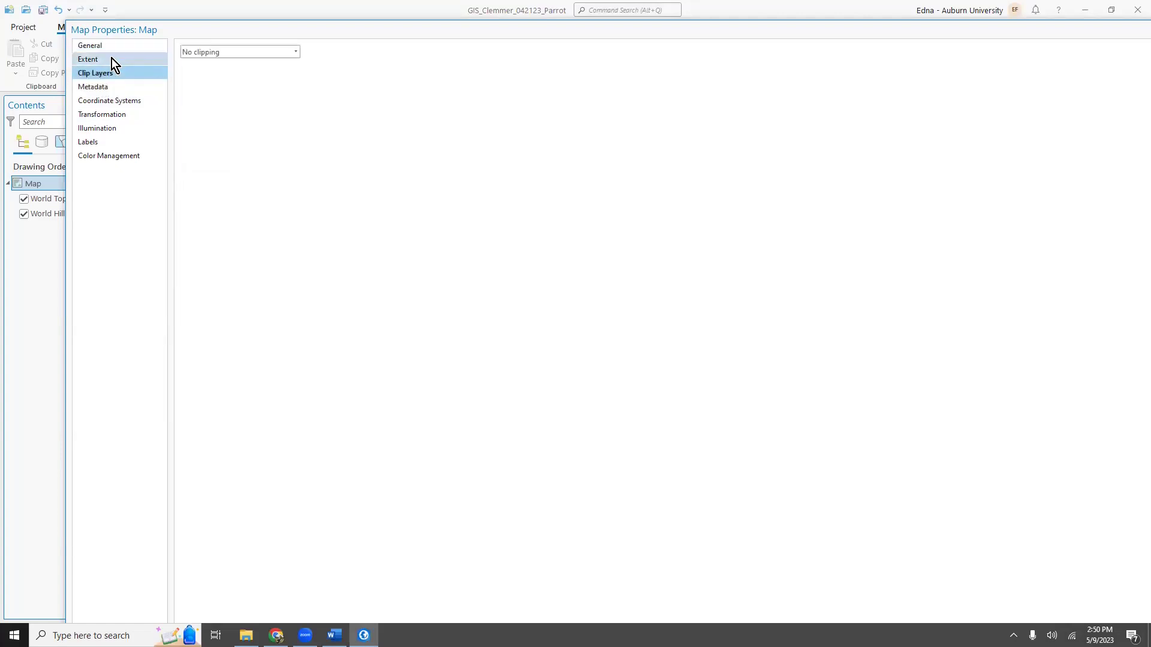
left_click(111, 58)
left_click(113, 100)
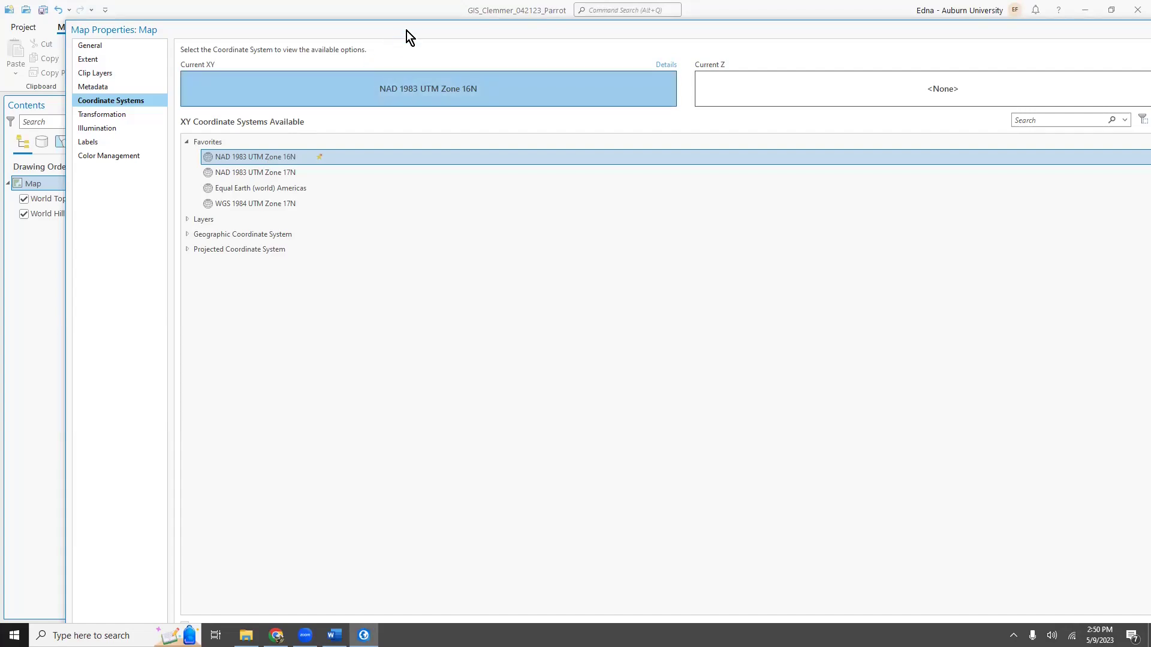
double_click(372, 24)
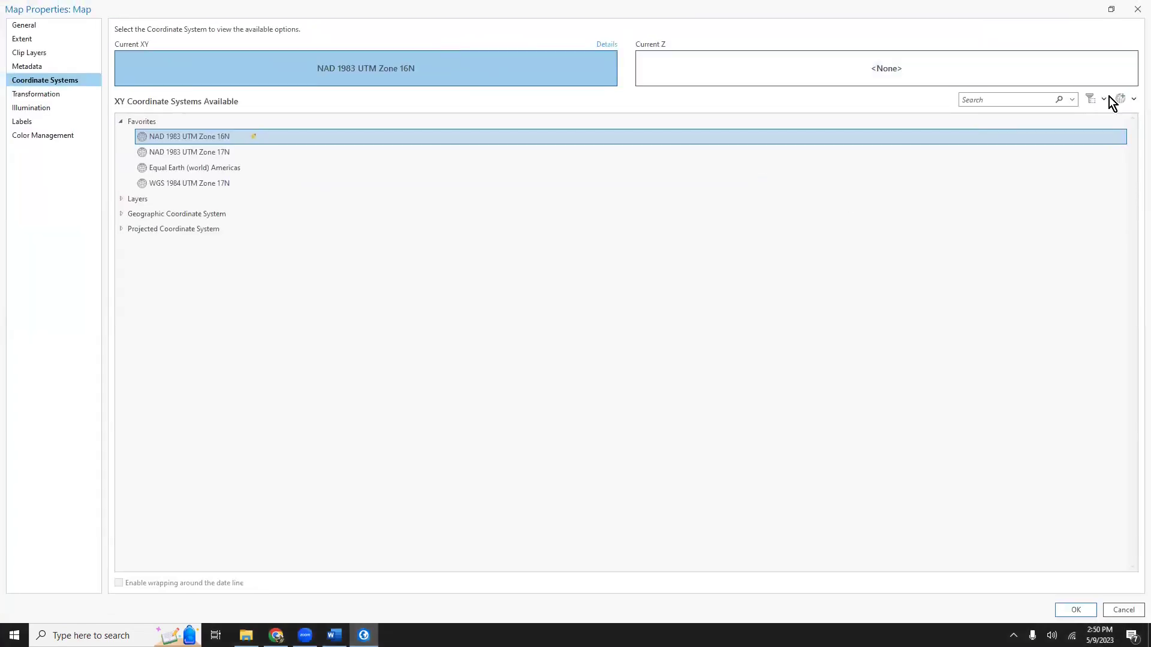
left_click(1076, 611)
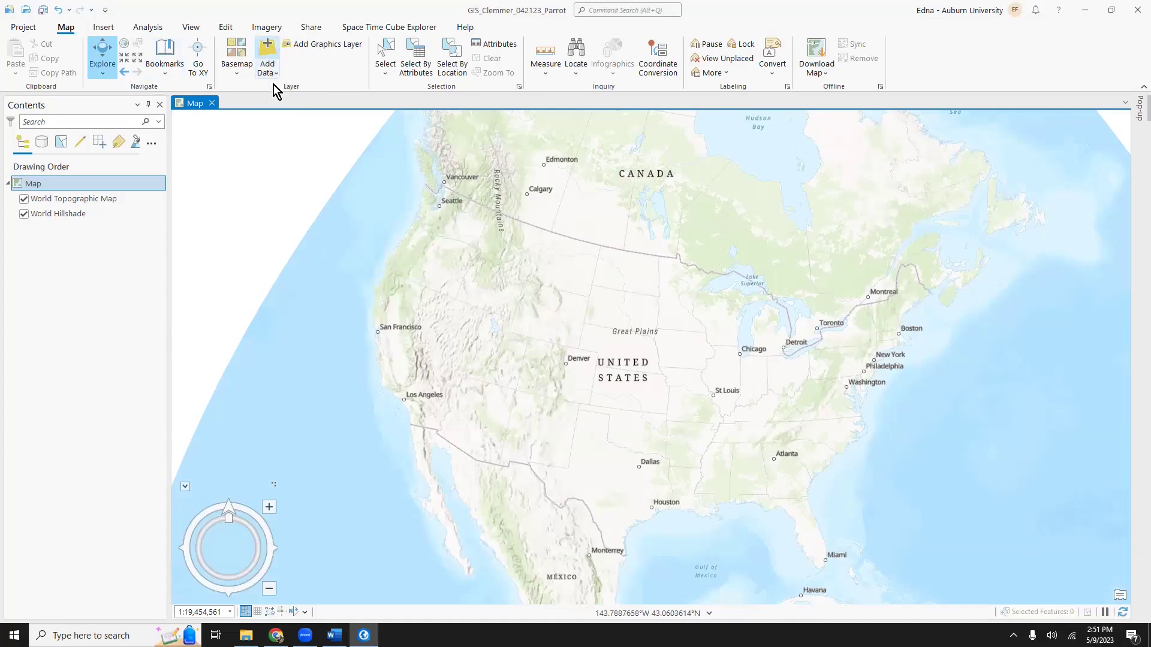
Step: Look through the individual bands of Orthomosaic.data.tif in the P4Dfields_RGB_Clemmer_042123_Parrot folder and add the whole raster to the map
left_click(267, 54)
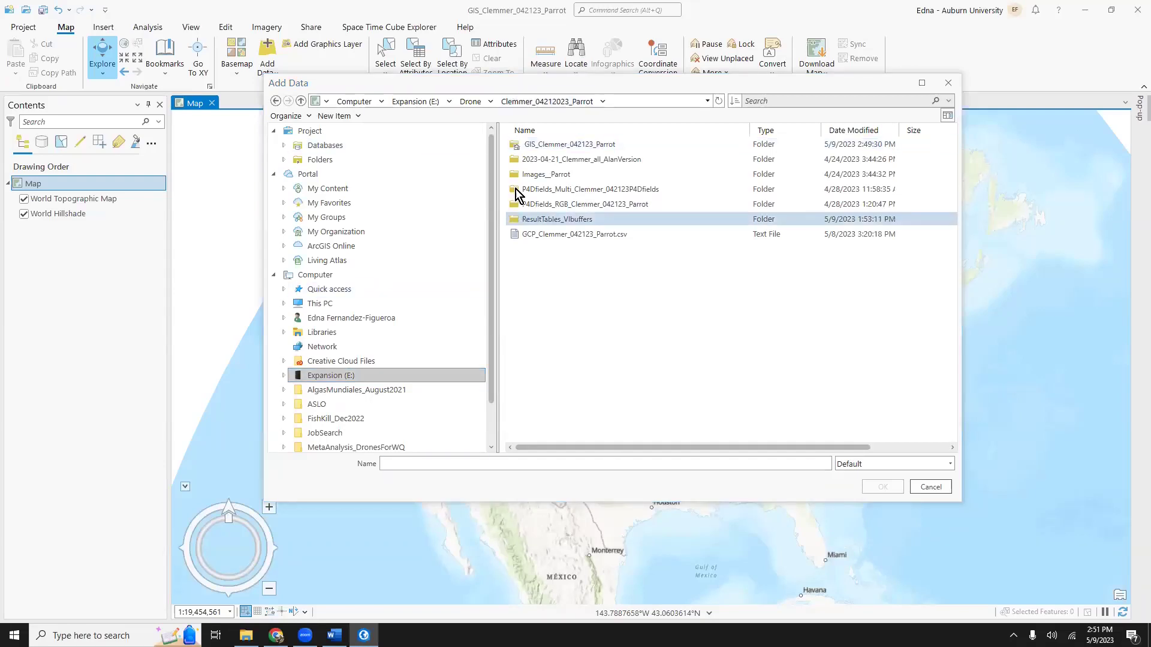
double_click(581, 205)
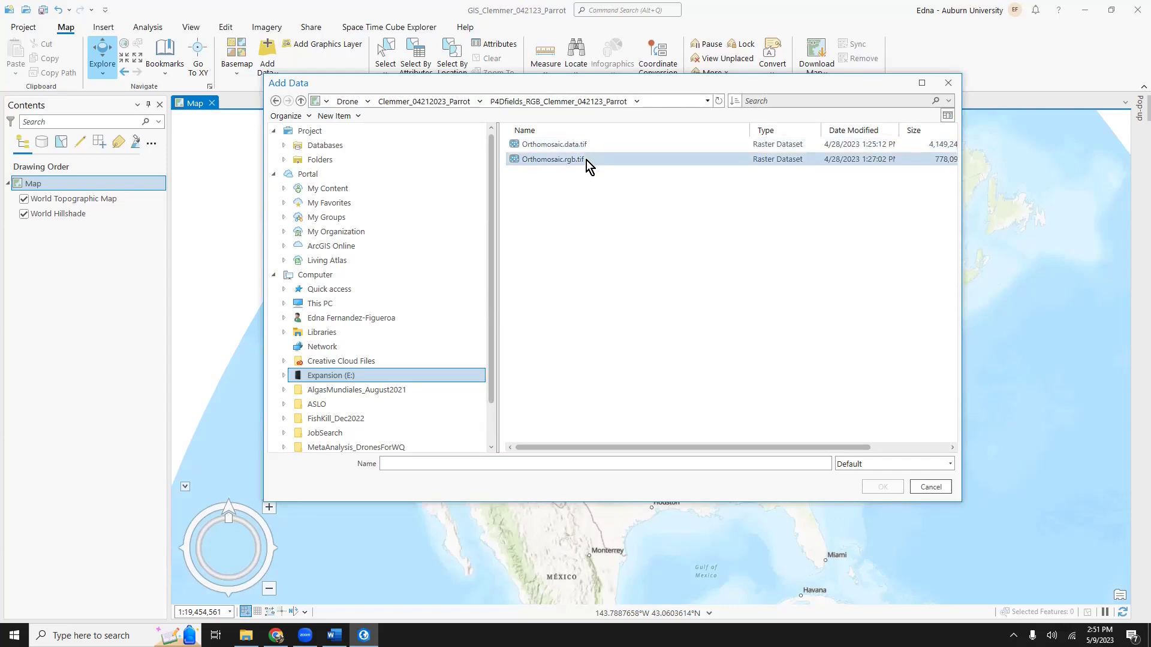
left_click(557, 149)
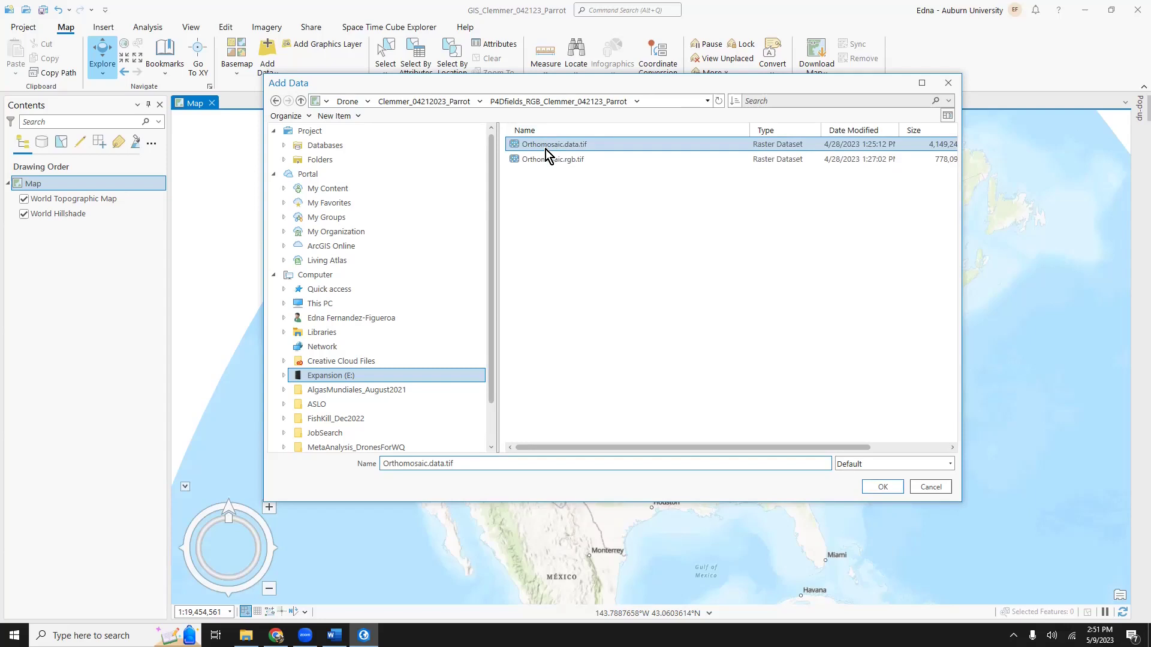
double_click(546, 150)
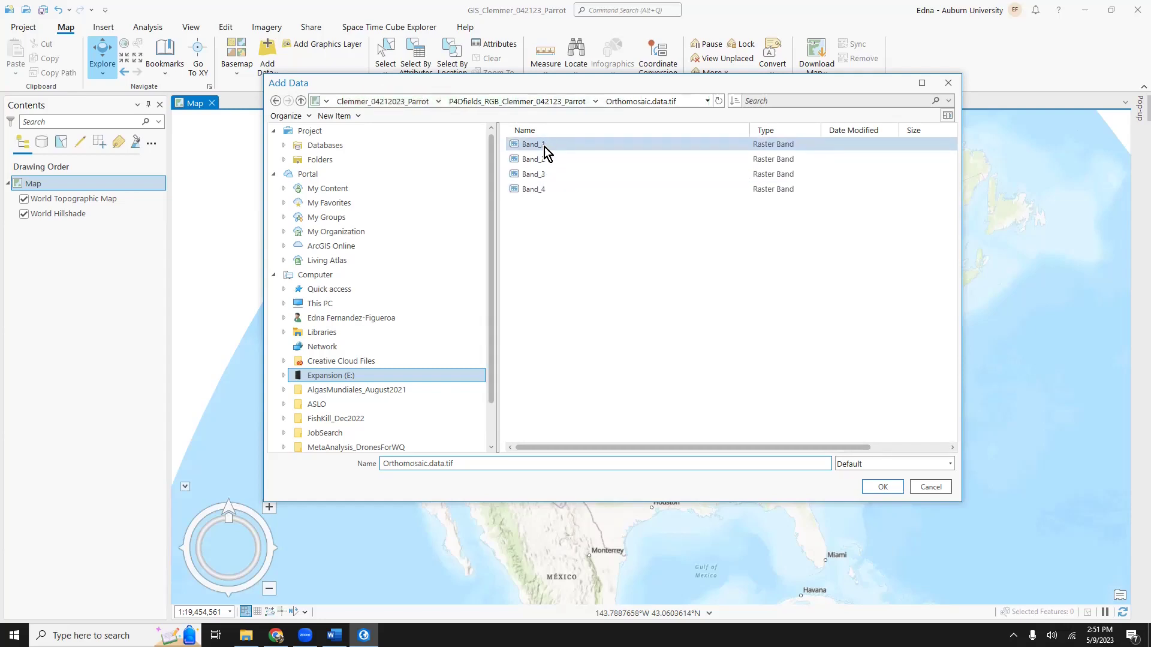
left_click(544, 146)
left_click(551, 174)
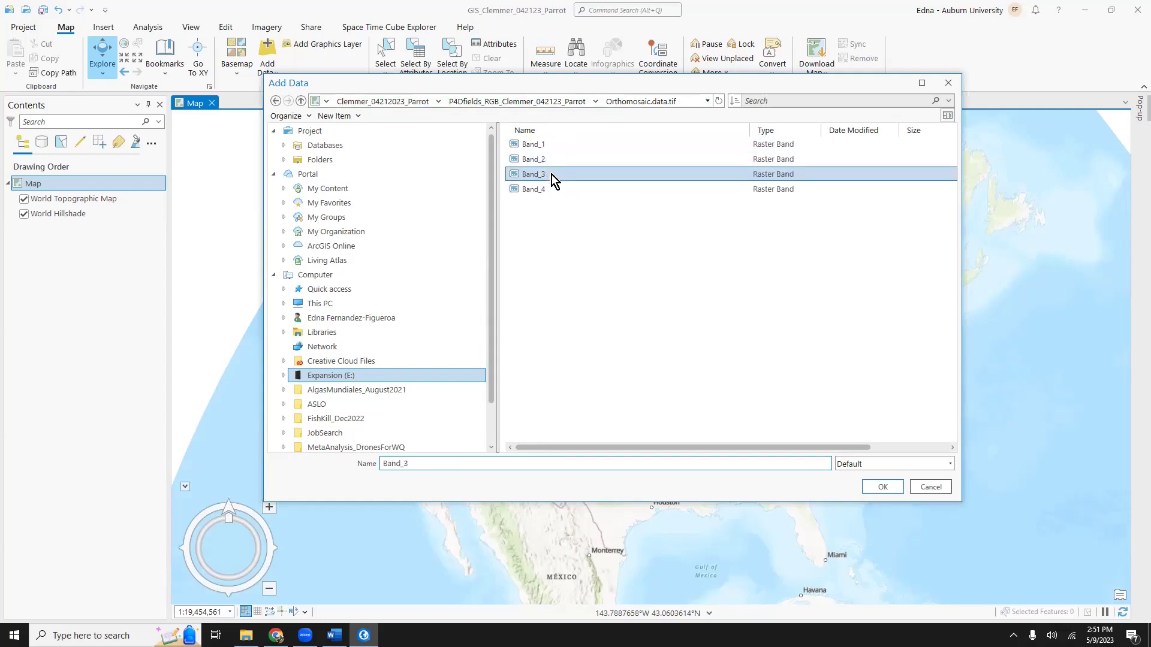
left_click(551, 190)
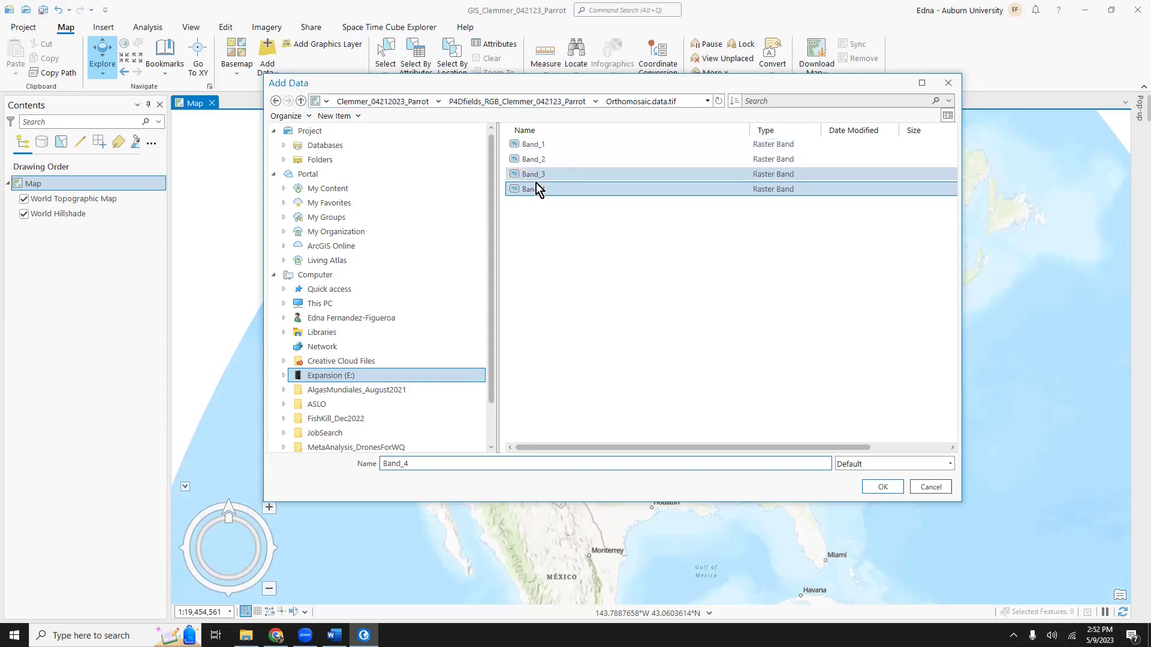
left_click(535, 107)
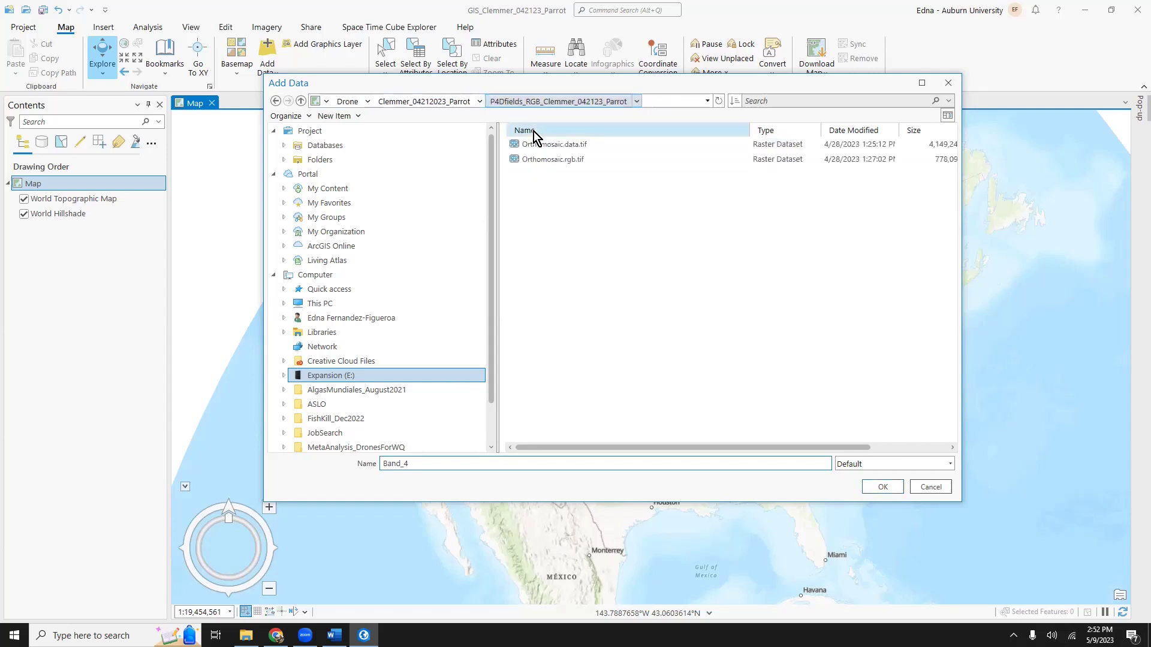
left_click(545, 144)
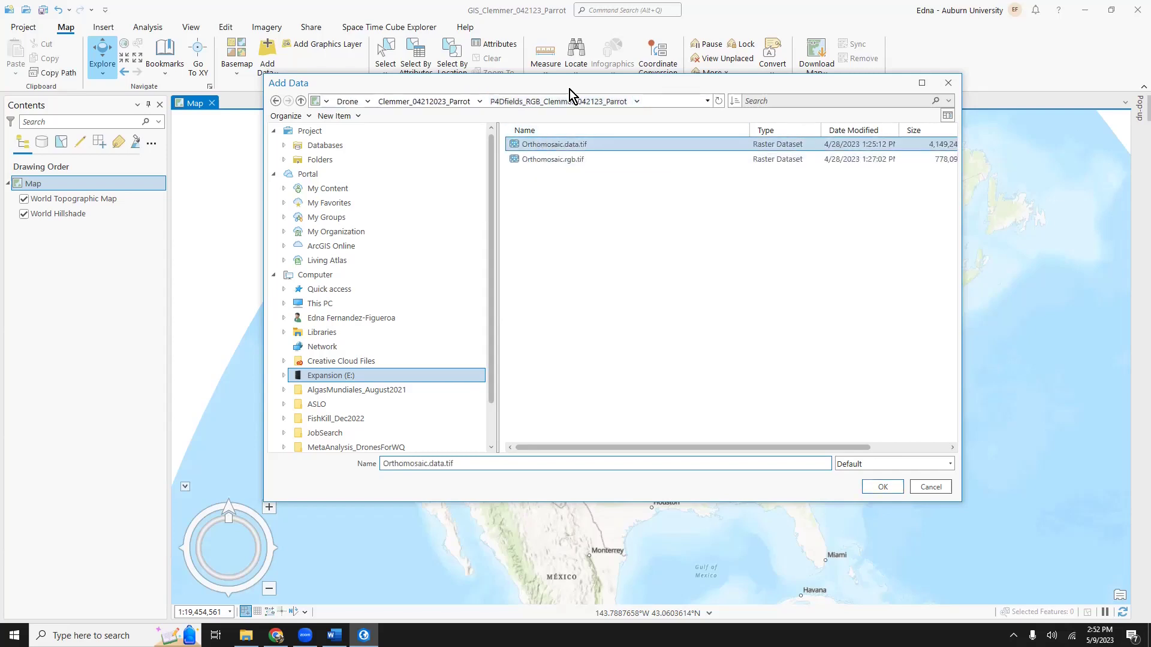
left_click(882, 486)
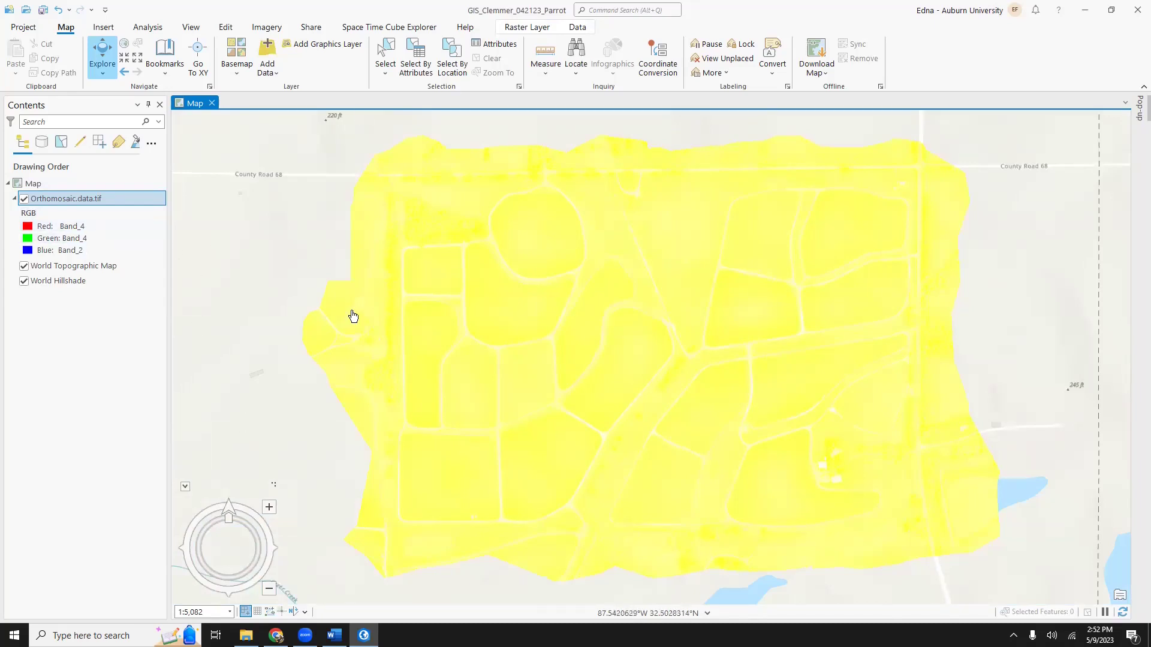
Step: Assign Band_1 to red, Band_2 to green and Band_3 to blue in the Orthomosaic.data.tif layer
left_click(77, 233)
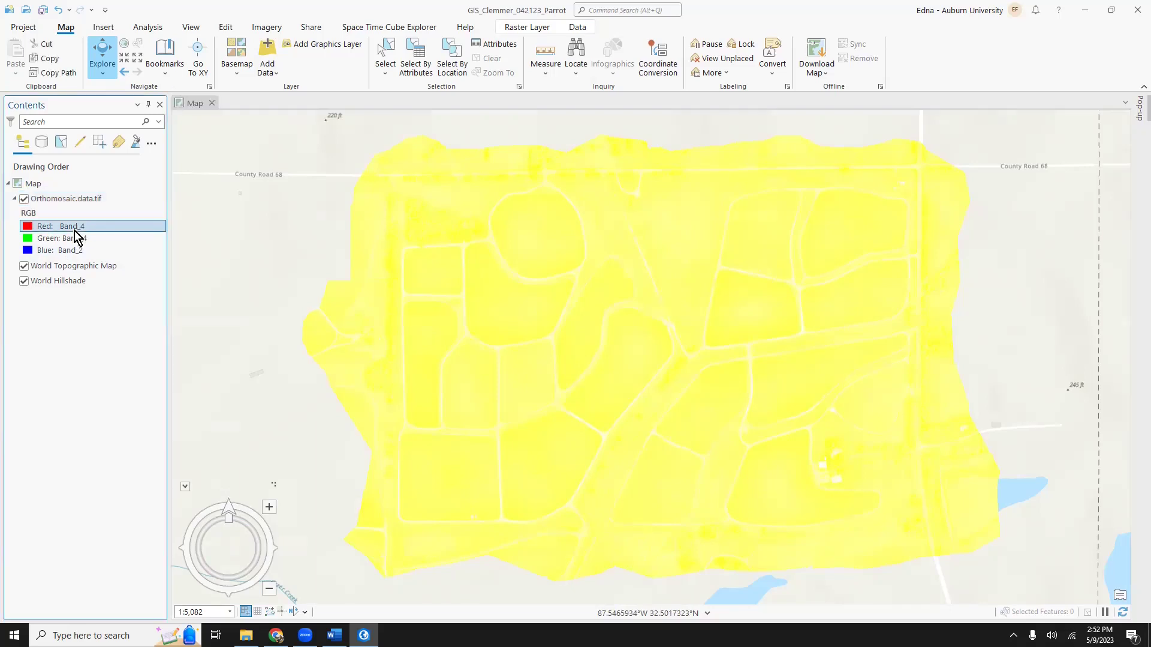
left_click(78, 235)
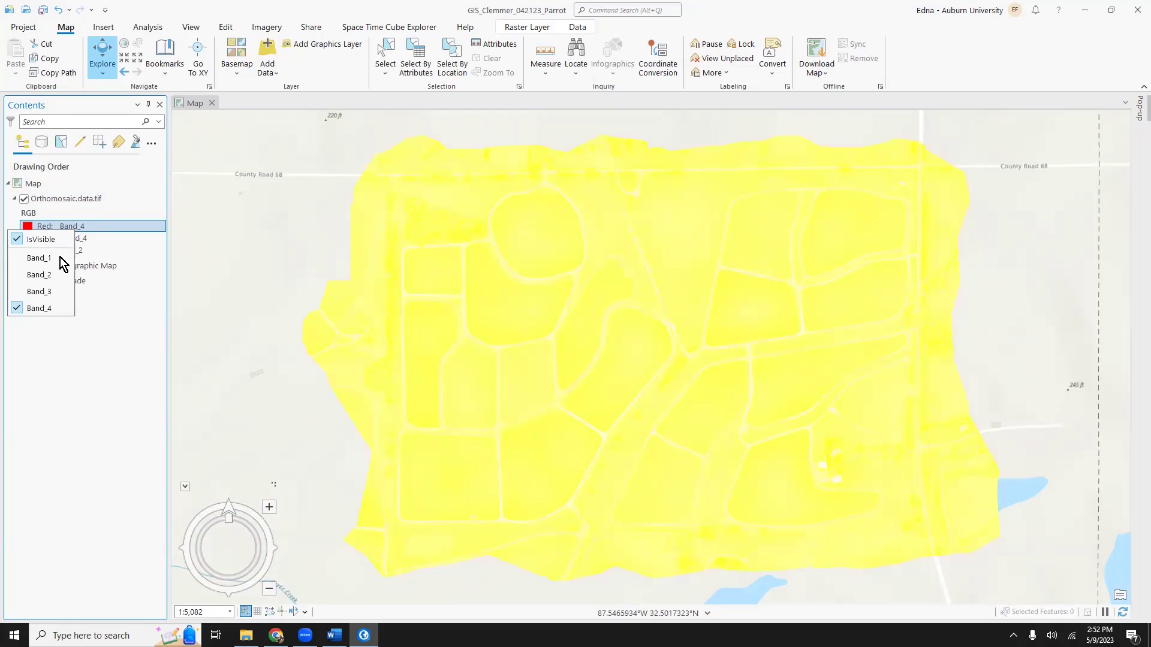
left_click(63, 259)
left_click(77, 240)
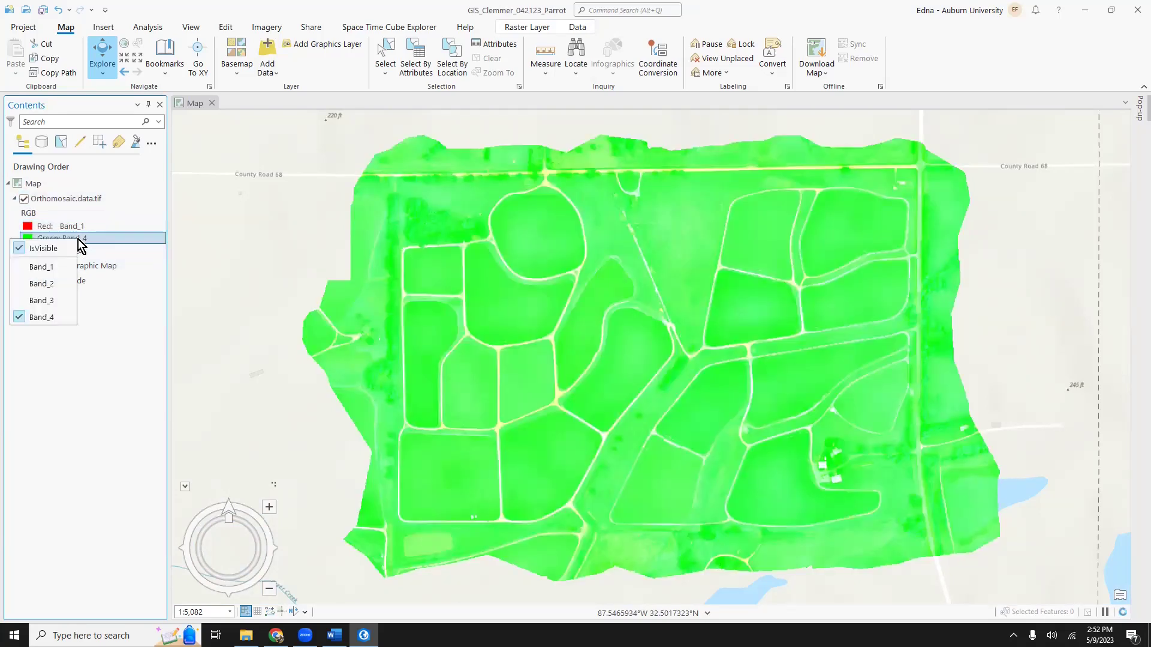
left_click(51, 279)
left_click(74, 252)
left_click(48, 309)
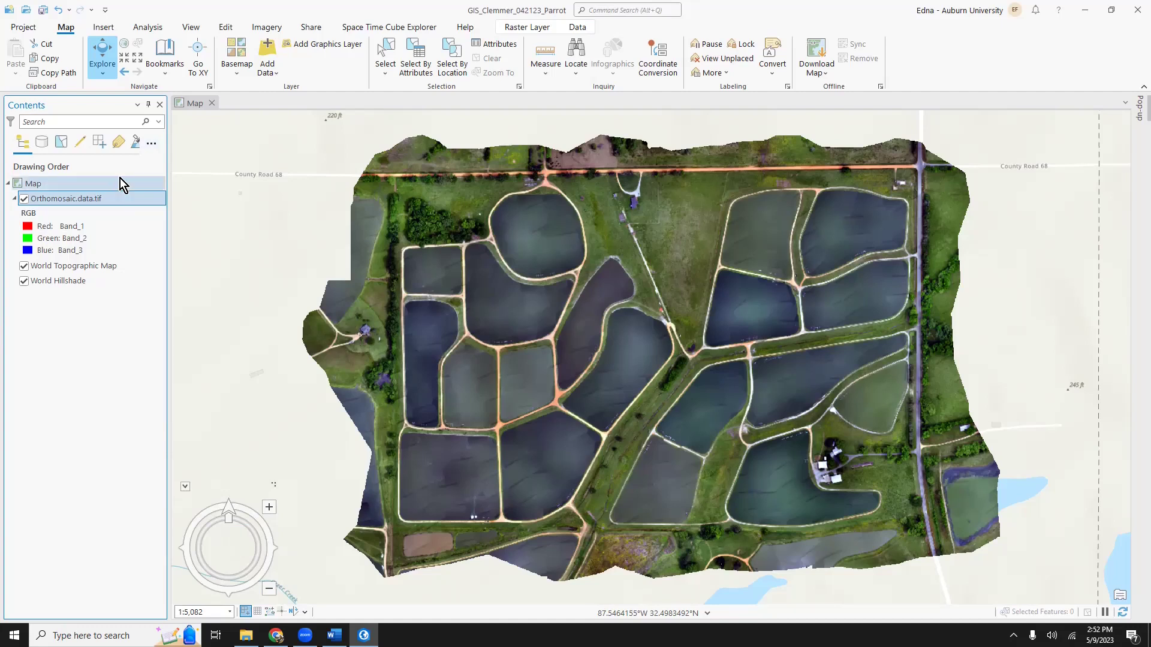
Step: Add the Alpha, Green, NIR, Red and Red edge bands of Orthomosaic.data.tif from the P4Dfields_Multi_Clemmer_042123P4Dfields folder as separate layers
left_click(272, 52)
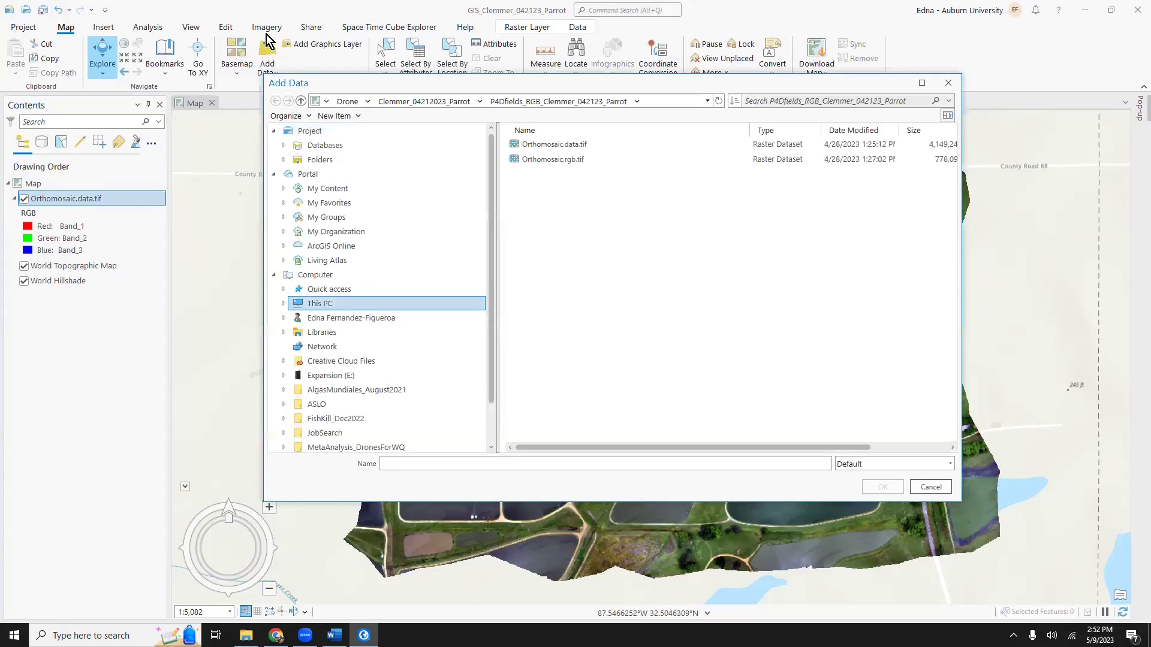
left_click(445, 103)
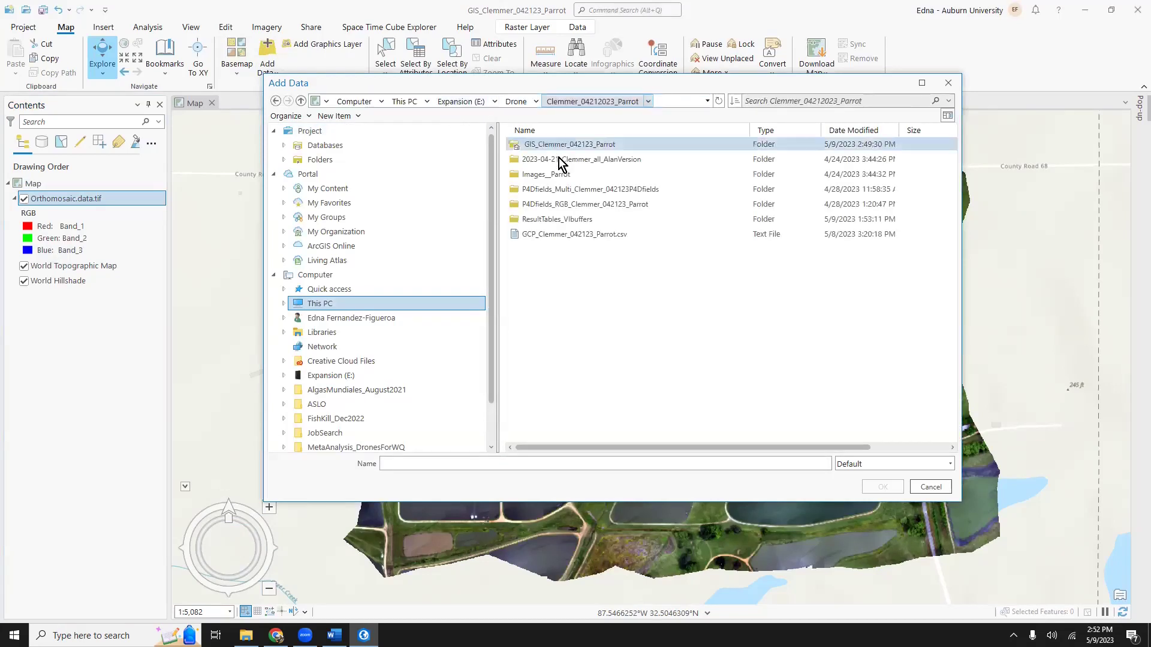
double_click(588, 191)
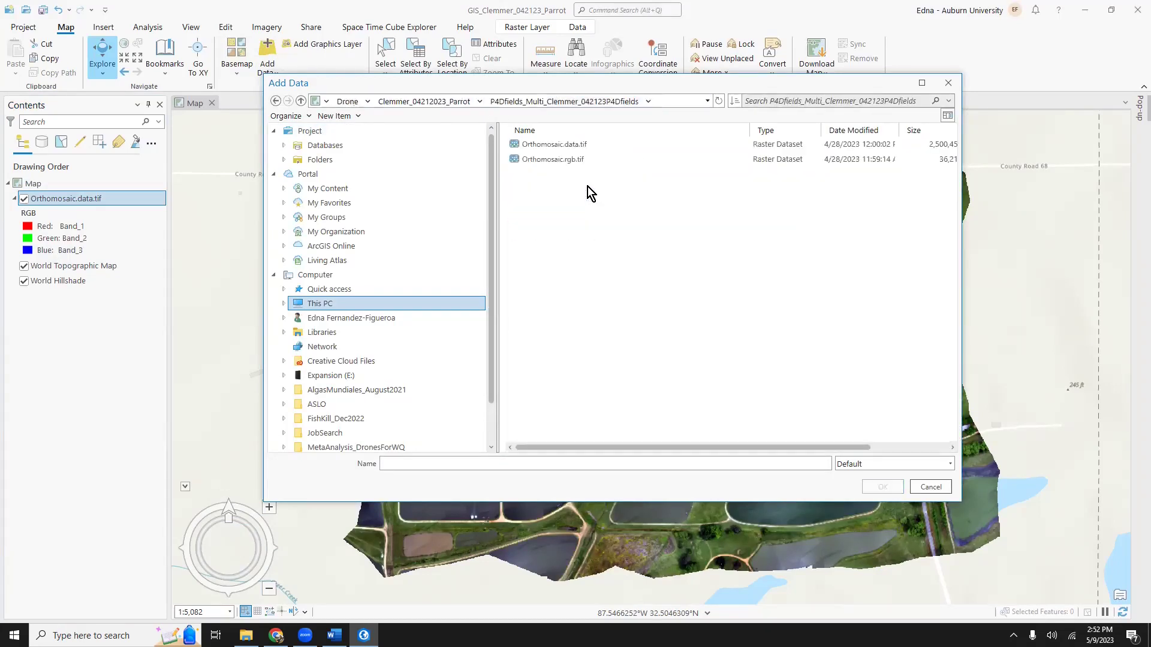
double_click(566, 149)
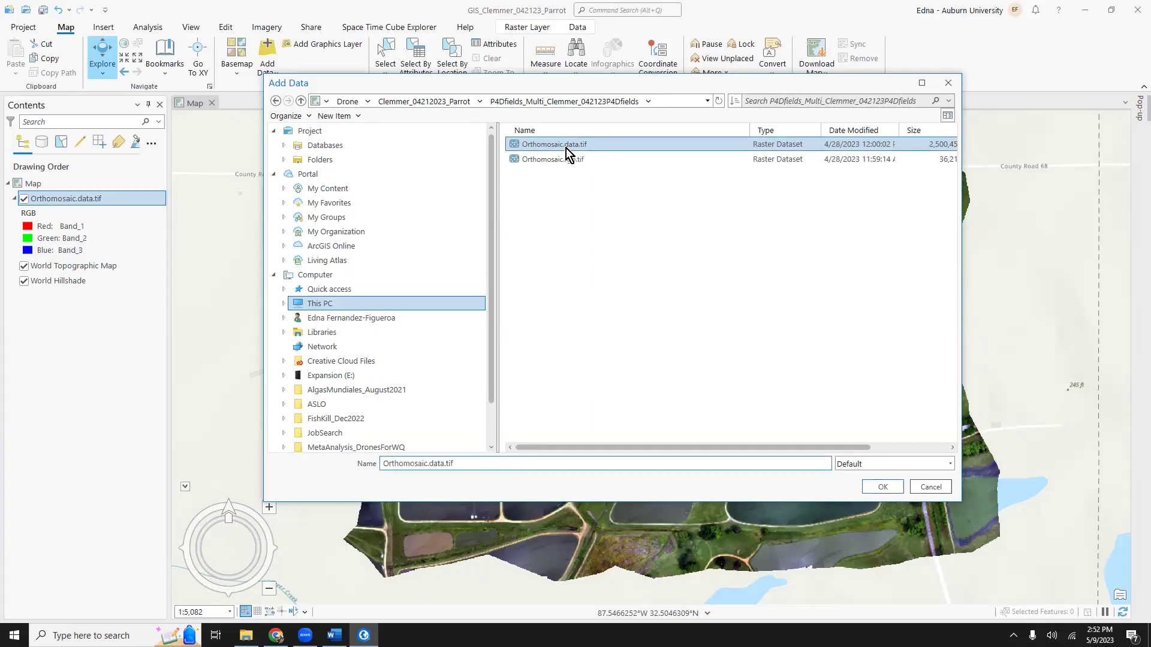
left_click(566, 149)
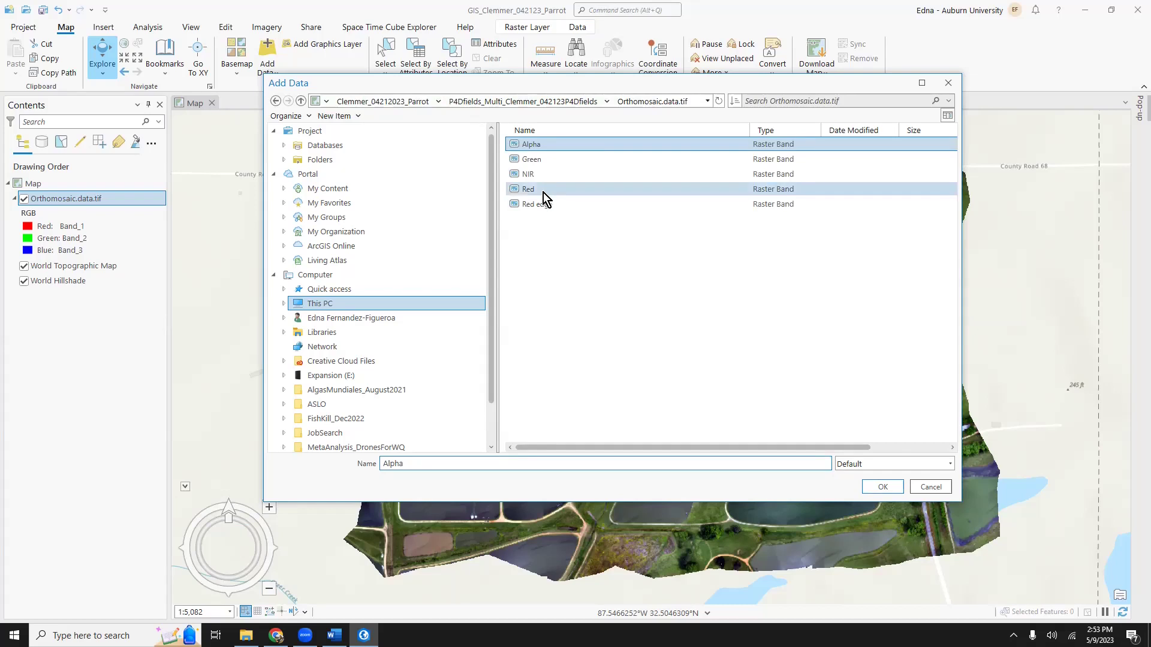
left_click(546, 208, "shift")
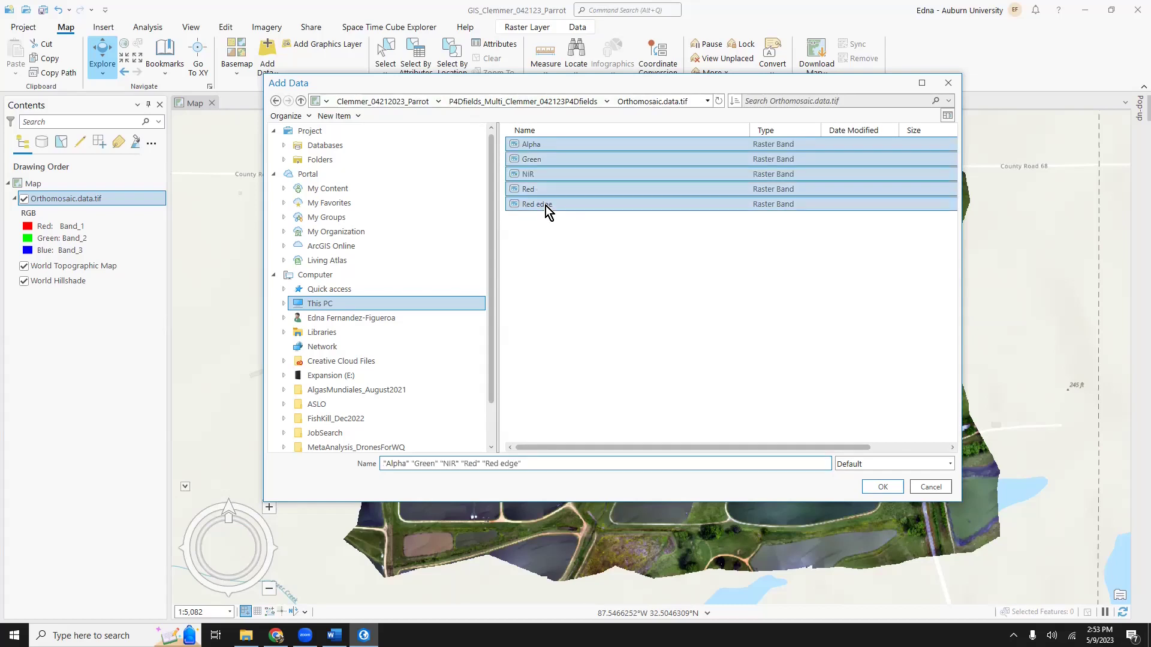
left_click(892, 491)
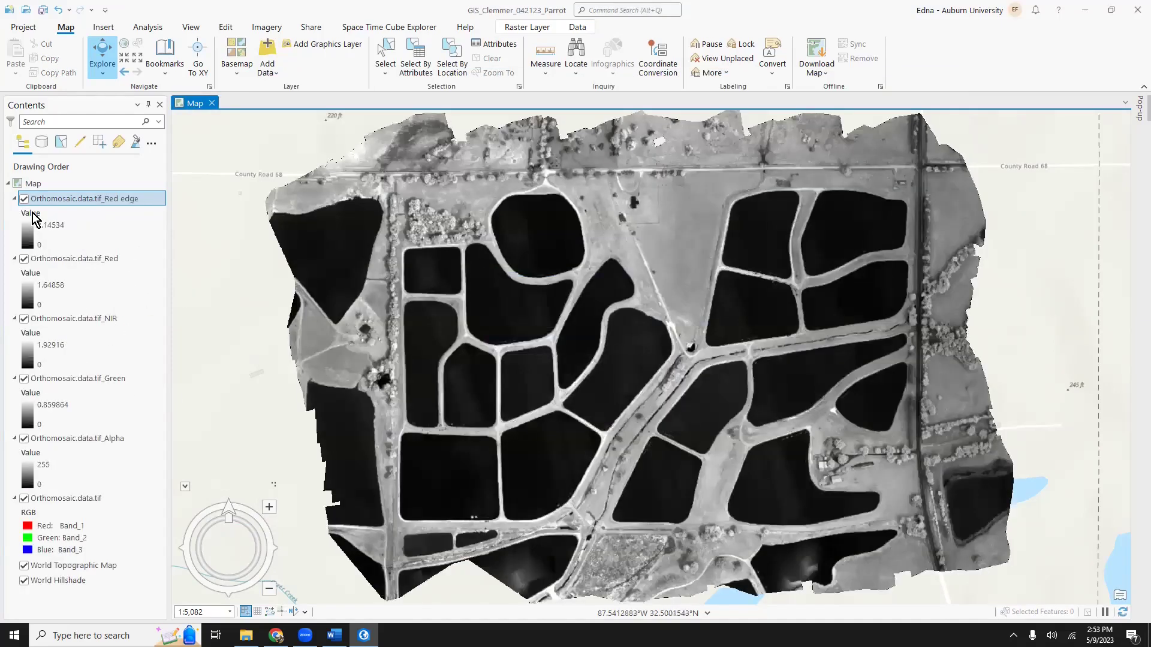
Step: Toggle the visibility of the single-band orthomosaic layers to compare the Red edge, Red and NIR bands on the map
left_click(24, 259)
left_click(24, 318)
left_click(24, 378)
left_click(24, 439)
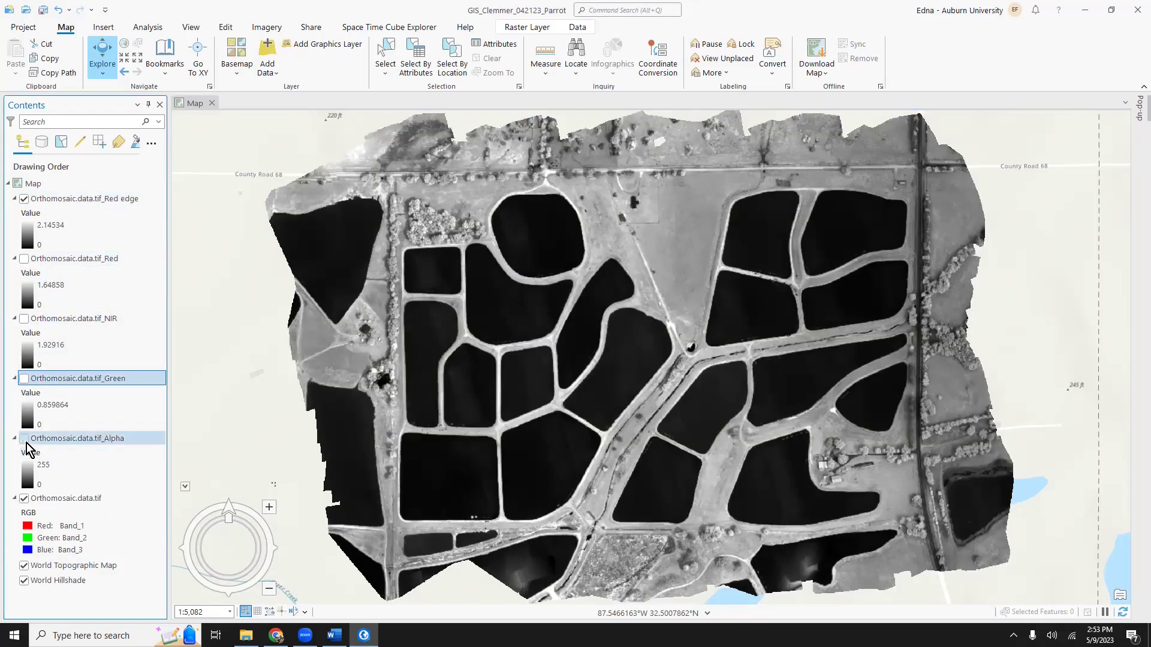
left_click(33, 499)
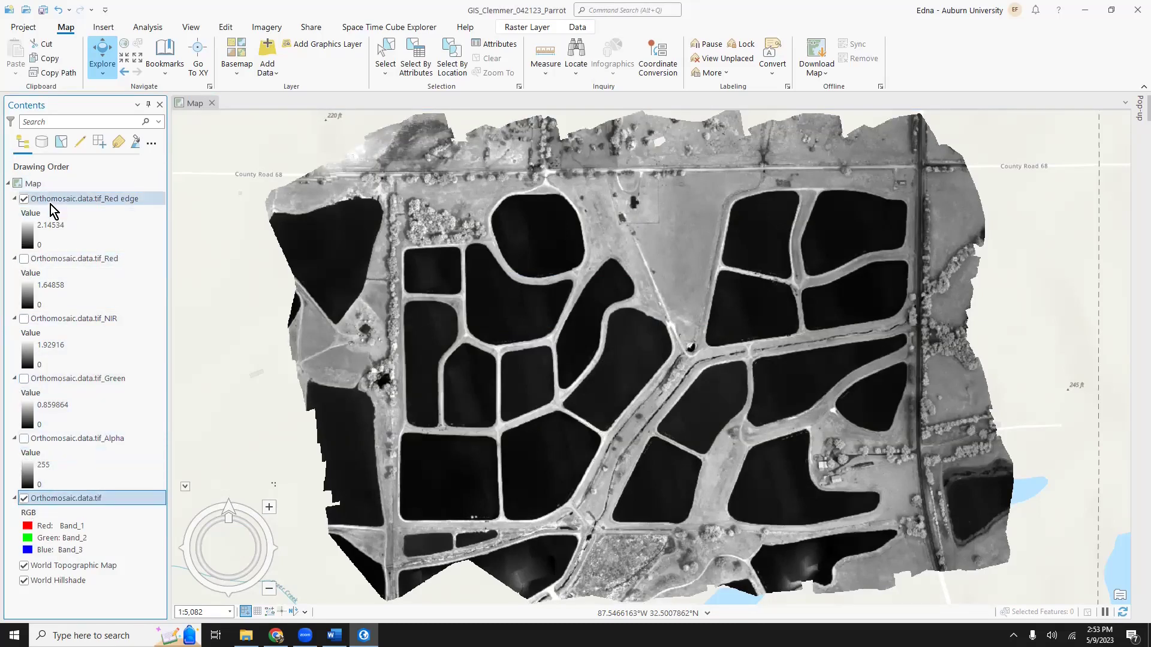
left_click(24, 262)
left_click(24, 258)
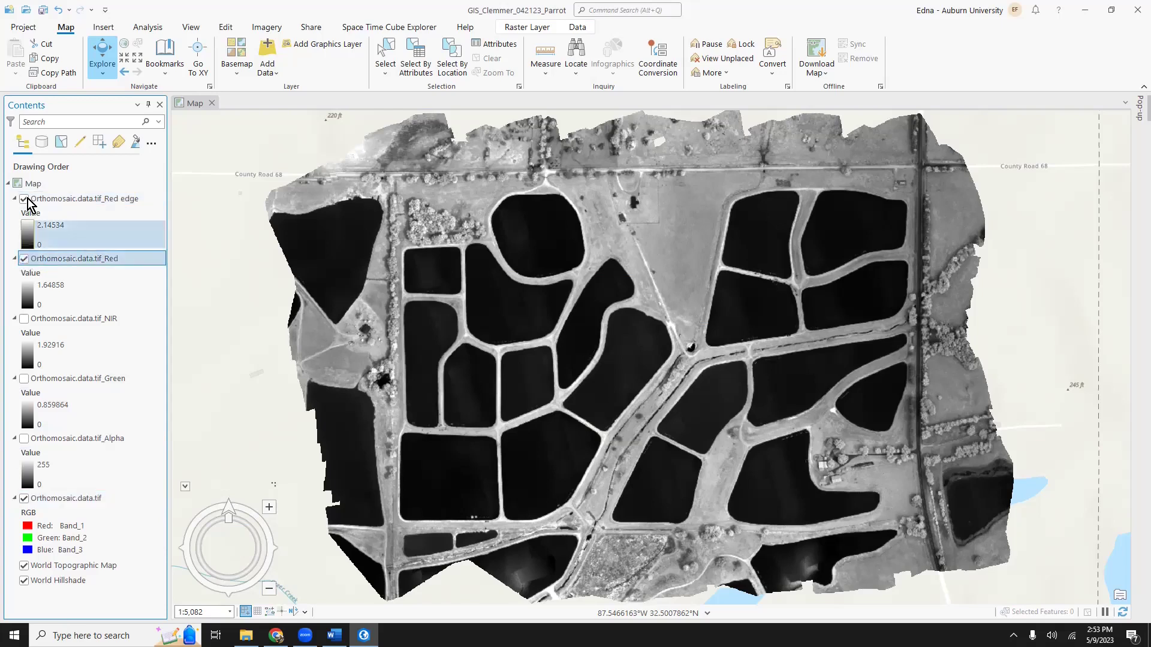
left_click(24, 198)
left_click(24, 318)
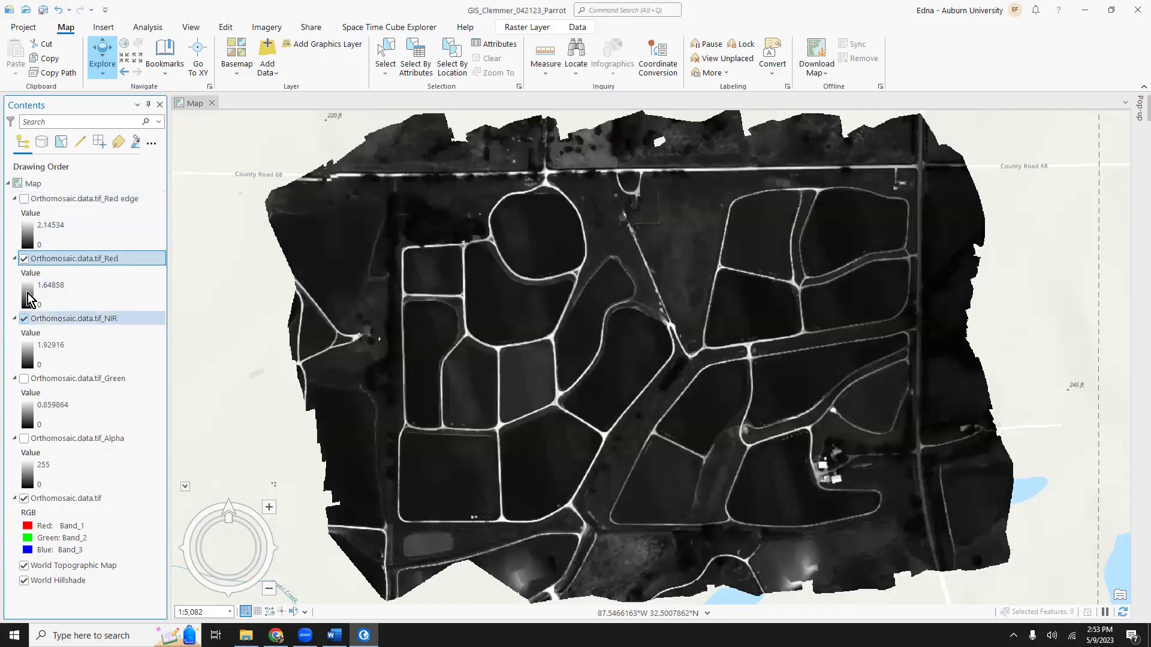
left_click(24, 258)
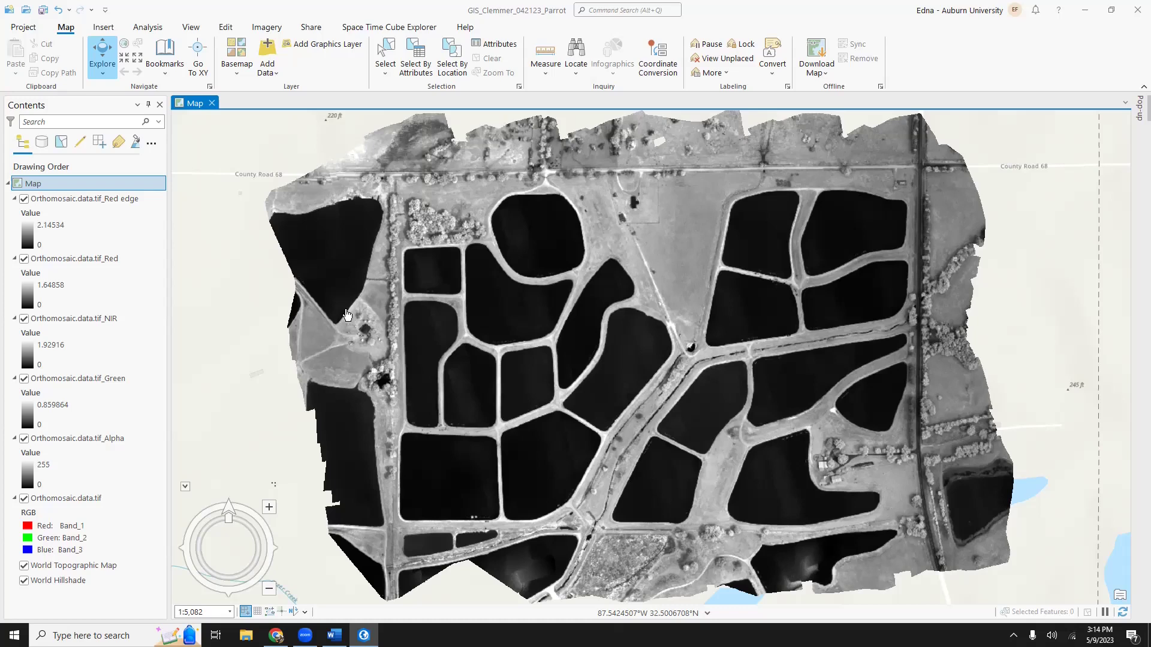
Step: Start adding XY point data with Samples_Clemmer_042123_Parrot.csv from the Clemmer_04212023_Parrot folder as the input table
left_click(269, 70)
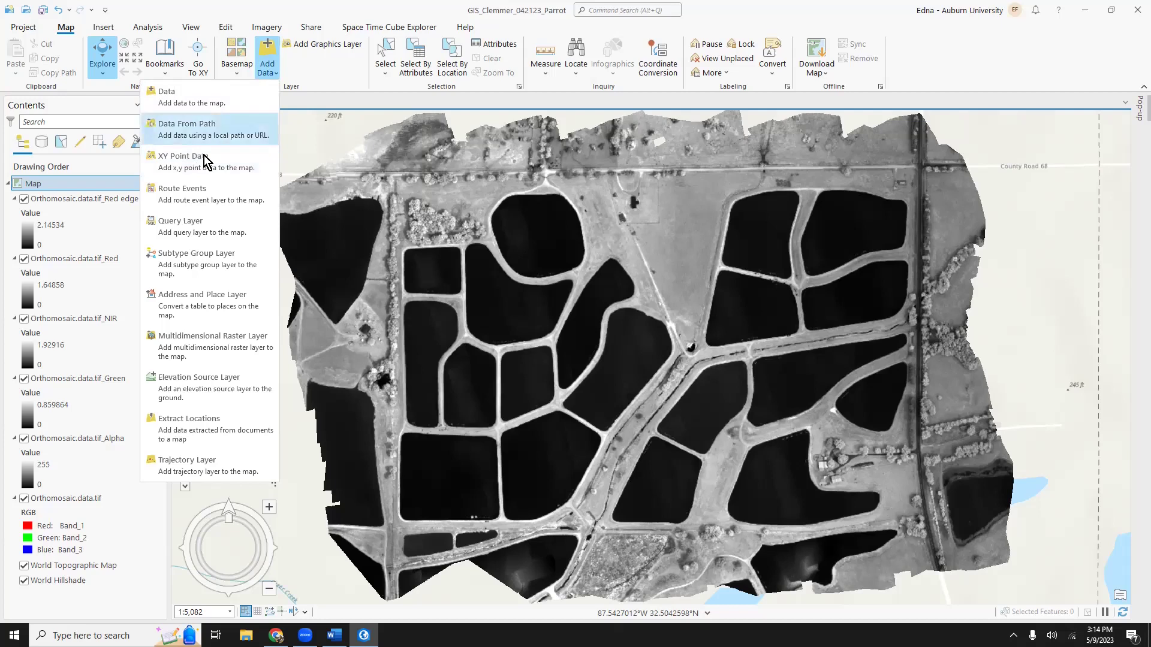
left_click(189, 170)
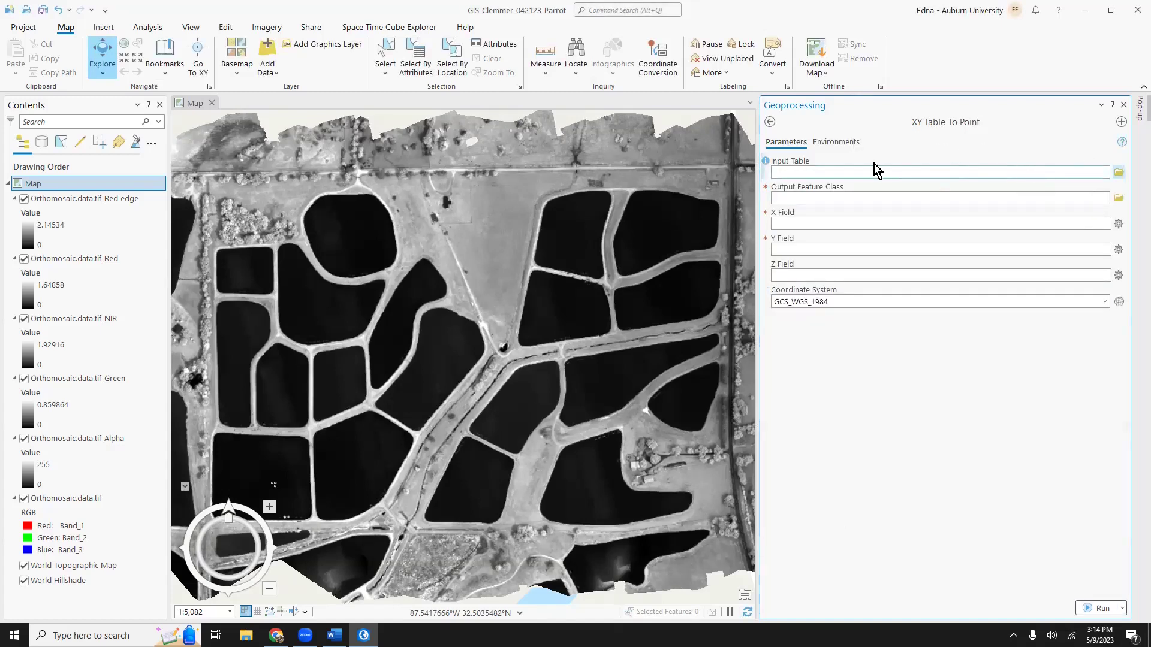
left_click(800, 171)
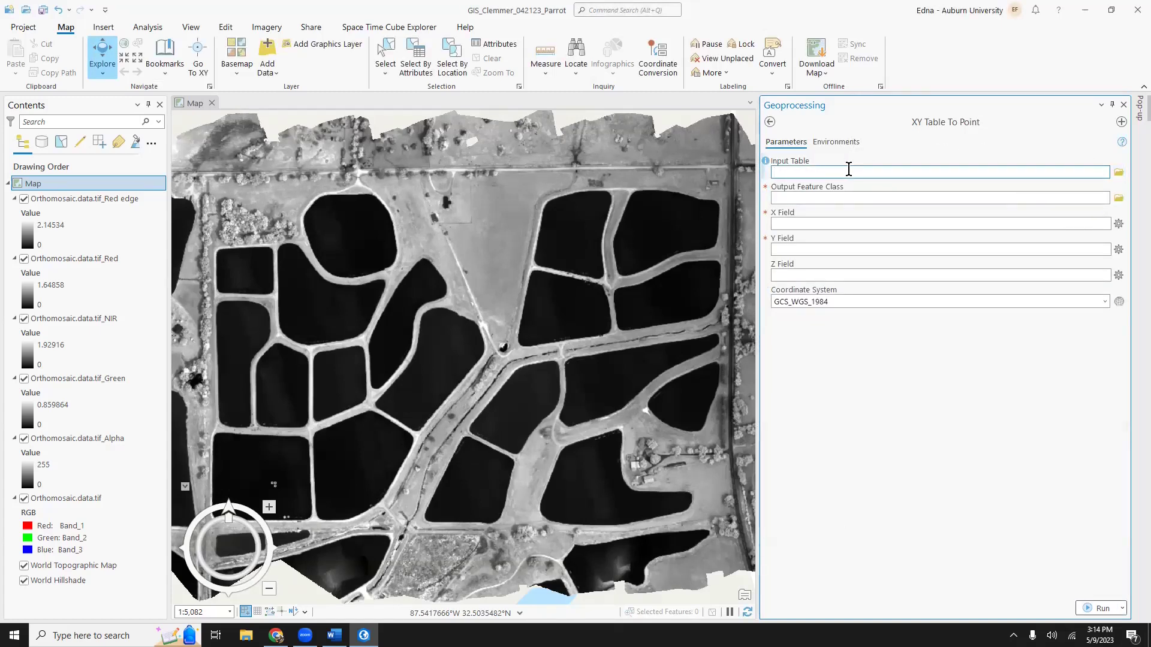
left_click(1118, 174)
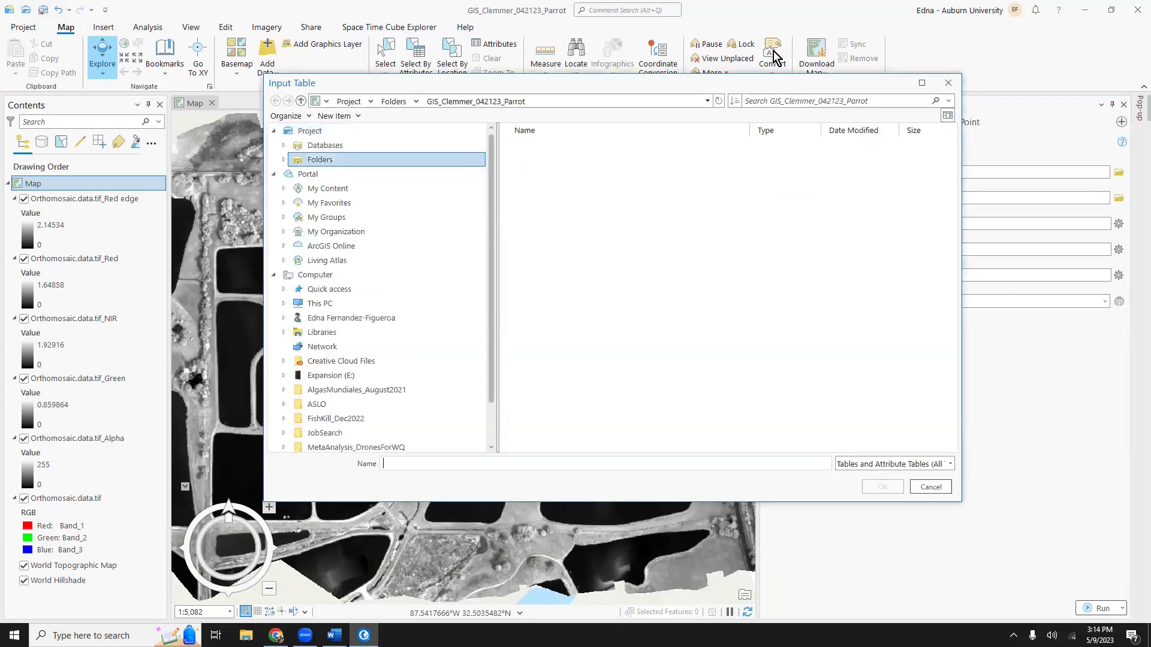
left_click(531, 235)
left_click(566, 238)
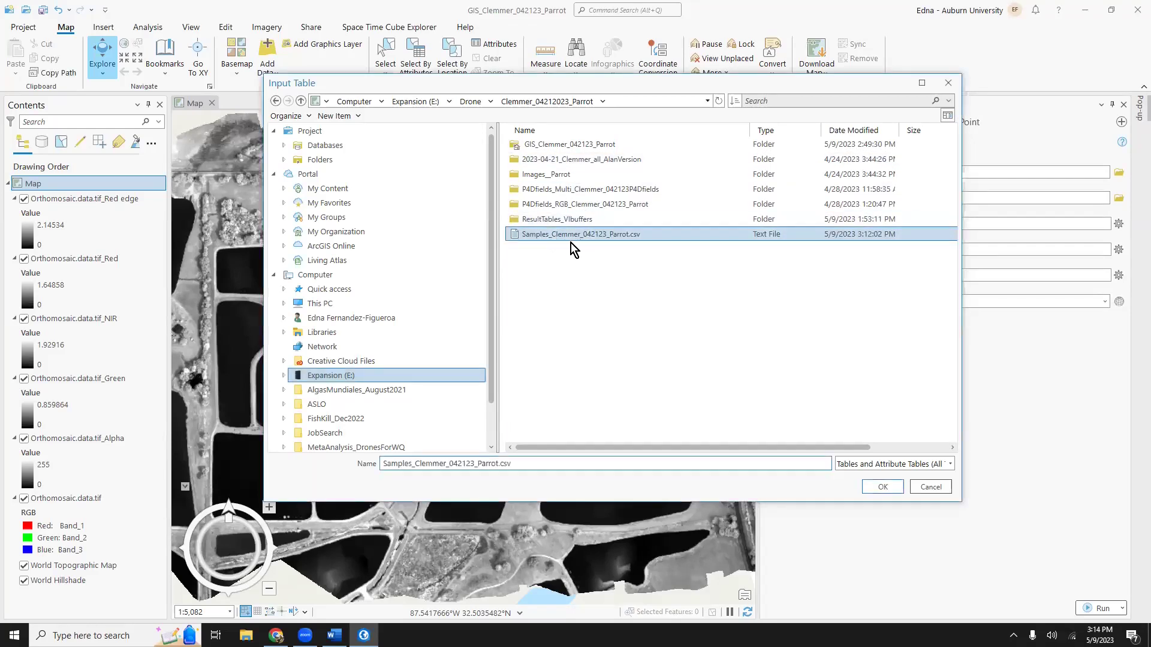
left_click(883, 487)
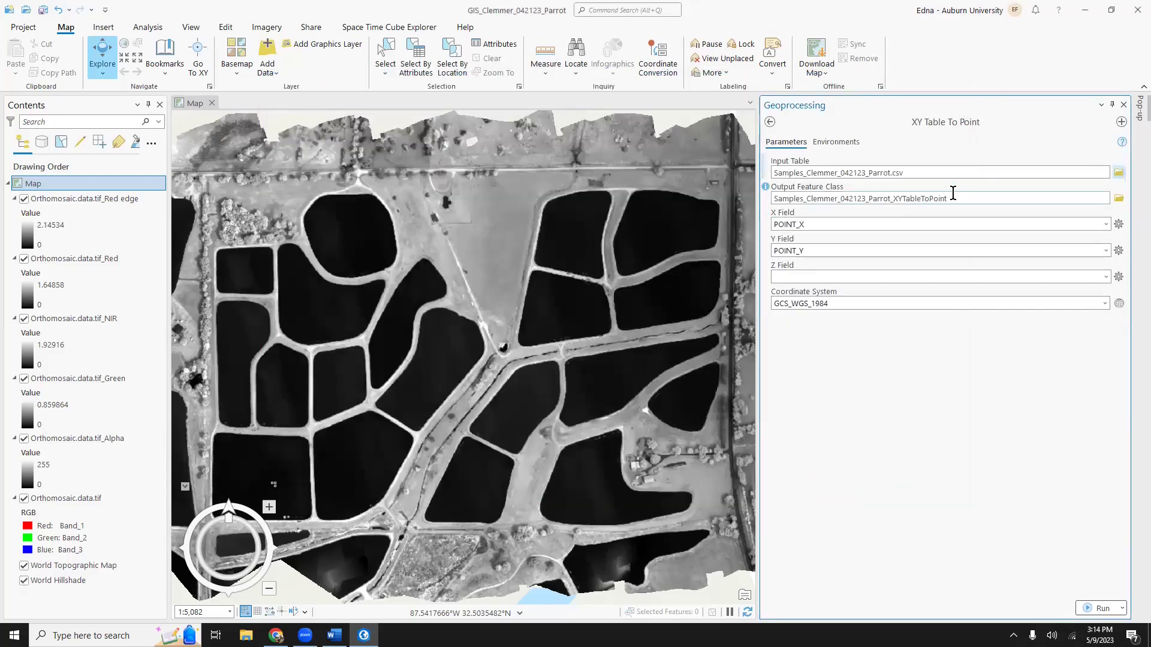
Step: Name the output feature class Samples_Clemmer_042123 and check the X, Y and Z field descriptions and the input coordinate system
double_click(1089, 197)
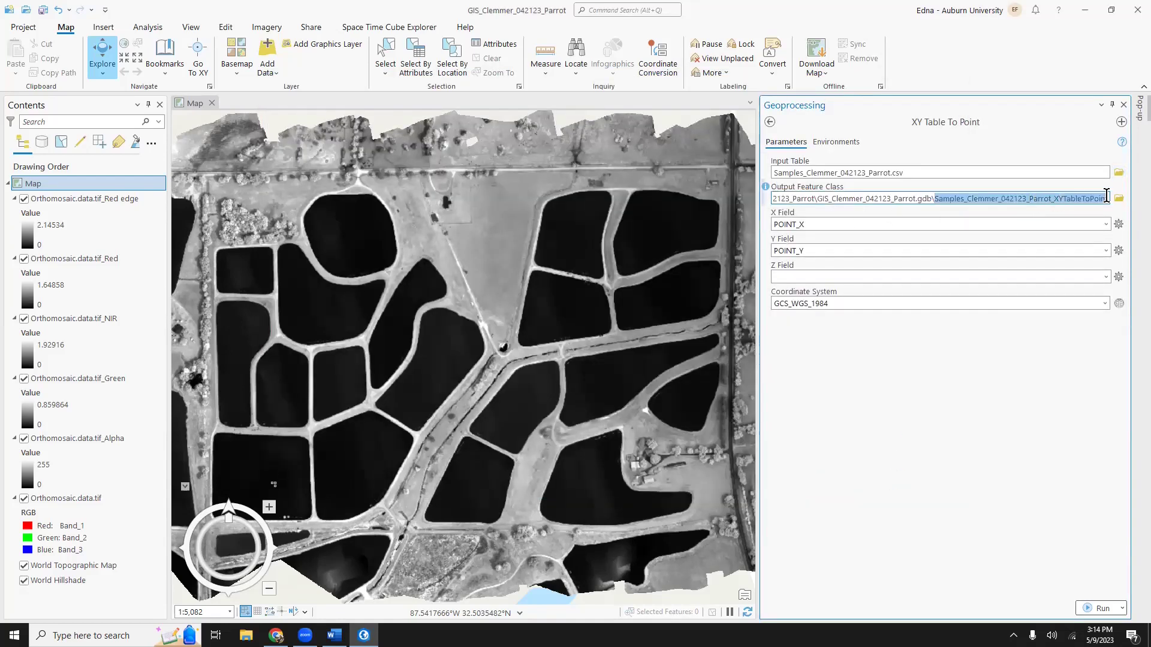
type("Samples_Clemmer_042123")
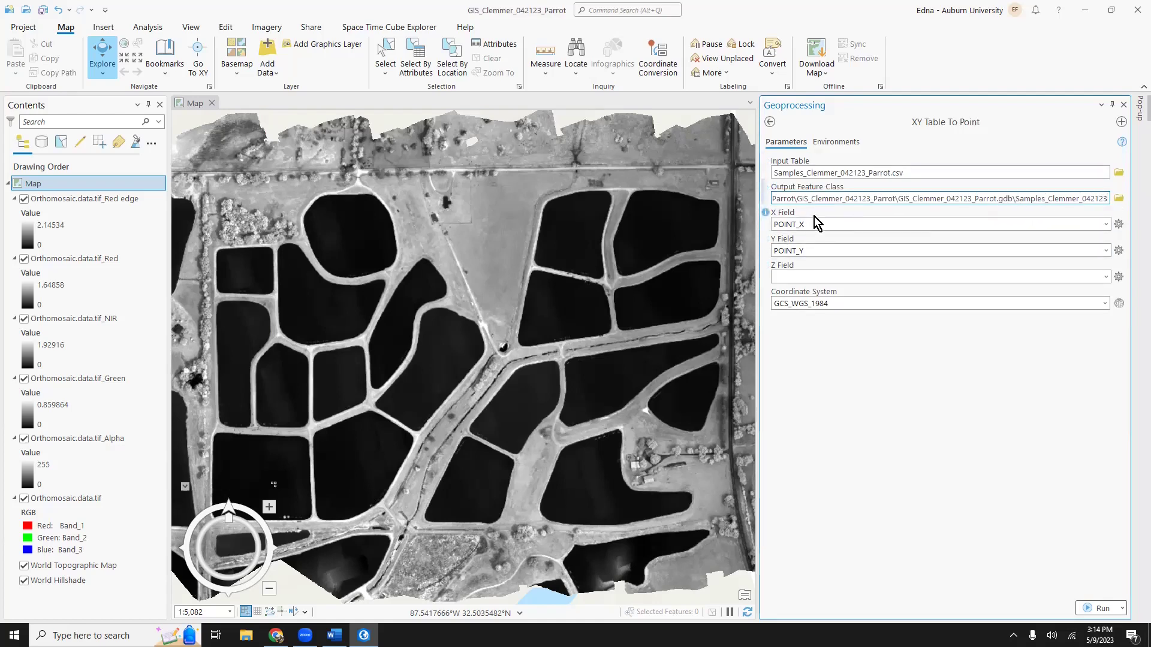
mouse_move(765, 214)
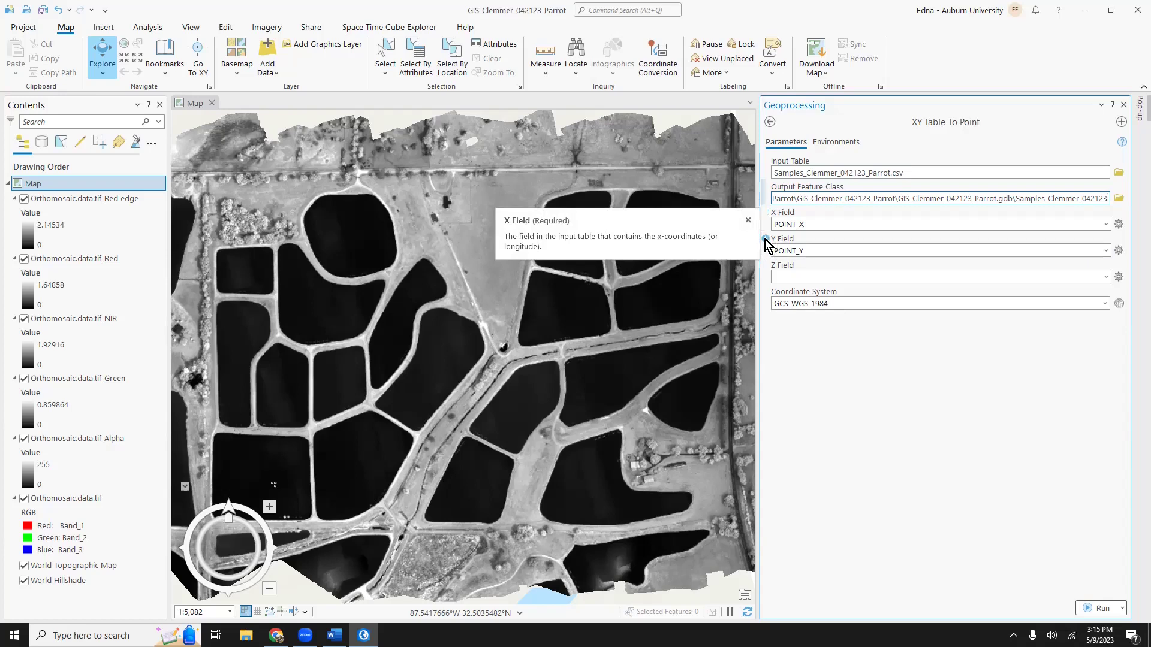
mouse_move(767, 259)
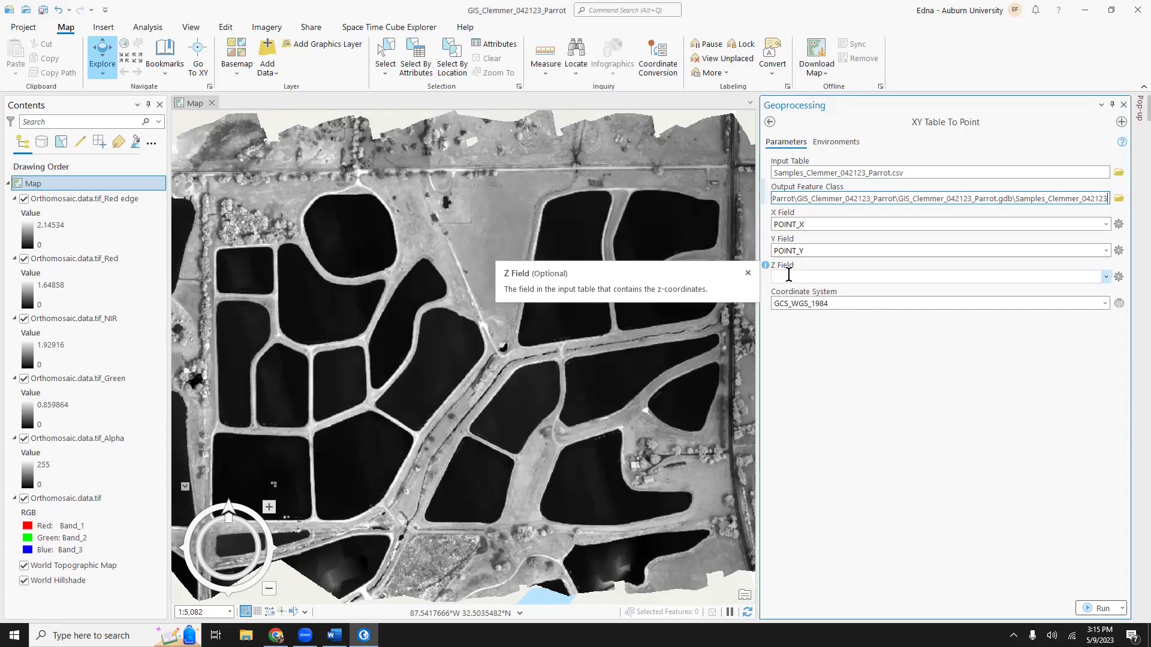
left_click(804, 380)
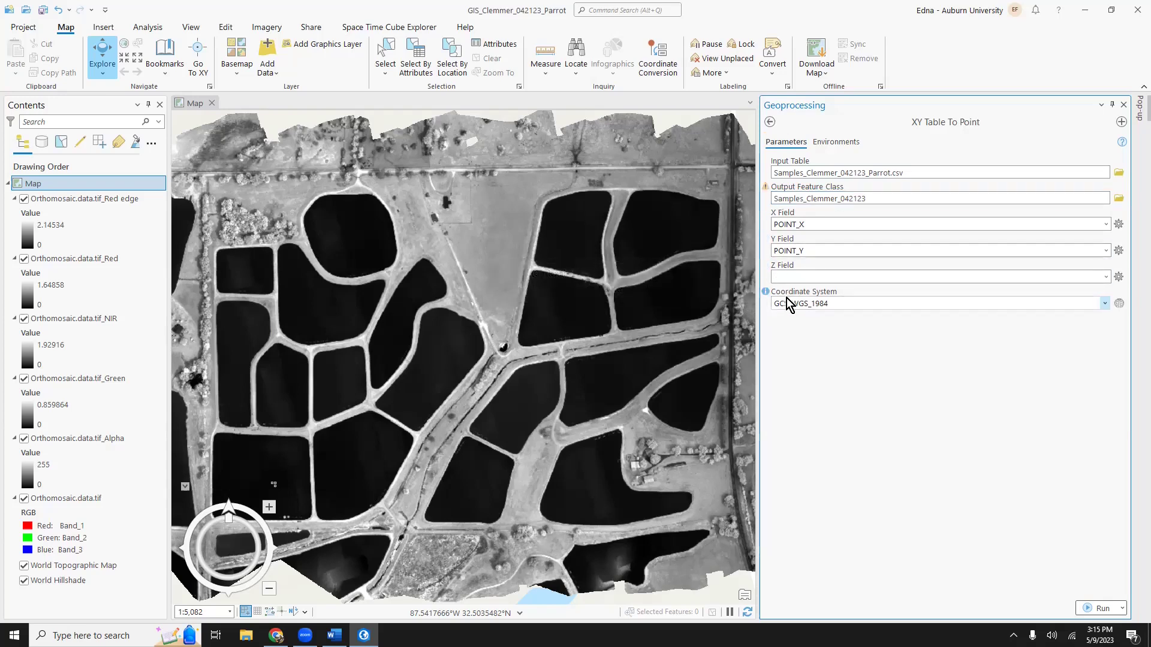
mouse_move(778, 309)
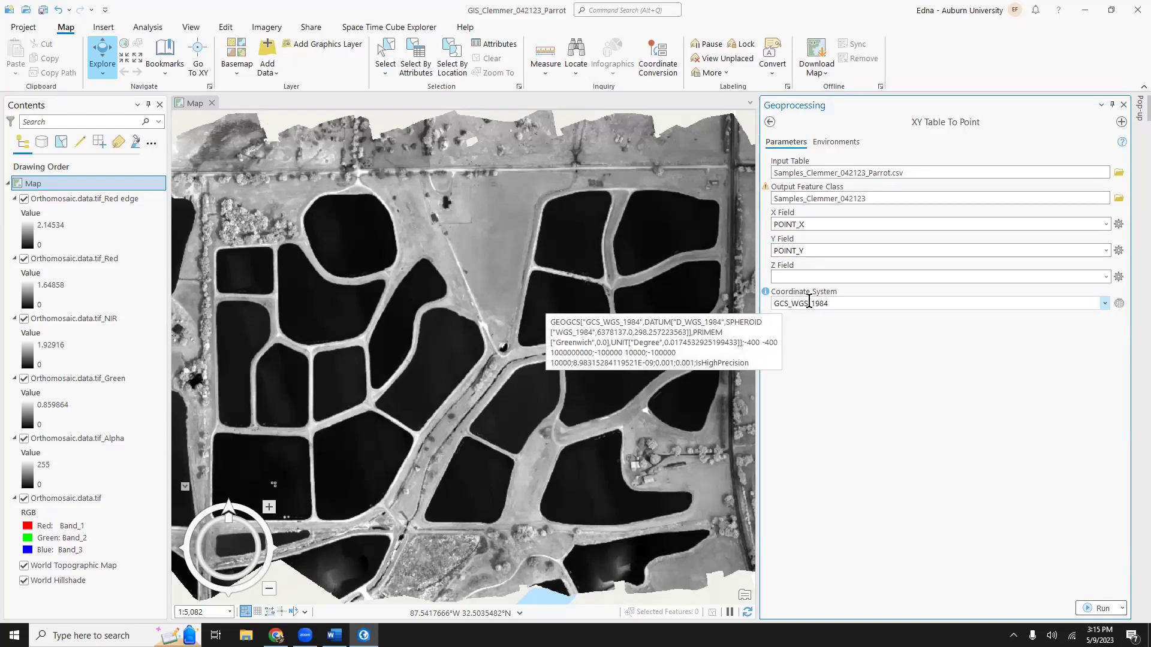
Step: Set the output coordinate system to NAD_1983_UTM_Zone_16N and run XY Table To Point
left_click(834, 142)
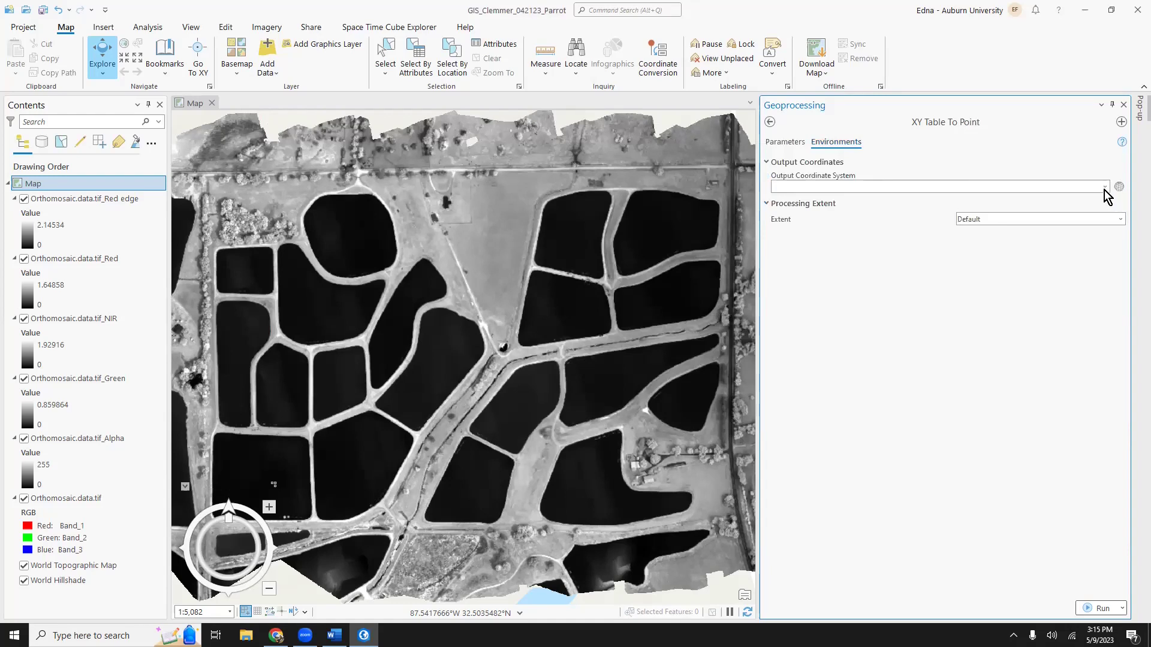
left_click(1104, 189)
left_click(865, 200)
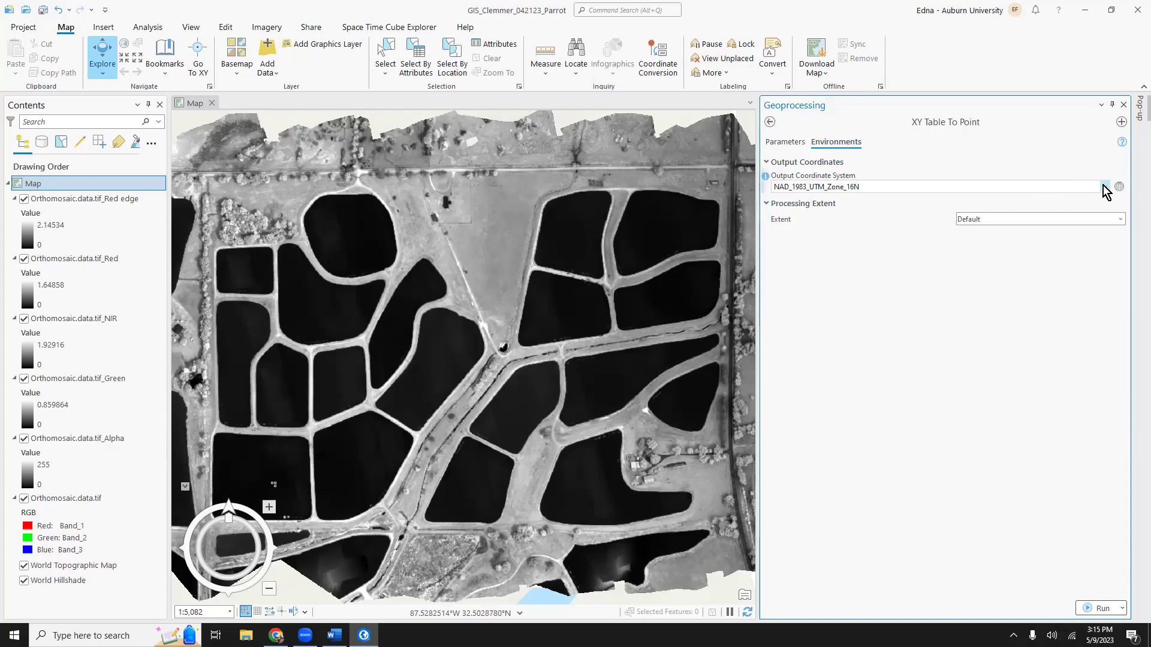
left_click(781, 142)
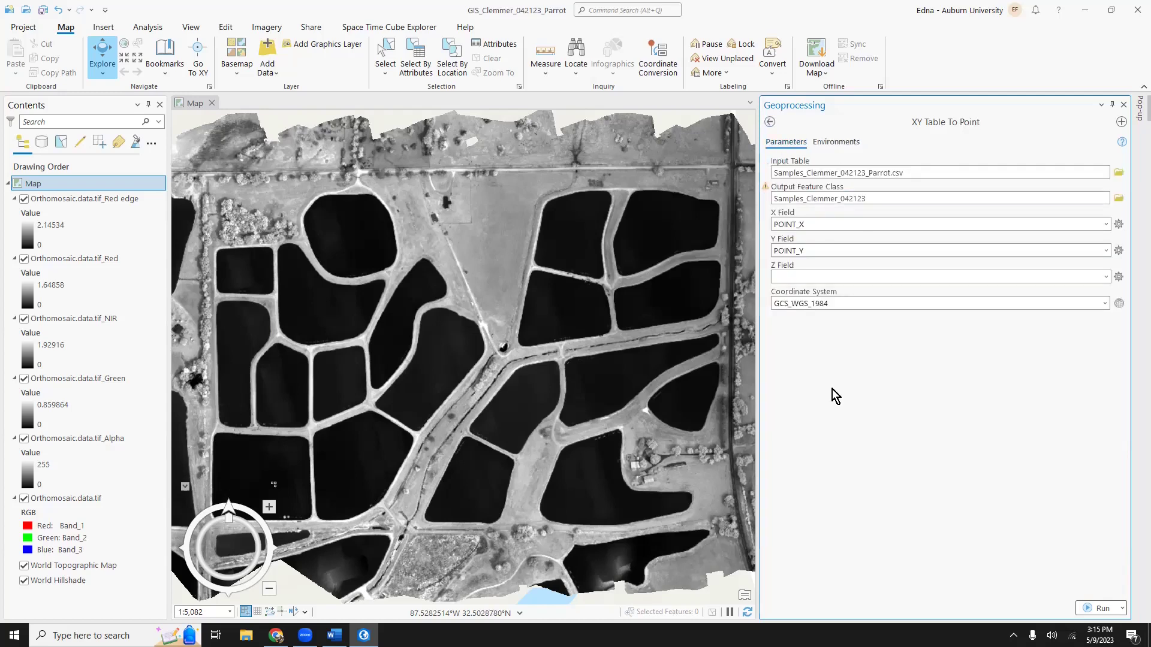
left_click(1090, 610)
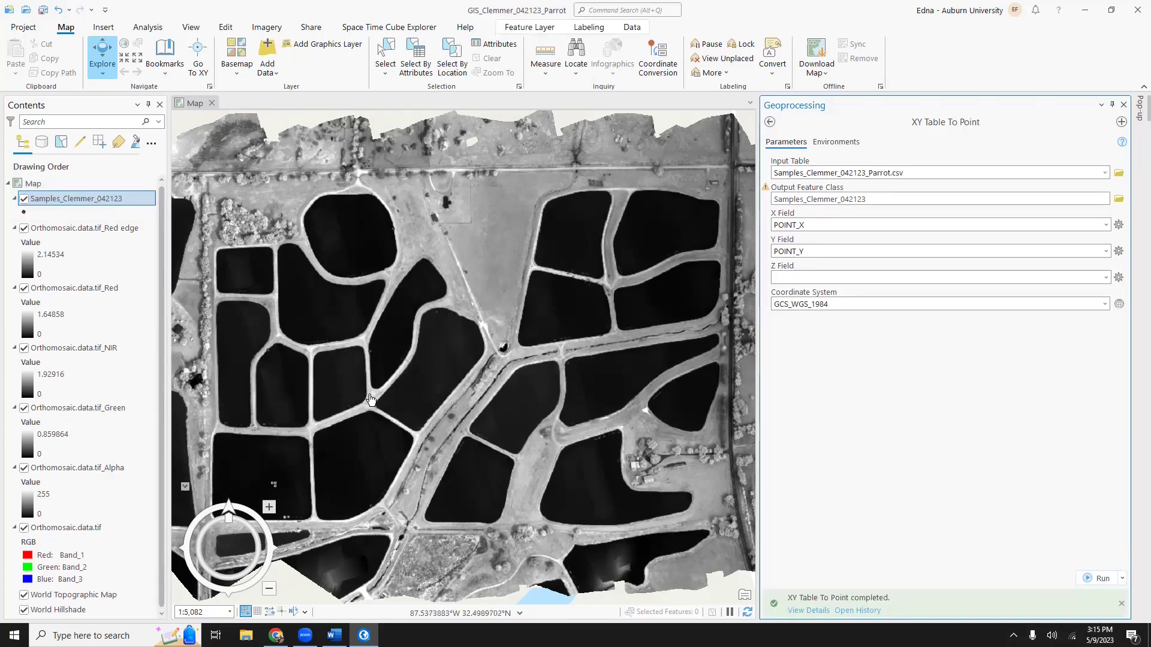
Step: Change the point symbol of the Samples_Clemmer_042123 layer to Circle 3 (40%) and close the geoprocessing tool
left_click(24, 212)
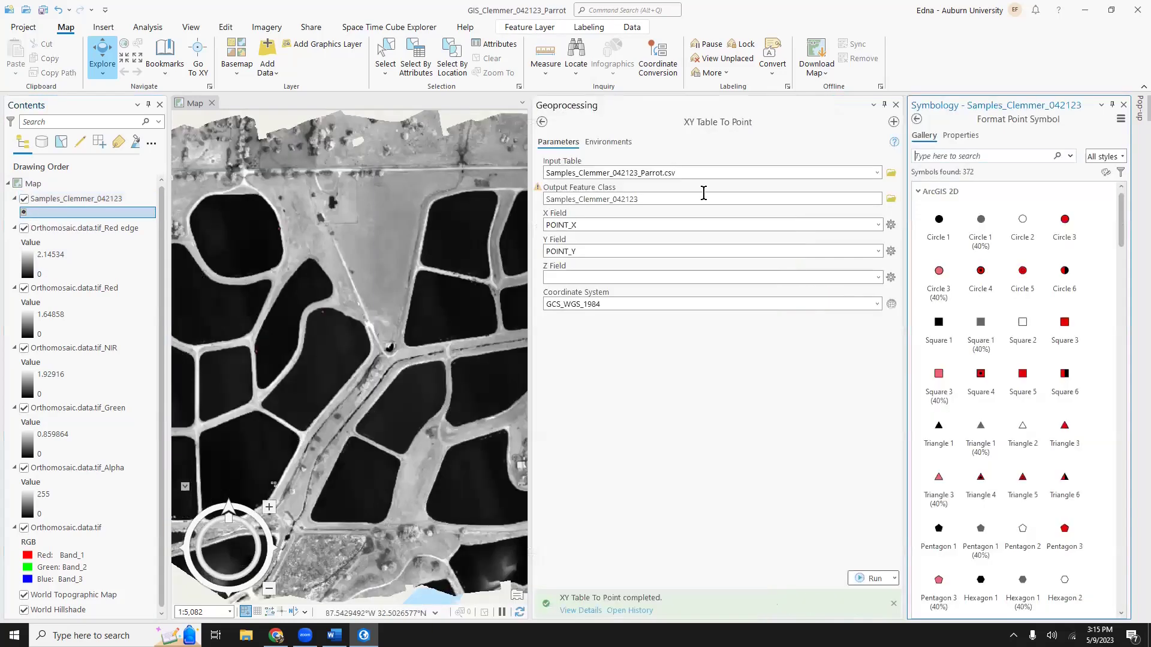
left_click(898, 106)
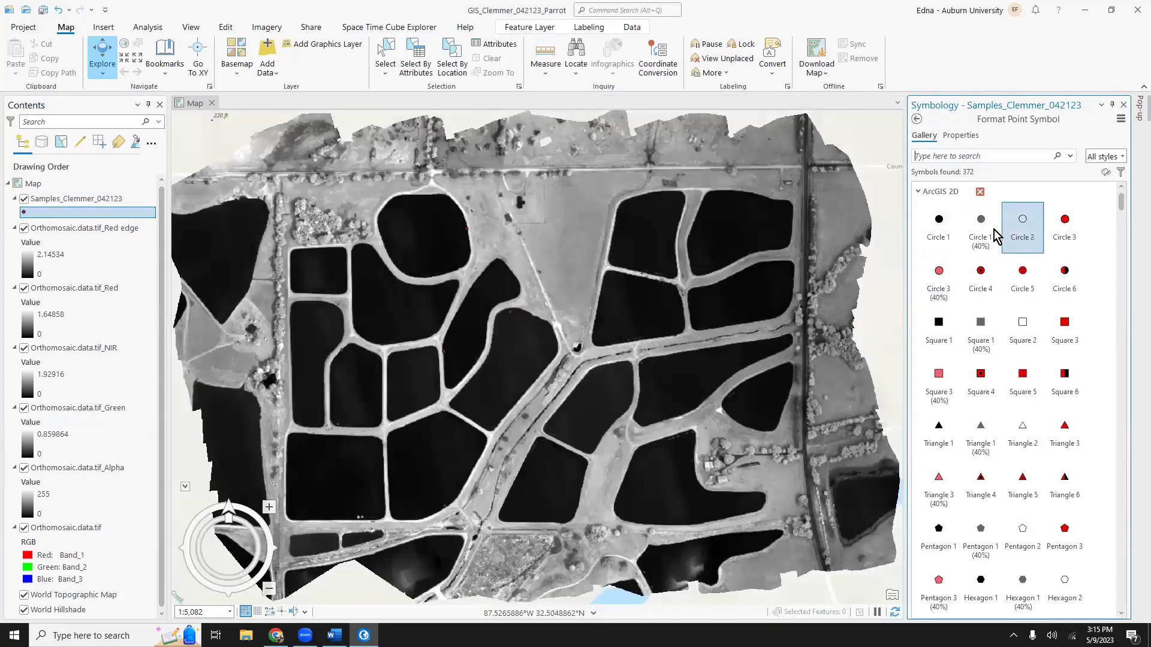
left_click(930, 273)
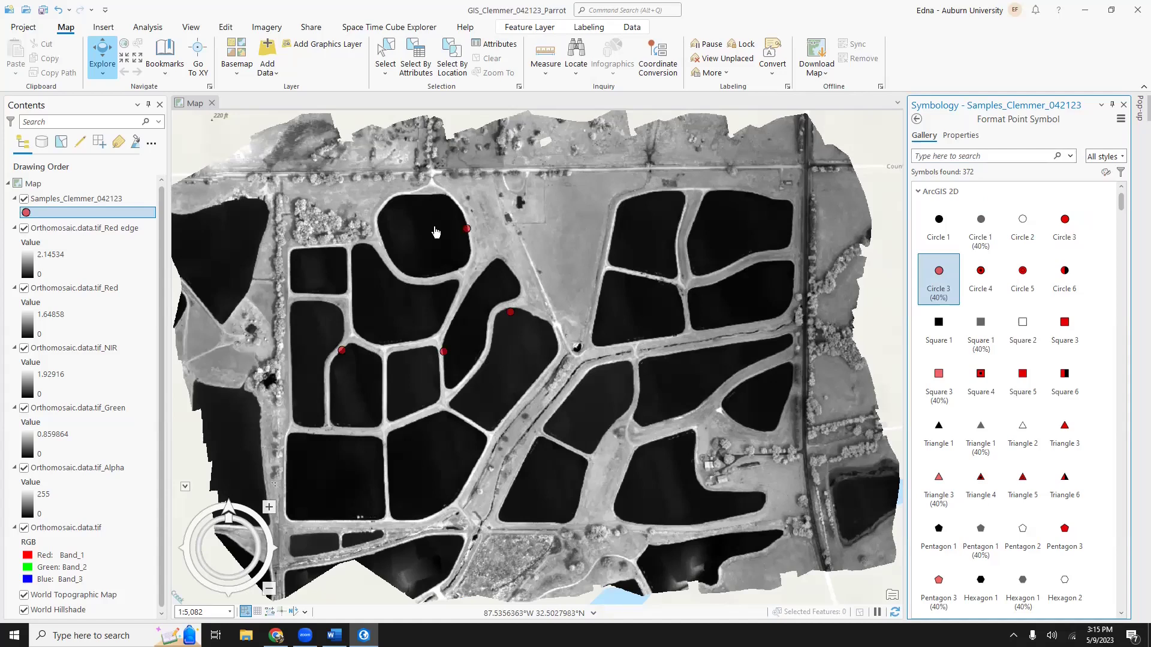
Step: Browse the point symbol gallery and change the Samples_Clemmer_042123 symbol to Circle 1
scroll(977, 442, "down", 3)
scroll(1000, 516, "down", 2)
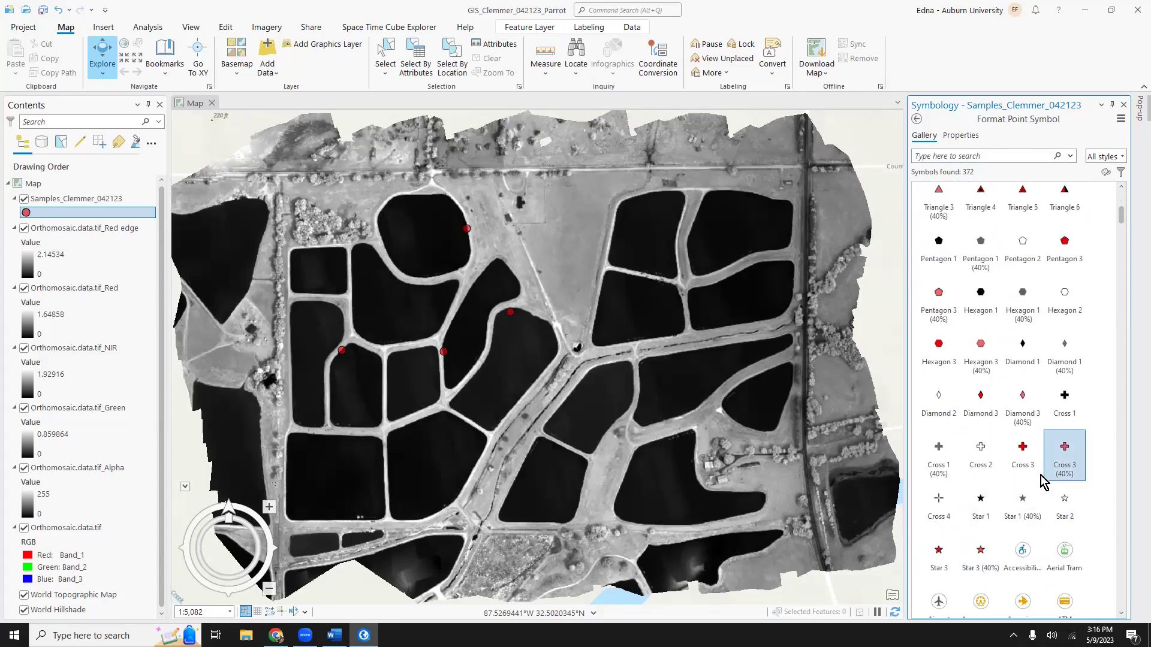
scroll(1039, 487, "down", 1)
scroll(1039, 497, "up", 1)
scroll(981, 437, "up", 2)
scroll(994, 475, "down", 3)
scroll(1019, 504, "down", 1)
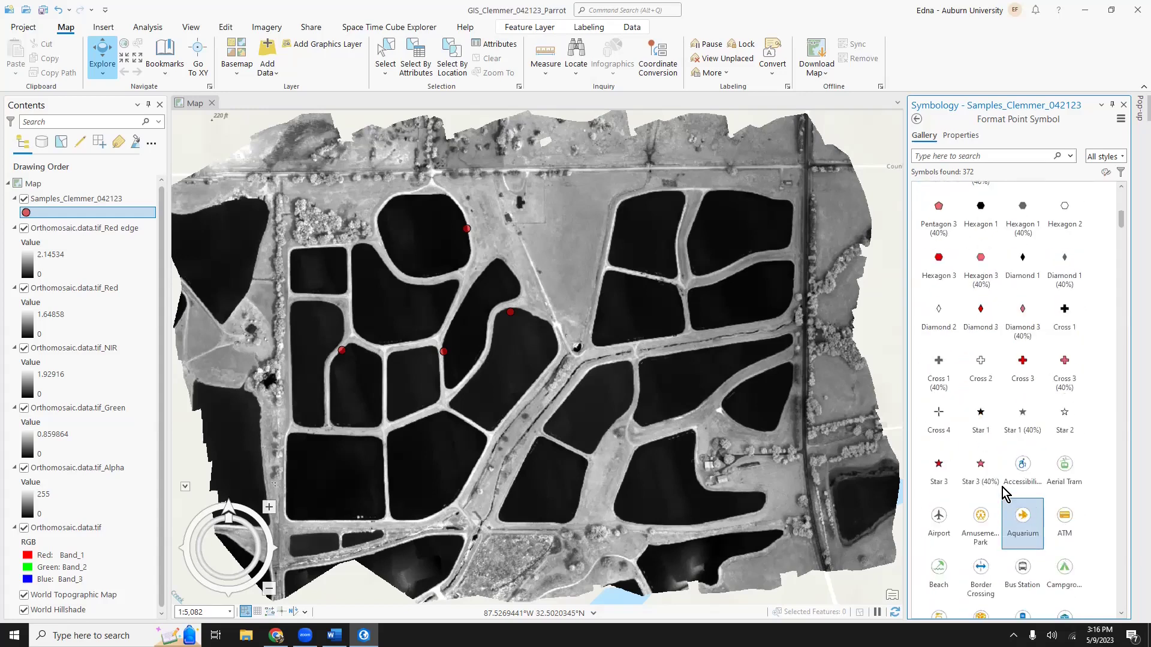
scroll(979, 462, "up", 7)
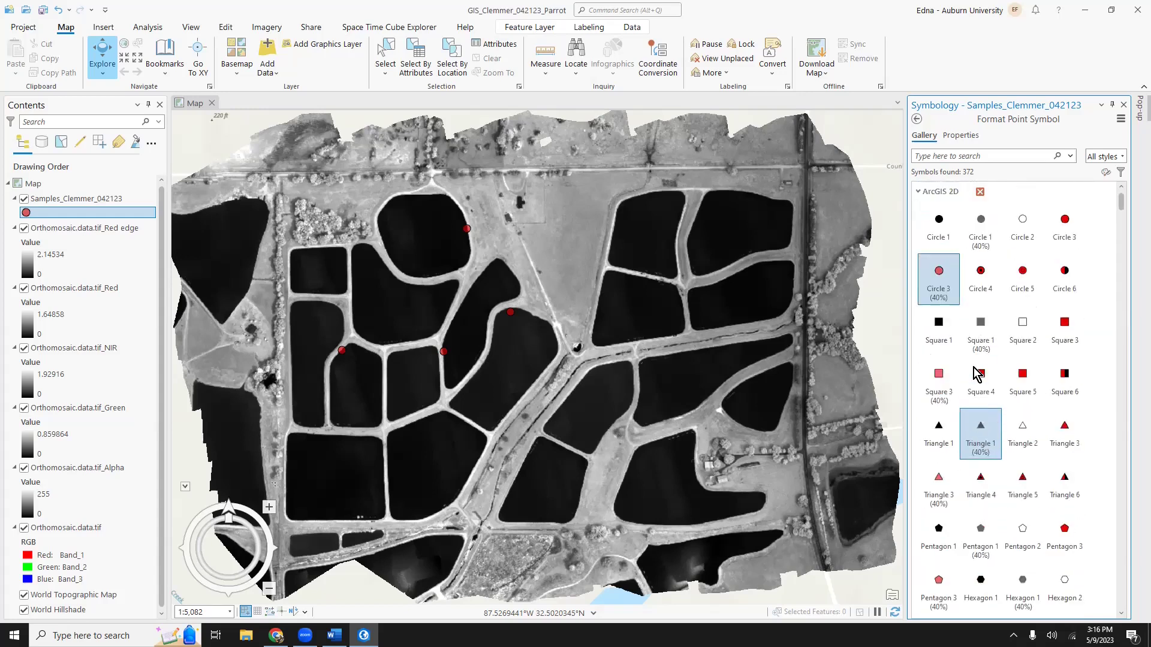
left_click(939, 221)
Step: Give the sample point symbol a yellow fill, a 1 pt outline width and a 13 pt size, and apply the changes
left_click(960, 135)
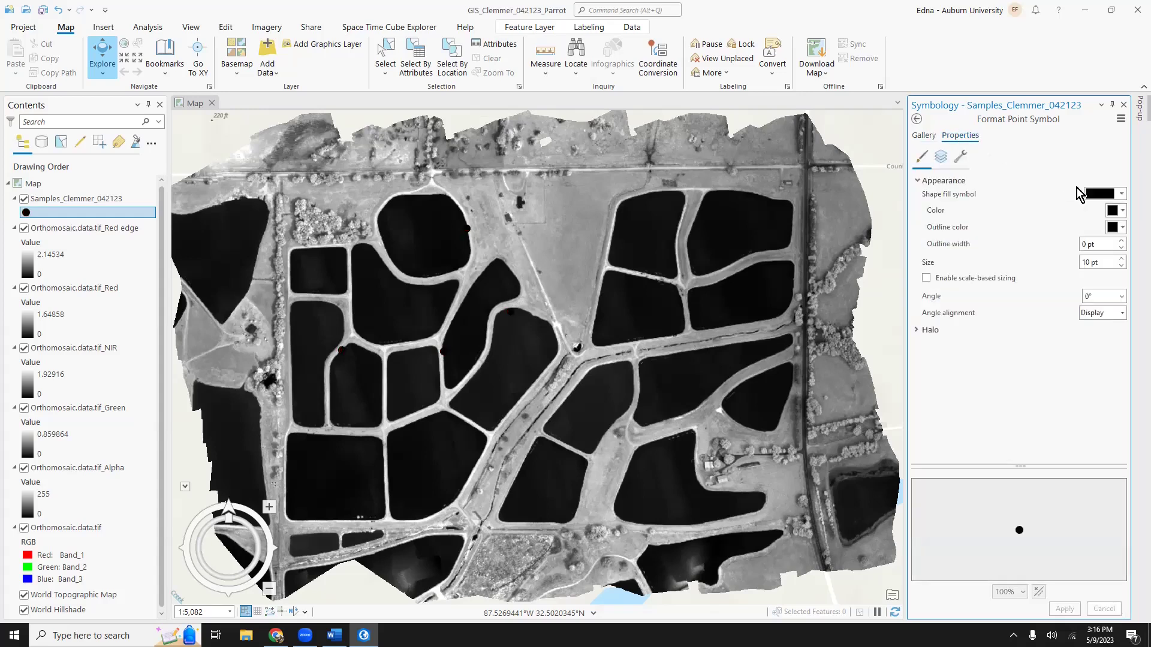
left_click(1114, 210)
left_click(1032, 266)
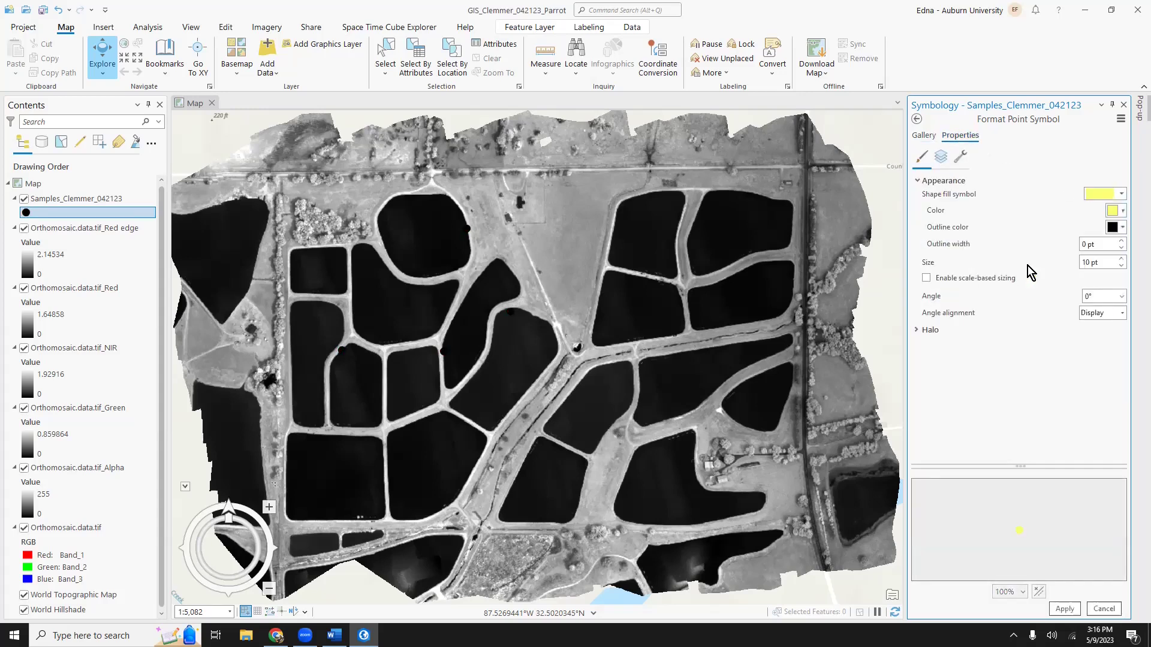
left_click(1120, 241)
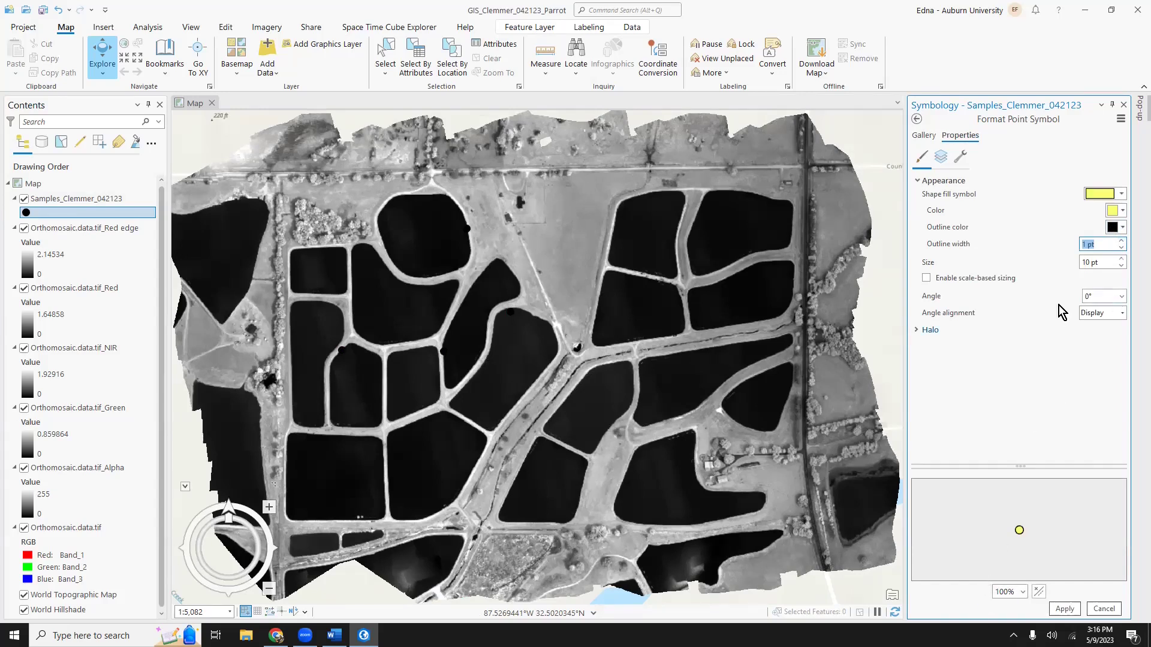
left_click(1121, 258)
left_click(1120, 258)
left_click(1120, 259)
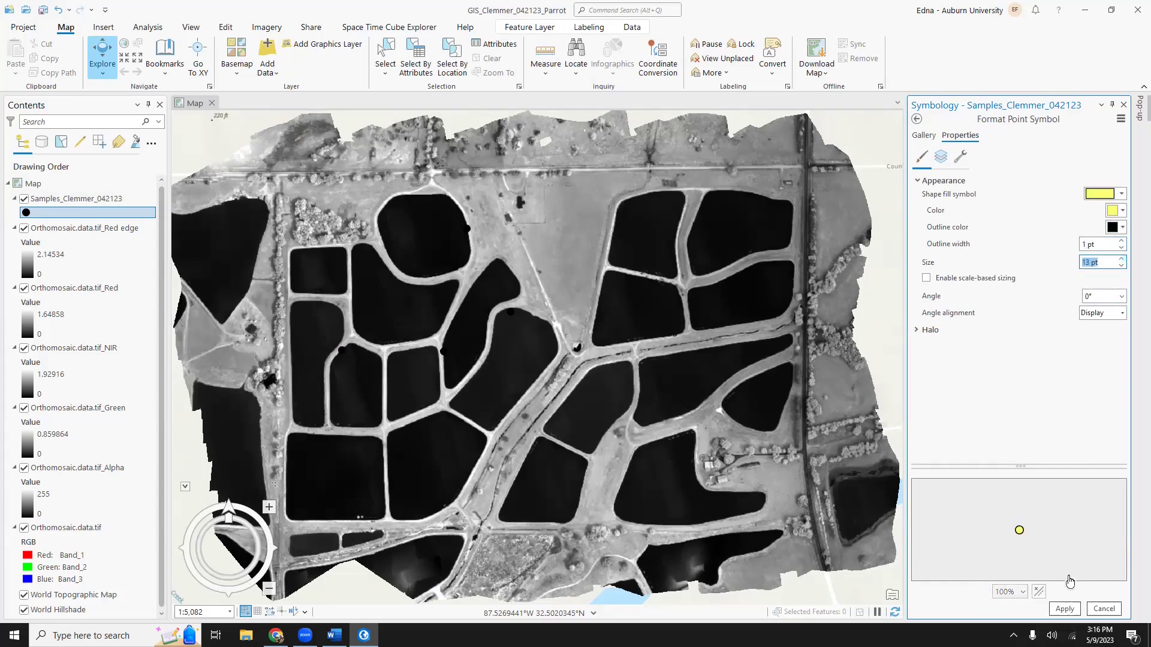
left_click(1065, 609)
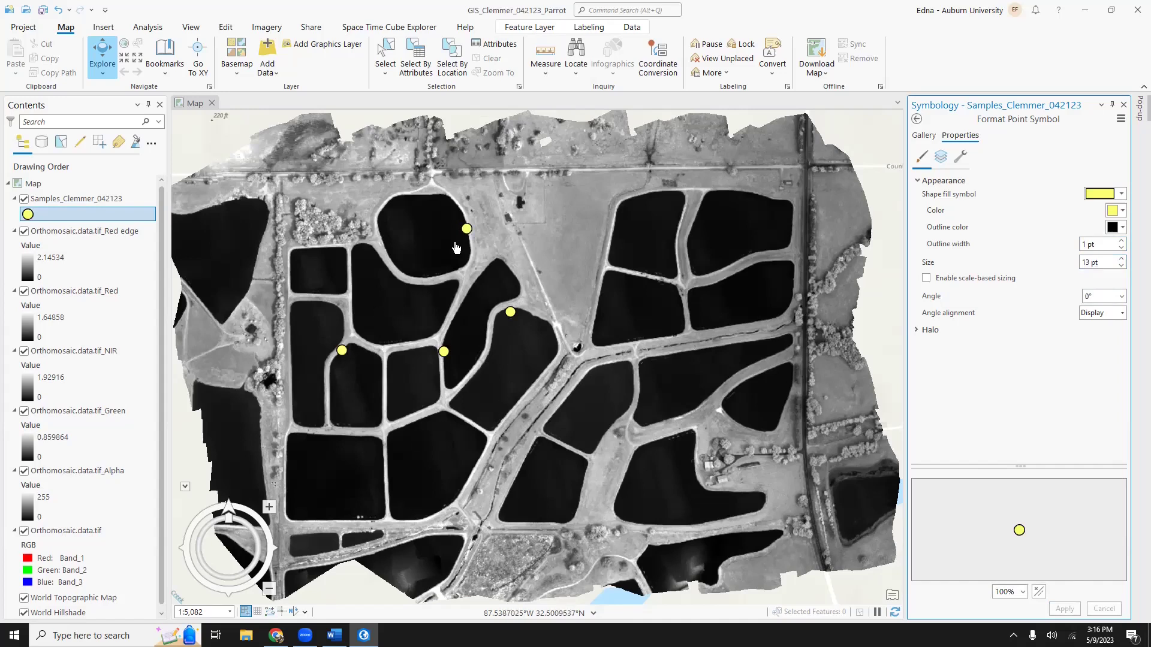
Step: Turn on labels for the Samples_Clemmer_042123 layer
left_click(57, 204)
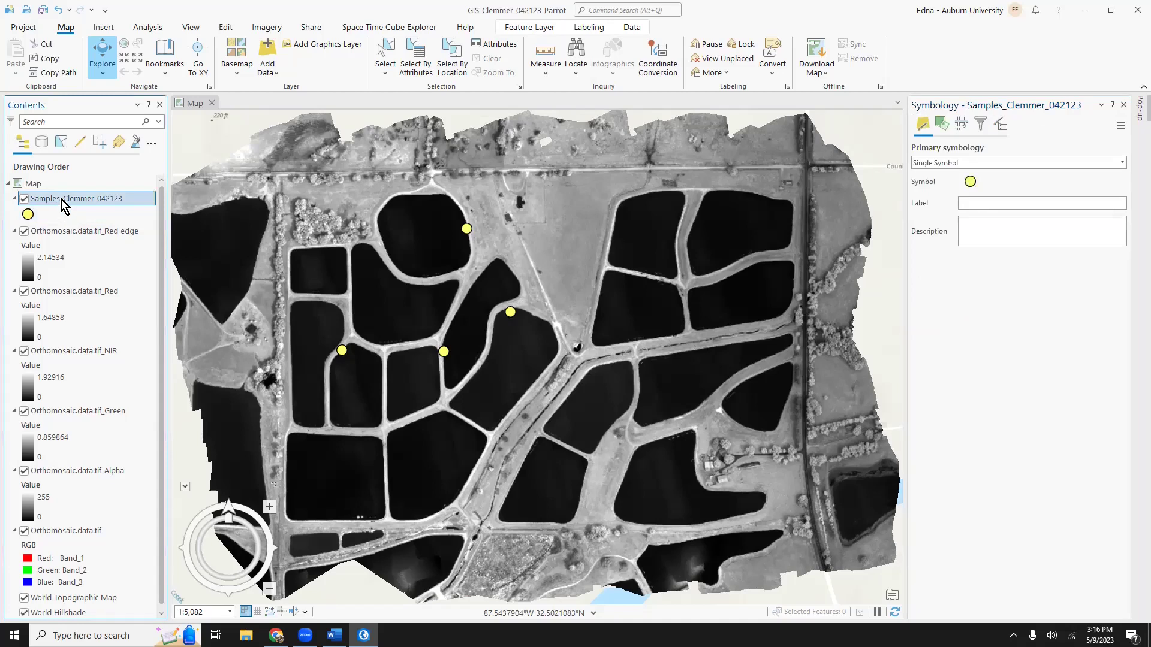
right_click(62, 200)
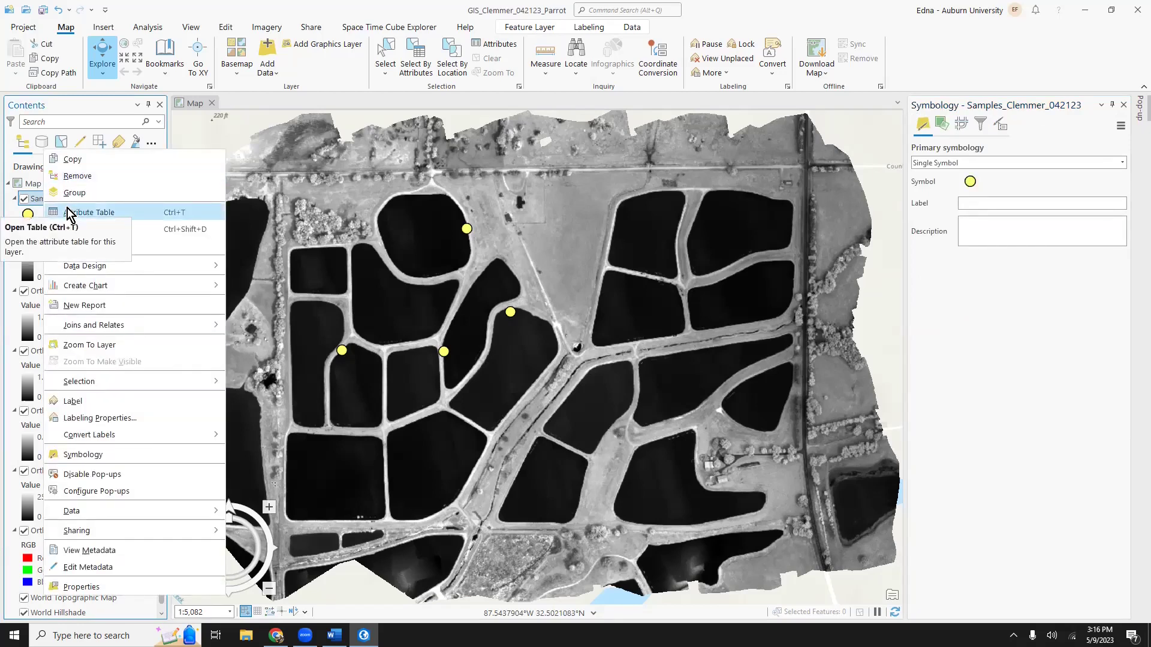
left_click(89, 405)
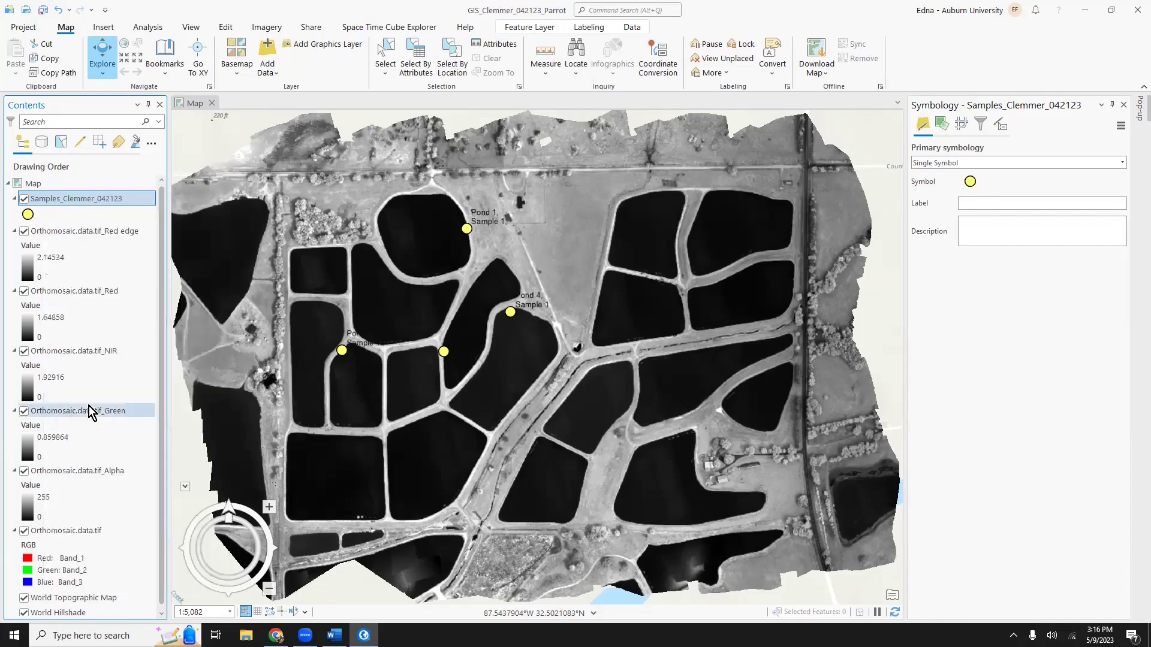
right_click(88, 200)
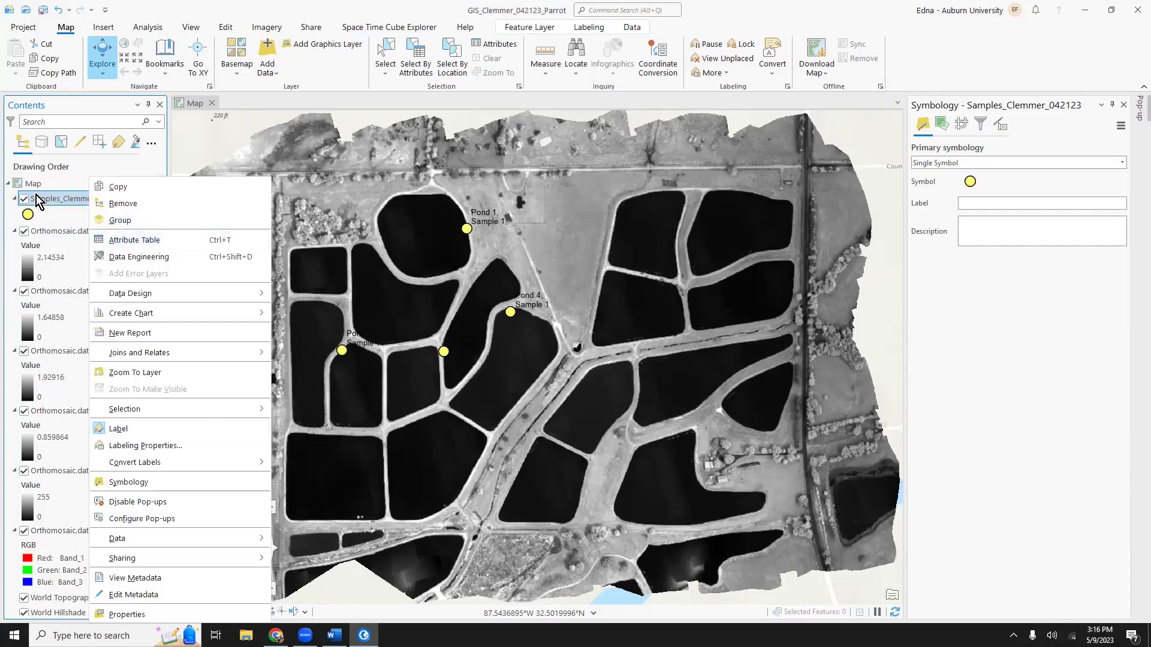
left_click(77, 203)
left_click(73, 201)
left_click(108, 210)
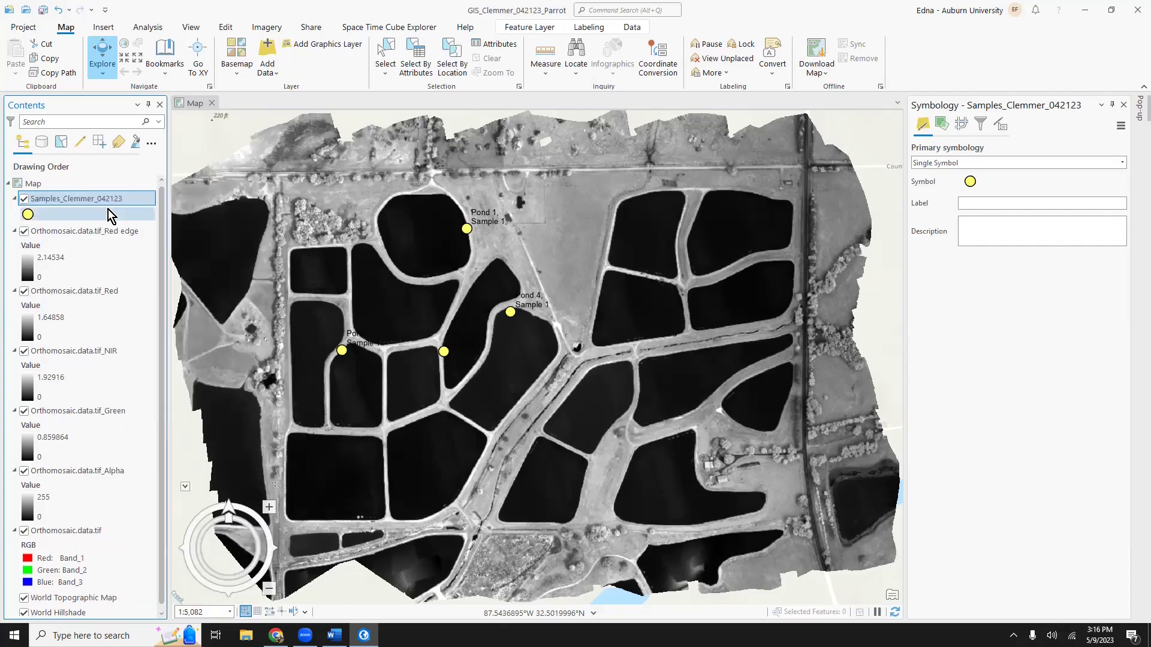
right_click(115, 200)
left_click(136, 221)
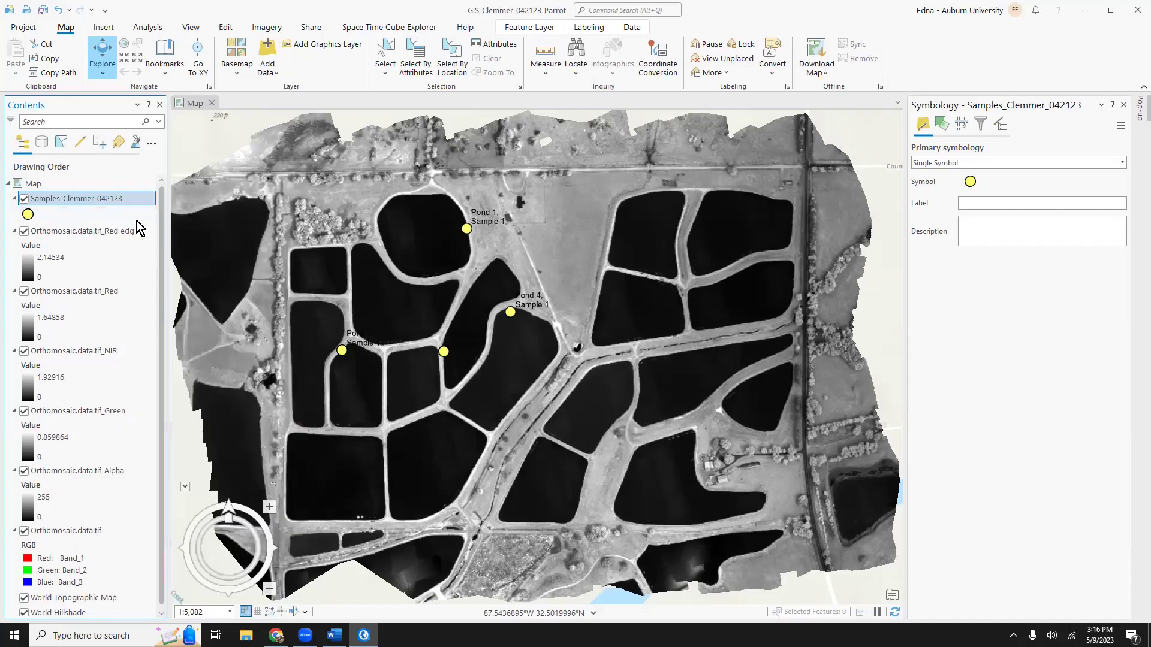
left_click(73, 211)
Step: Examine the GCPName field in the attribute table of Samples_Clemmer_042123, and close the table and the symbology settings
right_click(81, 196)
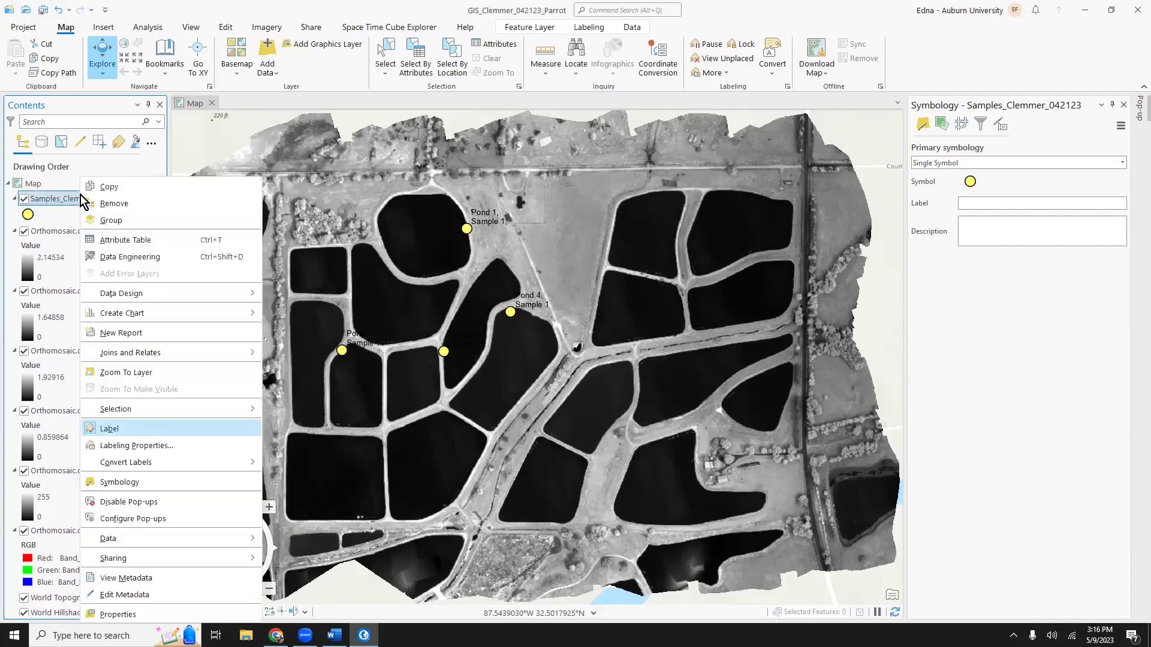
left_click(128, 240)
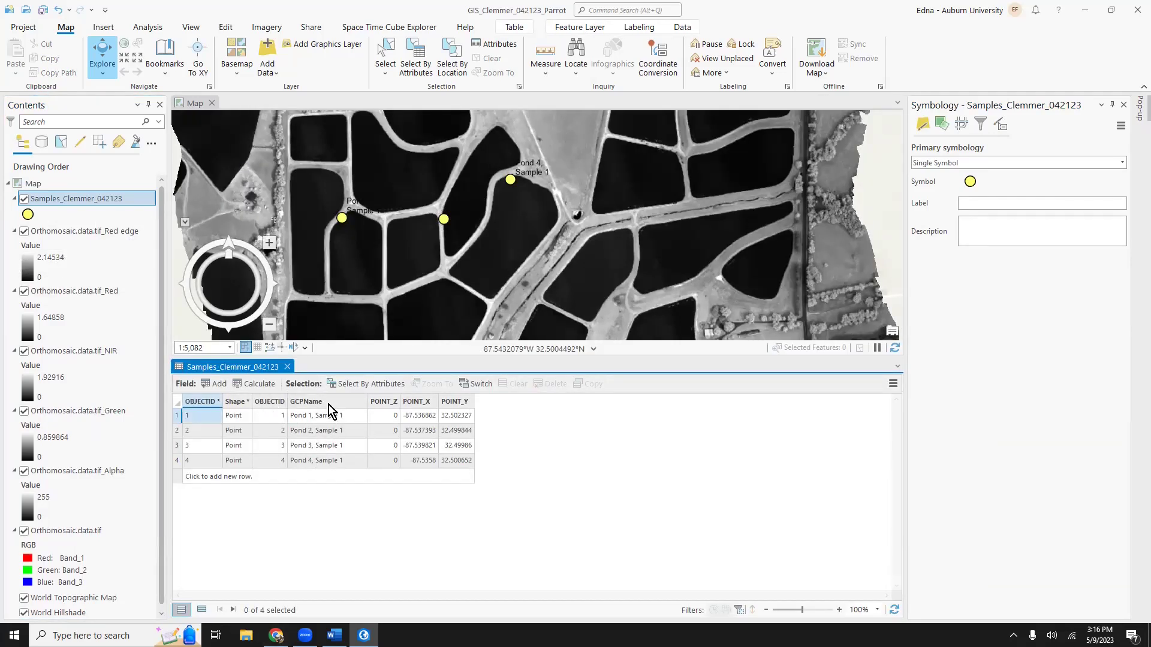
mouse_move(324, 403)
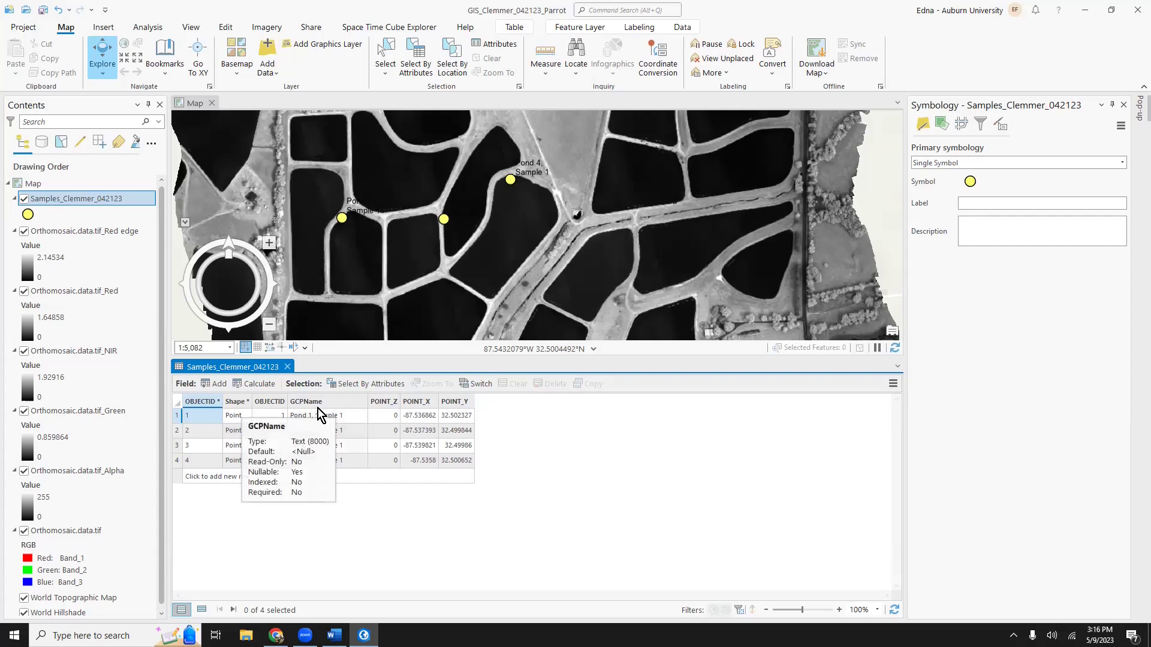
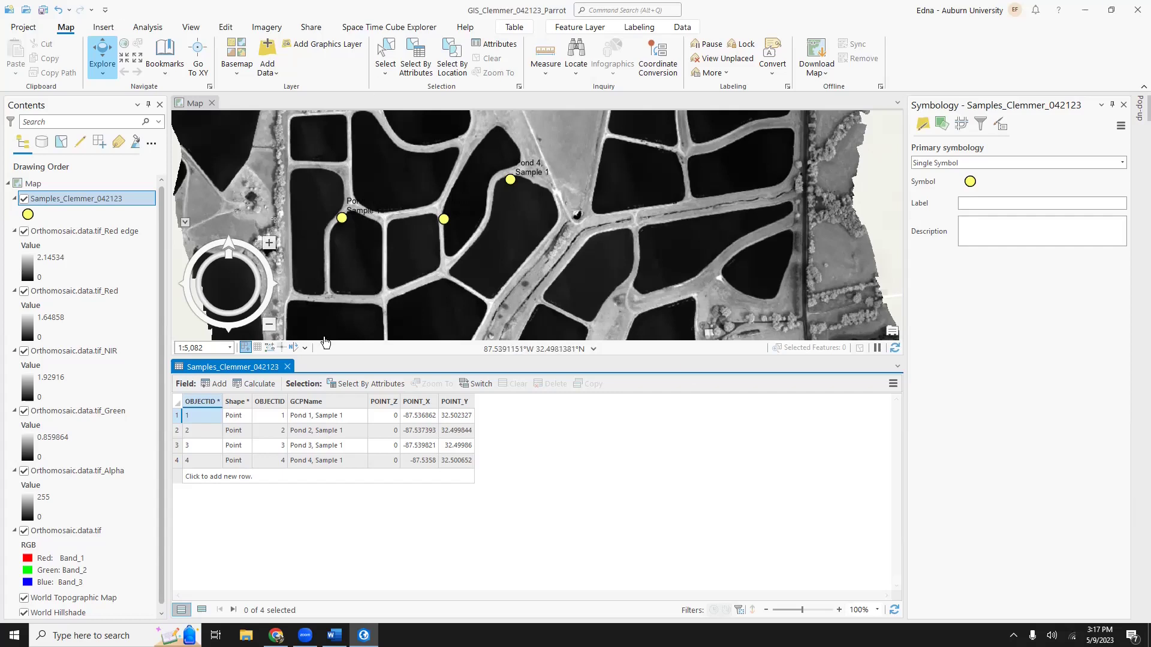
left_click(287, 371)
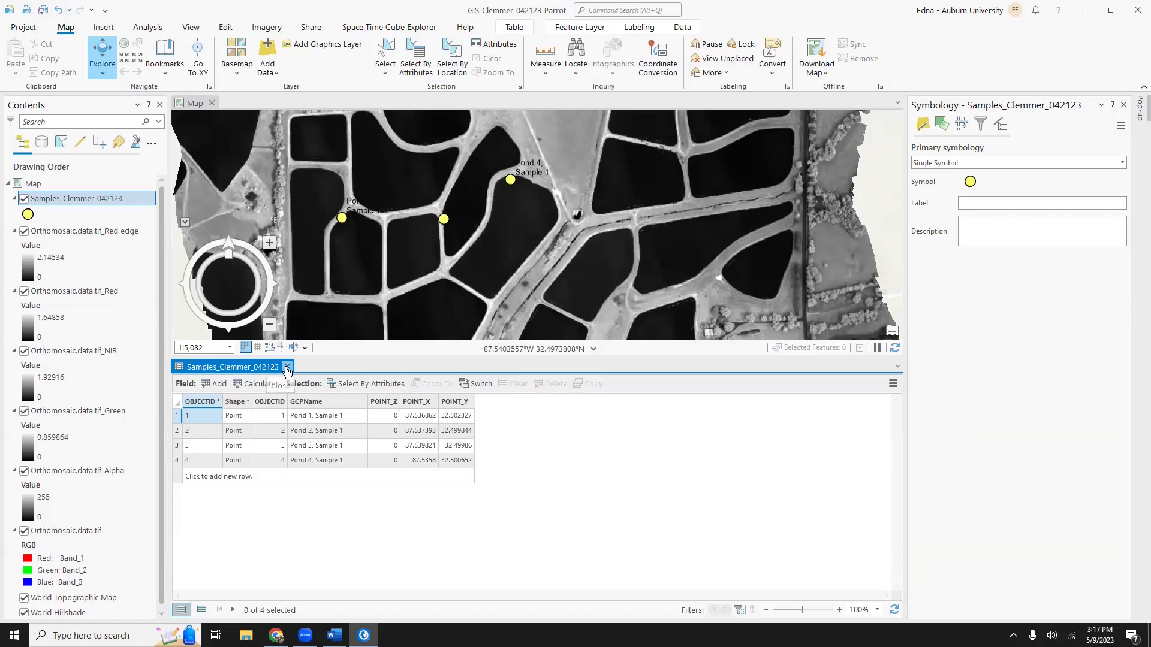
left_click(1123, 106)
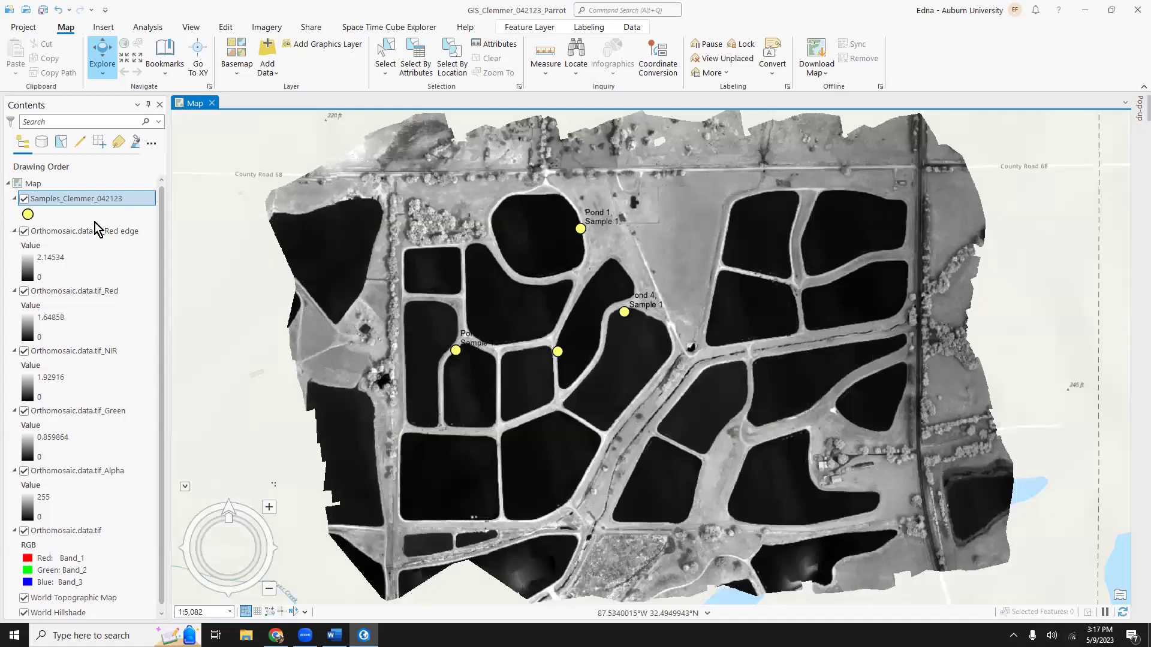
Step: Open the geoprocessing tools, search them for "raster" and clear the search
left_click(148, 30)
left_click(150, 51)
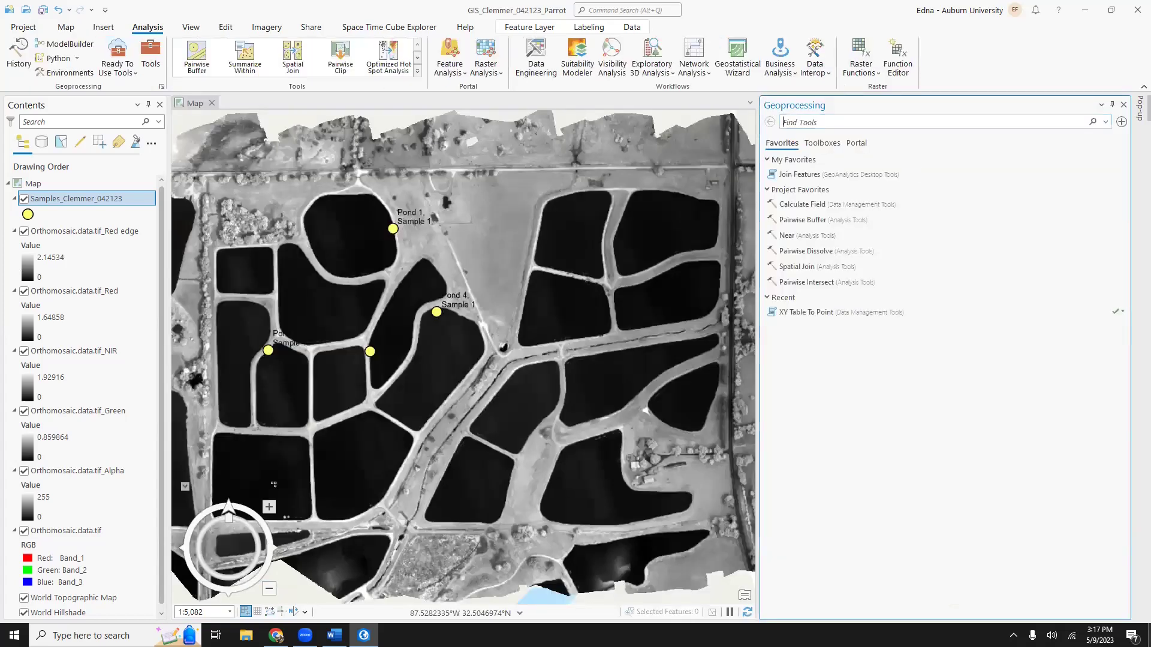
type("raster")
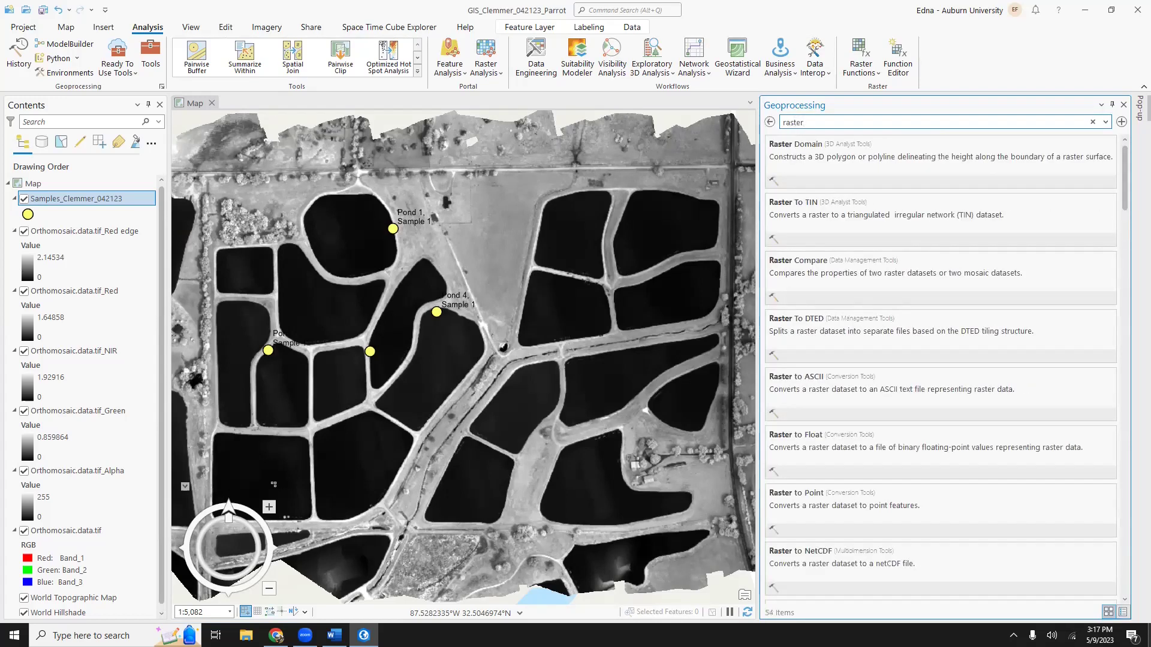
key("BackSpace")
key("BackSpace")
key("BackSpace")
key("BackSpace")
key("BackSpace")
key("BackSpace")
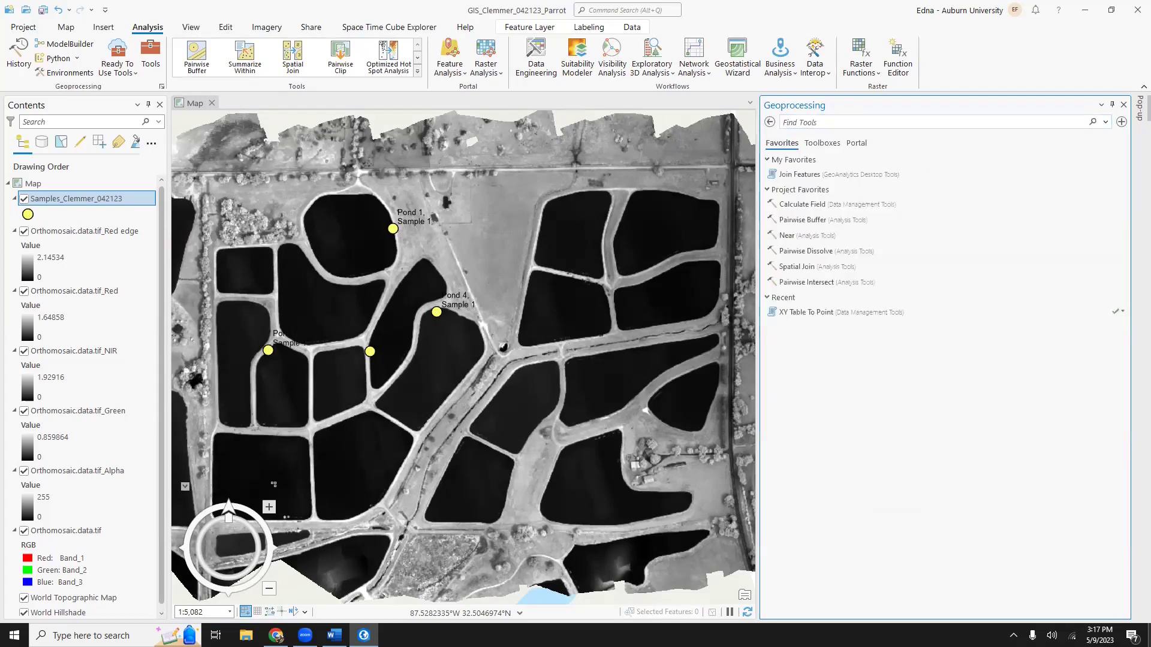
Step: Open the Raster Calculator from the Map Algebra toolset of the Image Analyst Tools
left_click(814, 145)
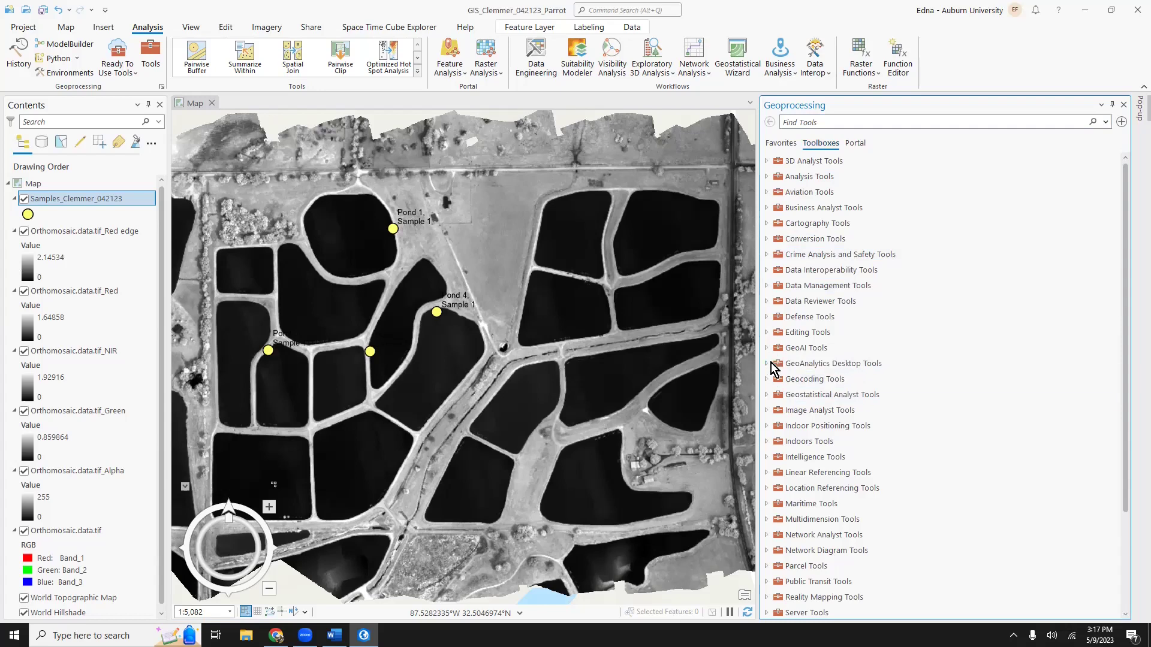
left_click(767, 412)
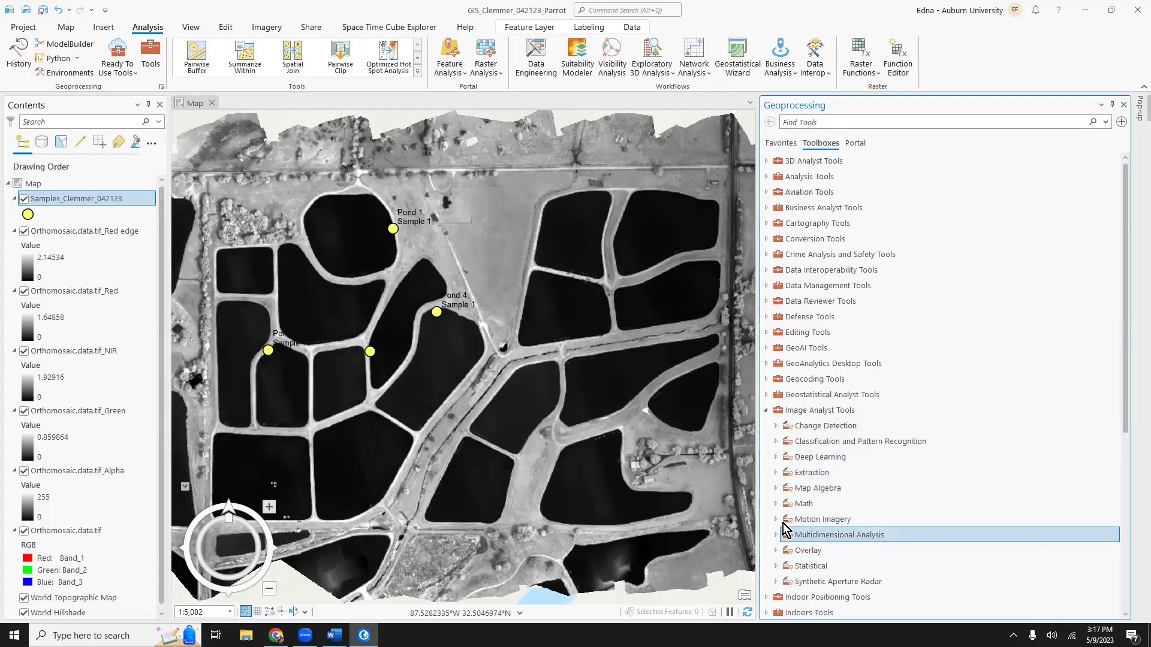
left_click(776, 489)
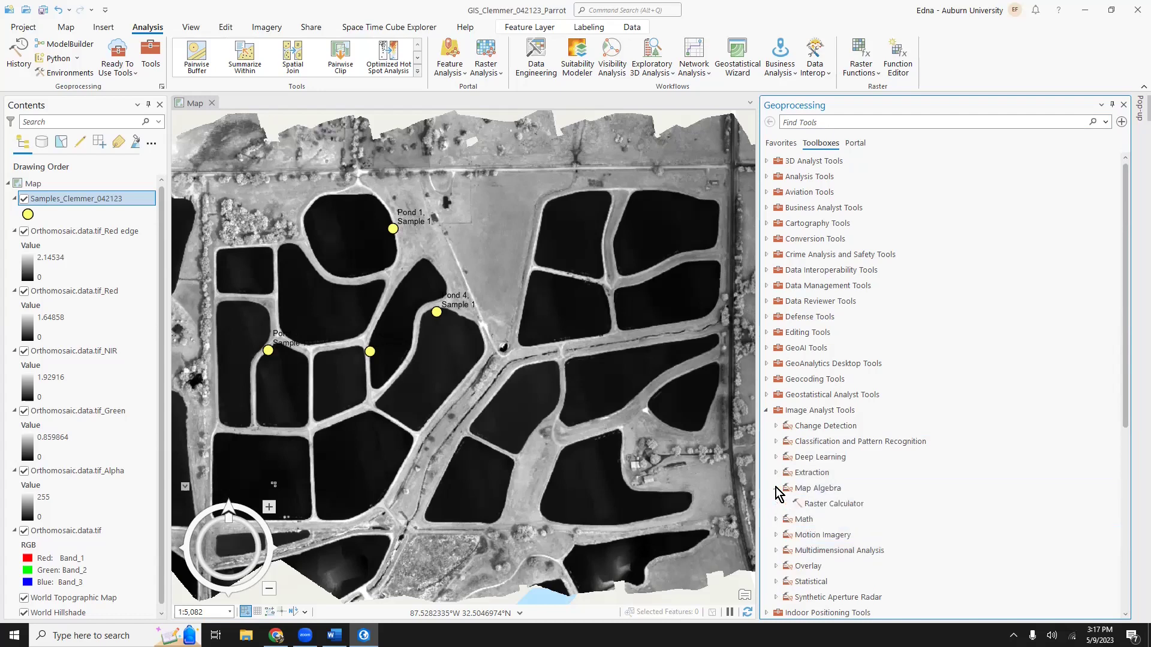
double_click(815, 506)
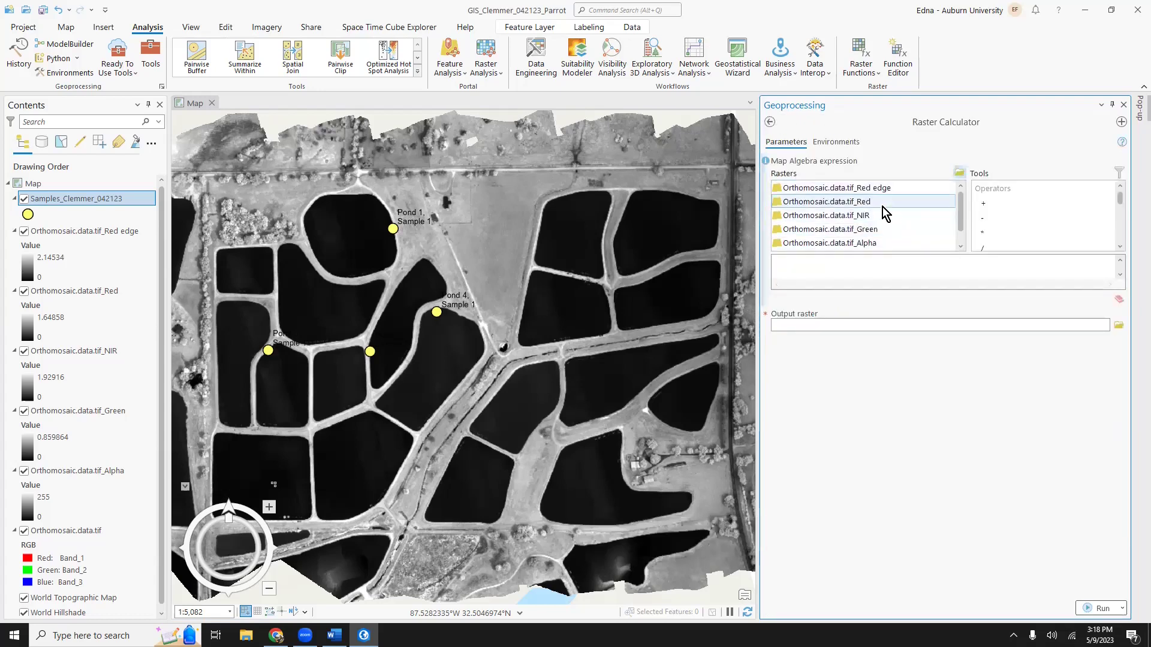
Step: Start the map algebra expression with an opening parenthesis and Orthomosaic.data.tif_NIR minus Orthomosaic.data.tif_Red
left_click(855, 273)
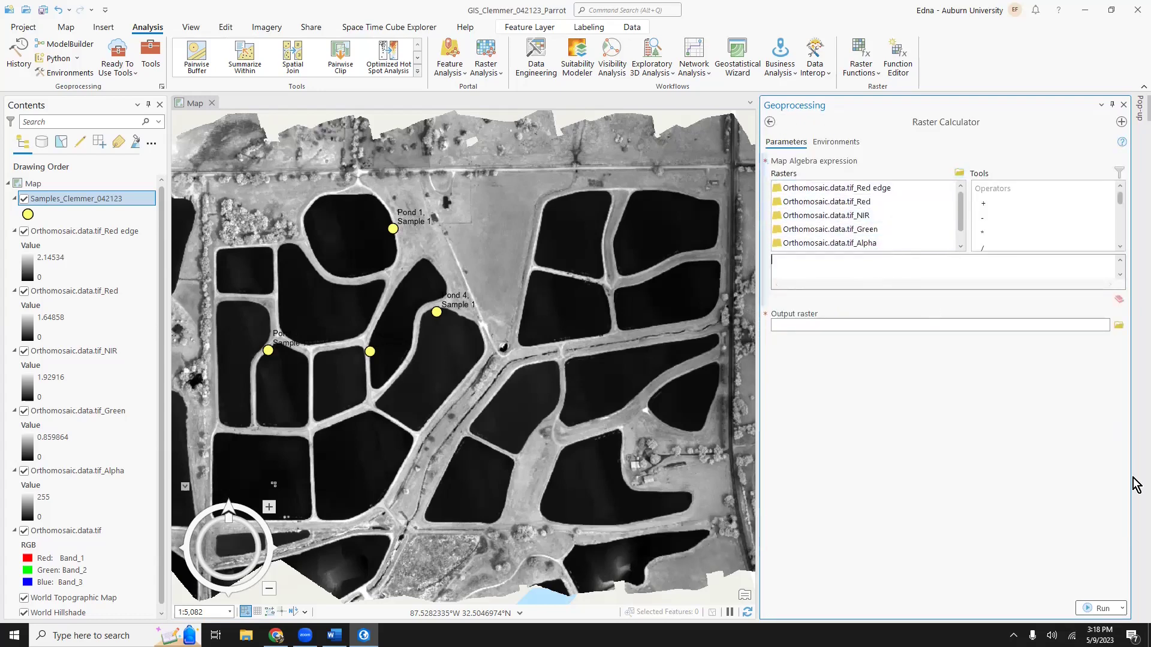
type("(")
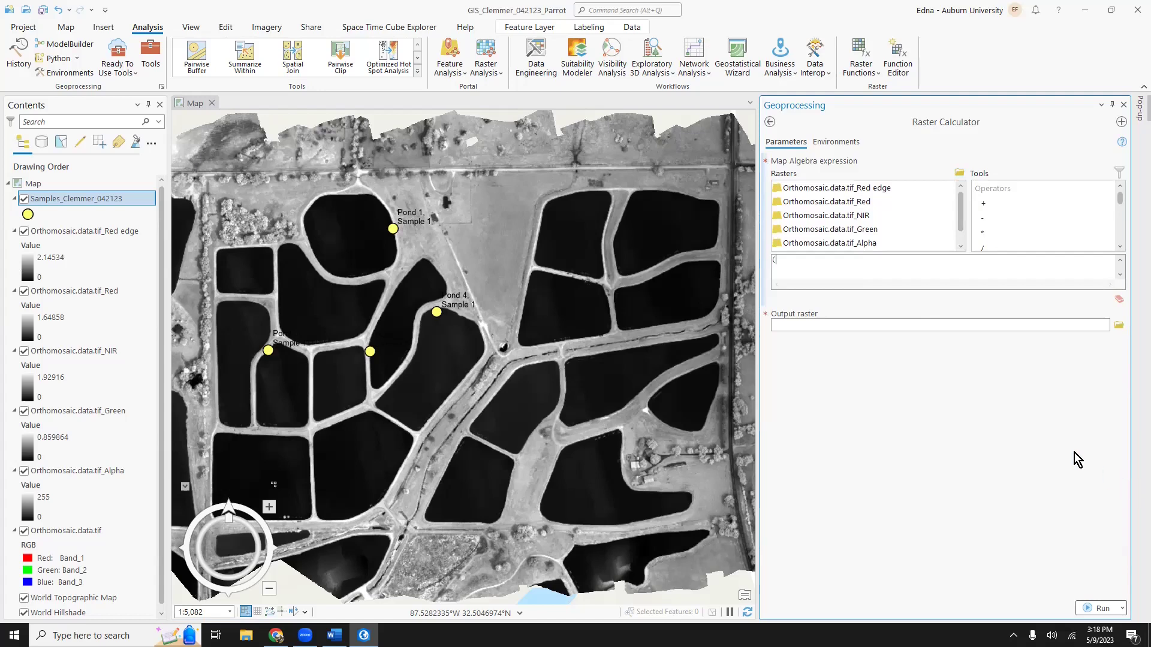
left_click(867, 218)
double_click(867, 218)
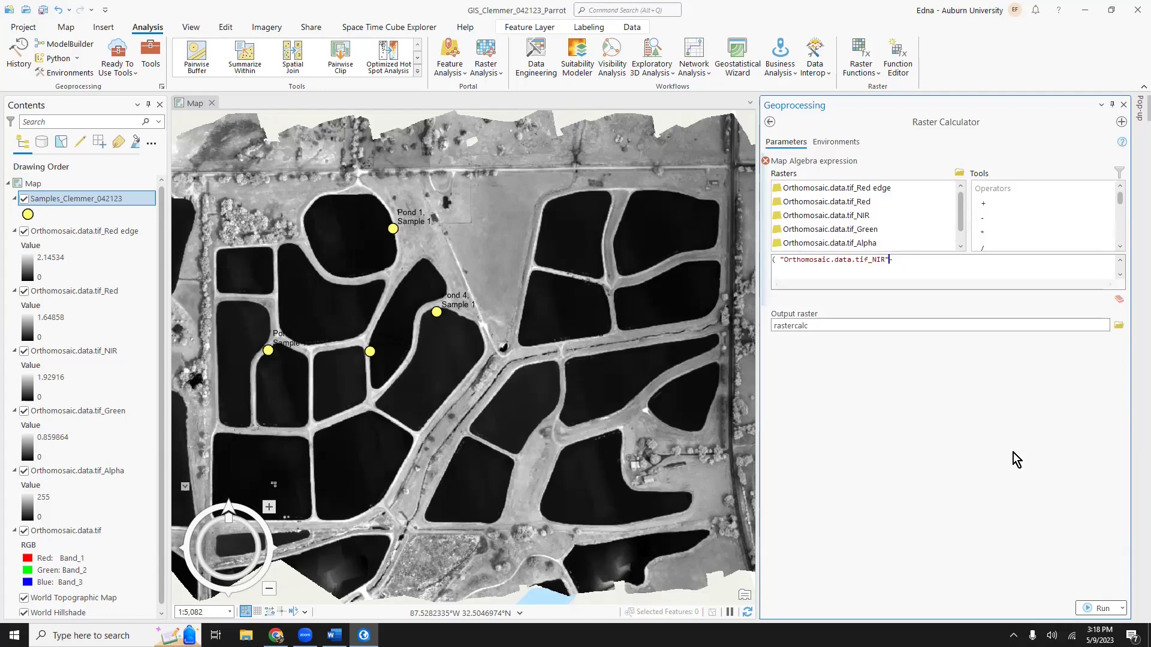
type("-")
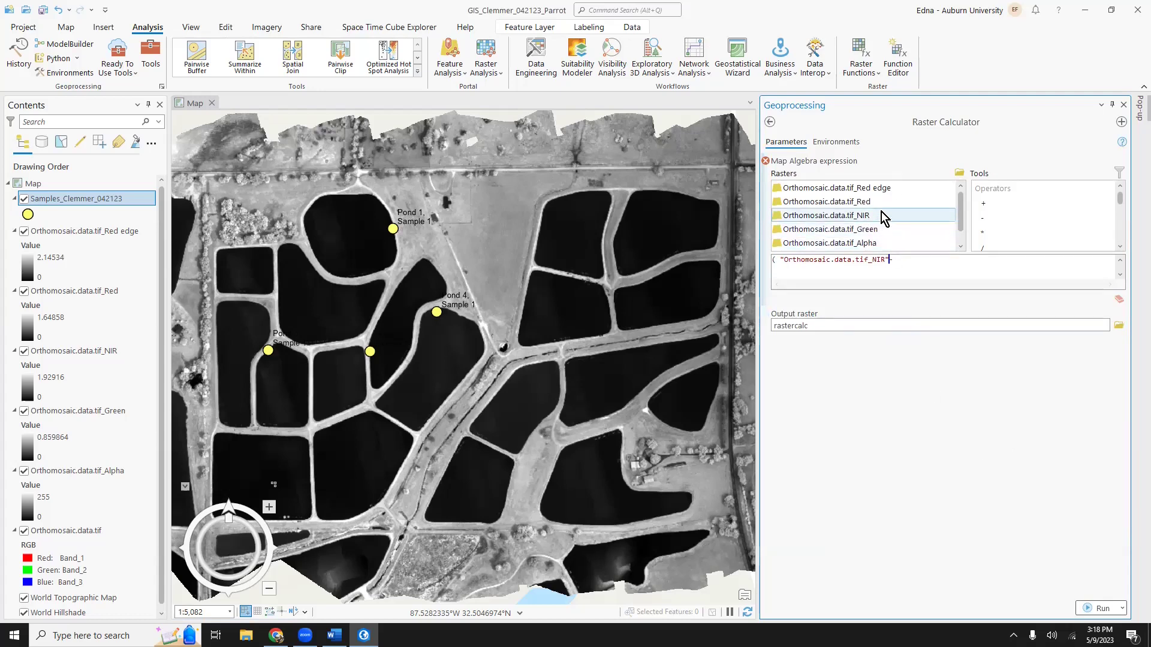
left_click(884, 204)
double_click(884, 204)
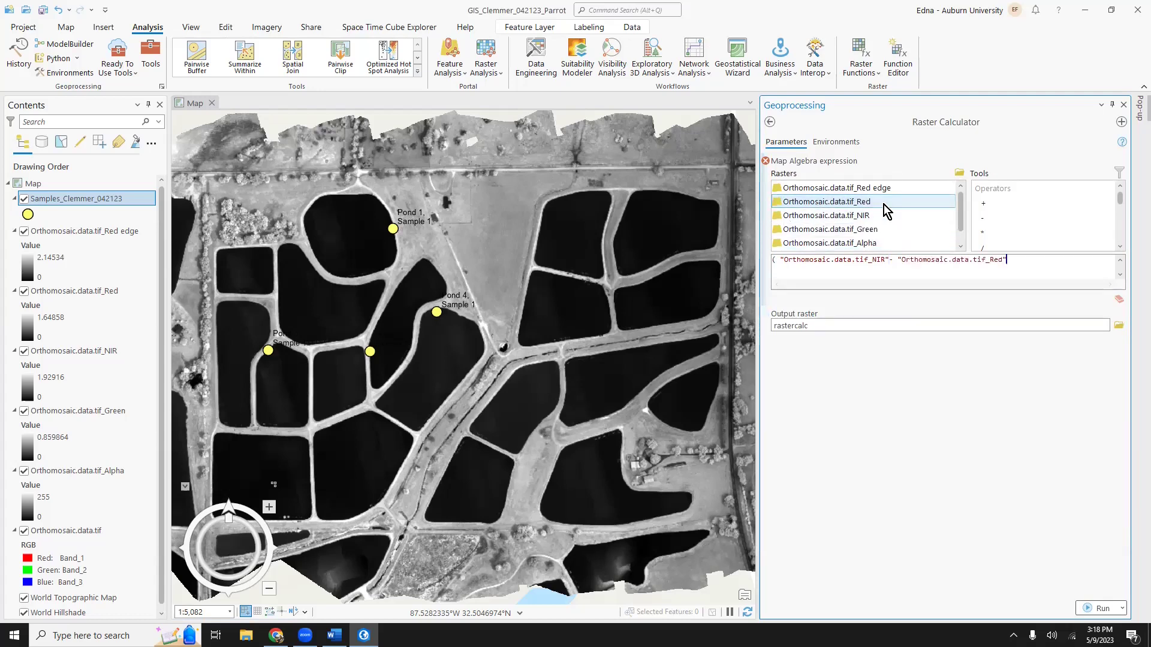
Step: Close the numerator and divide it by the parenthesized sum of Orthomosaic.data.tif_NIR and Orthomosaic.data.tif_Red
type(")/(")
left_click(886, 214)
left_click(886, 214)
double_click(886, 214)
type("+")
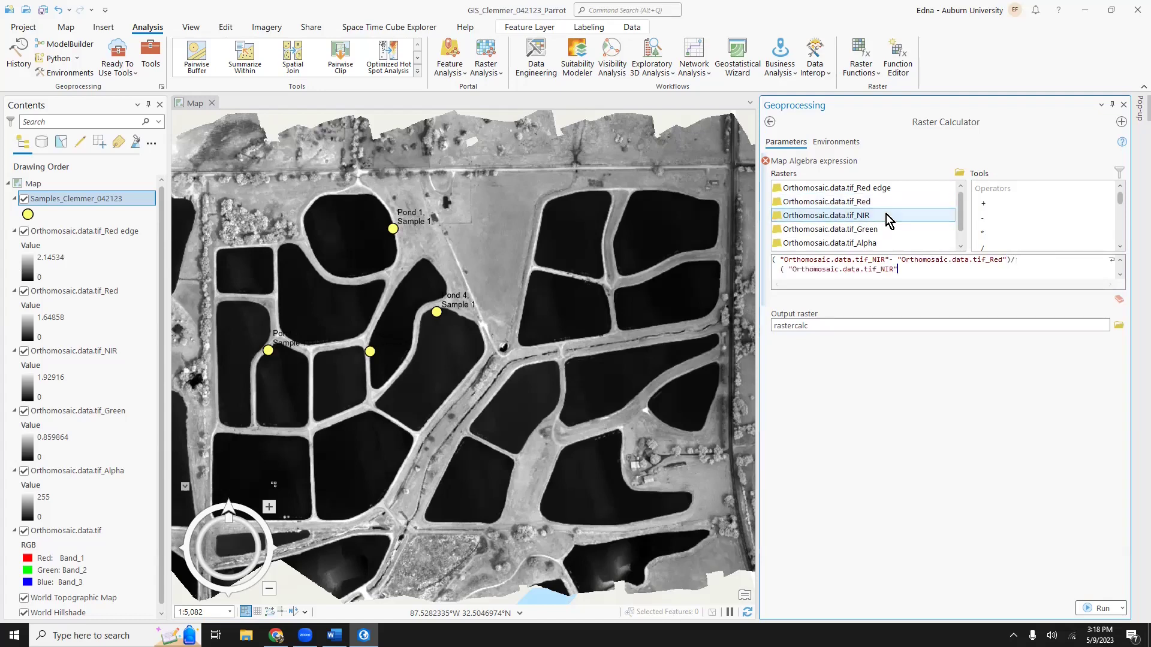
left_click(876, 207)
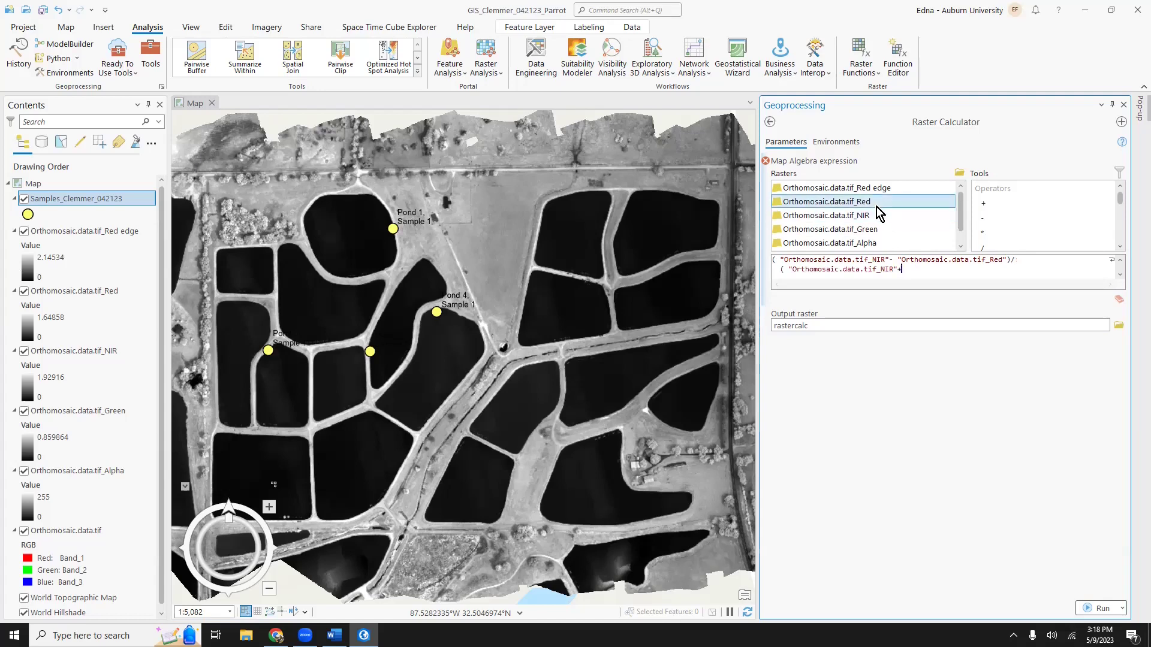
double_click(876, 207)
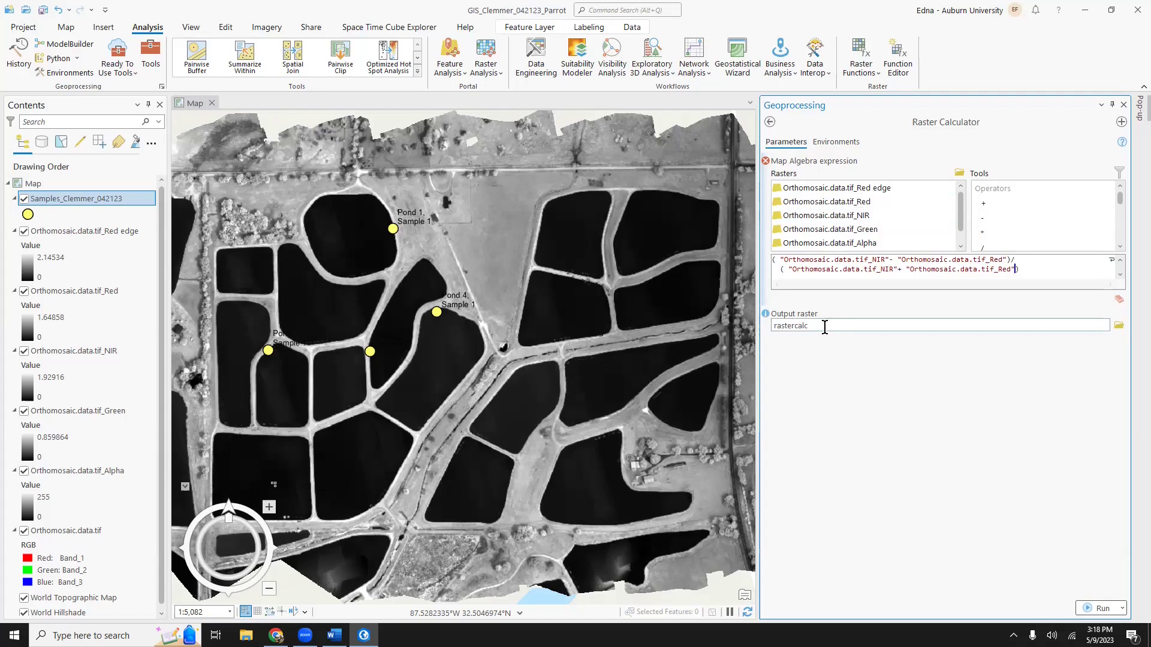
Step: Name the Raster Calculator's output raster NDVI_Clemmer_042123_Parrot
left_click_drag(825, 326, 976, 333)
left_click_drag(1073, 327, 1133, 332)
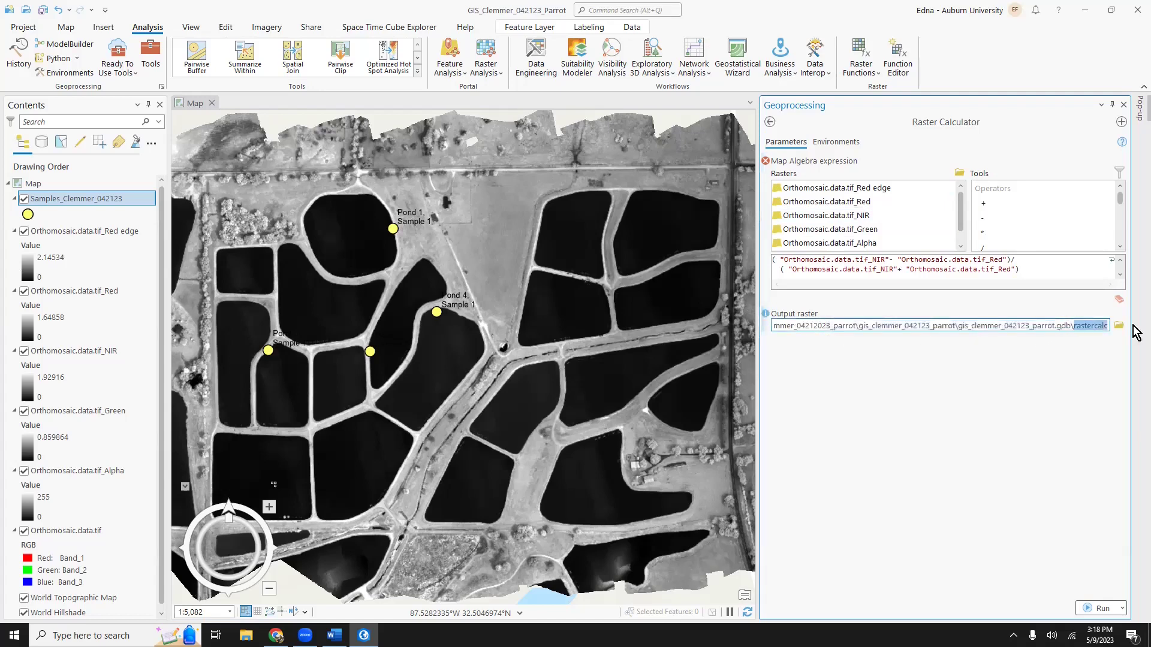
type("NDVI")
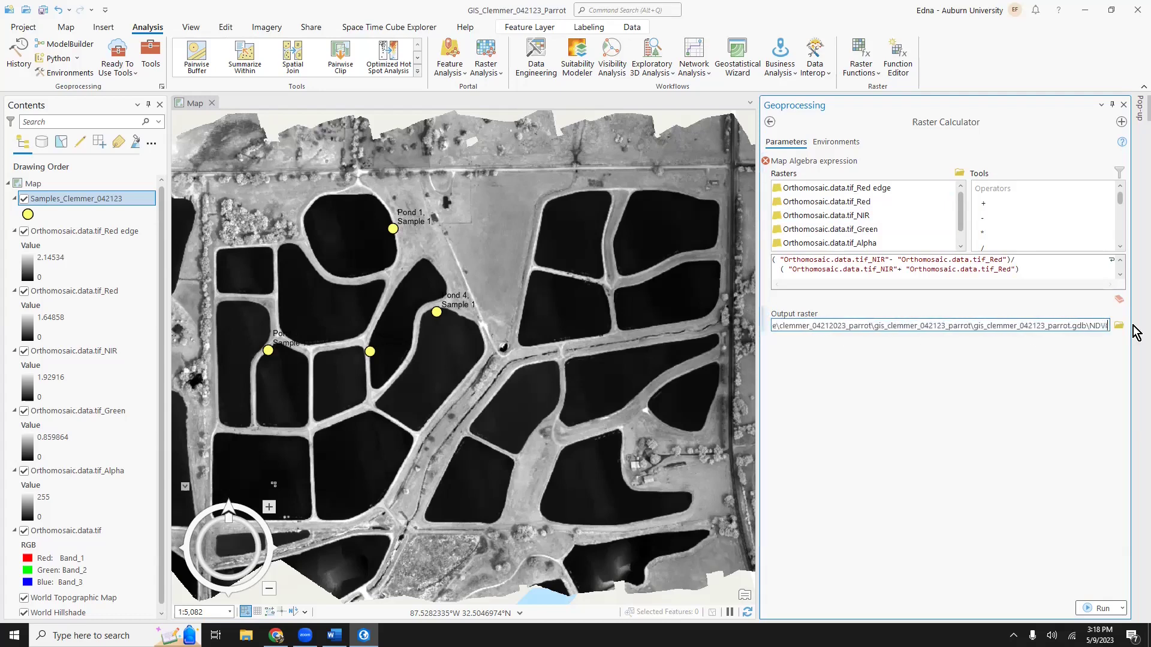
type("_Cl")
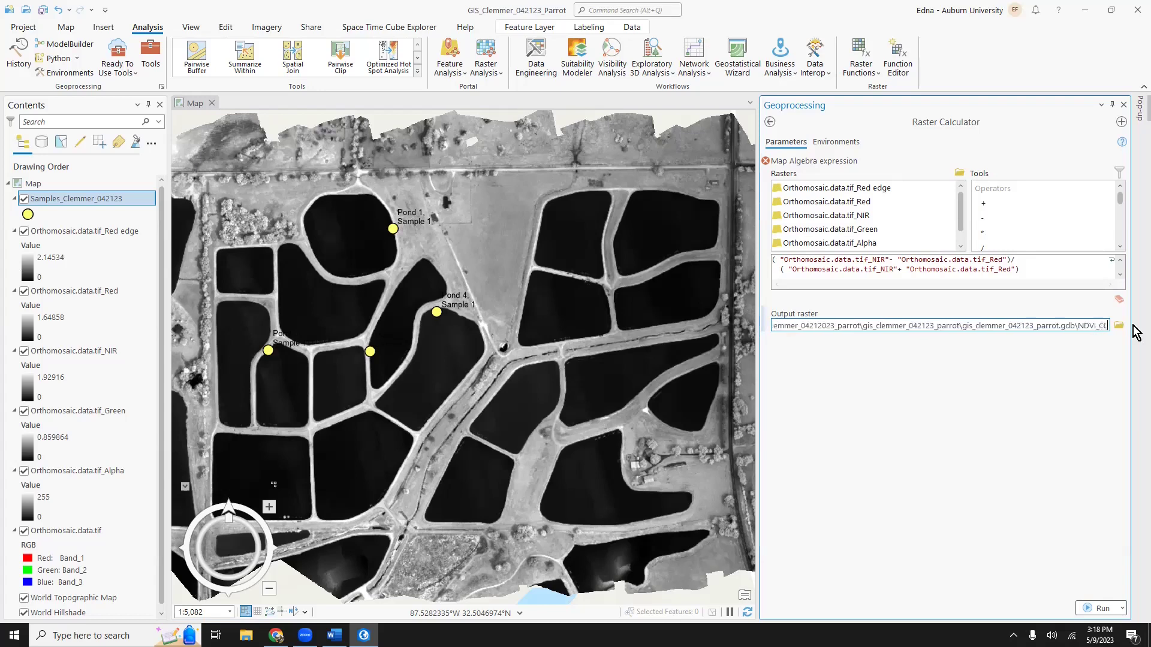
type("e")
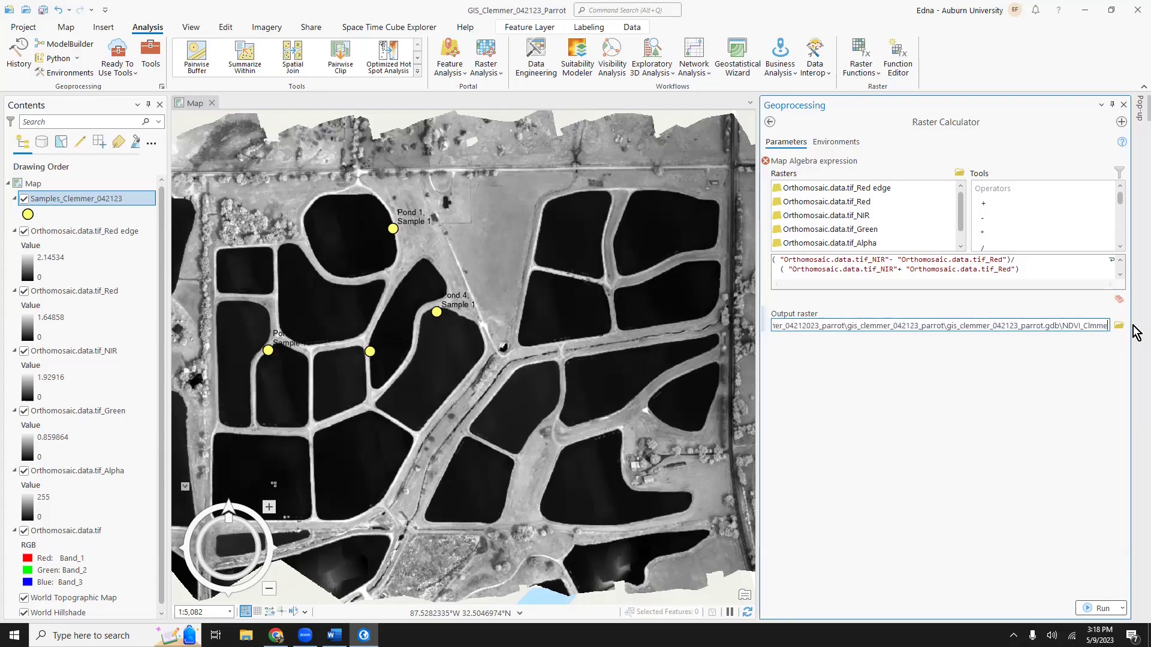
type("mmer")
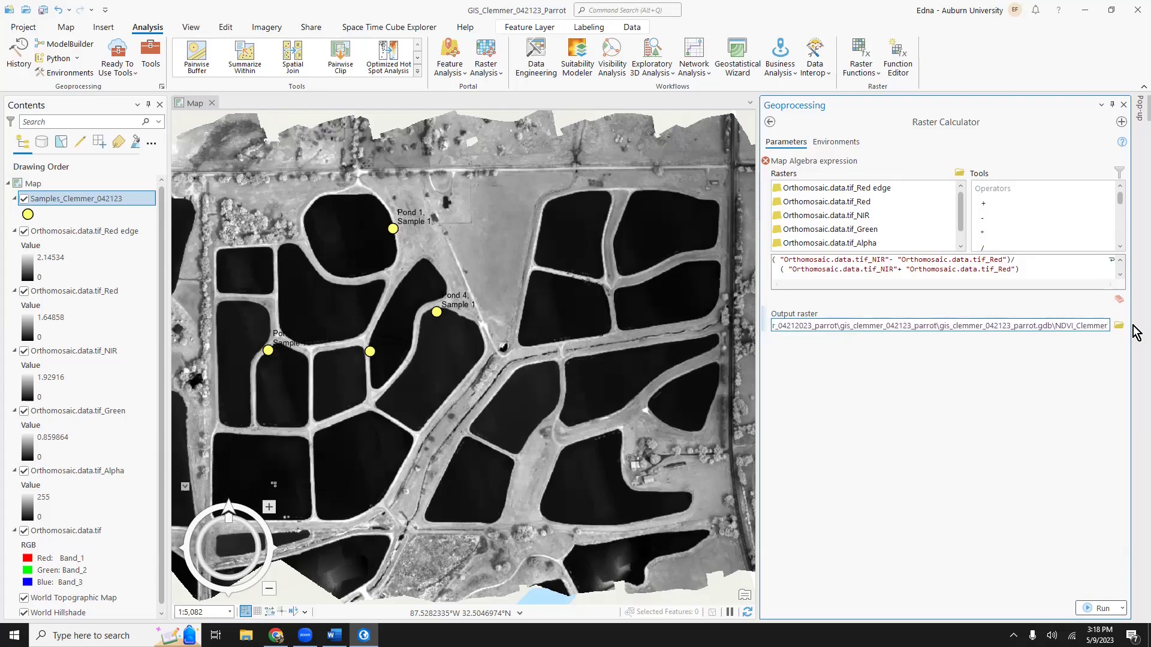
type("_")
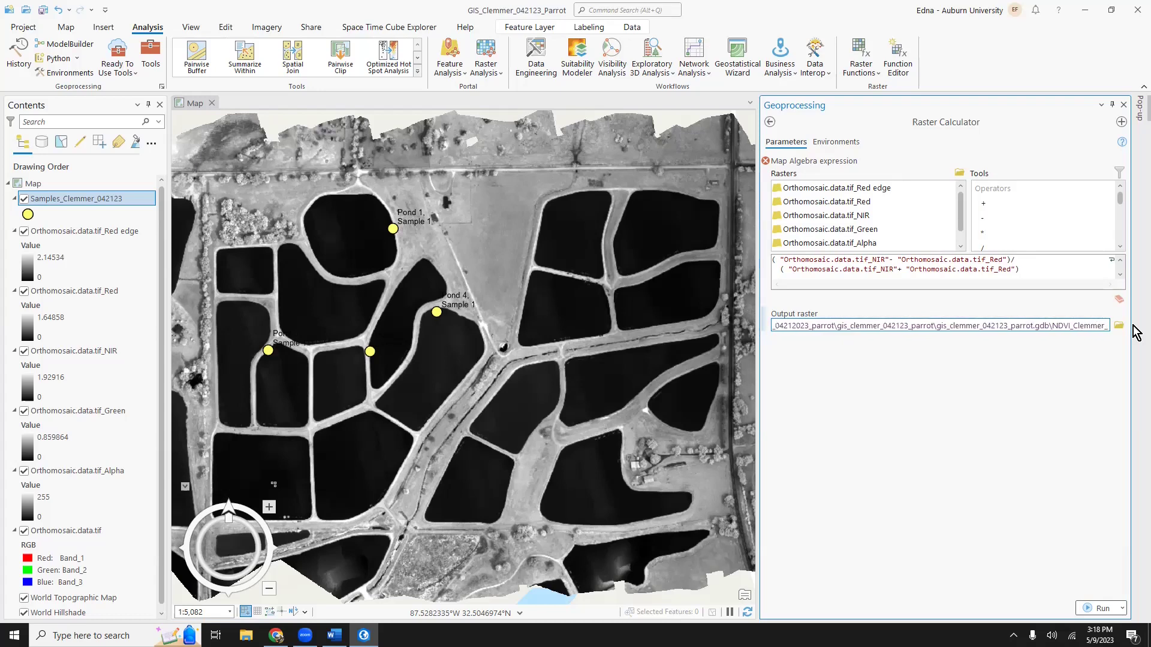
type("0421")
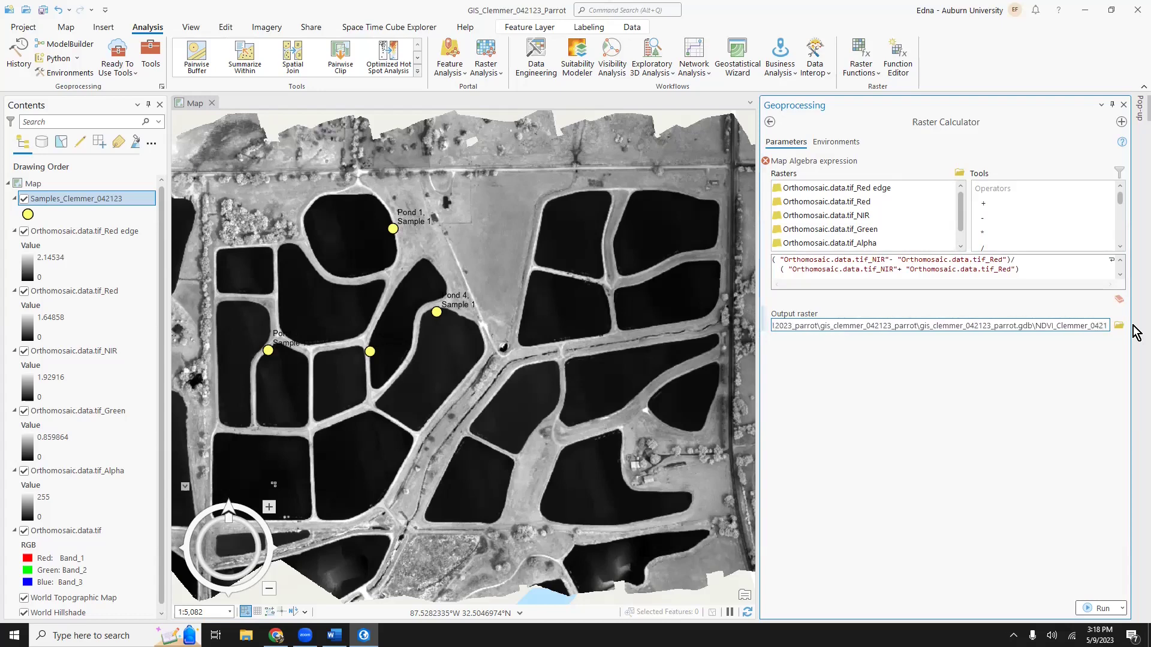
type("23_Parrot")
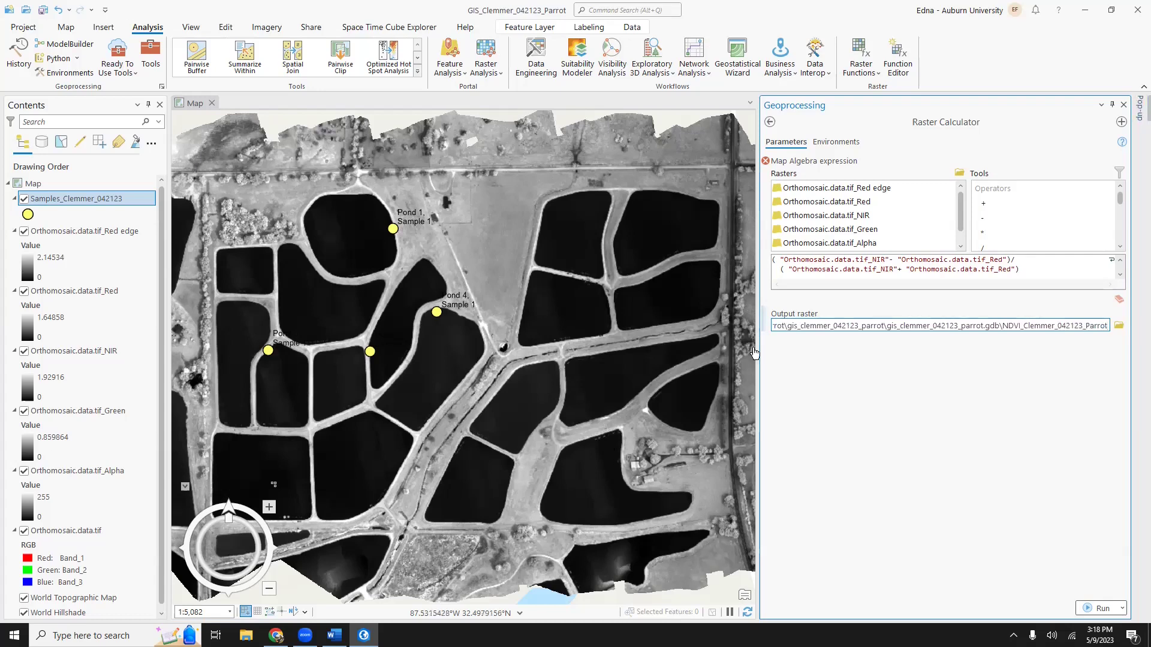
left_click(854, 422)
Step: Remove the space after the minus sign in the expression's numerator and run the raster calculation
left_click(893, 261)
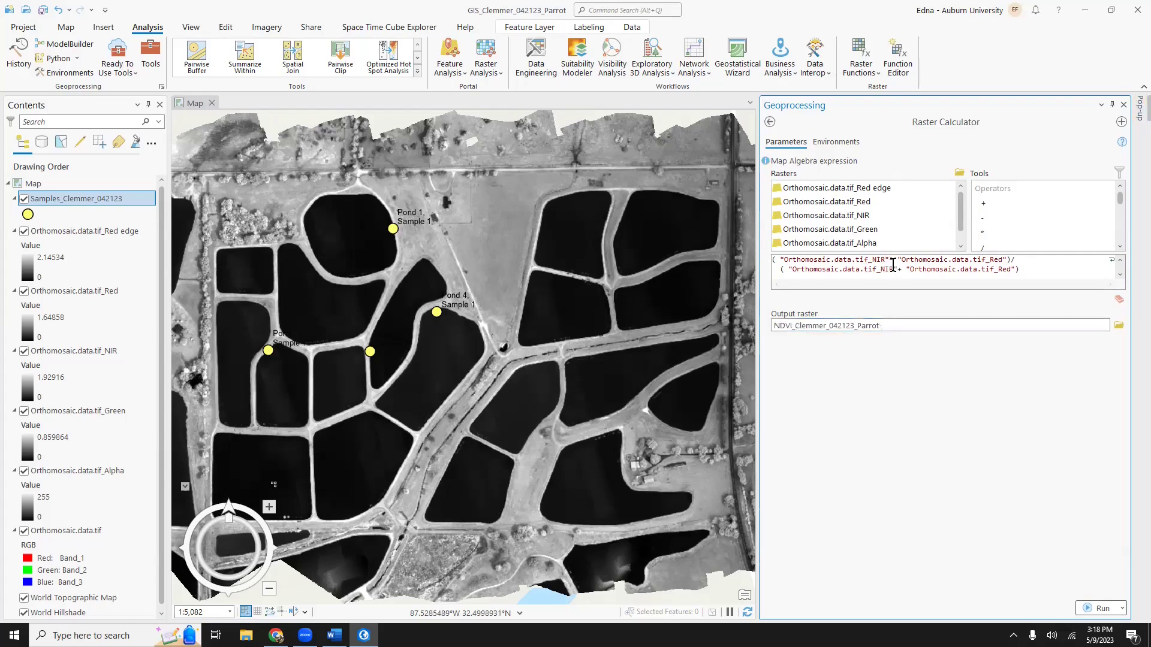
key("Delete")
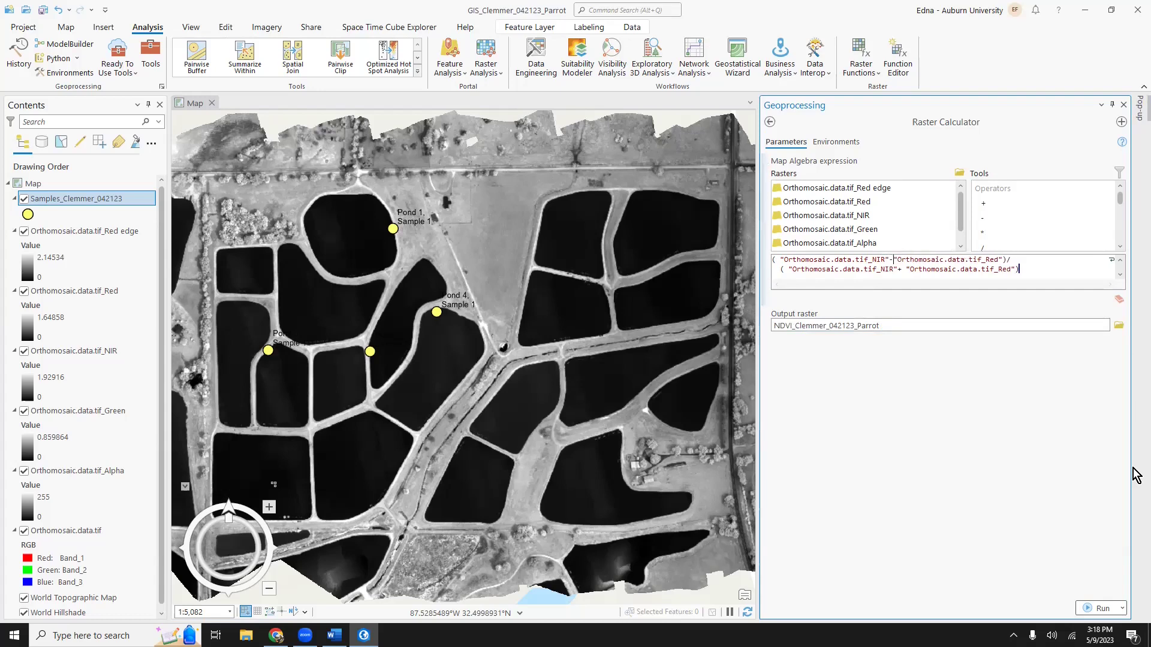
left_click(1099, 609)
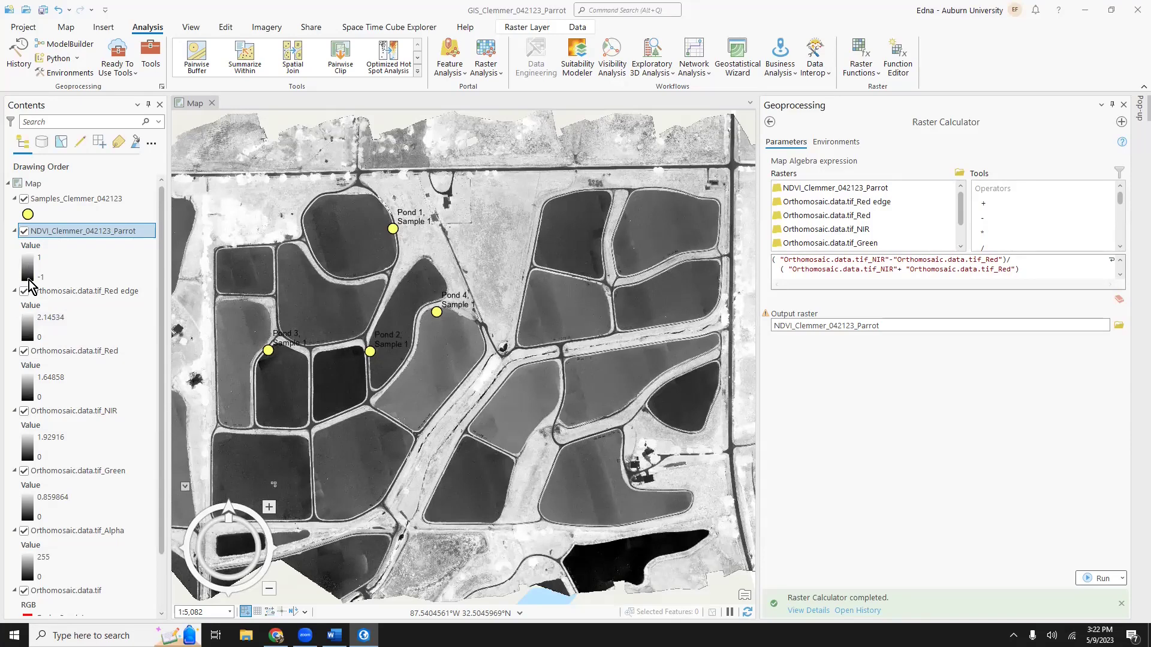
Step: Symbolize the NDVI_Clemmer_042123_Parrot layer with a stretched brown-yellow-green color scheme
right_click(44, 232)
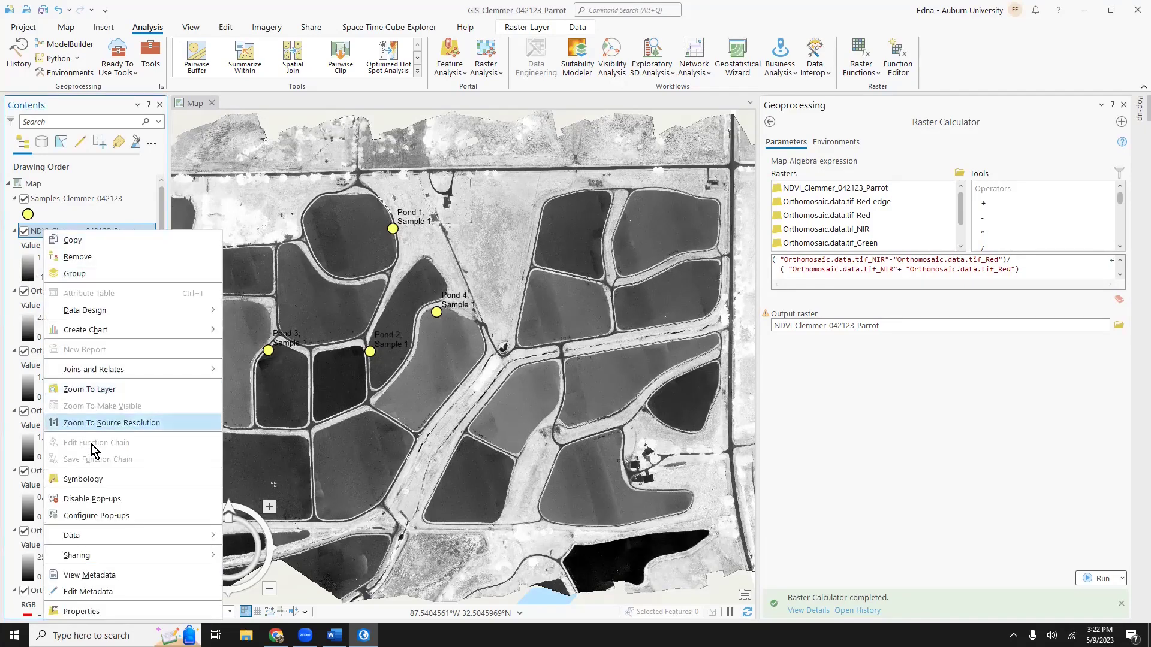
left_click(91, 483)
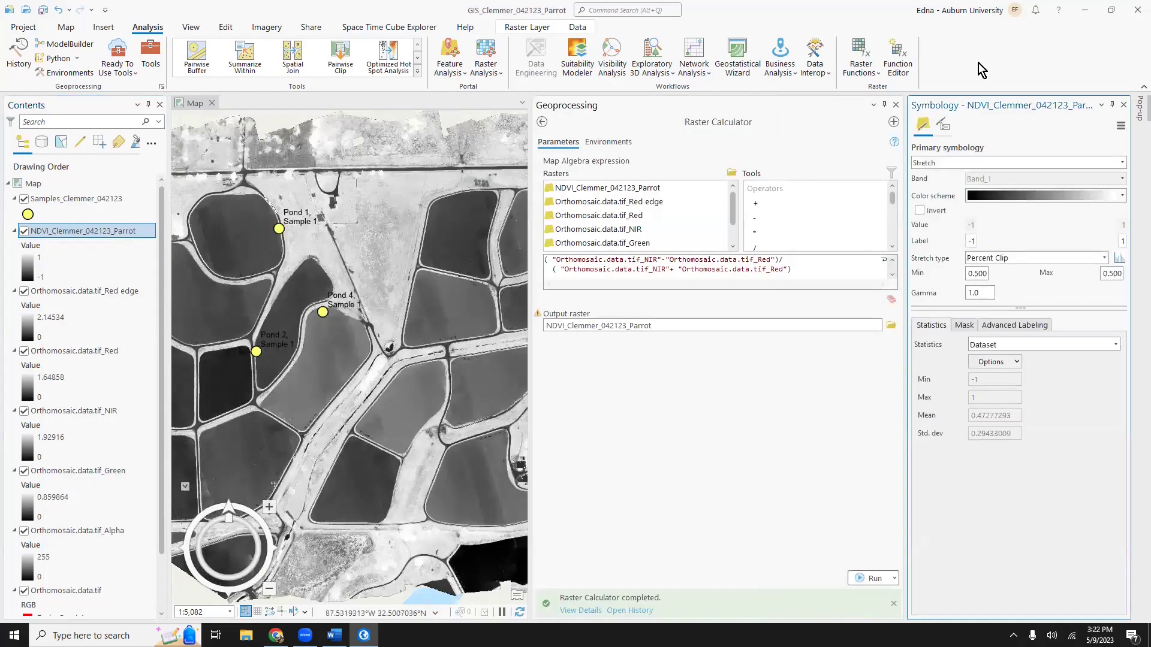
left_click(884, 106)
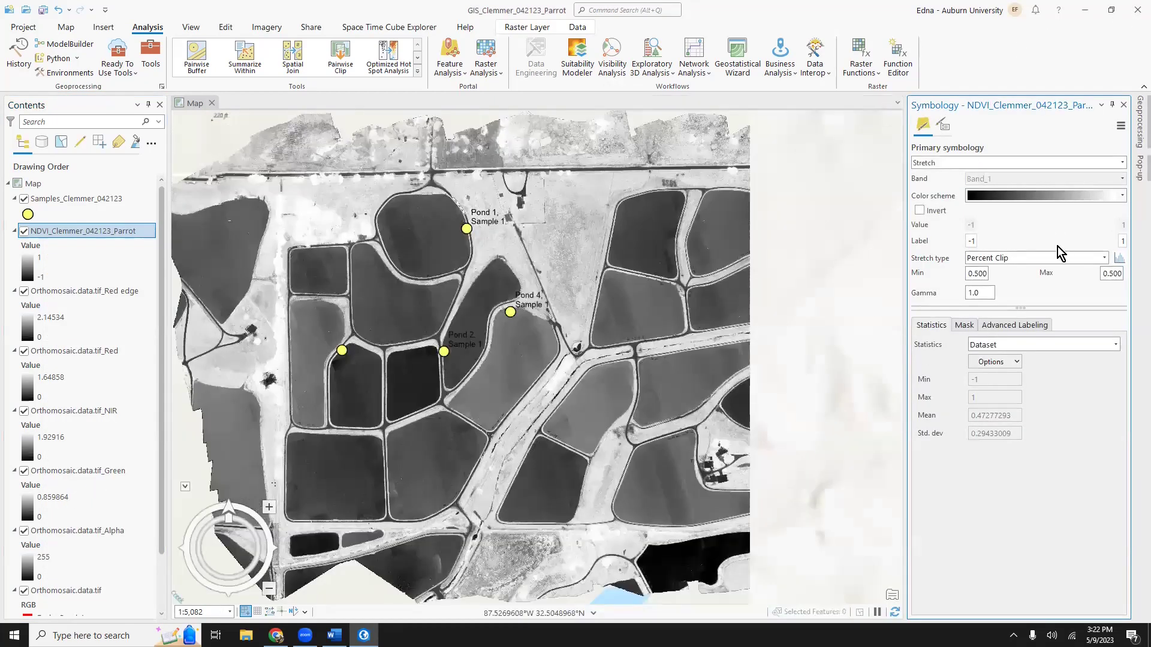
left_click(998, 159)
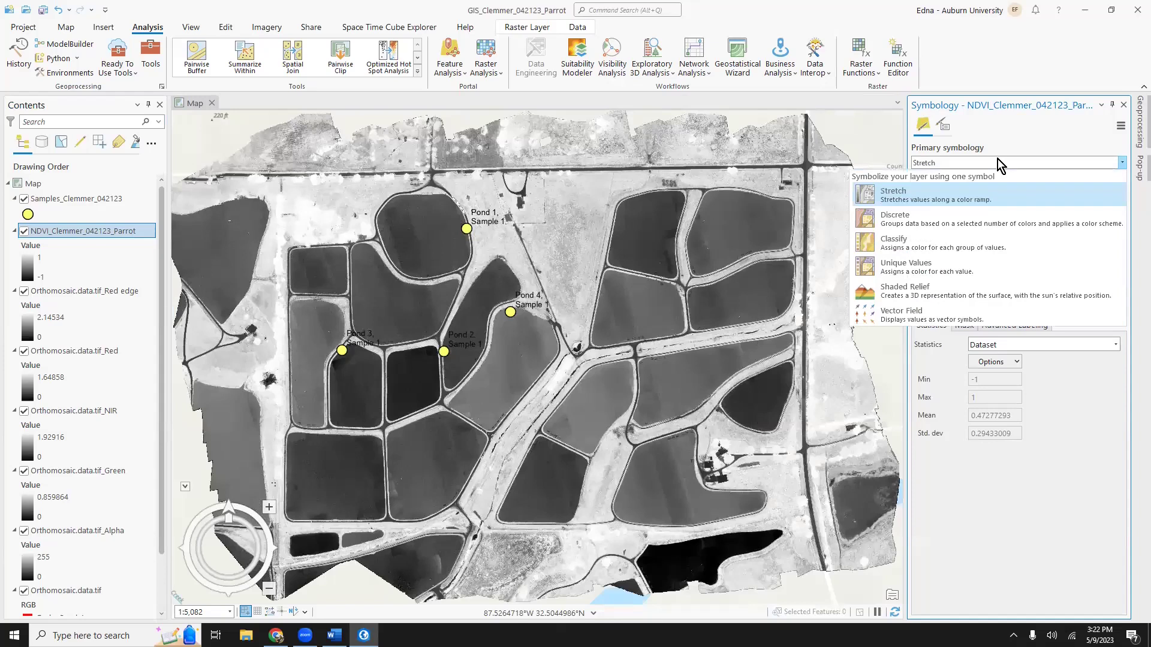
left_click(998, 160)
left_click(992, 196)
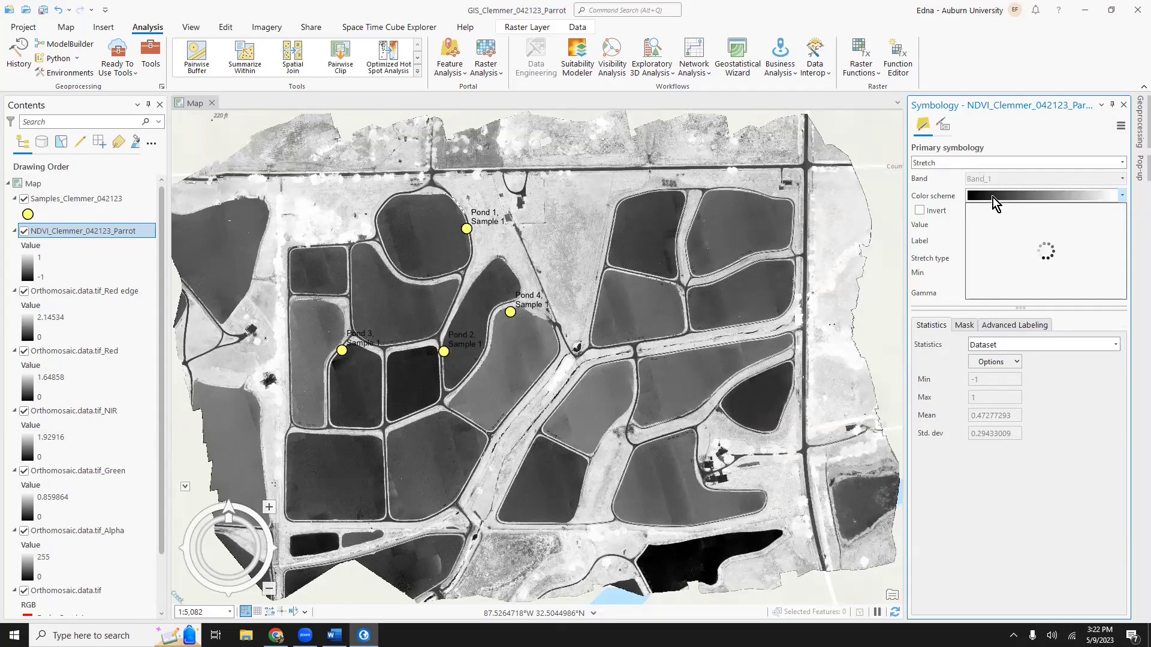
left_click(1000, 206)
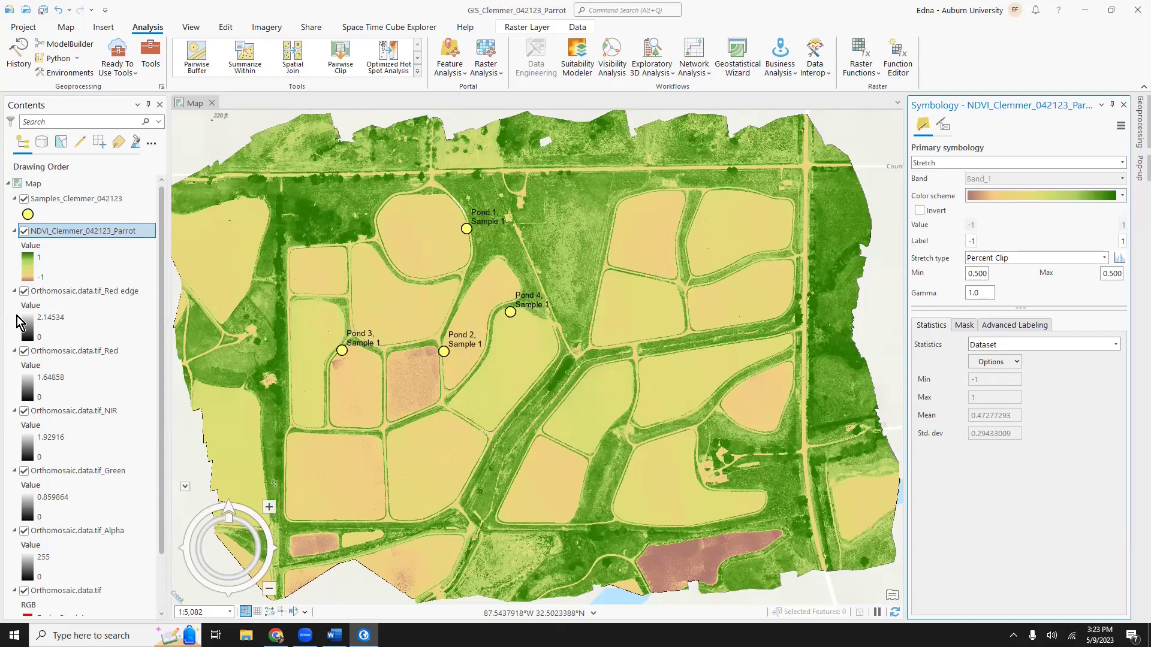
Step: Turn off the Red edge, Red, NIR, Green and Alpha orthomosaic layers
left_click(24, 291)
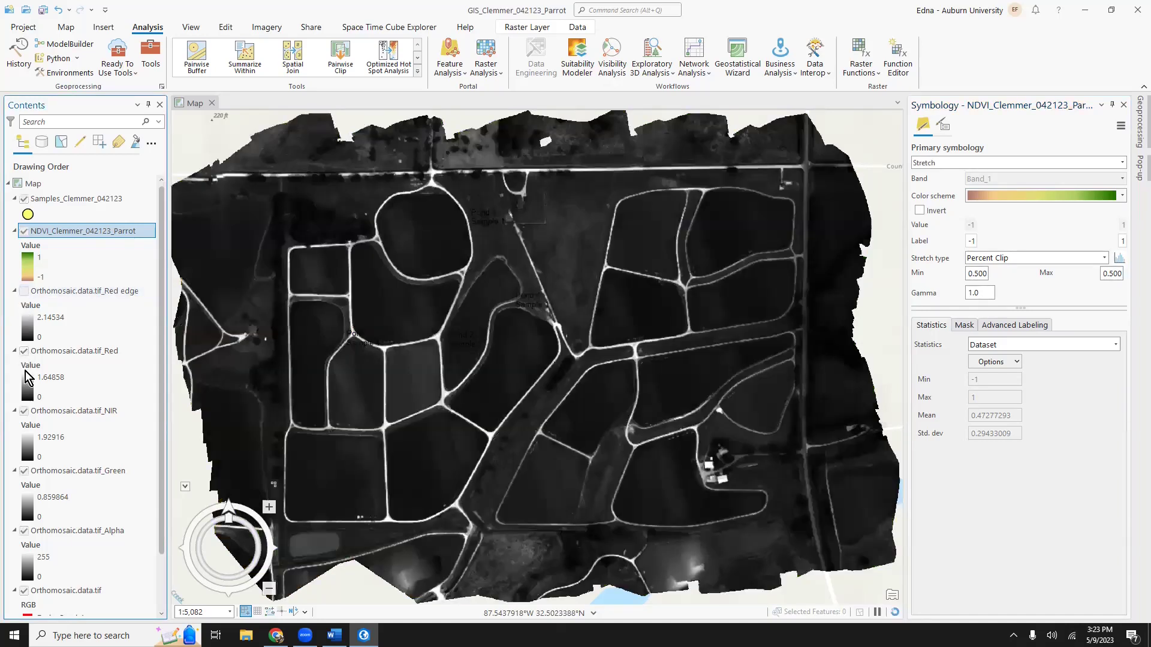
left_click(24, 352)
left_click(24, 411)
left_click(24, 471)
left_click(24, 531)
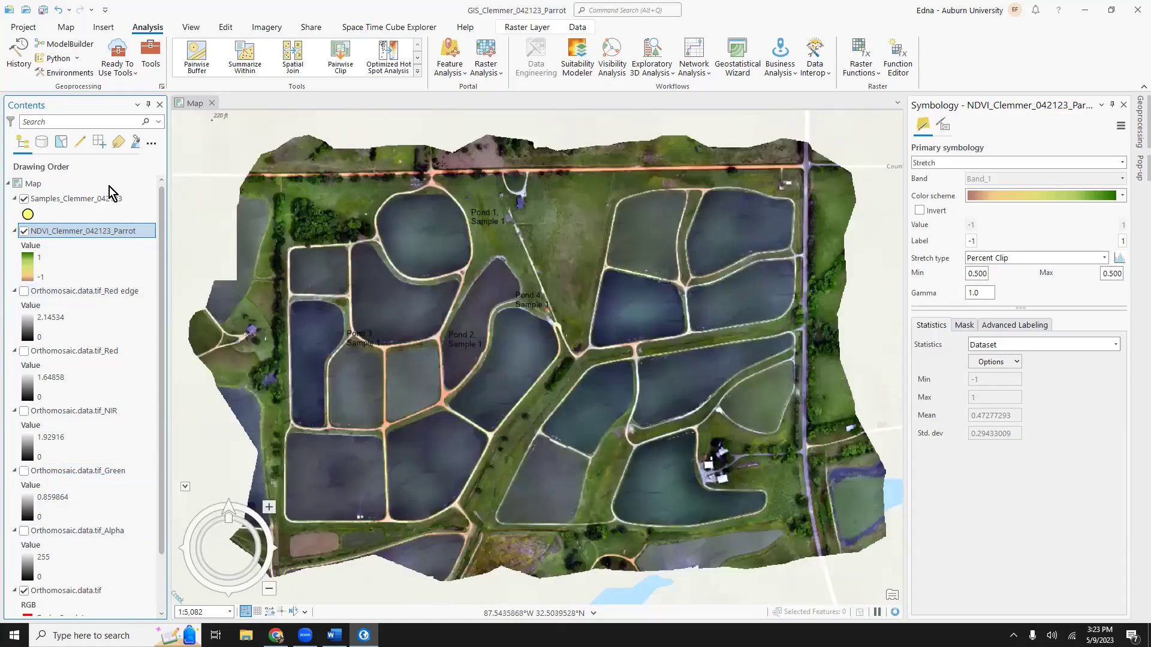
Step: Compare the NDVI raster with the RGB orthomosaic beneath it by hiding and showing the NDVI layer, leaving it visible
left_click(24, 232)
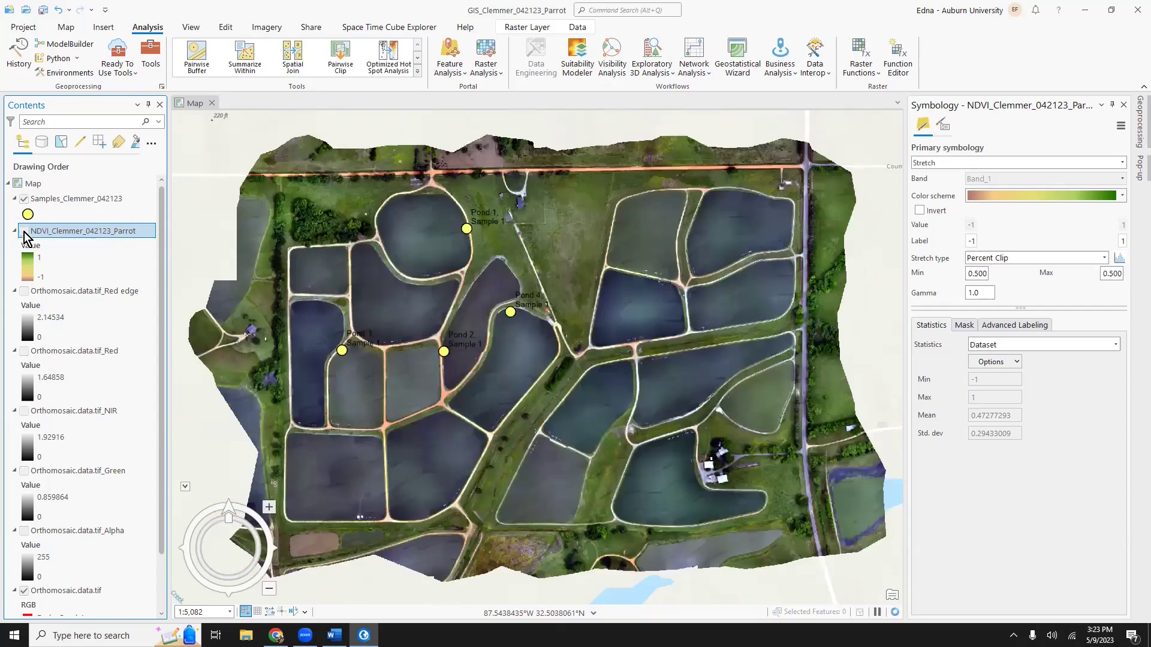
left_click(24, 231)
left_click(24, 231)
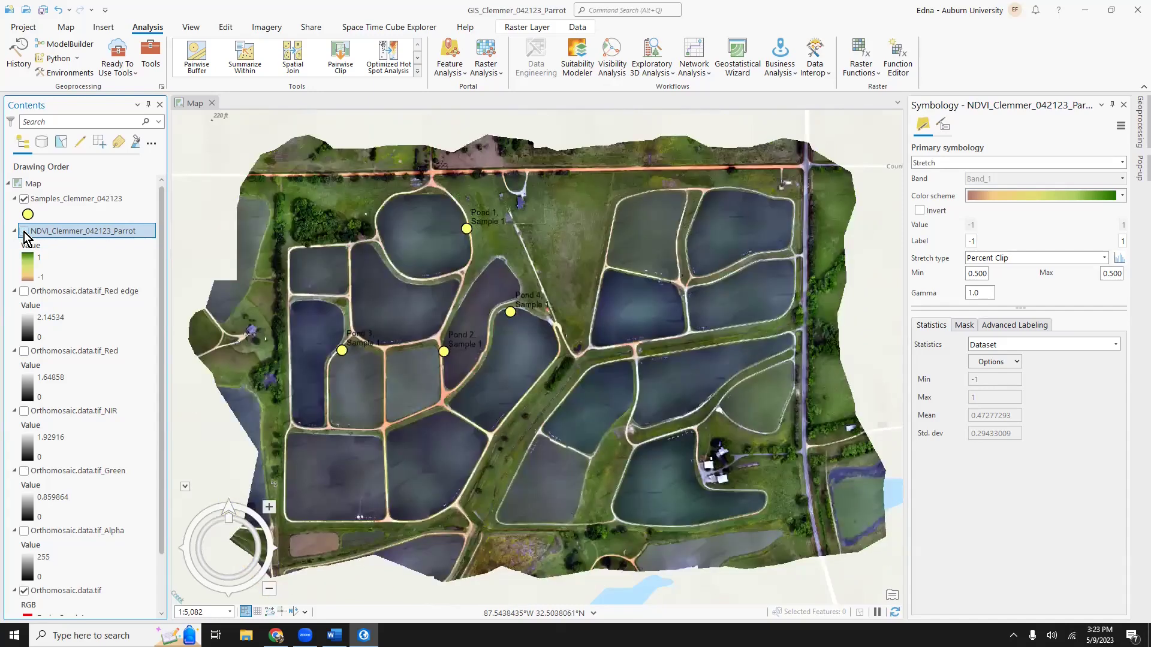
left_click(24, 232)
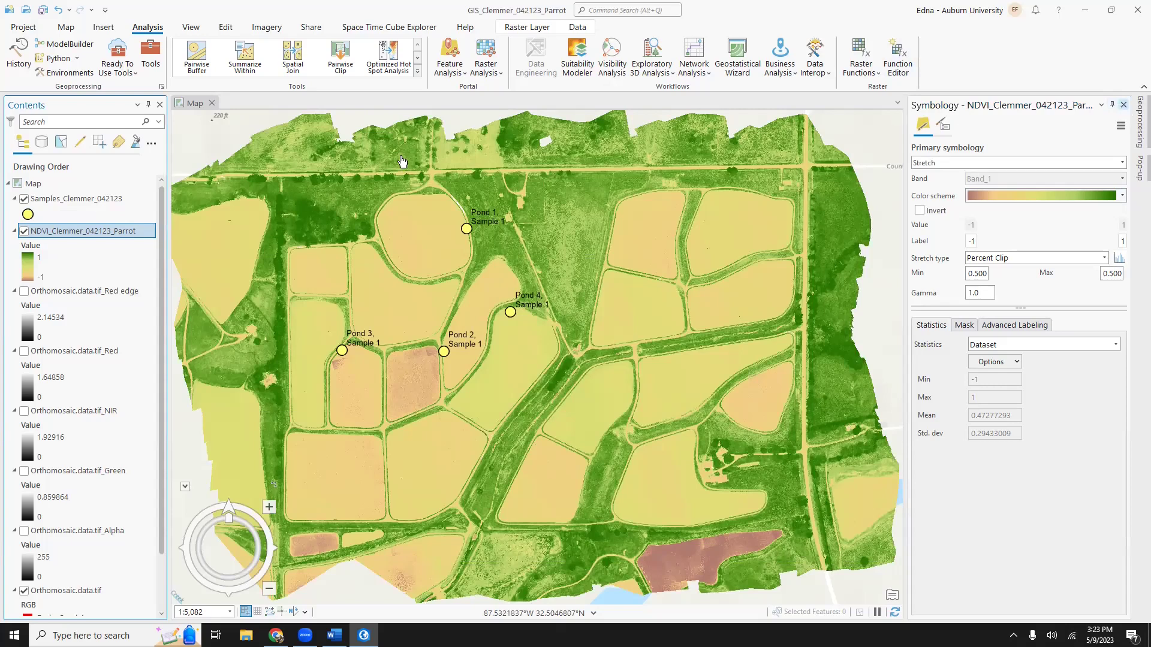
Step: Set up a Pairwise Buffer with Samples_Clemmer_042123 as the input features and open the output feature class name for editing
scroll(420, 198, "up", 2)
scroll(444, 411, "up", 5)
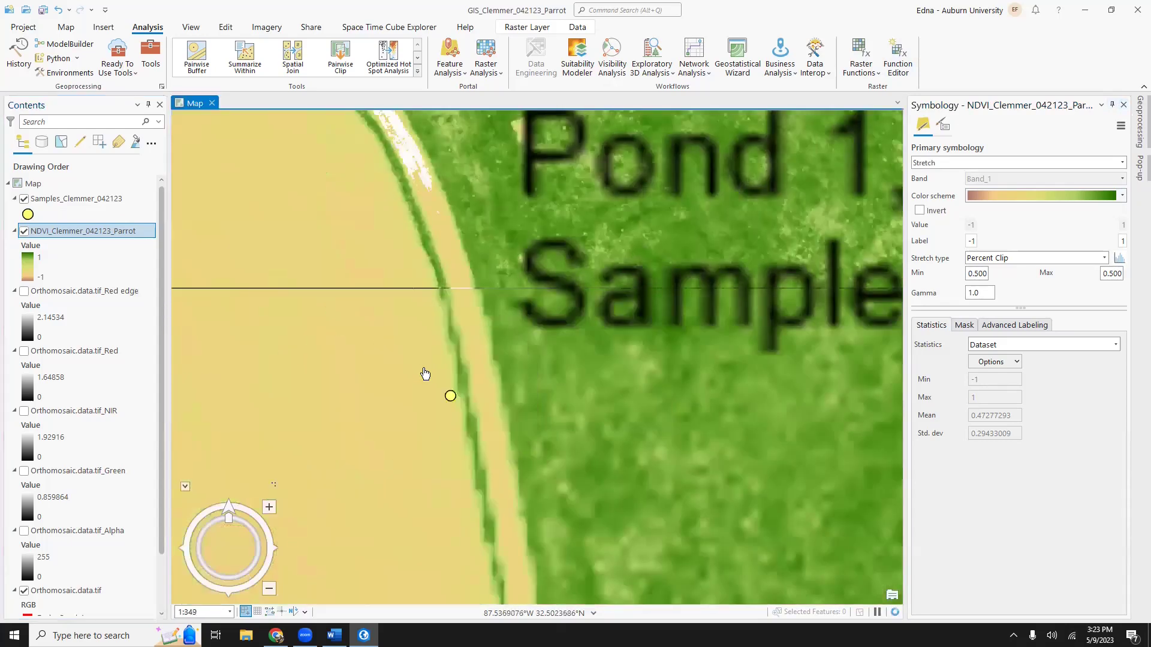
scroll(425, 374, "up", 4)
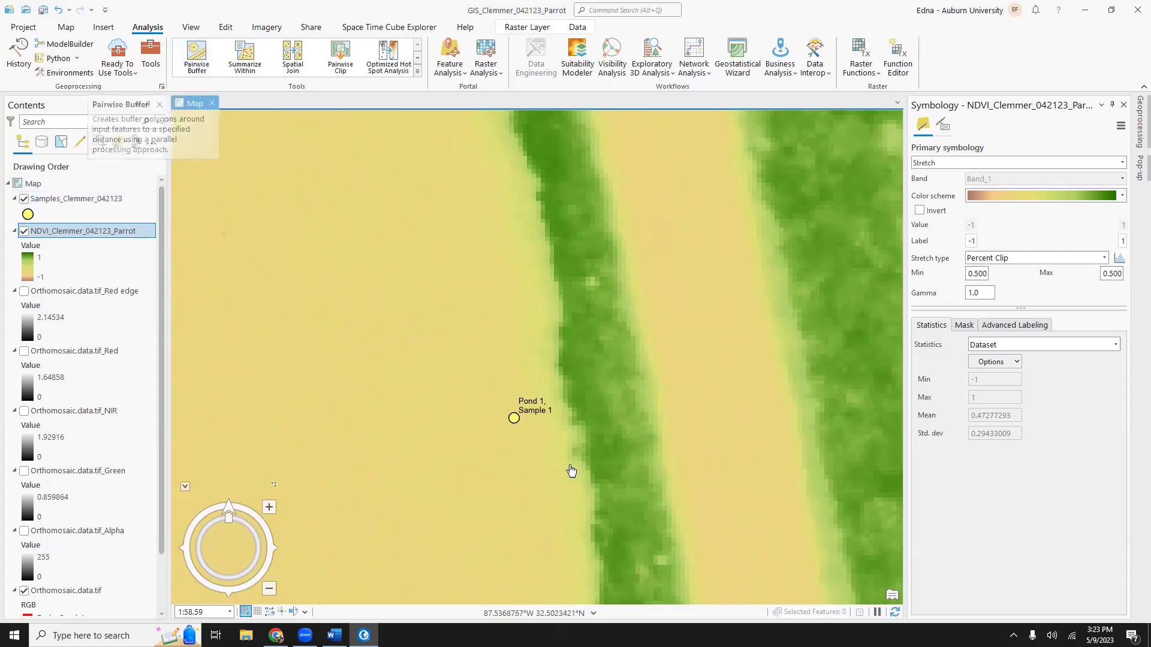
left_click(202, 61)
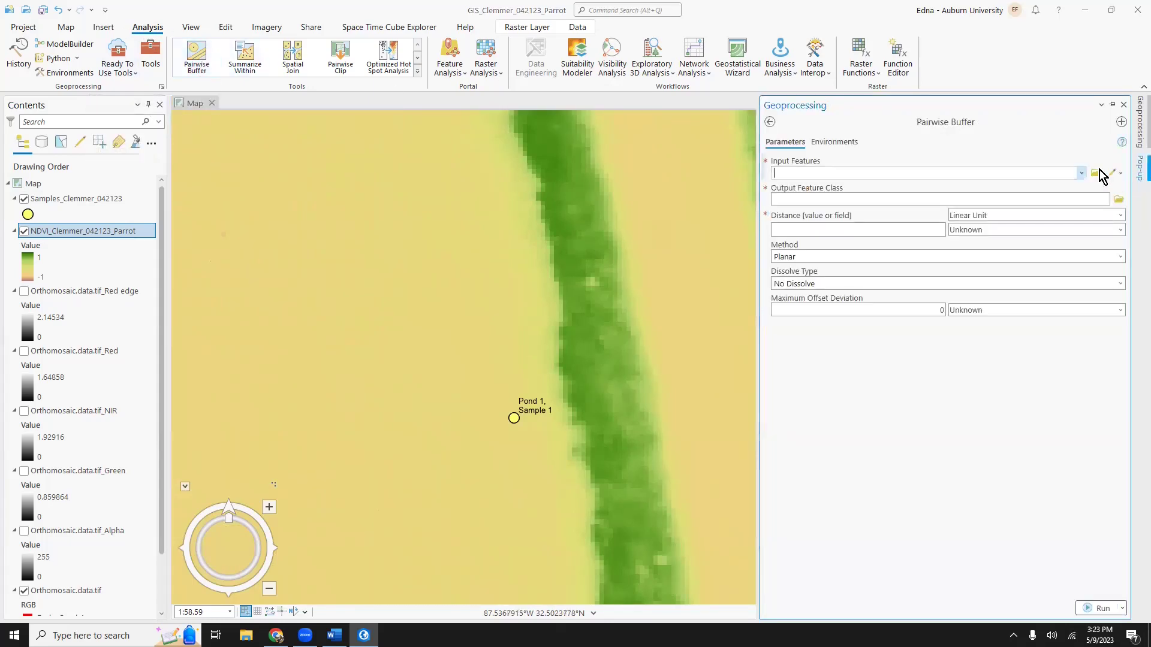
left_click(1081, 173)
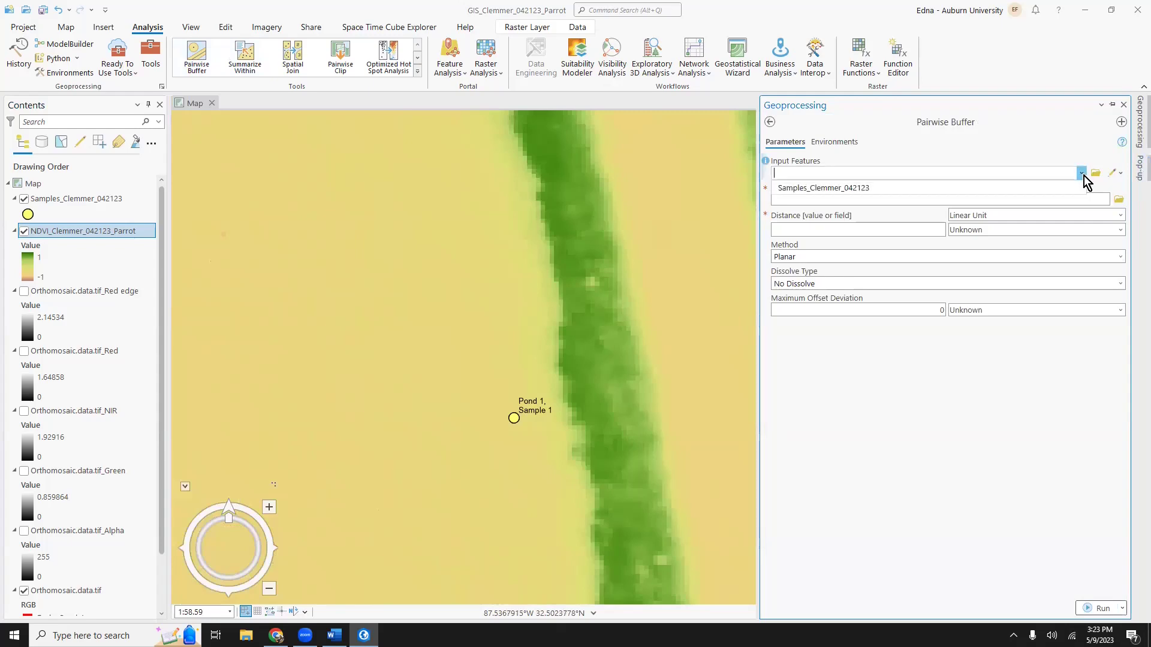
left_click(887, 189)
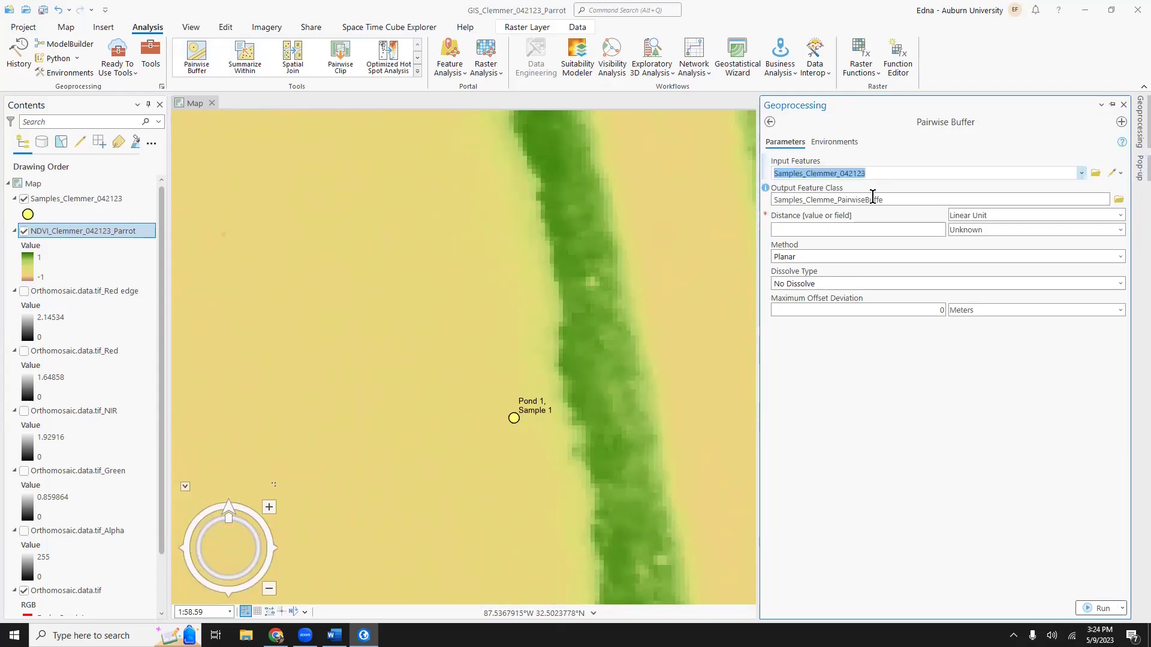
left_click(830, 202)
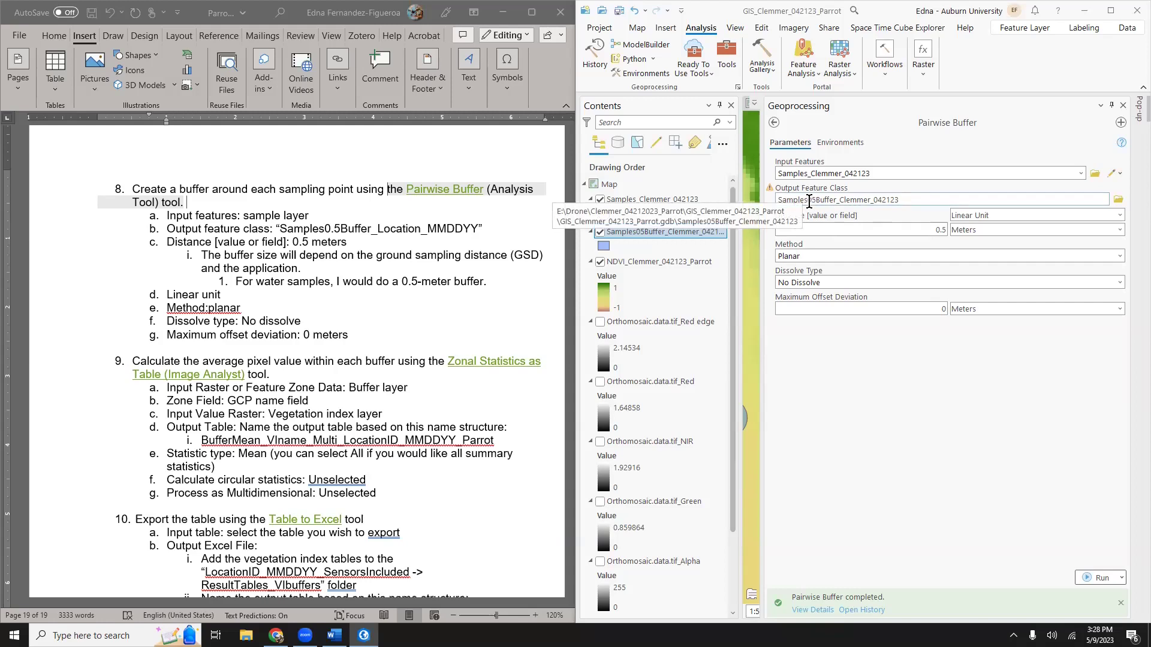
Step: Review the buffer's output feature class name and maximize the ArcGIS Pro window
left_click(809, 201)
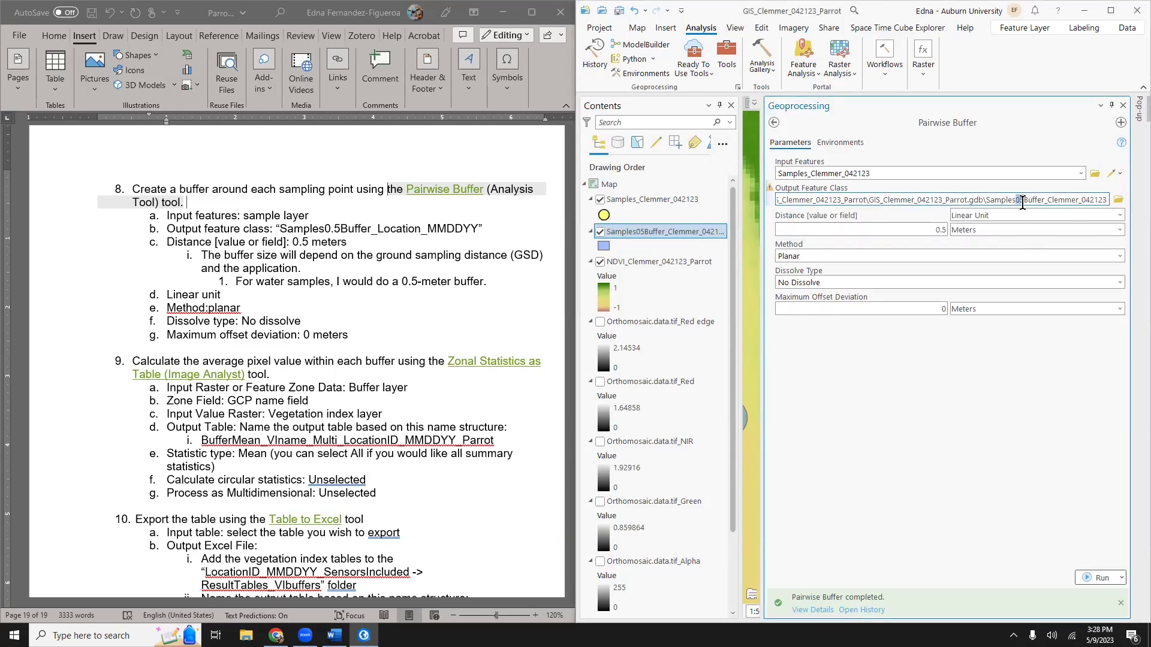
left_click(1022, 201)
left_click(1111, 10)
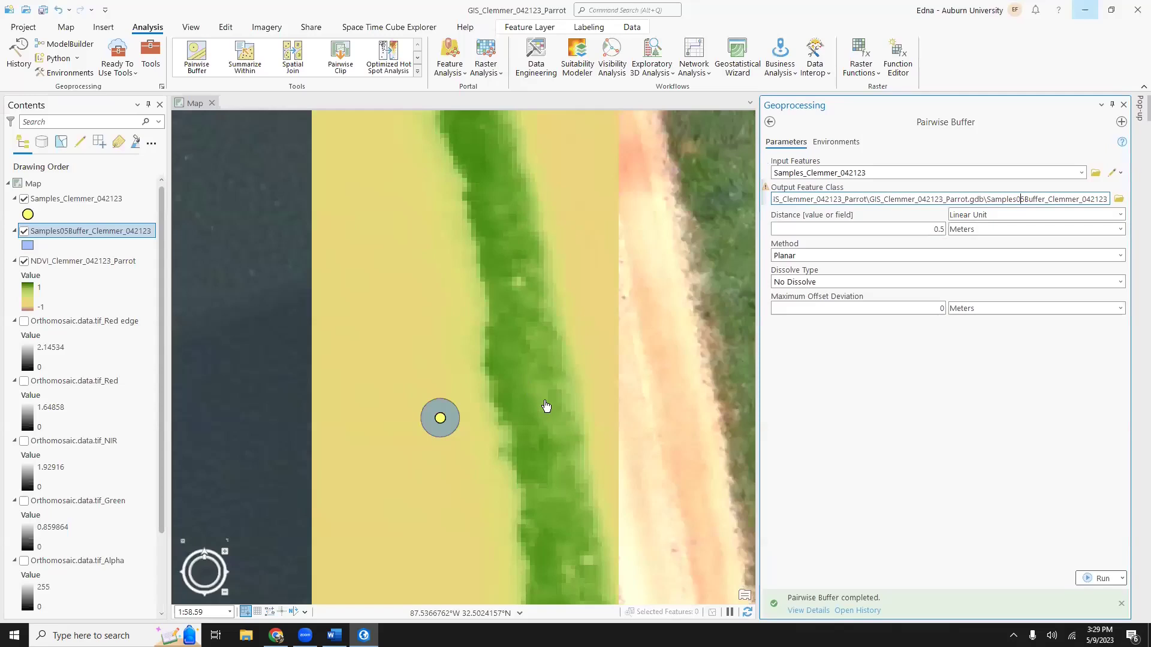
Step: Examine the buffer around the Pond 1 sample point up close, collapse the tool pane, and view the neighbouring sample points
scroll(545, 407, "down", 5)
scroll(545, 407, "up", 5)
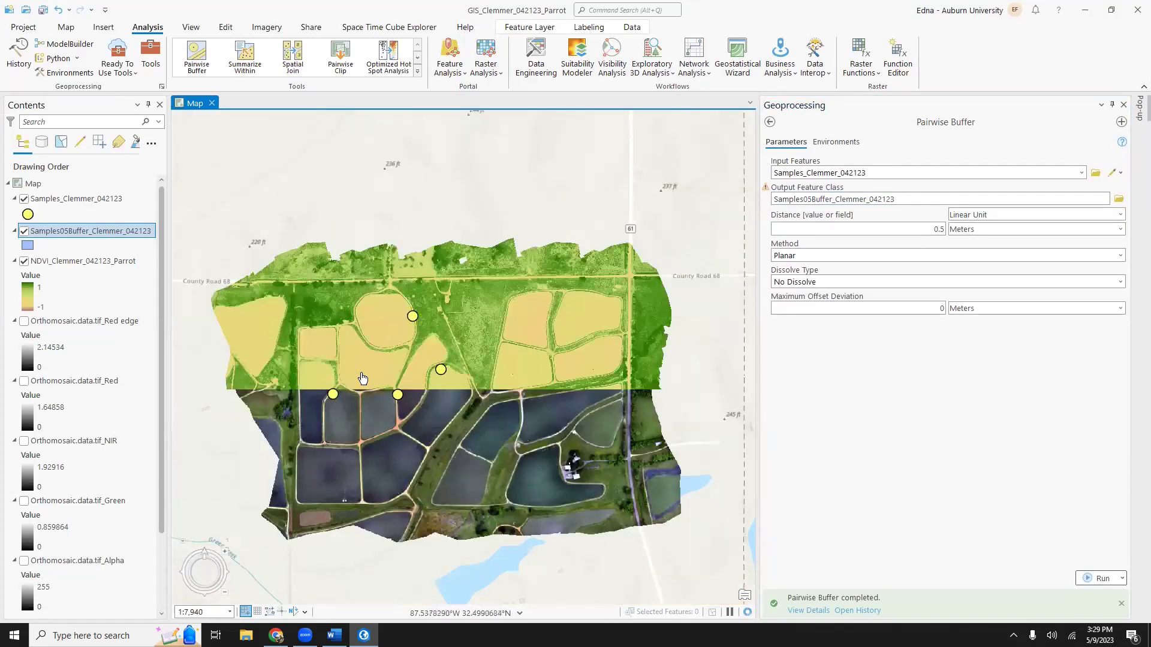
scroll(397, 365, "up", 2)
scroll(403, 313, "up", 8)
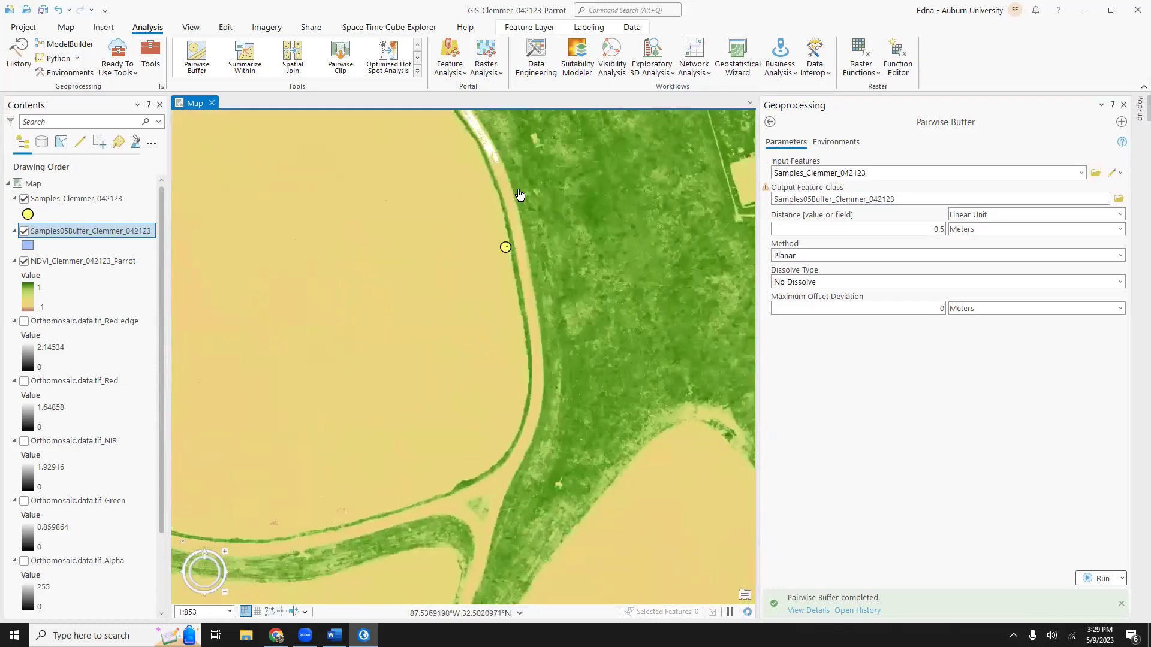
scroll(498, 252, "up", 4)
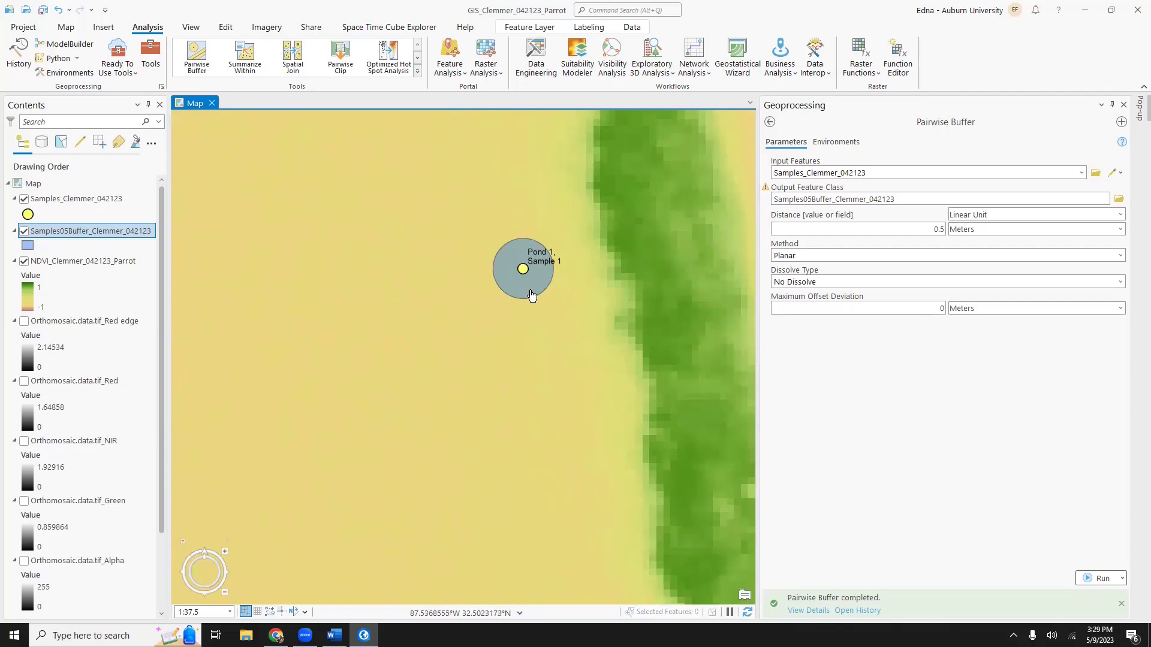
left_click(1112, 105)
scroll(796, 360, "down", 4)
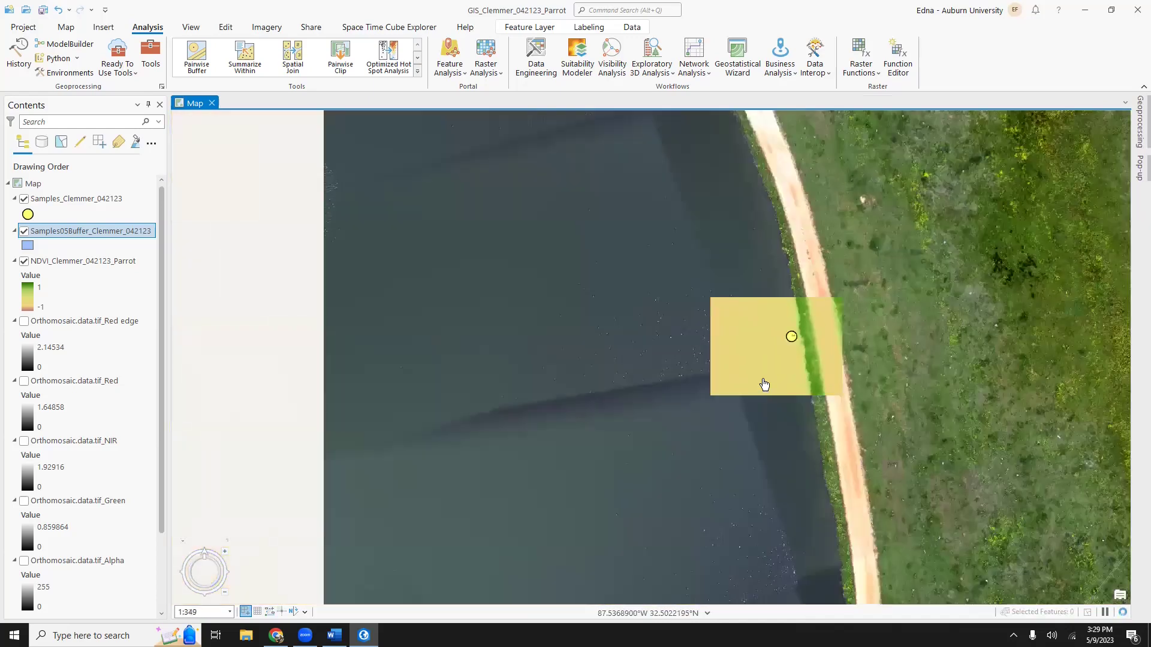
scroll(658, 441, "down", 3)
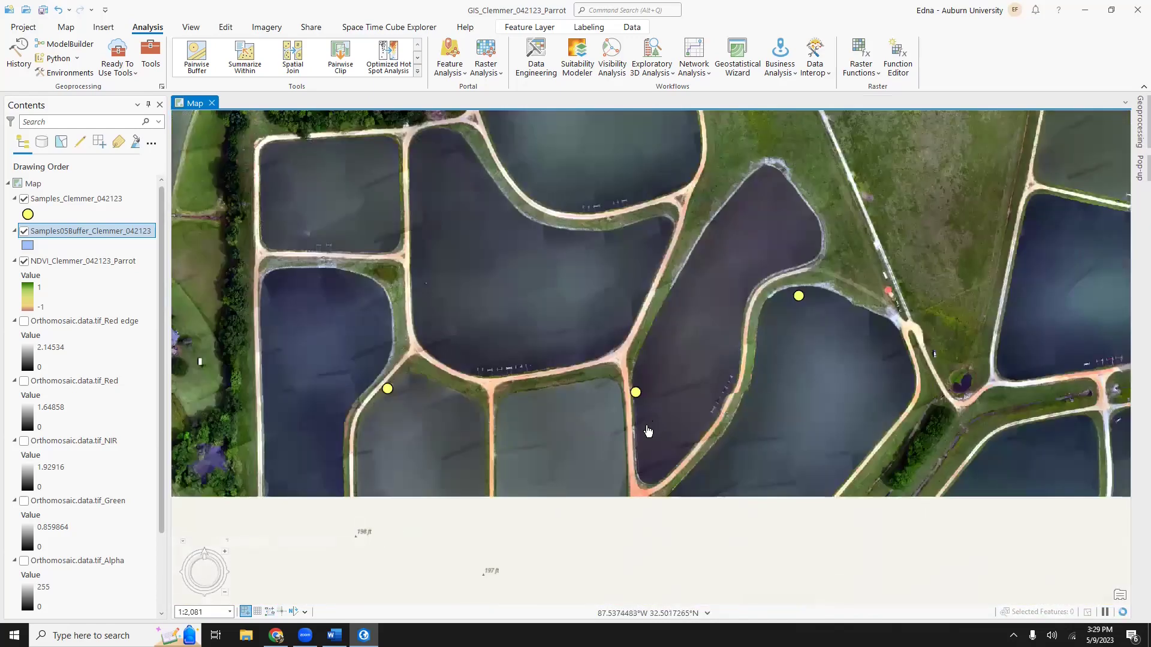
Step: Examine the buffers around the Pond 2 and Pond 3 sample points up close, and return to the full NDVI extent
scroll(605, 361, "up", 6)
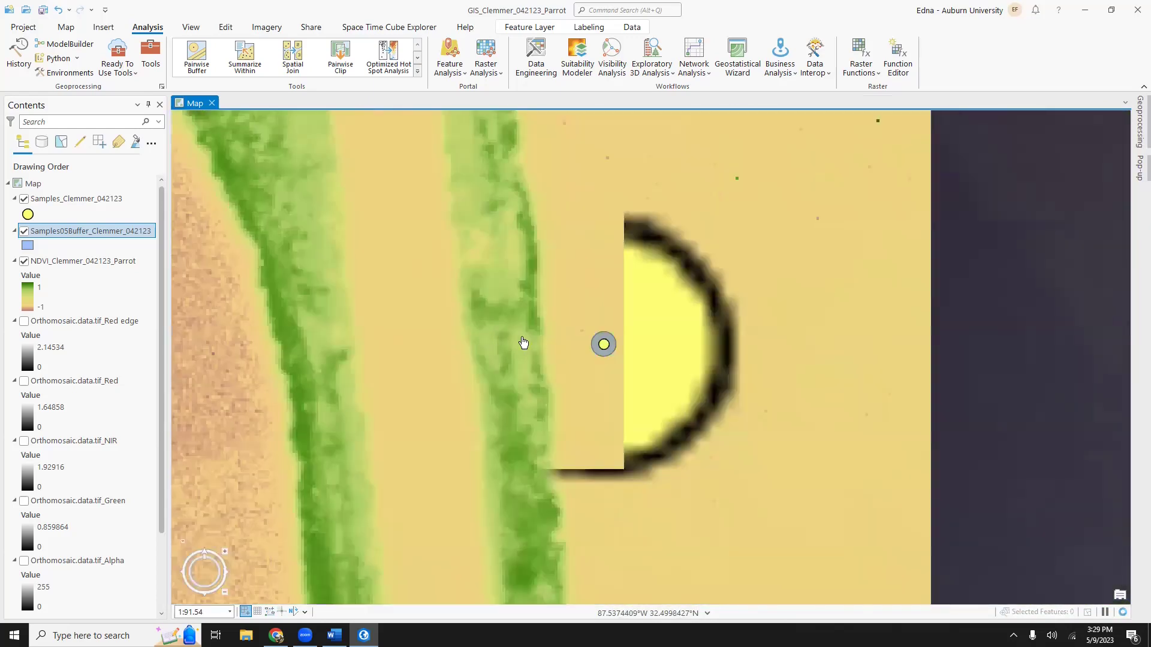
scroll(605, 347, "down", 6)
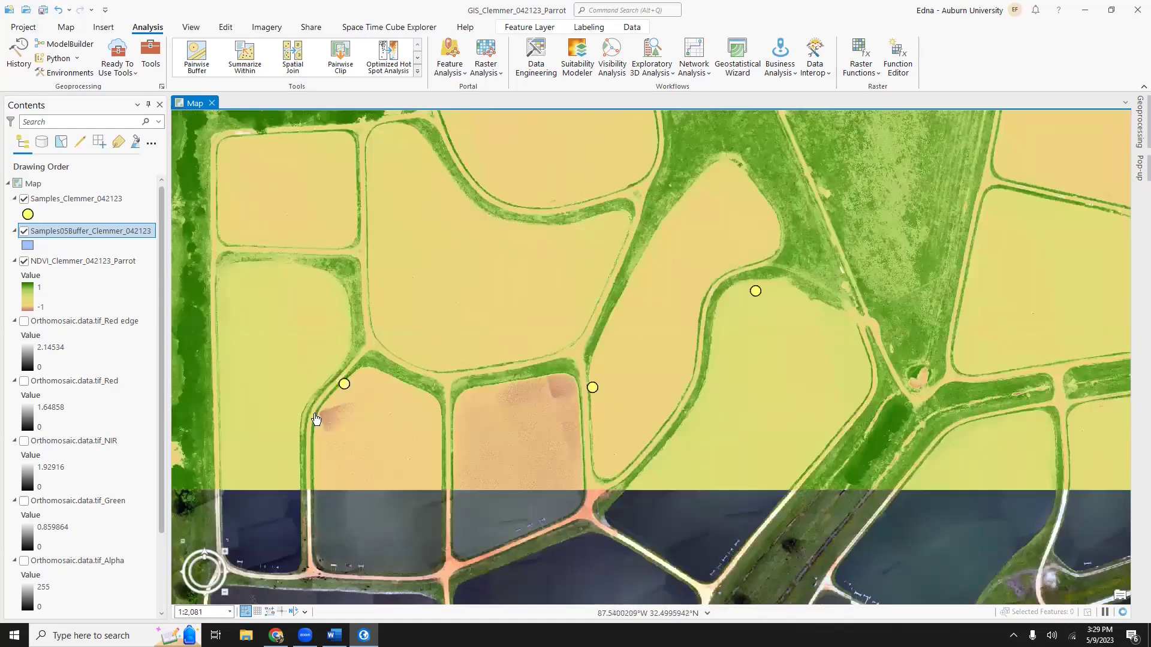
scroll(338, 386, "up", 10)
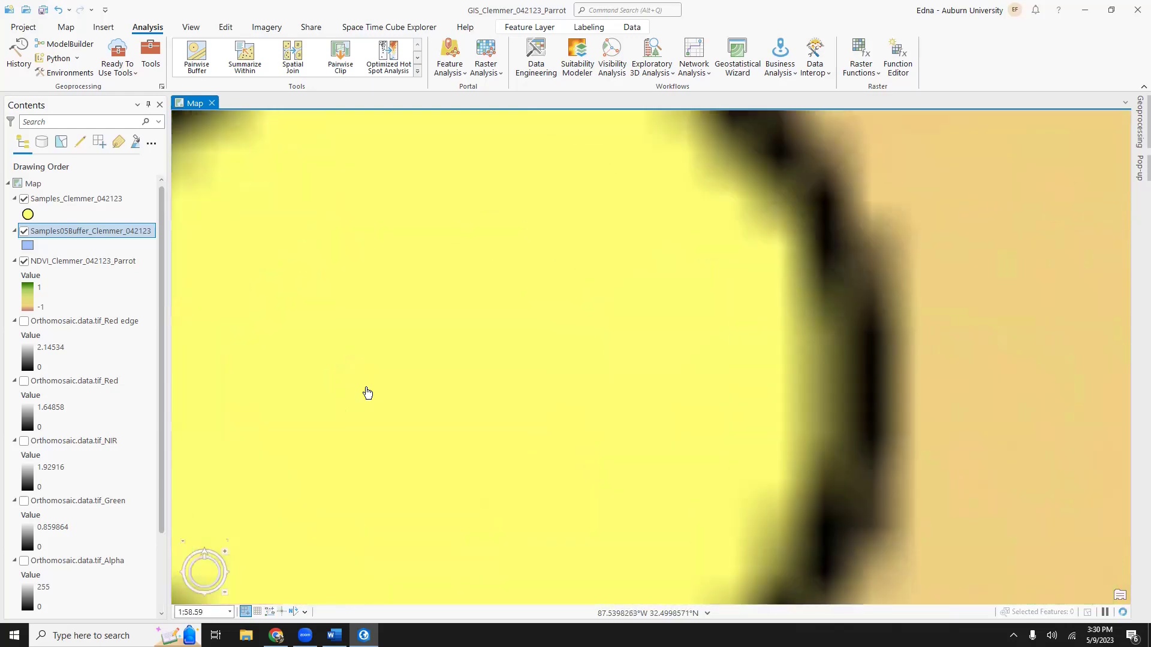
scroll(478, 447, "down", 5)
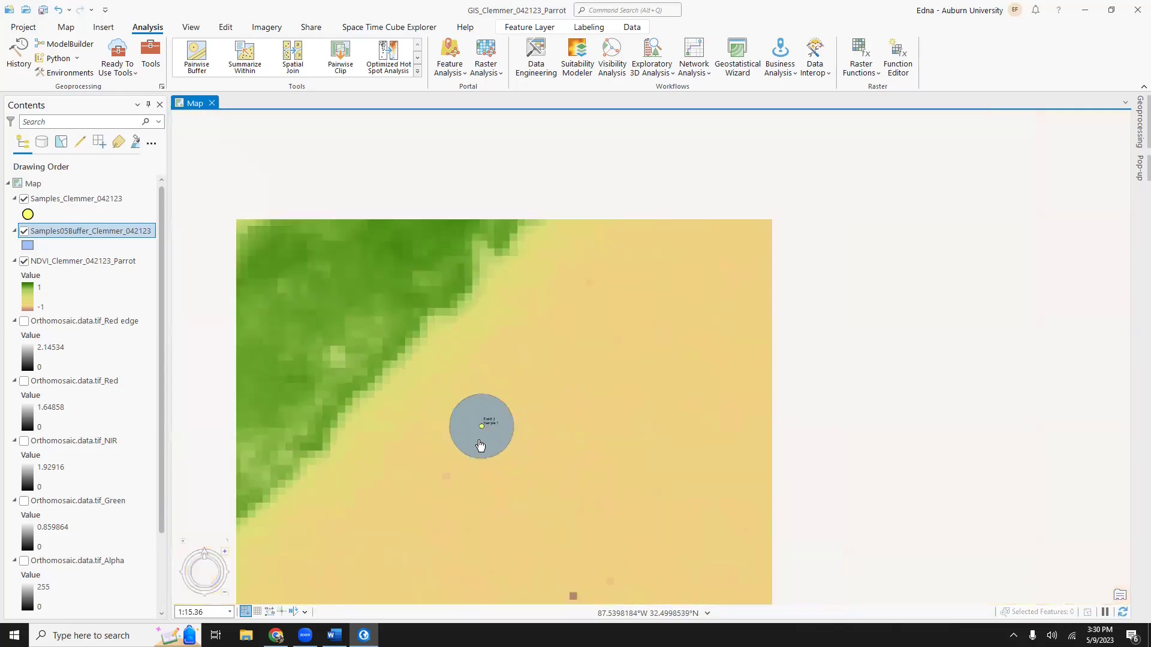
scroll(492, 472, "down", 5)
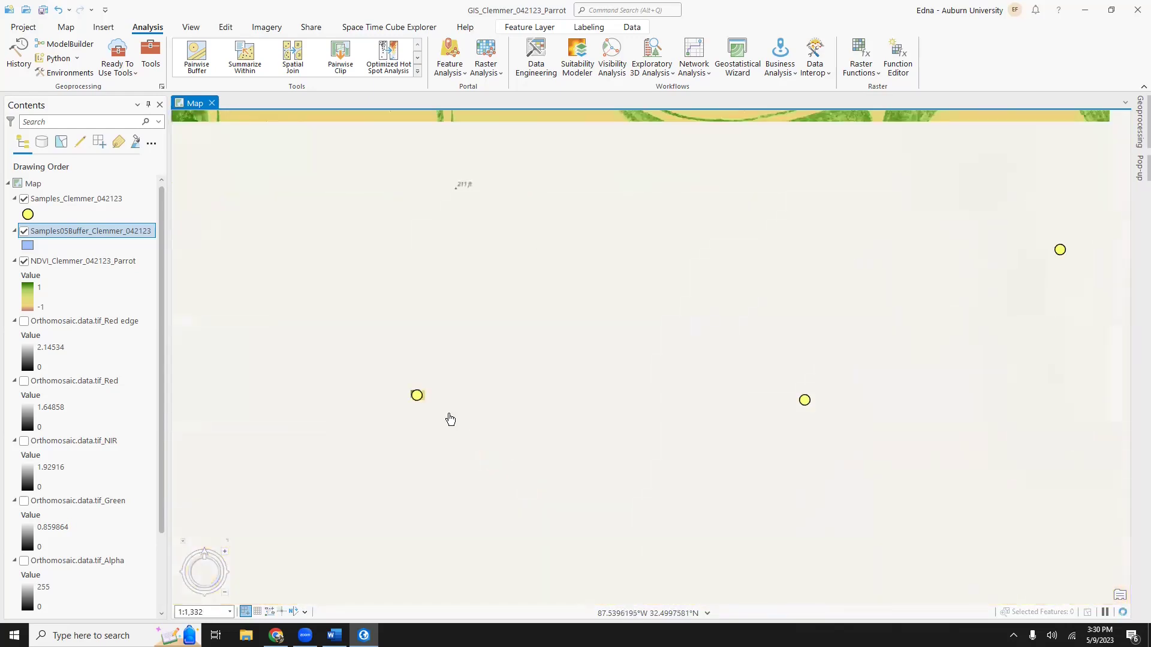
scroll(483, 342, "down", 4)
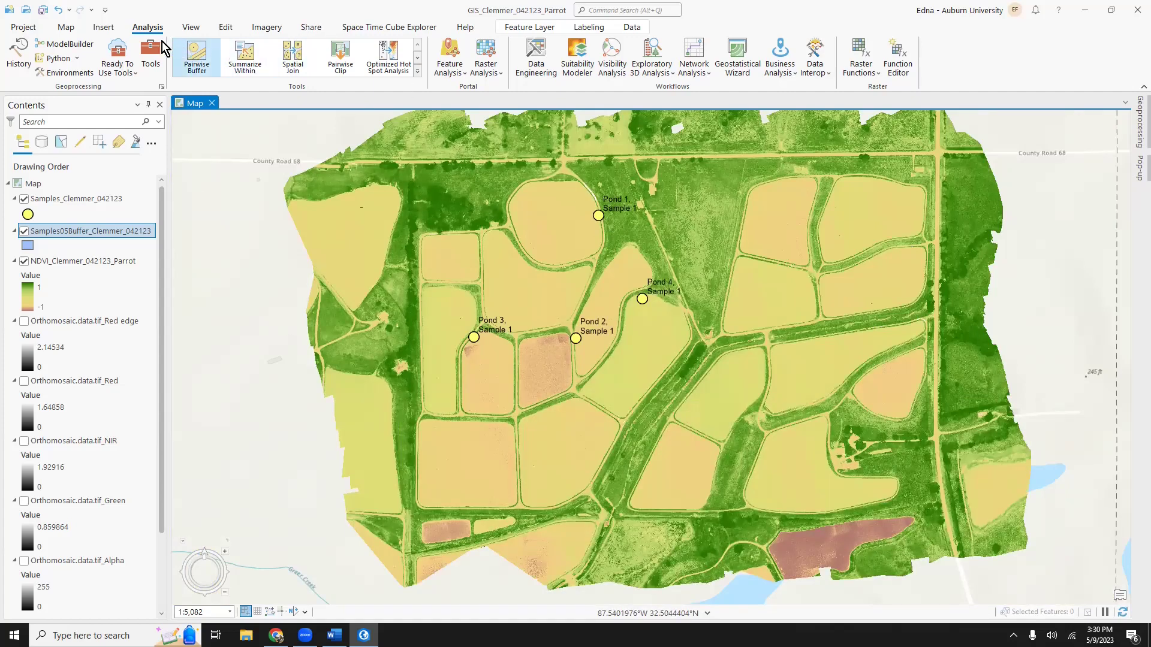
Step: Find the Zonal Statistics as Table geoprocessing tool and open it, keeping the tool pane docked beside the map
left_click(150, 57)
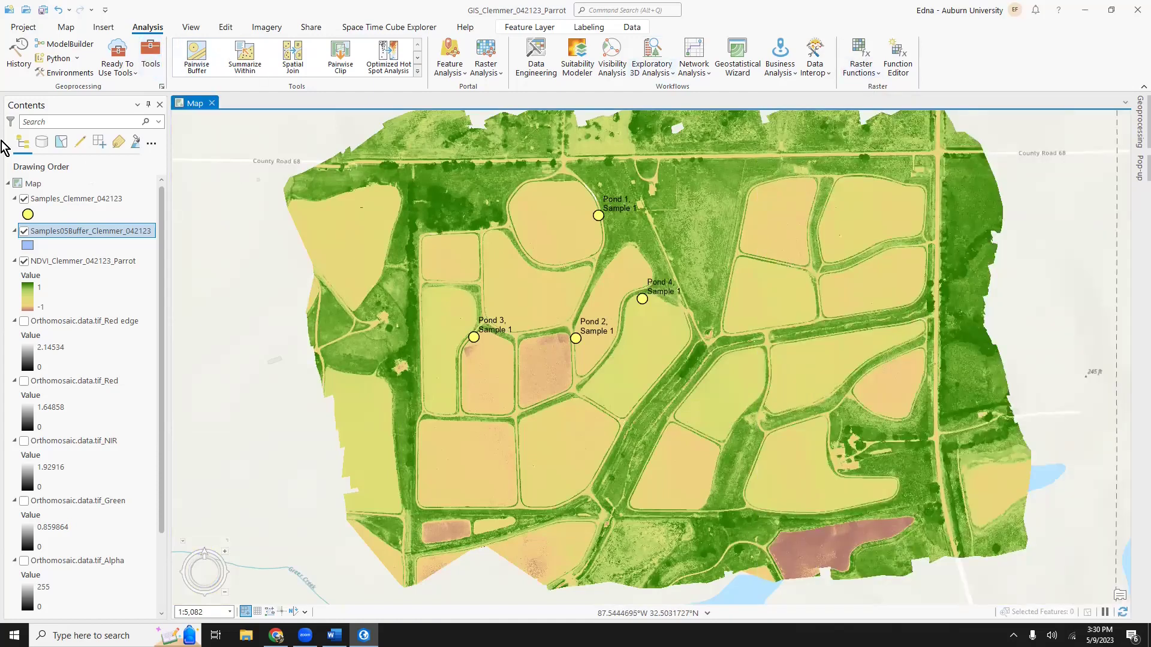
left_click(159, 62)
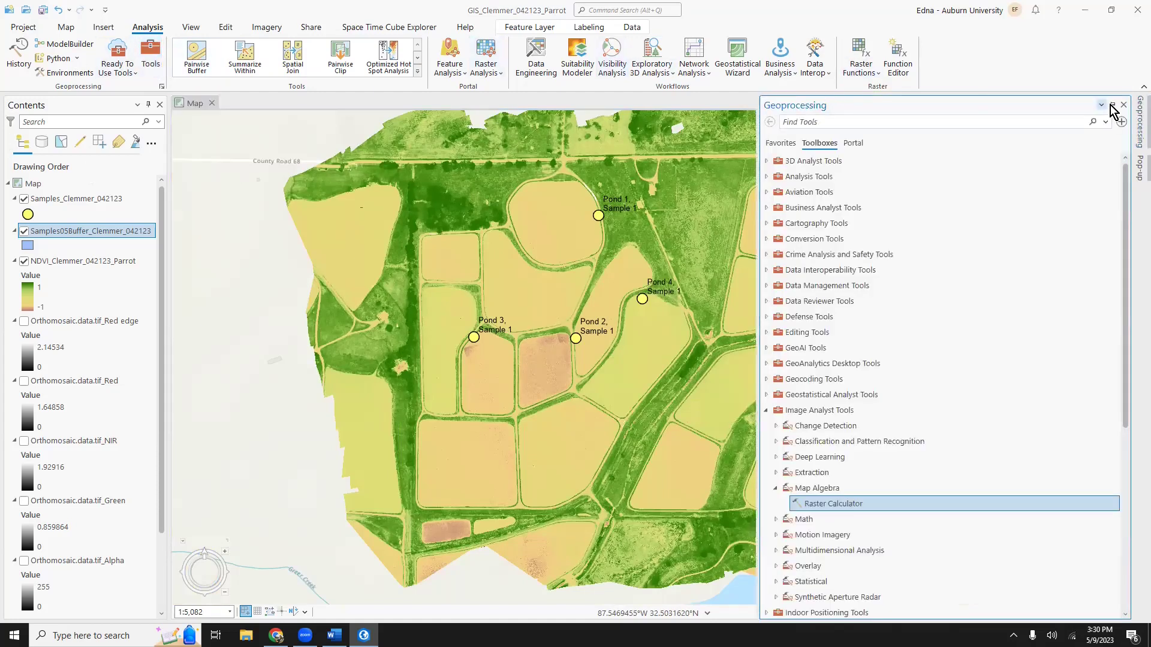
left_click(1115, 104)
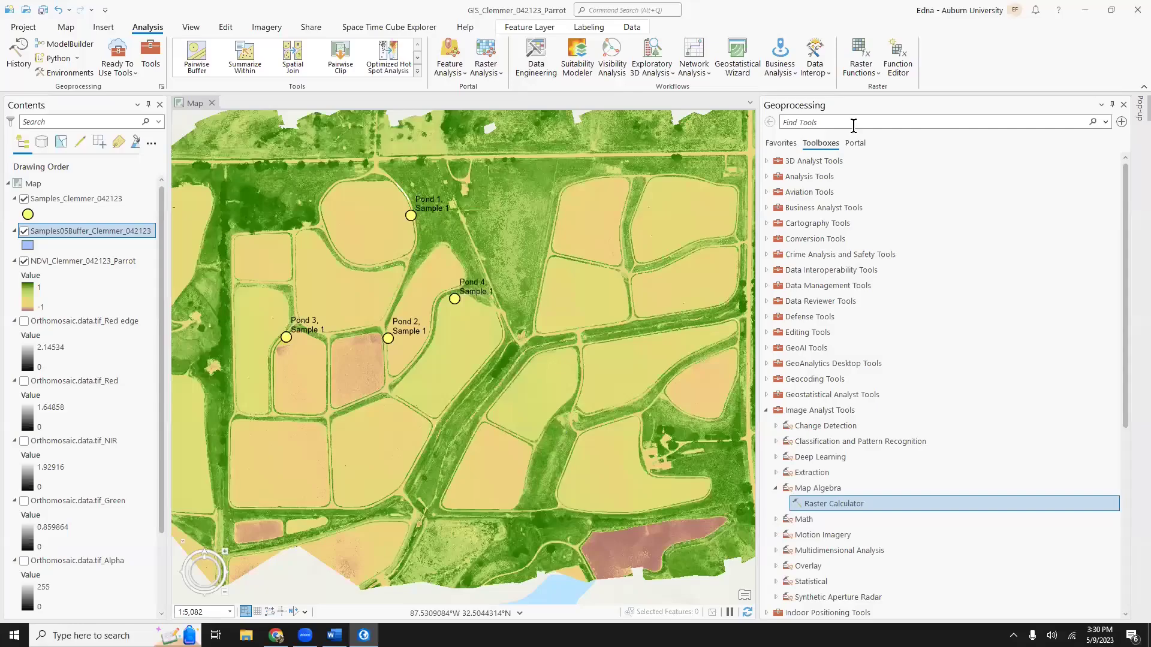
type("zonal statist")
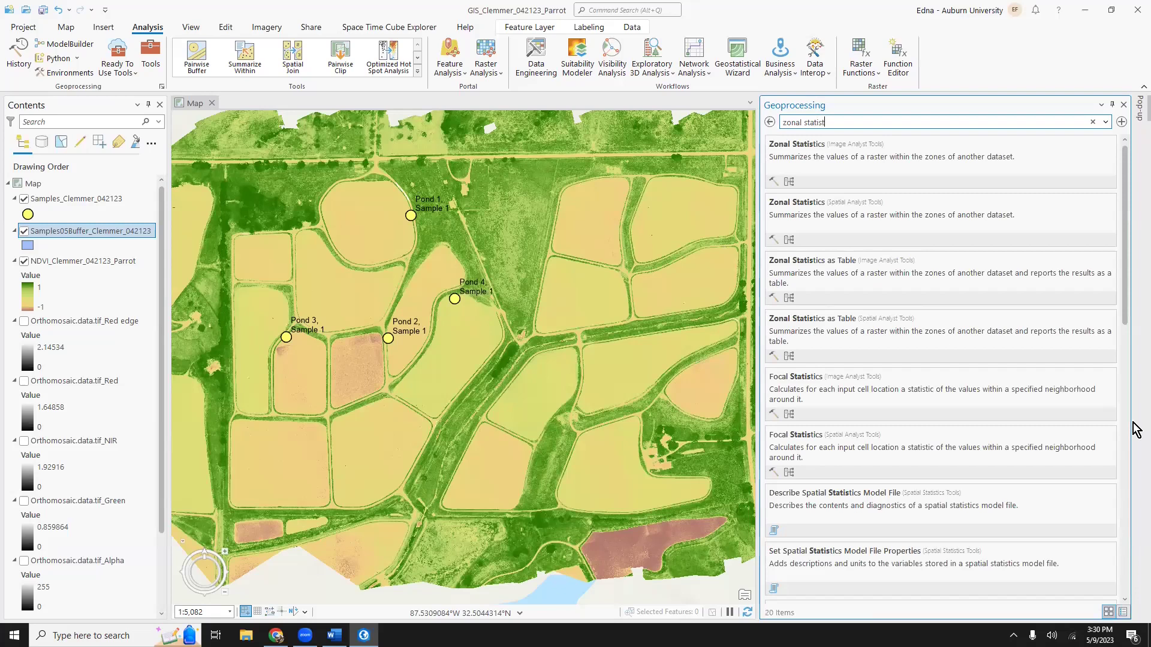
type("ics as ta")
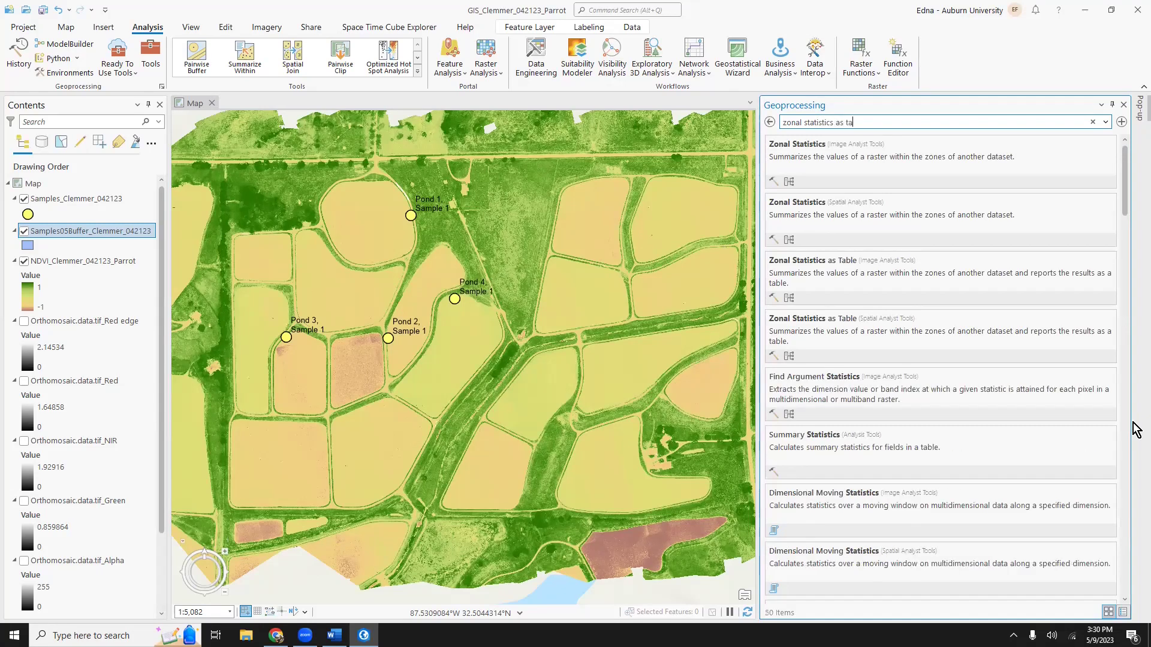
left_click(902, 157)
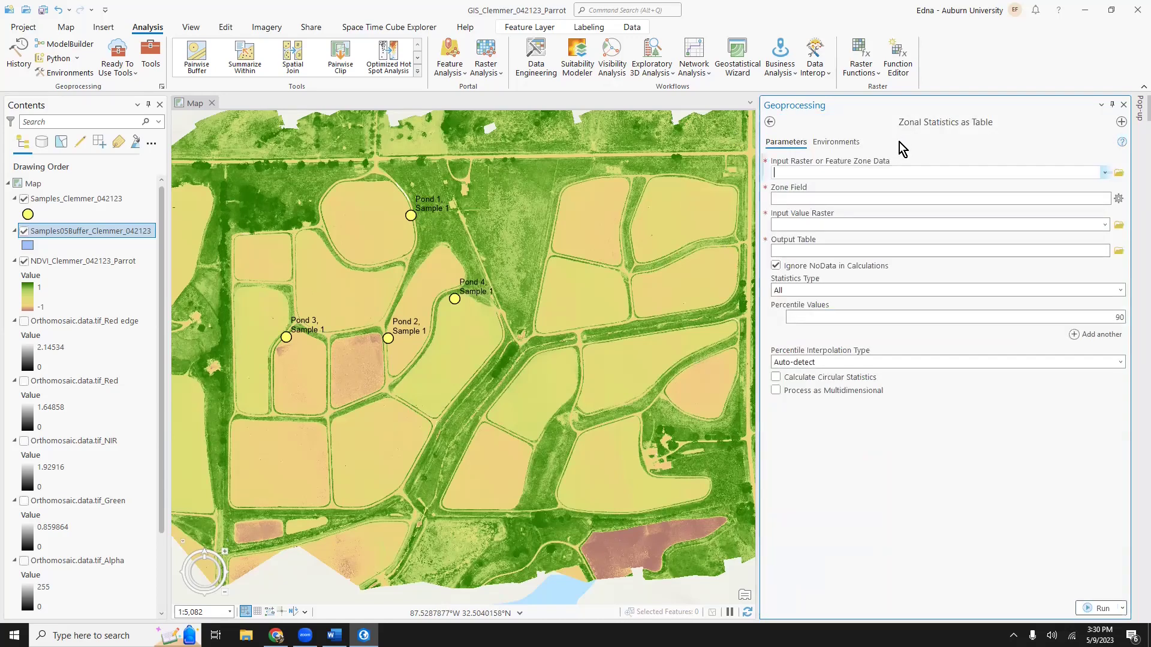
Step: Set Samples05Buffer_Clemmer_042123 as the zone data, GCPName as the zone field and NDVI_Clemmer_042123_Parrot as the value raster
left_click(1104, 173)
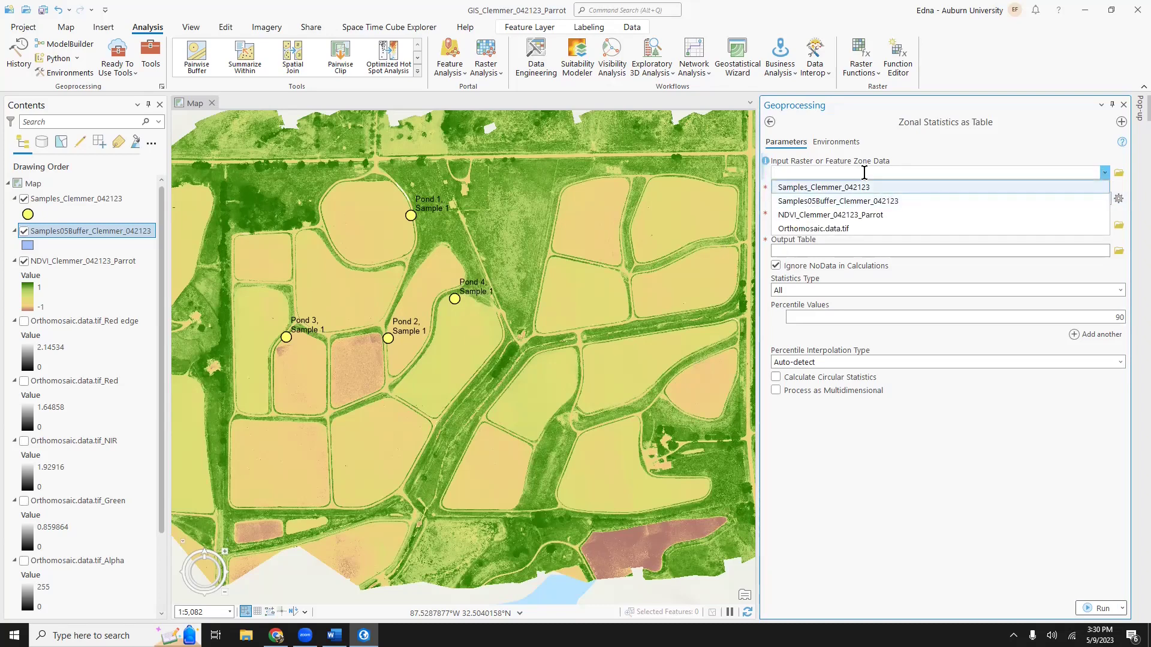
left_click(886, 202)
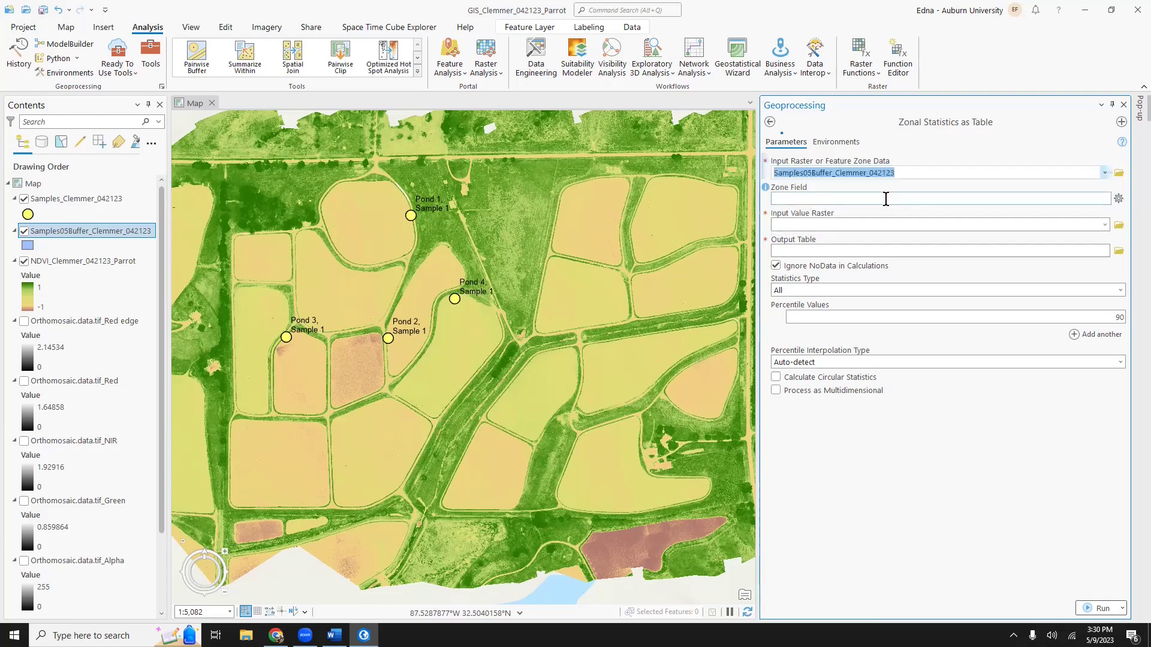
left_click(1104, 199)
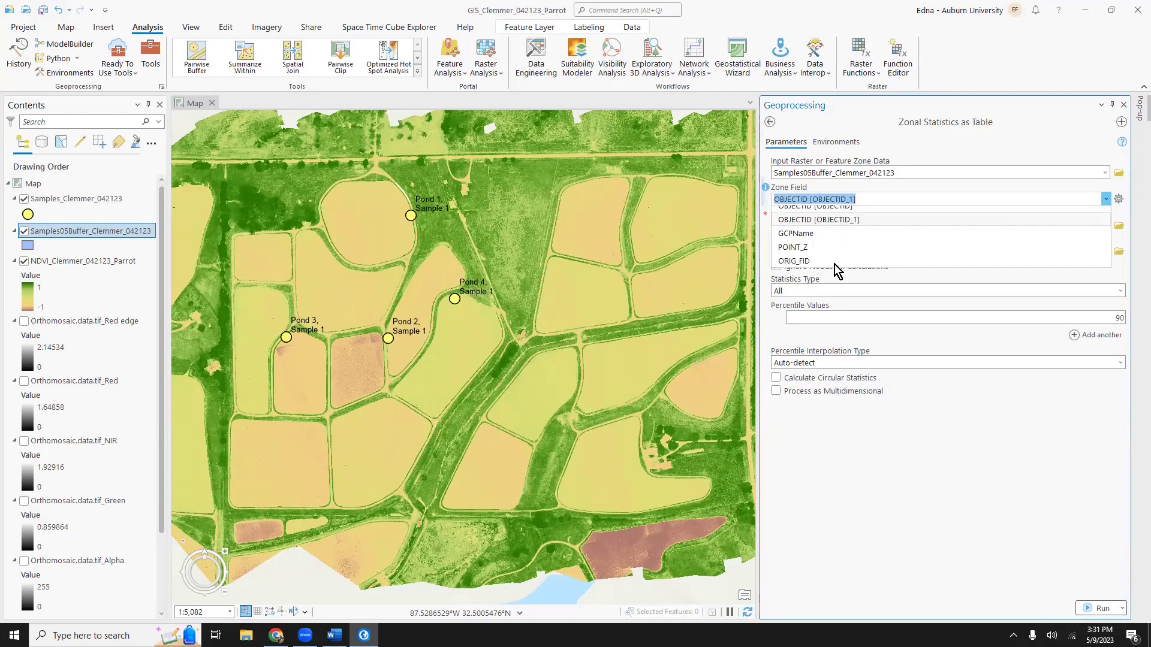
left_click(832, 243)
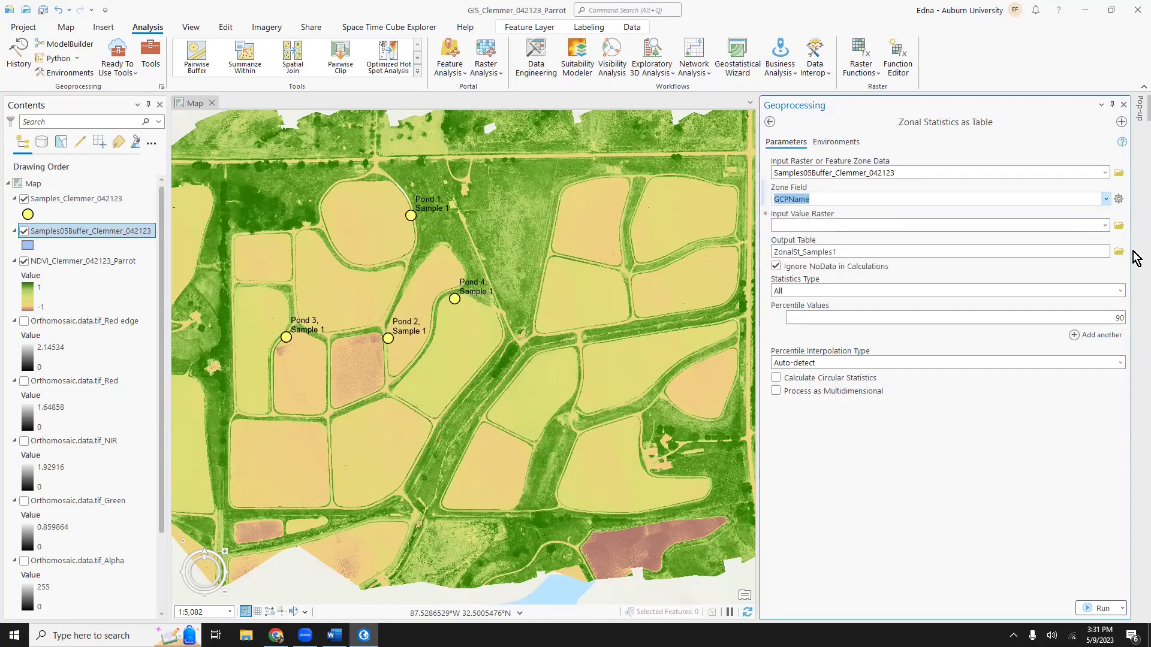
left_click(1105, 225)
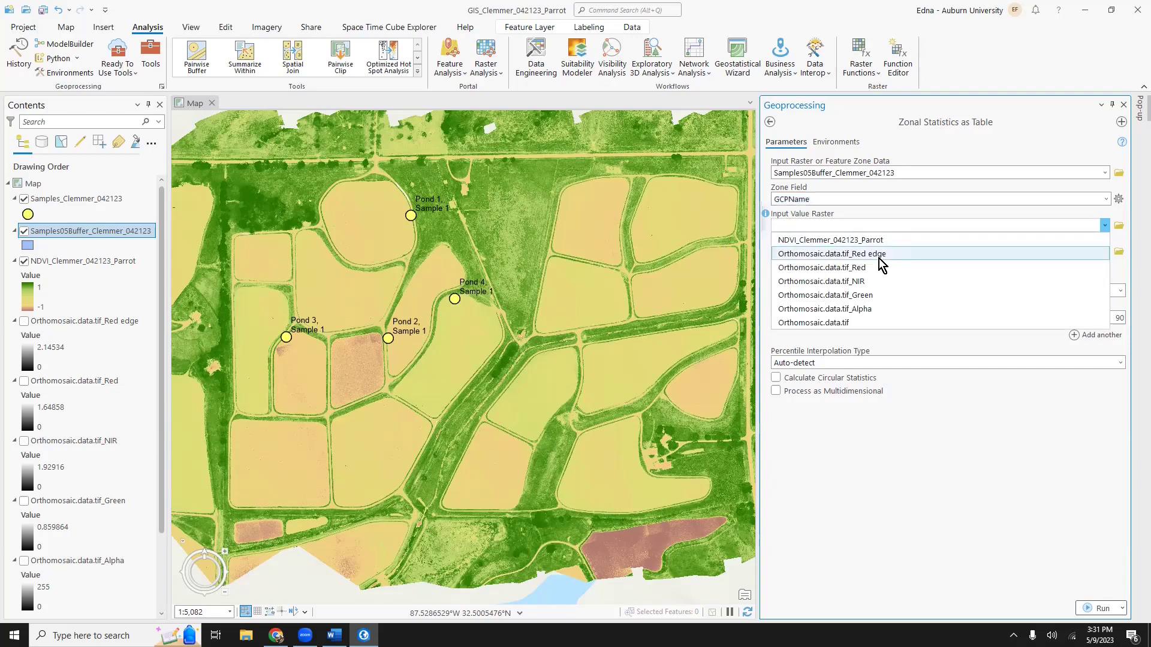
left_click(832, 241)
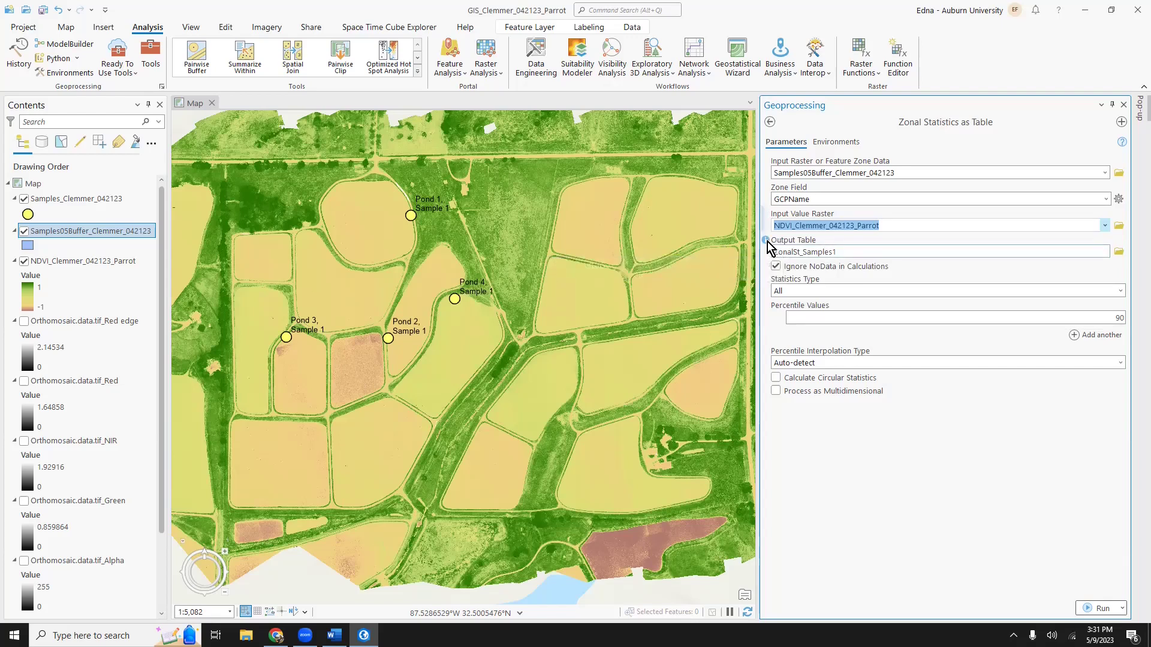
Step: Replace the default output table name with the naming template BufferMean_VIname_Multi_LocationID_MMDDYY_Parrot, without the leading list numbering
left_click_drag(781, 247, 1119, 261)
type("i. BufferMean_VIname_Multi_LocationID_MMDDYY_Parrot")
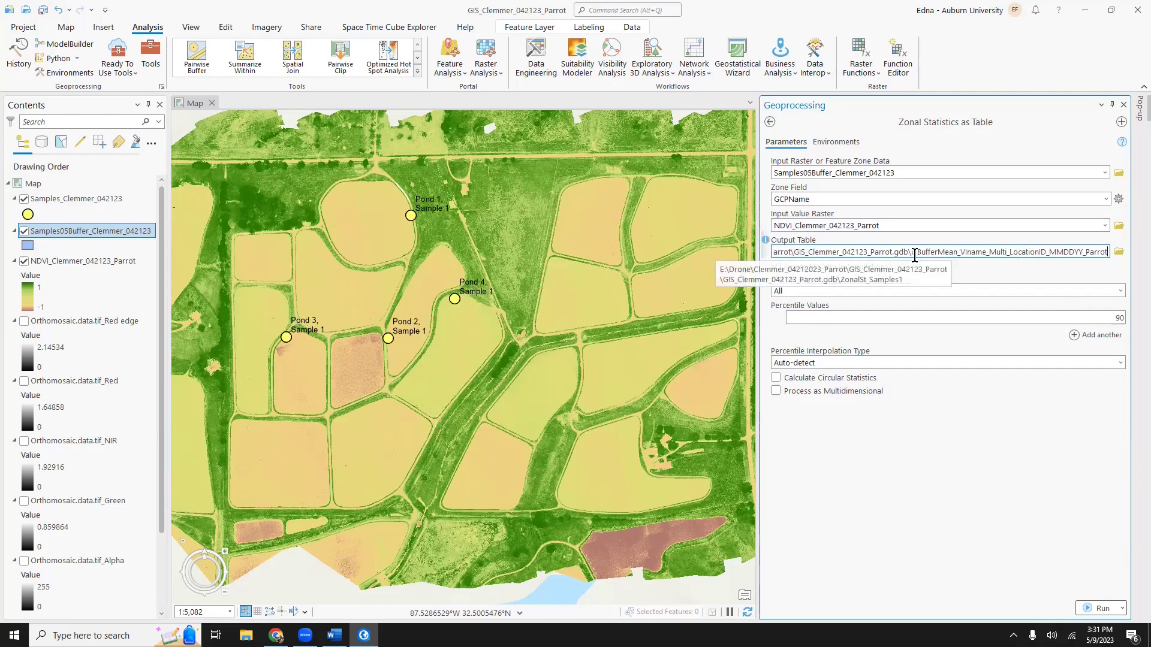
left_click_drag(911, 248, 918, 247)
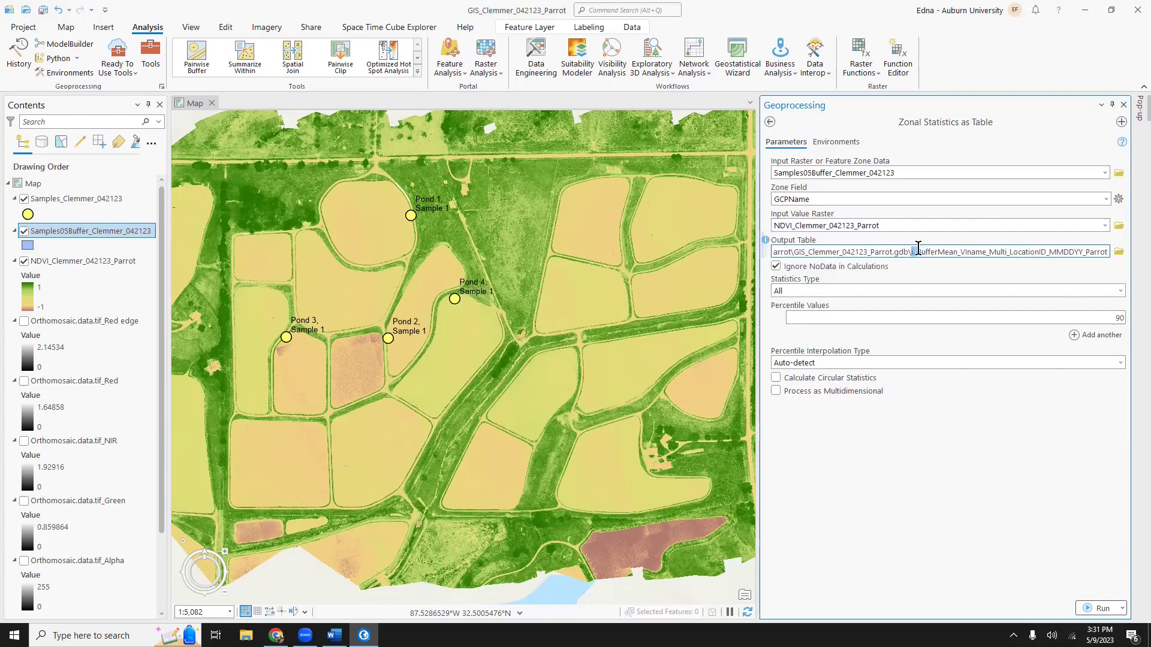
key("BackSpace")
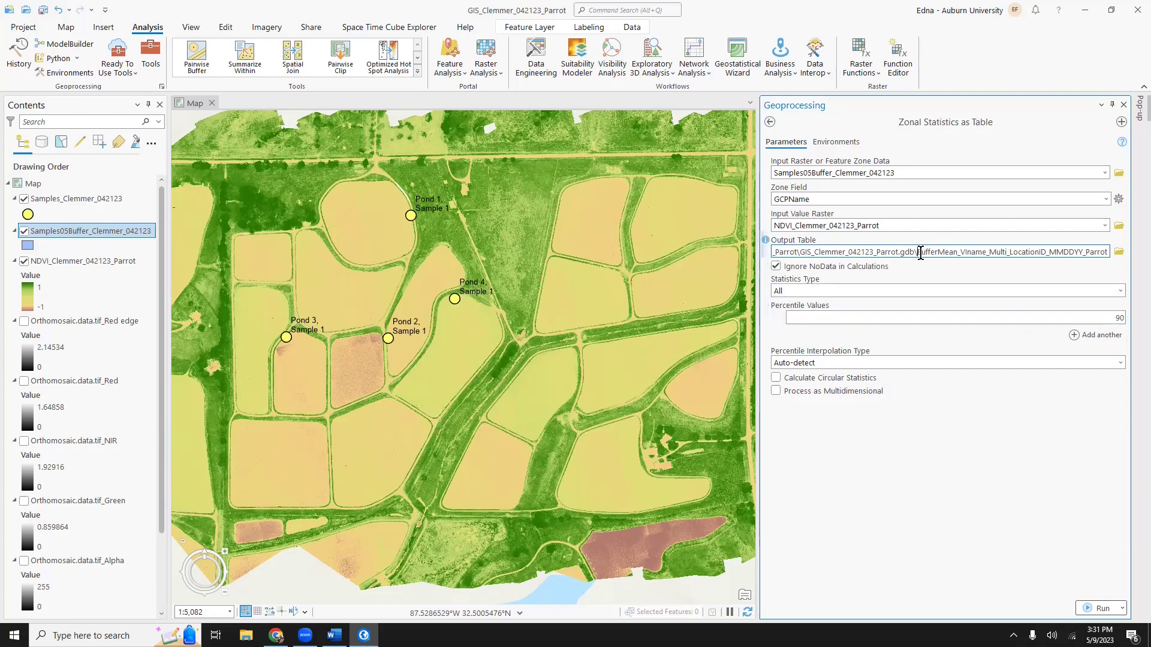
Step: Fill in the index, location and date in the output table name, making it BufferMean_NDVI_Multi_Clemmer_042123
left_click_drag(960, 253, 983, 252)
type("NDVI")
left_click_drag(1022, 251, 1137, 257)
type("Clemmetr")
key("BackSpace")
key("BackSpace")
type("r_")
key("BackSpace")
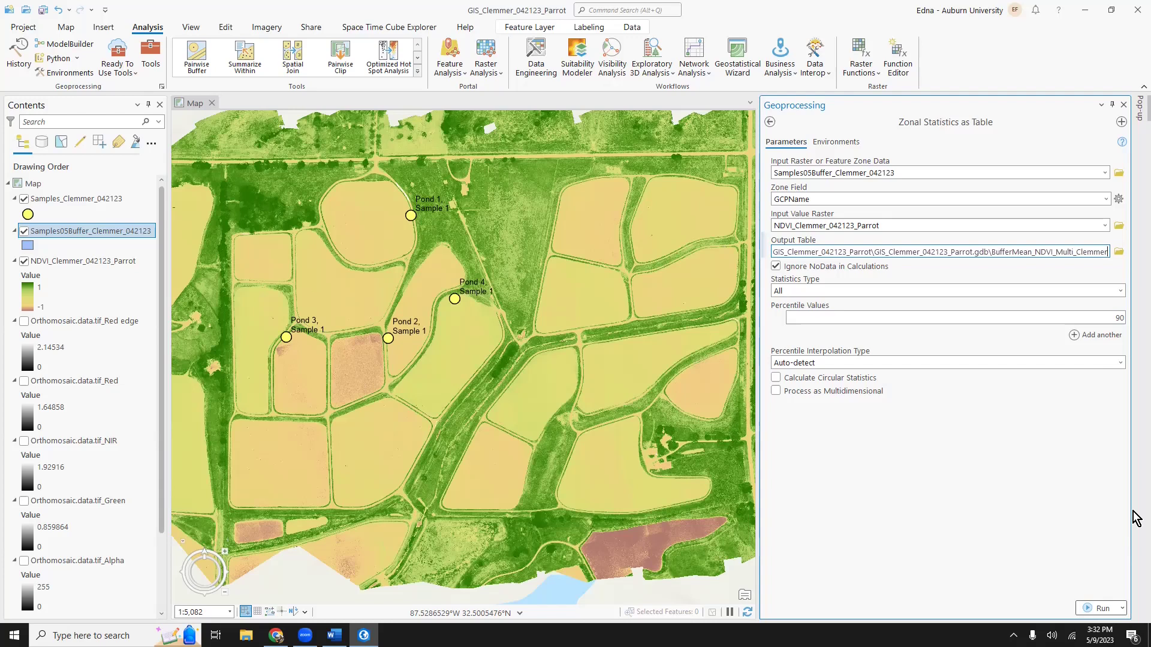
type("_")
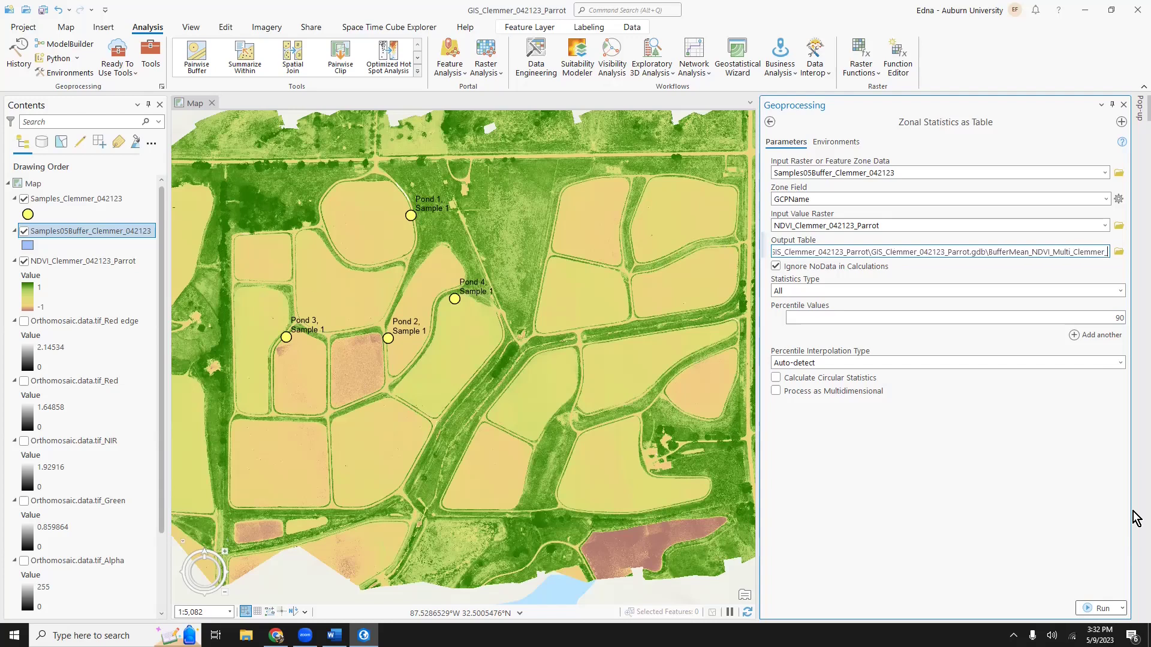
type("042123")
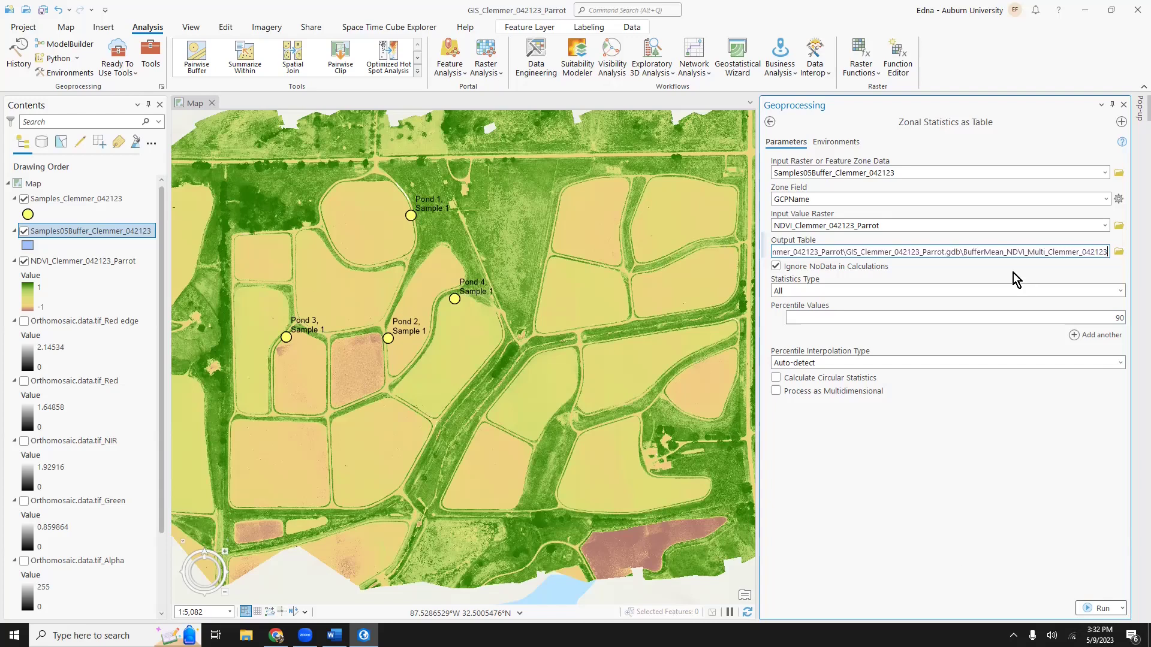
Step: Add the buffer size 05 to the output table name, making it Buffer05Mean_NDVI_Multi_Clemmer_042123
left_click(981, 252)
type("0.5")
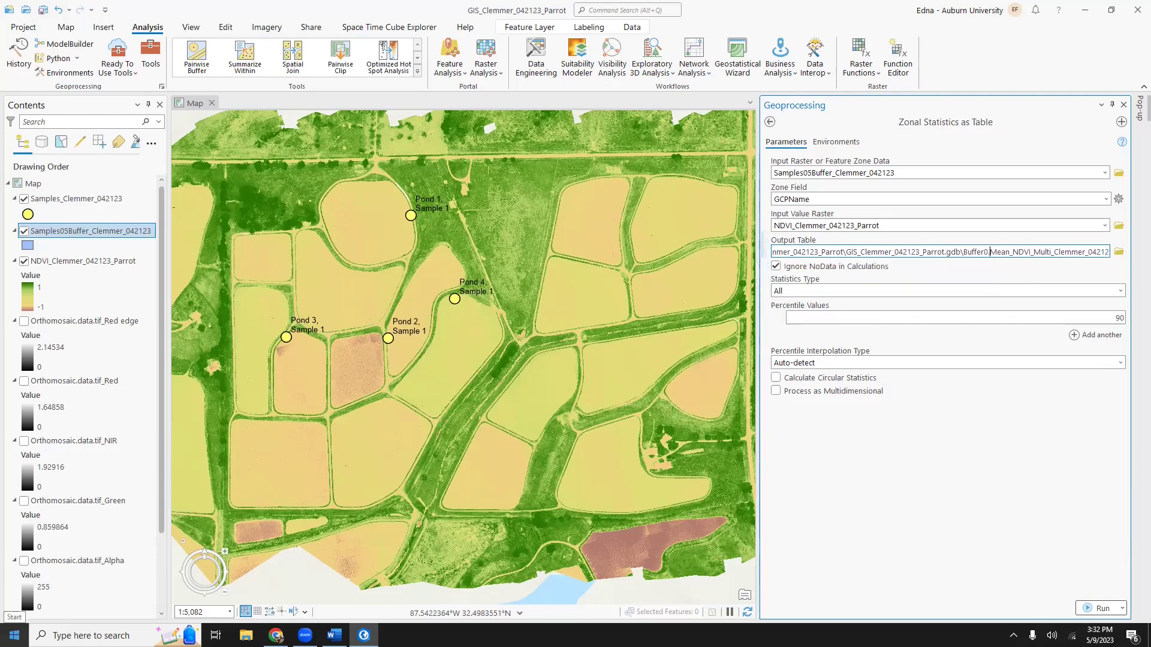
key("BackSpace")
key("BackSpace")
type("5")
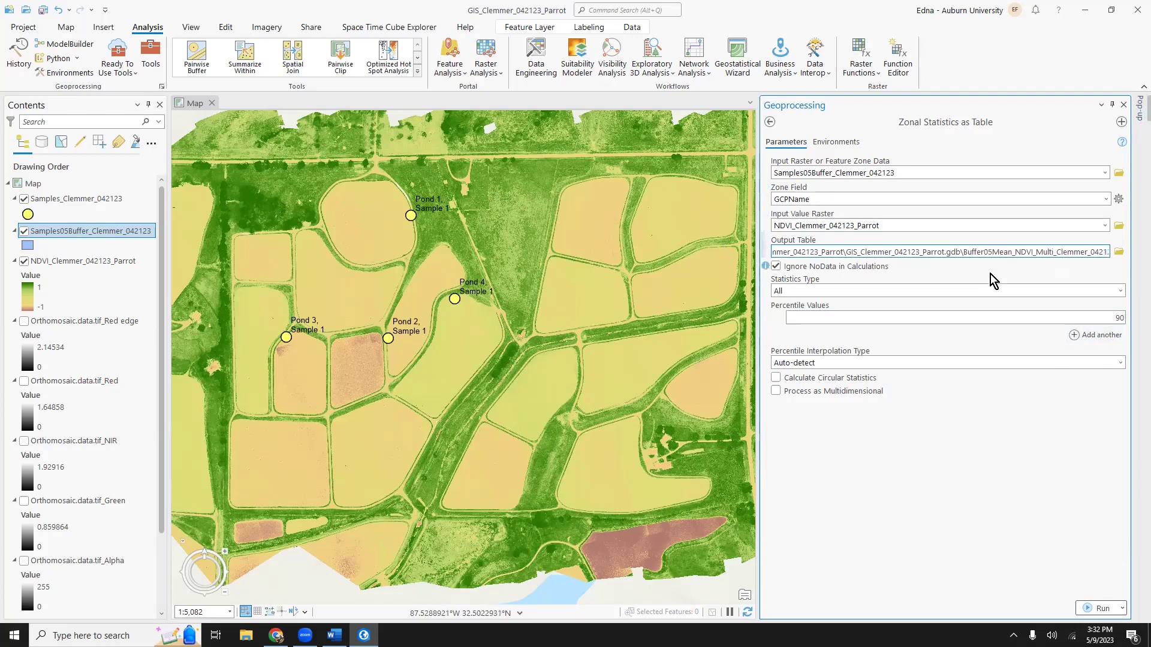
left_click_drag(965, 257, 1033, 250)
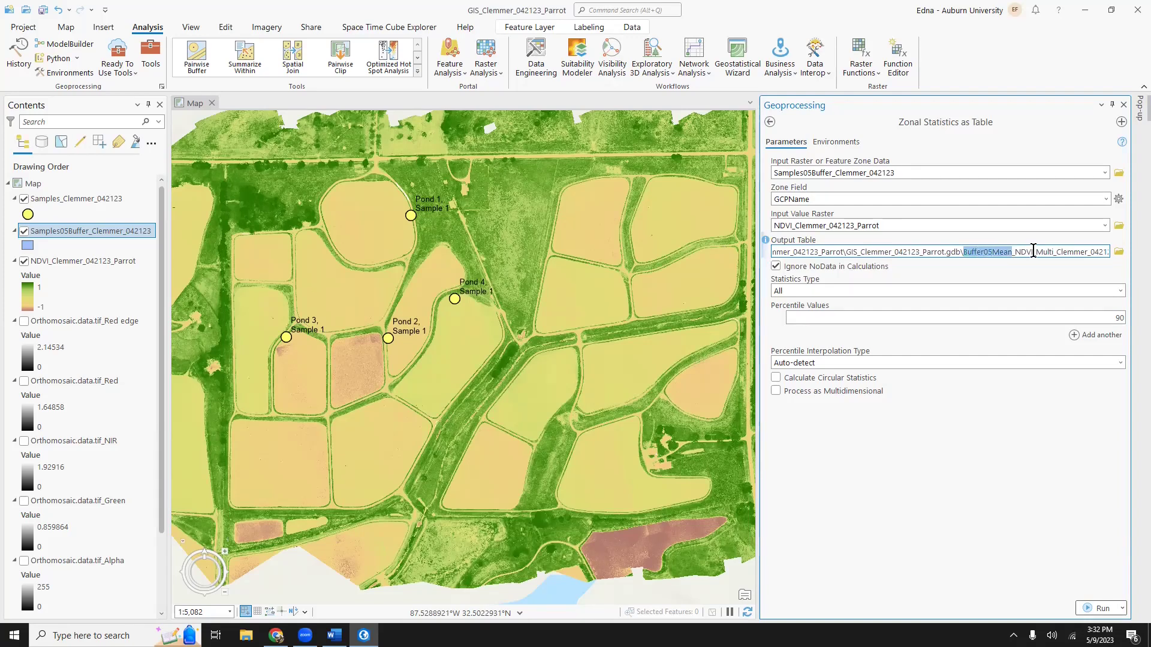
left_click(990, 281)
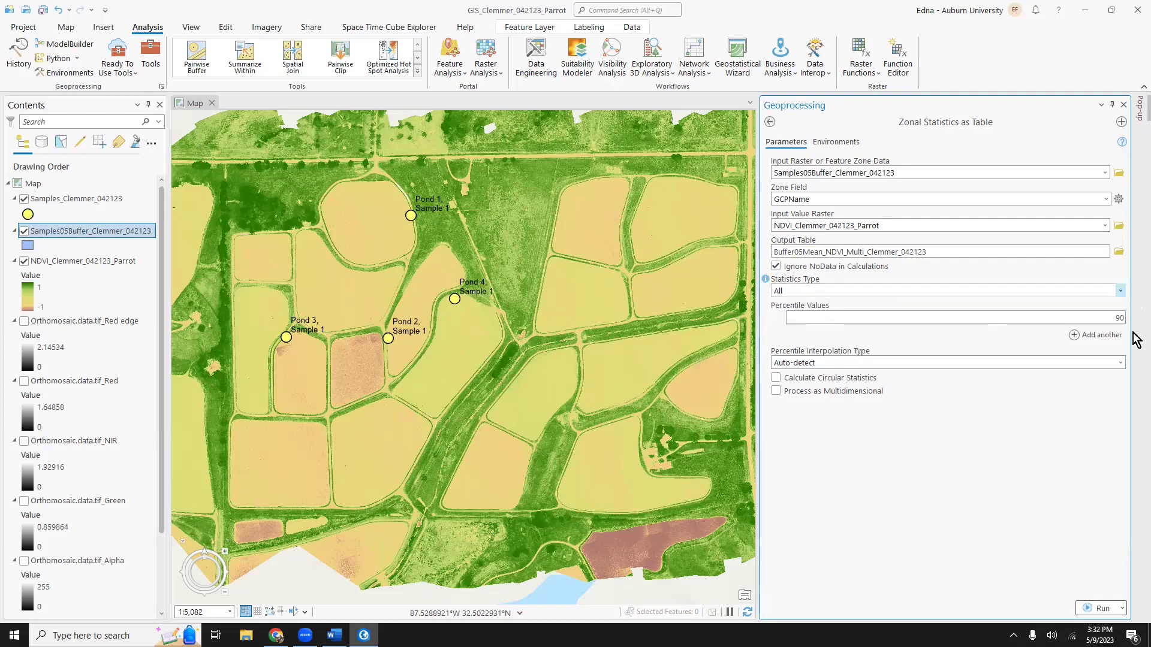
Step: Set the statistics type to Mean and run Zonal Statistics as Table
left_click(1121, 292)
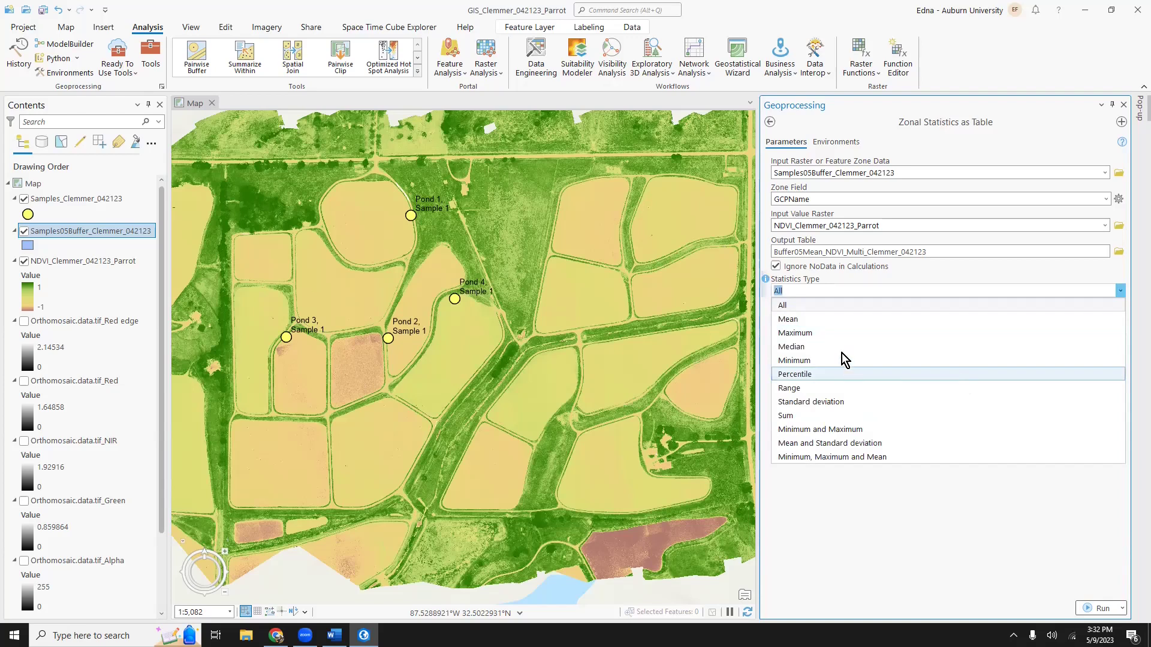
left_click(822, 321)
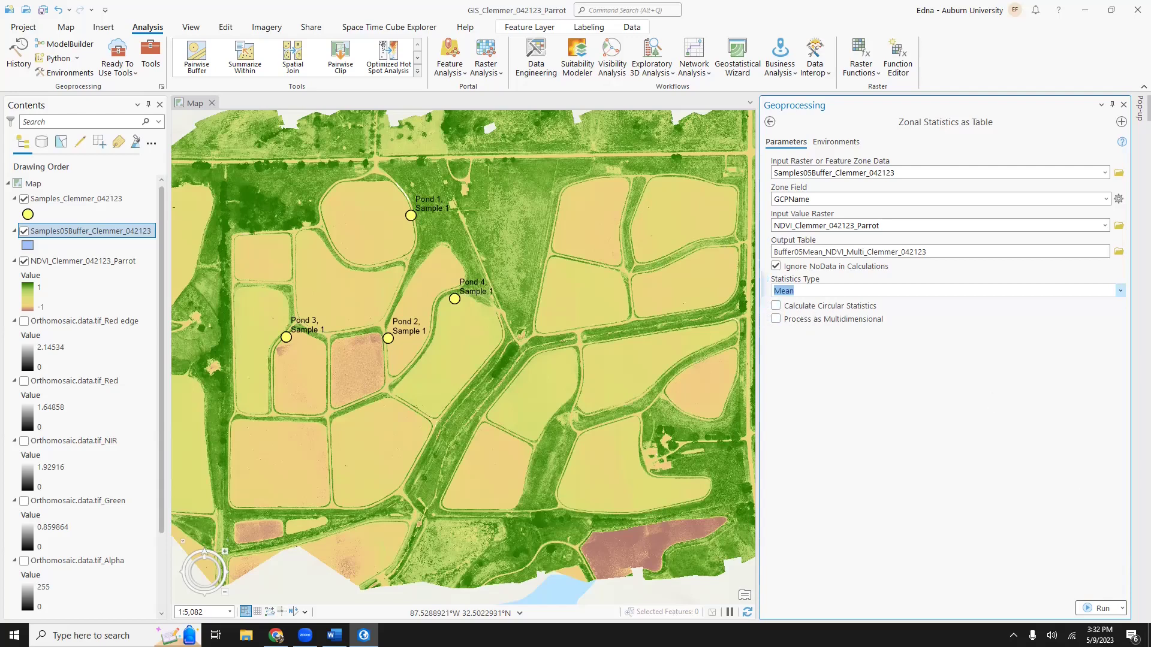
left_click(1102, 609)
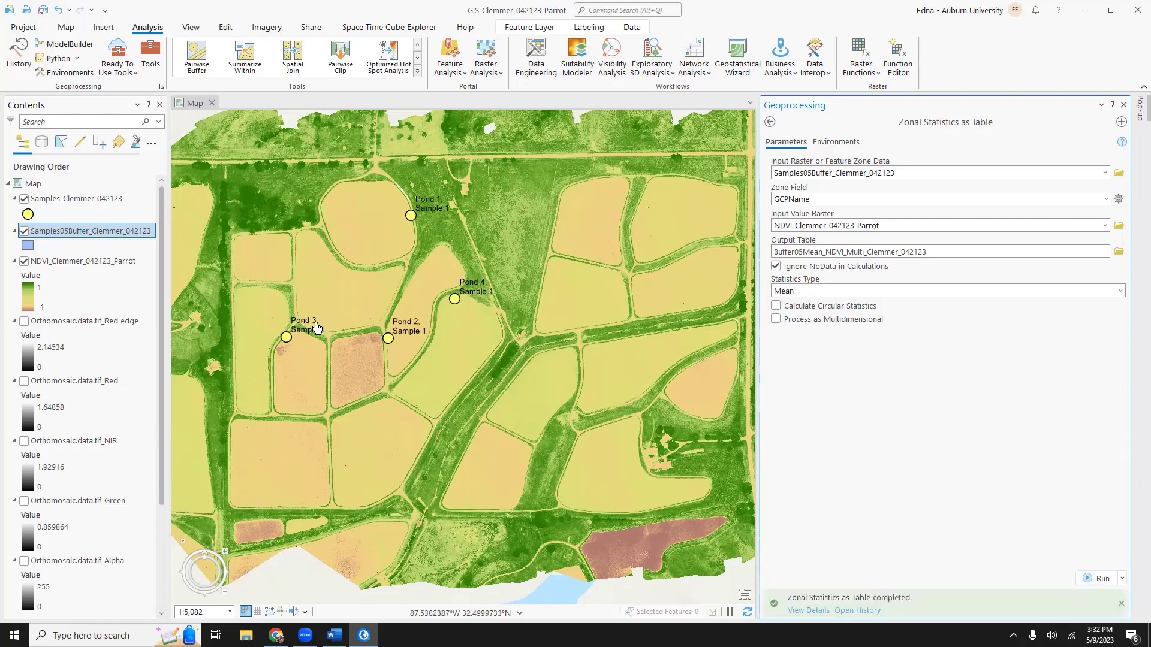
Step: Open the standalone table Buffer05Mean_NDVI_Multi_Clemmer_042123 and review the mean NDVI of the sample buffers, starting with Pond 1
scroll(51, 393, "down", 5)
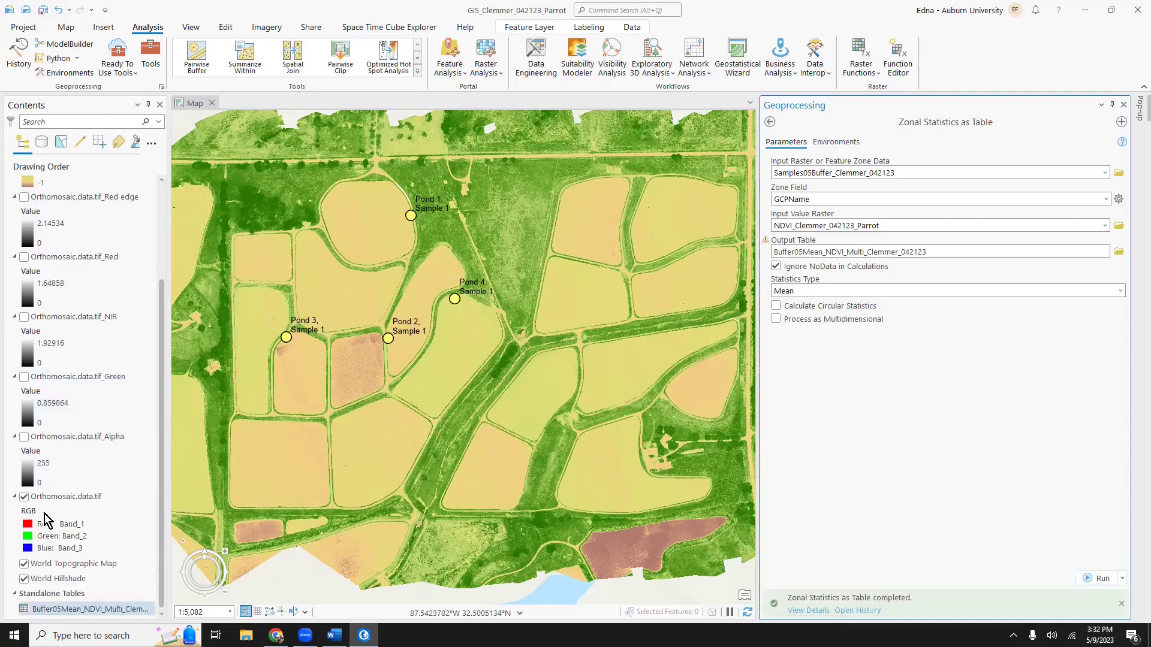
left_click(61, 611)
right_click(61, 611)
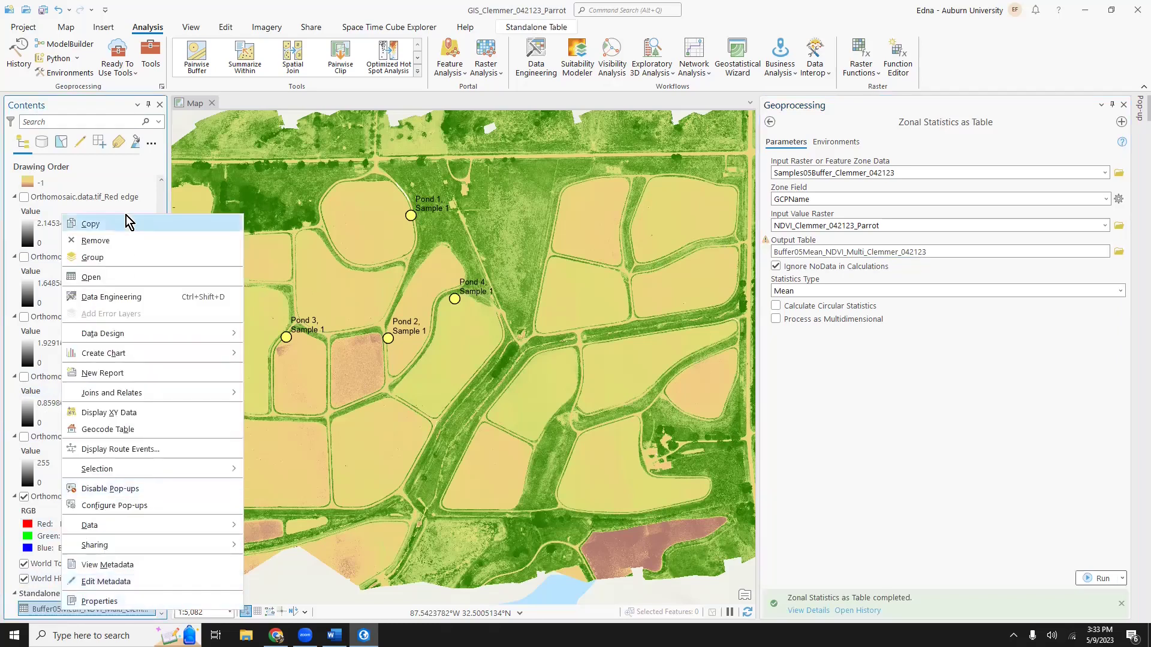
left_click(123, 279)
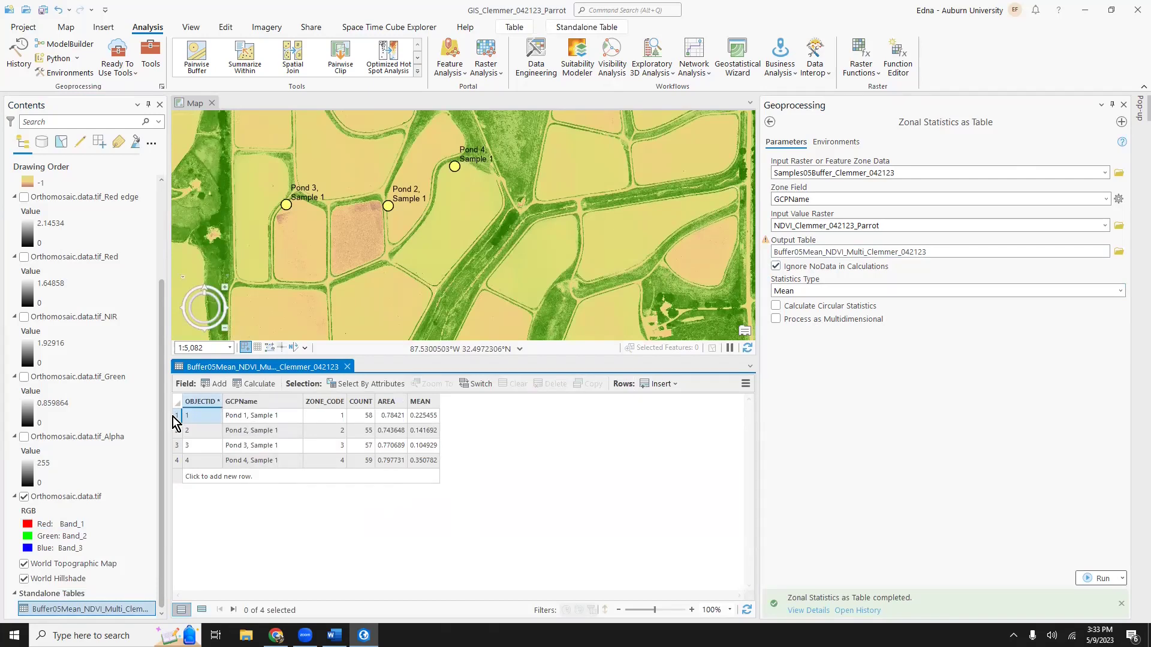
left_click(418, 418)
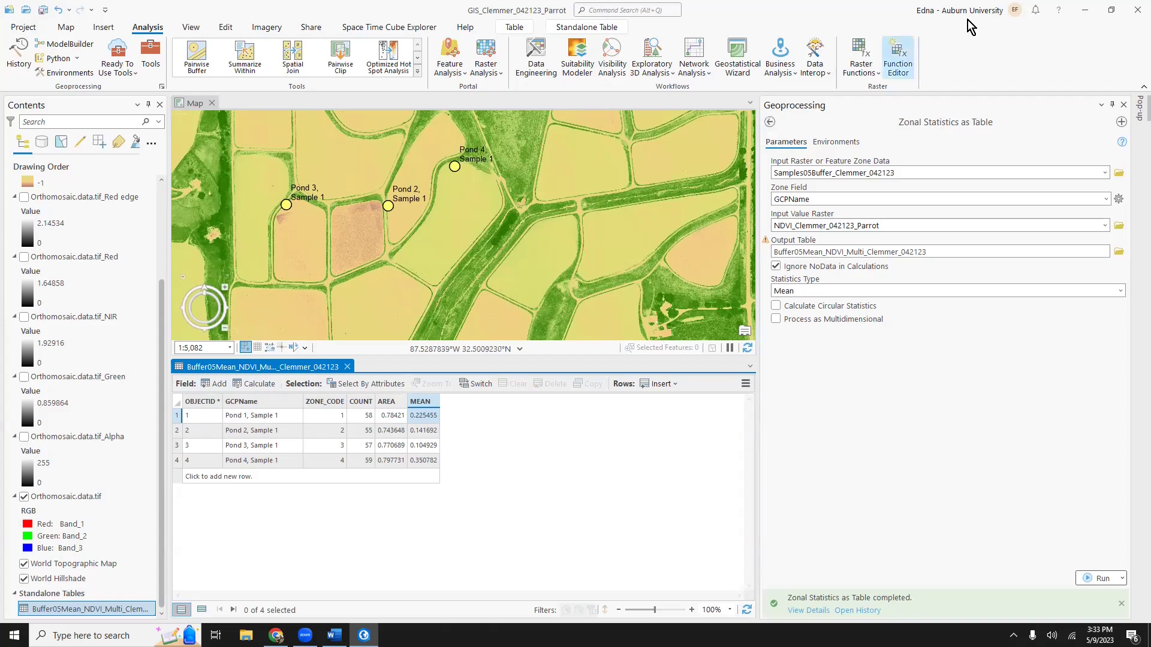
Step: Open the Table To Excel tool and set Buffer05Mean_NDVI_Multi_Clemmer_042123 as the input table
left_click(771, 123)
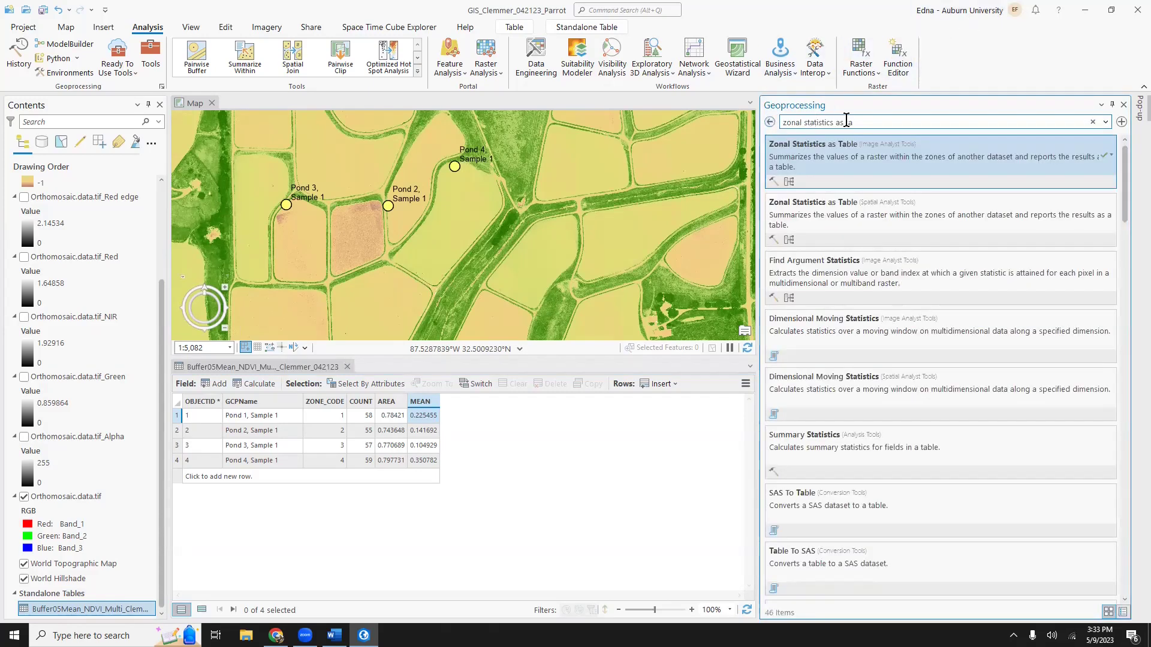
left_click(813, 125)
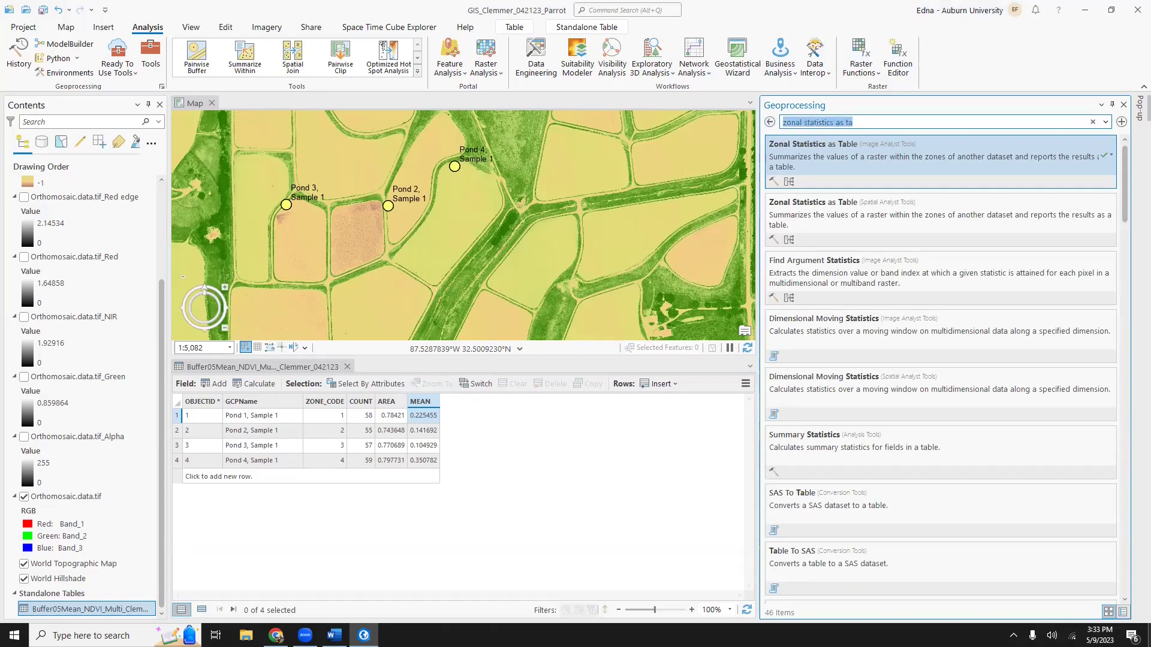
key("BackSpace")
type("table to ec")
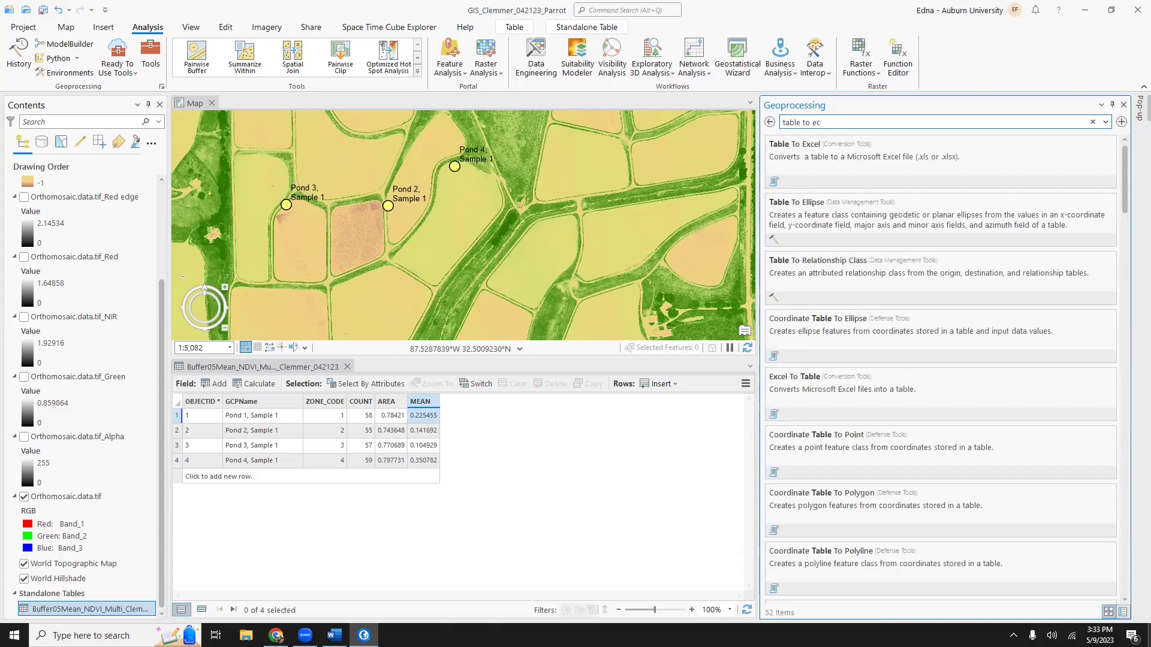
type("x")
left_click(879, 153)
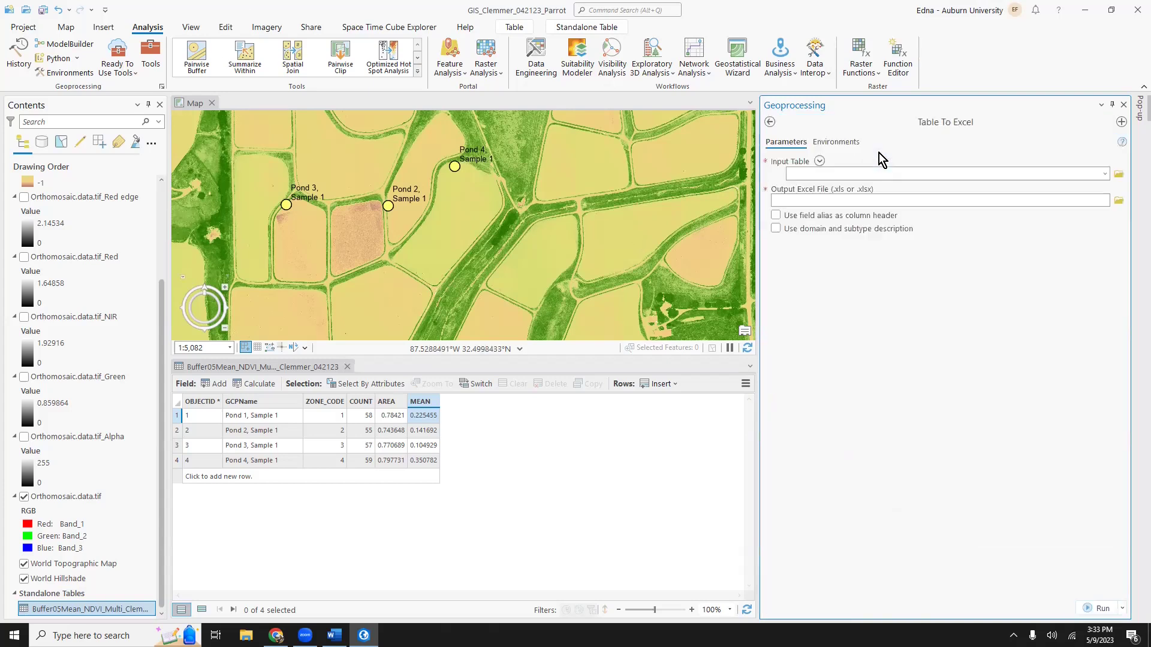
left_click(1107, 173)
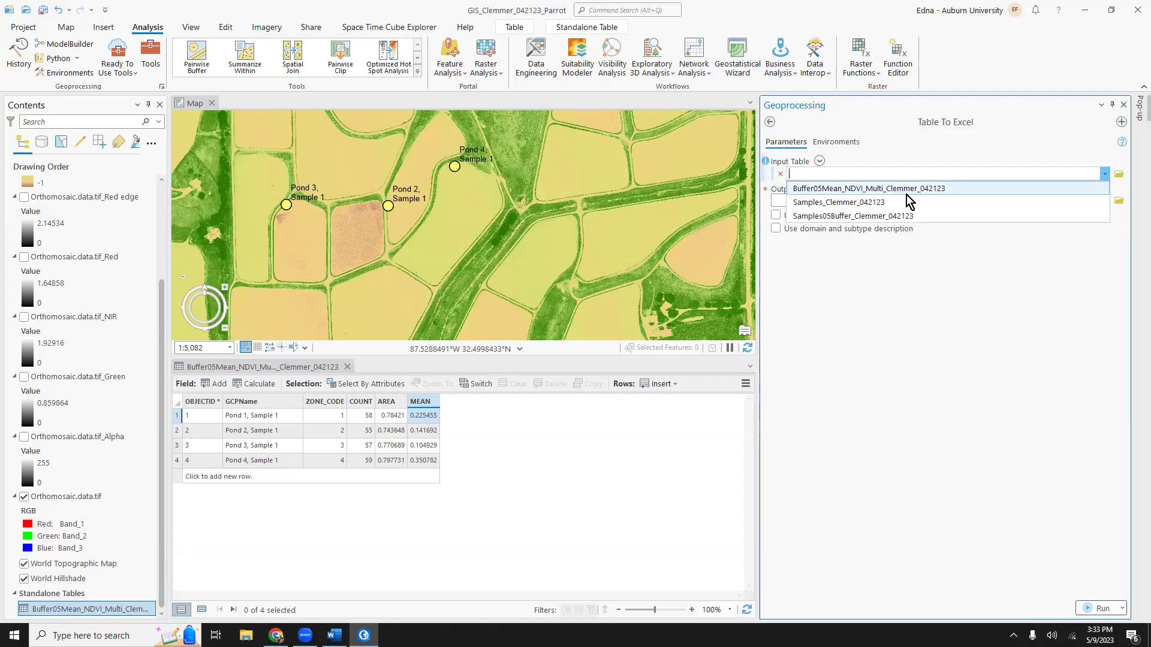
left_click(840, 188)
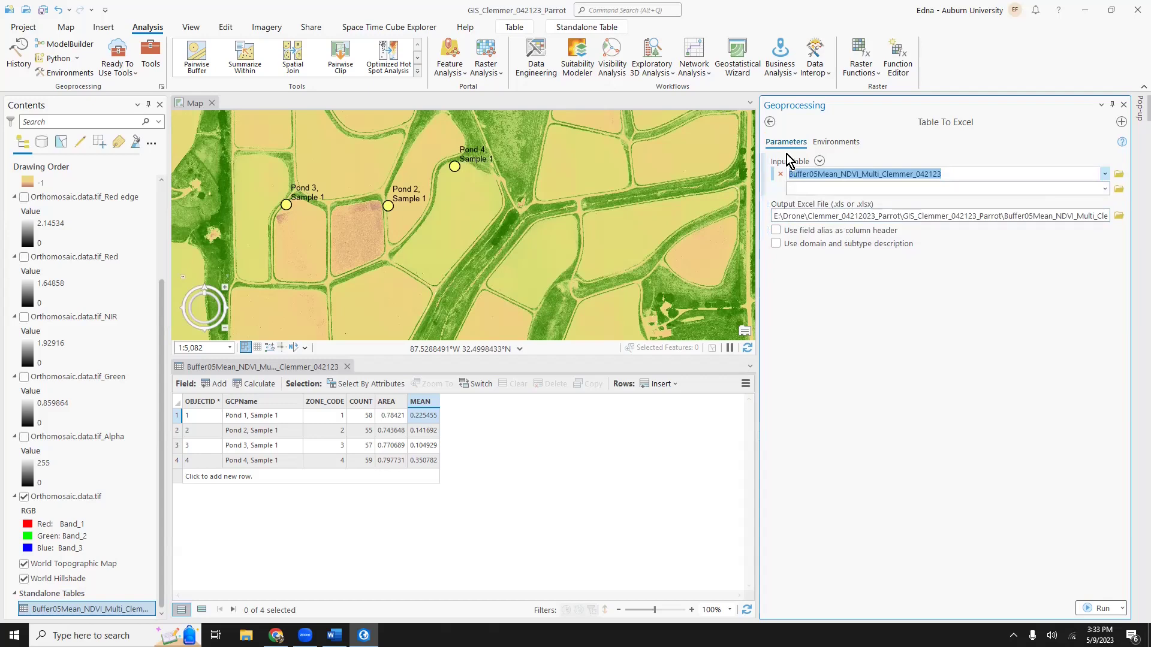
Step: Set the output Excel file to Buffer05Mean_NDVI_Multi_Clemmer_042123_Parrot in the ResultTables_VIbuffers folder and run the export
left_click(1119, 216)
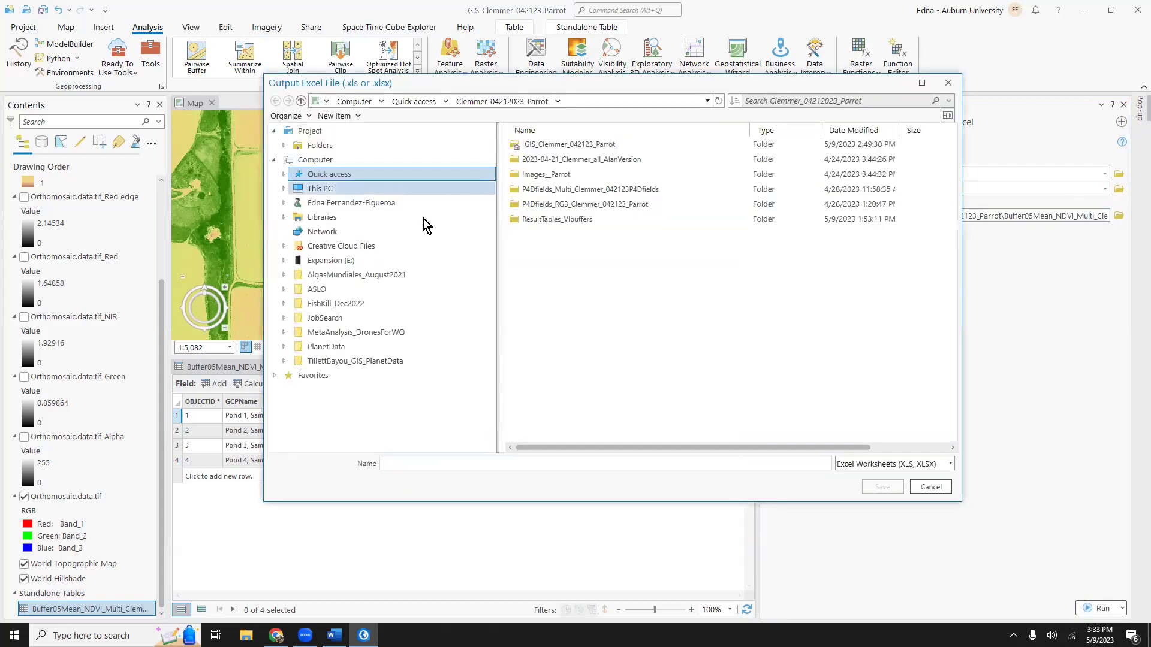
double_click(577, 219)
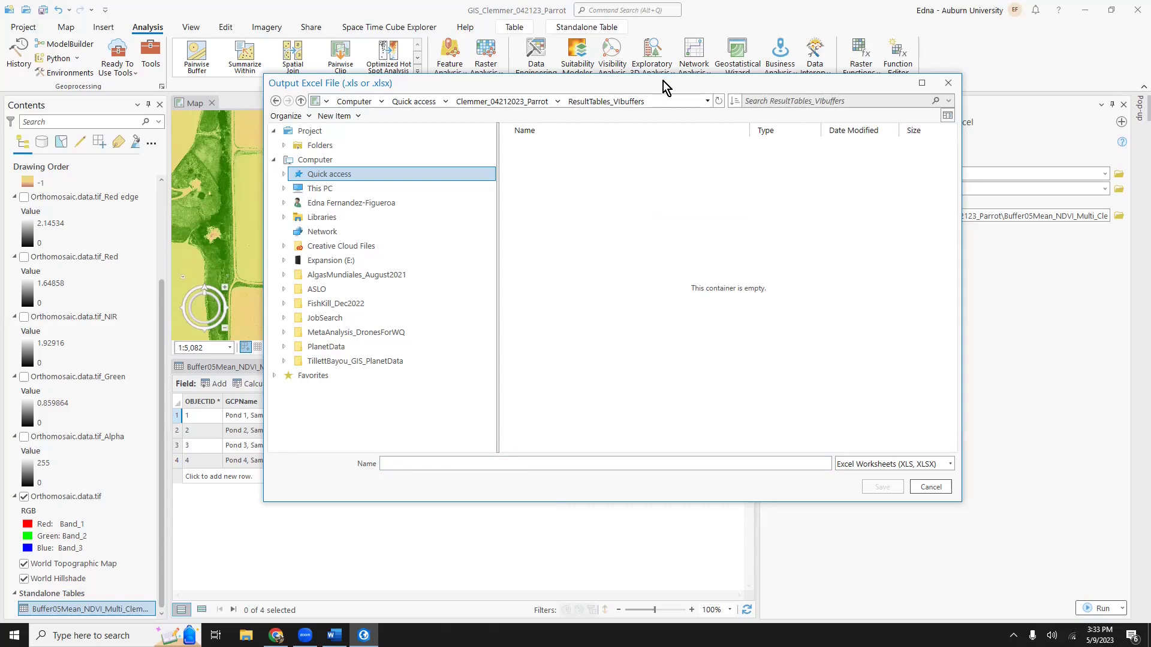
left_click_drag(664, 87, 651, 93)
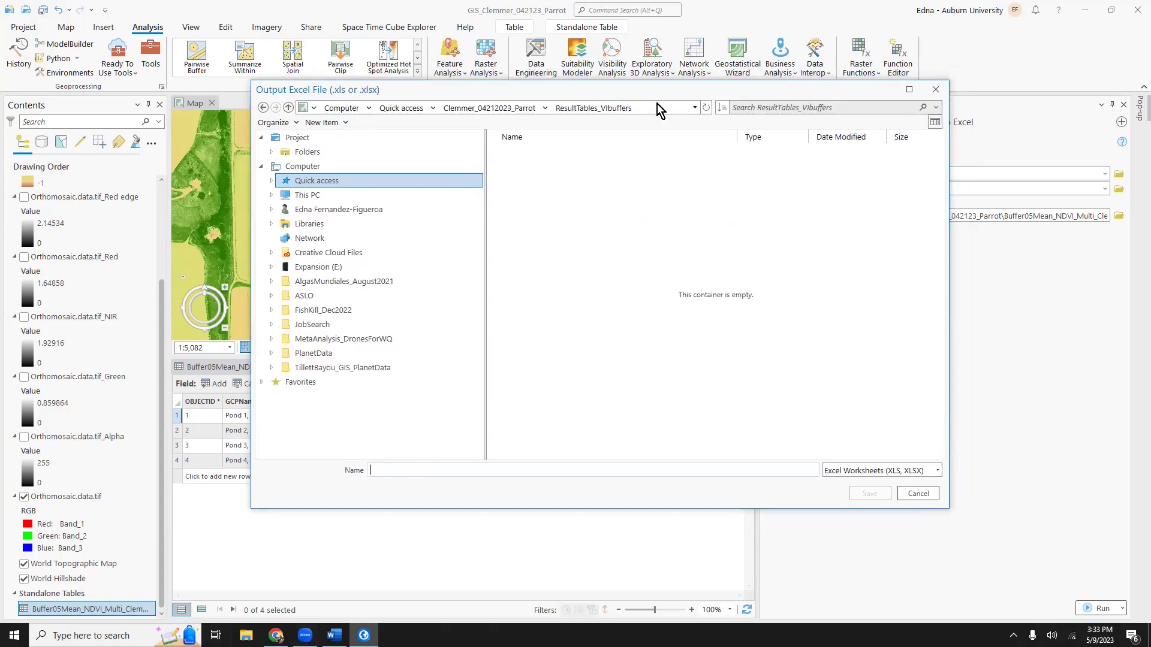
left_click(807, 4)
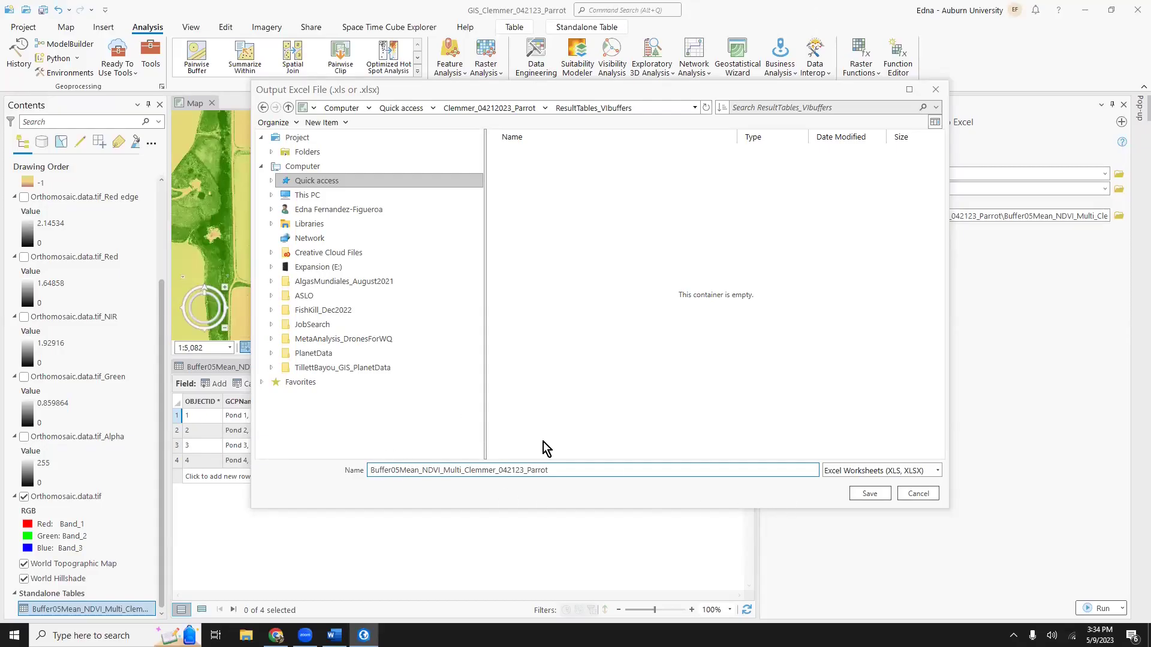
left_click(380, 468)
double_click(576, 470)
left_click(590, 470)
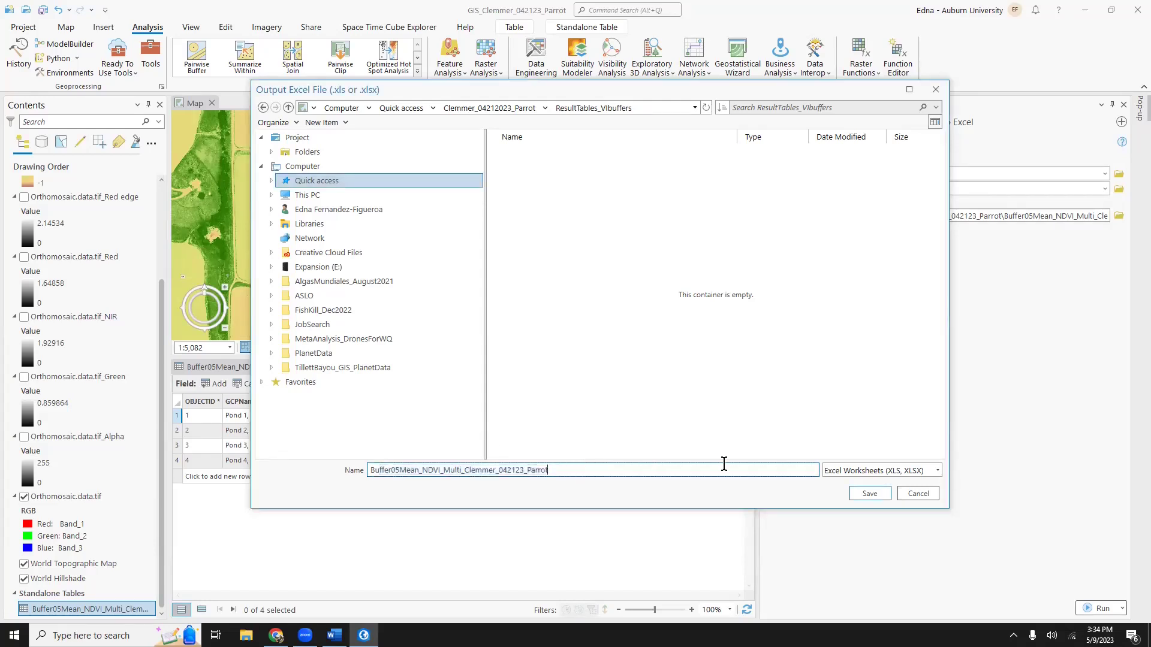
left_click(856, 497)
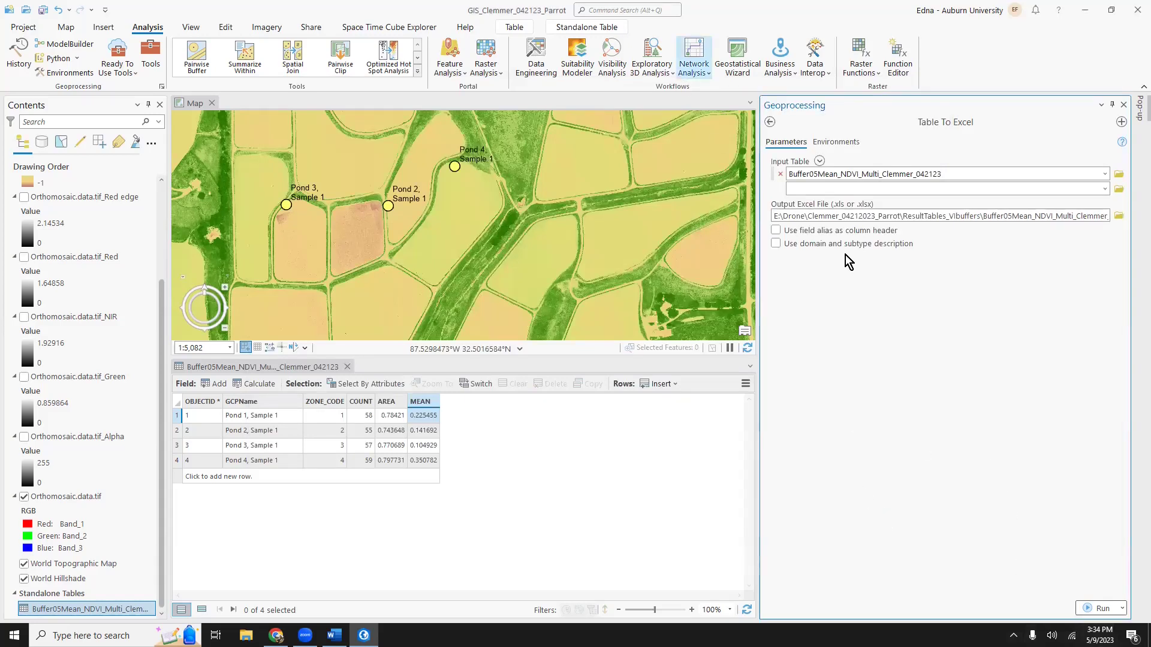
left_click(1103, 608)
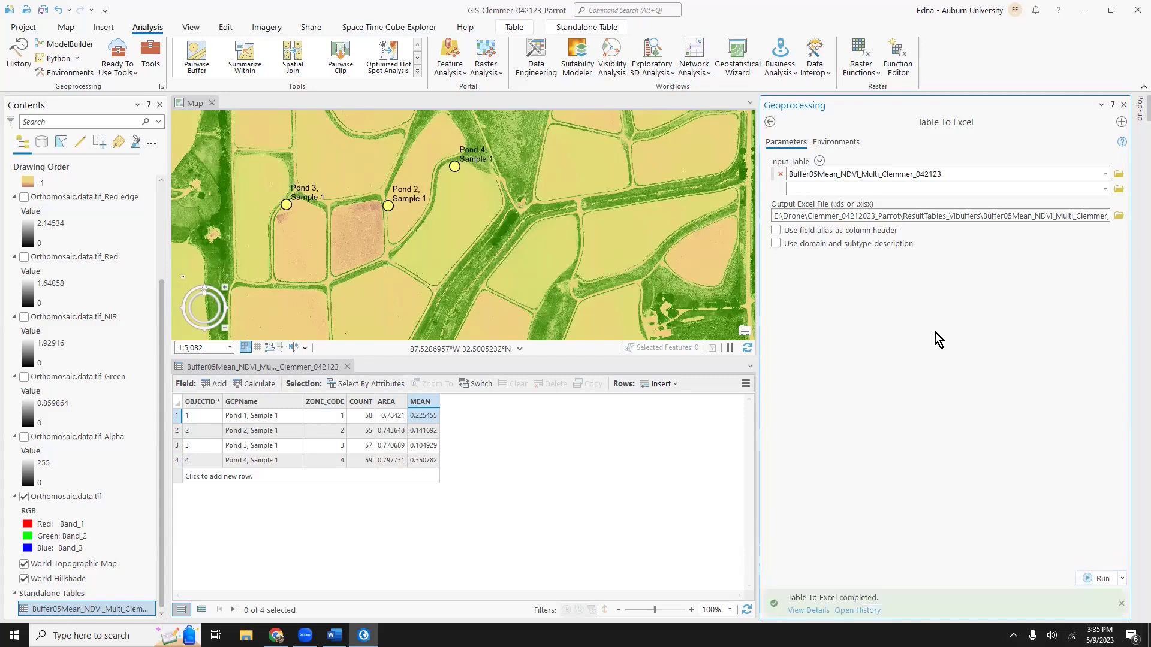
Step: Switch to File Explorer, open the exported Excel file in ResultTables_VIbuffers and review its MEAN column
left_click(276, 635)
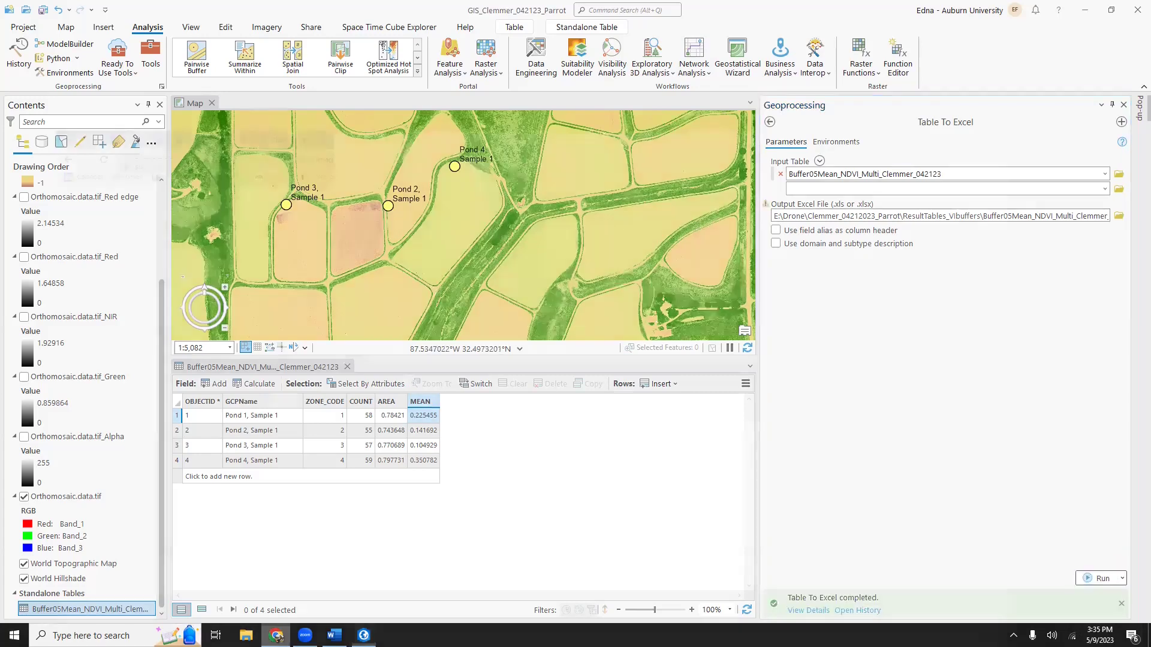
left_click(246, 636)
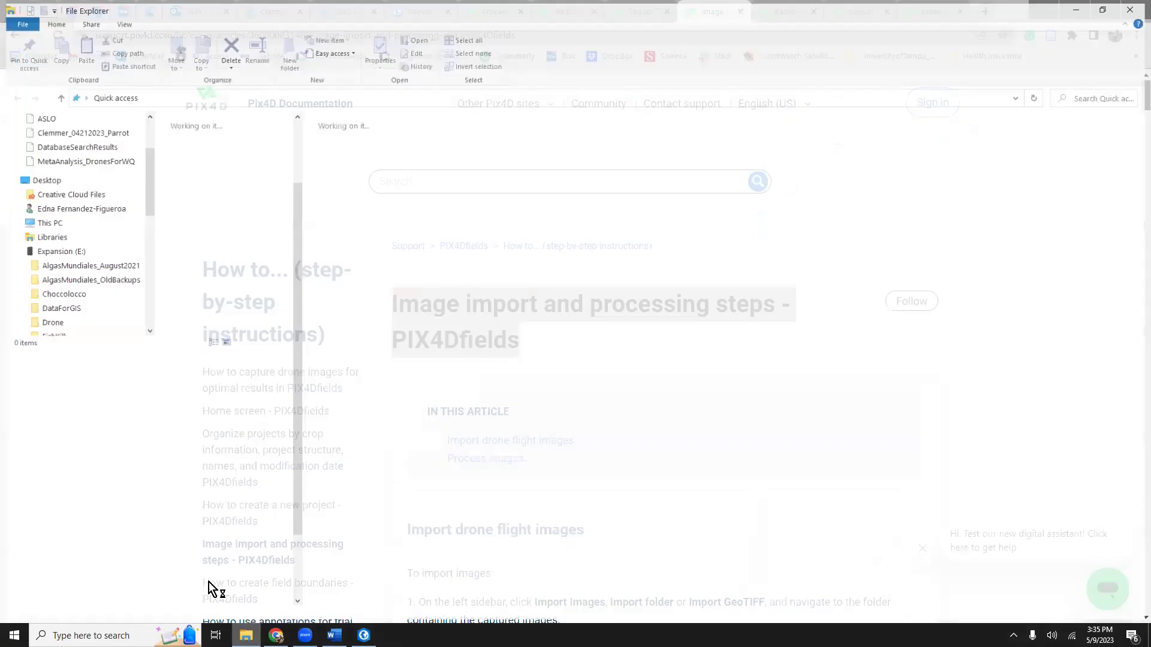
left_click(107, 224)
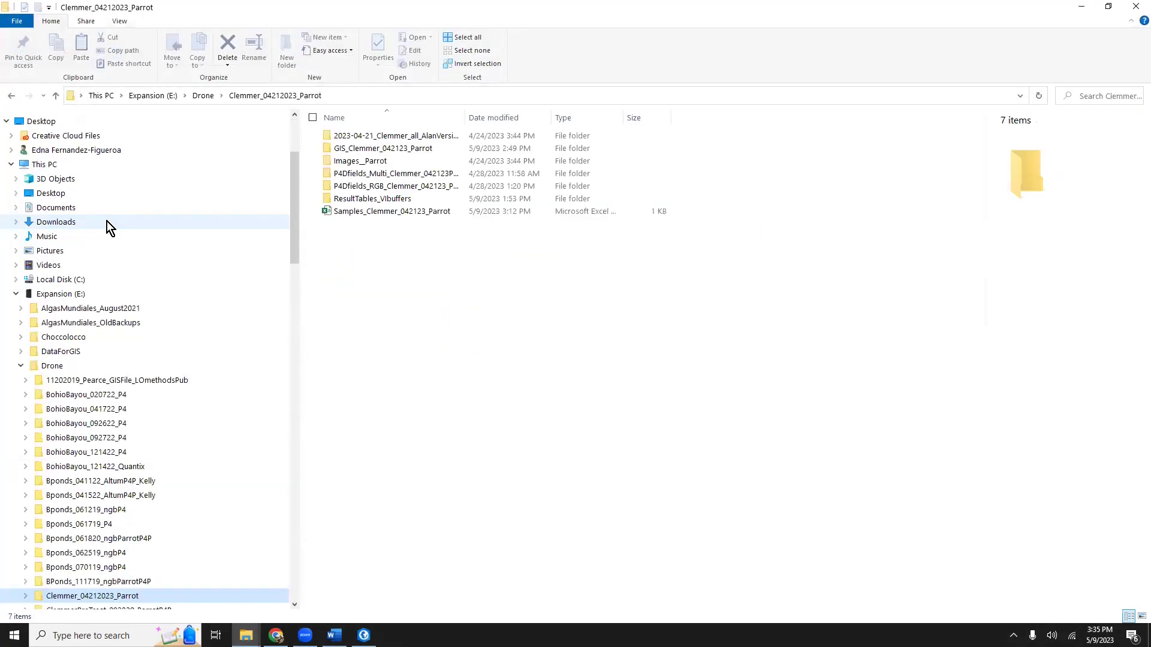
left_click(367, 203)
double_click(367, 203)
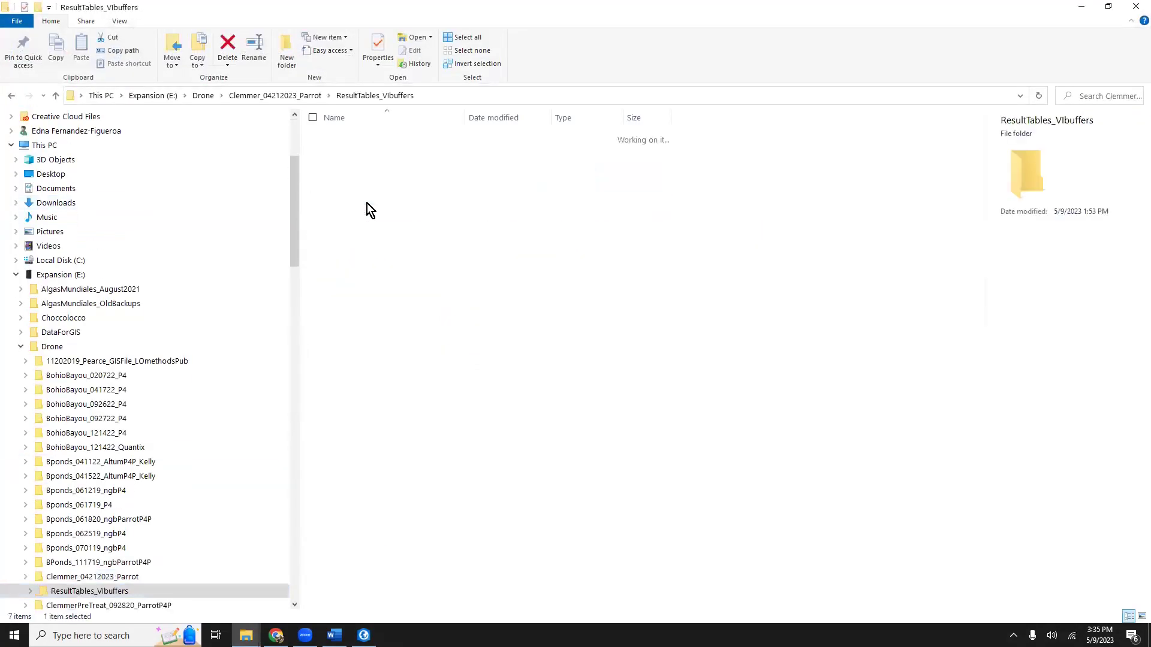
left_click(387, 136)
double_click(387, 133)
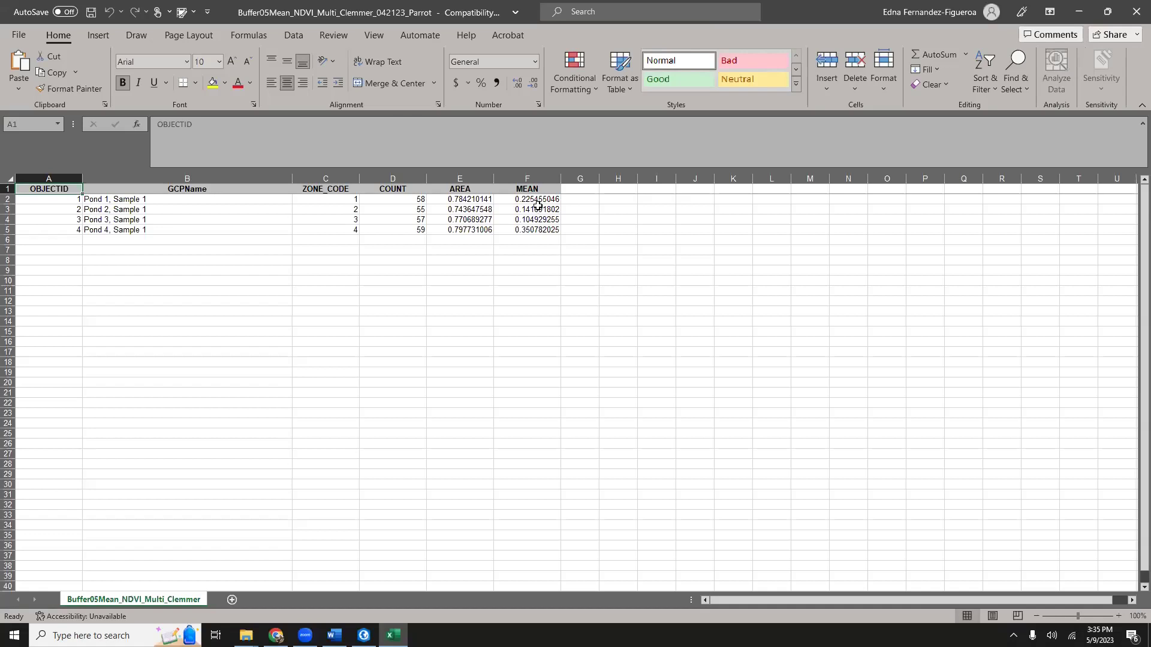
left_click_drag(534, 199, 528, 229)
left_click(524, 240)
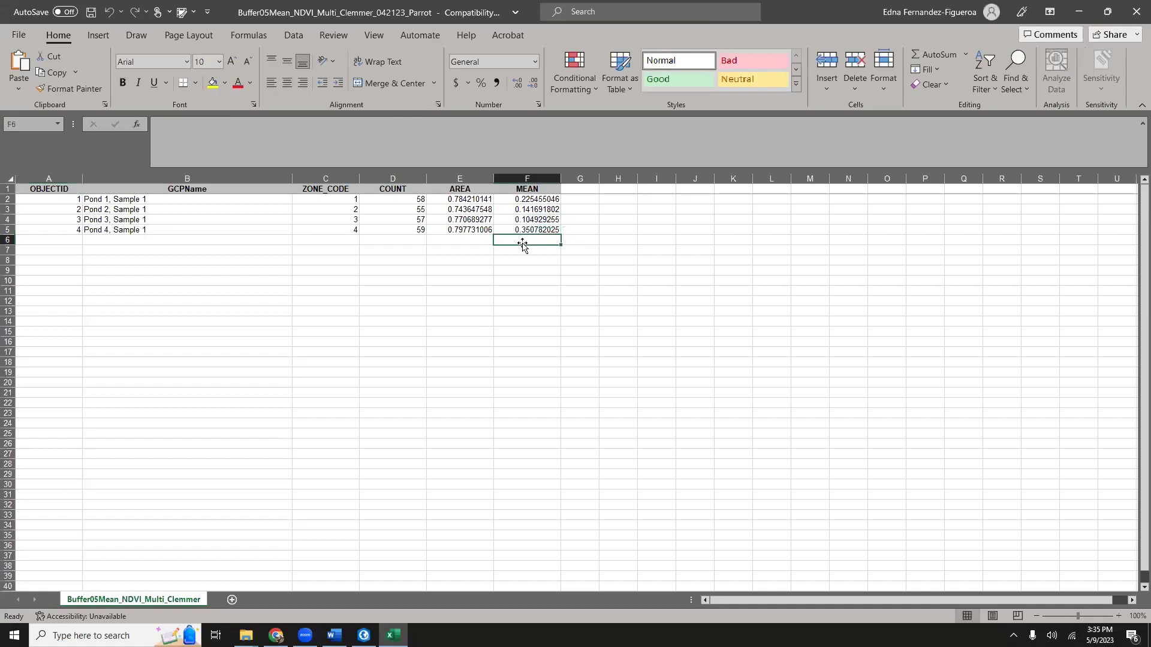
left_click(616, 289)
Step: Add a VI column beside MEAN and fill it with NDVI for all four pond samples
left_click(569, 198)
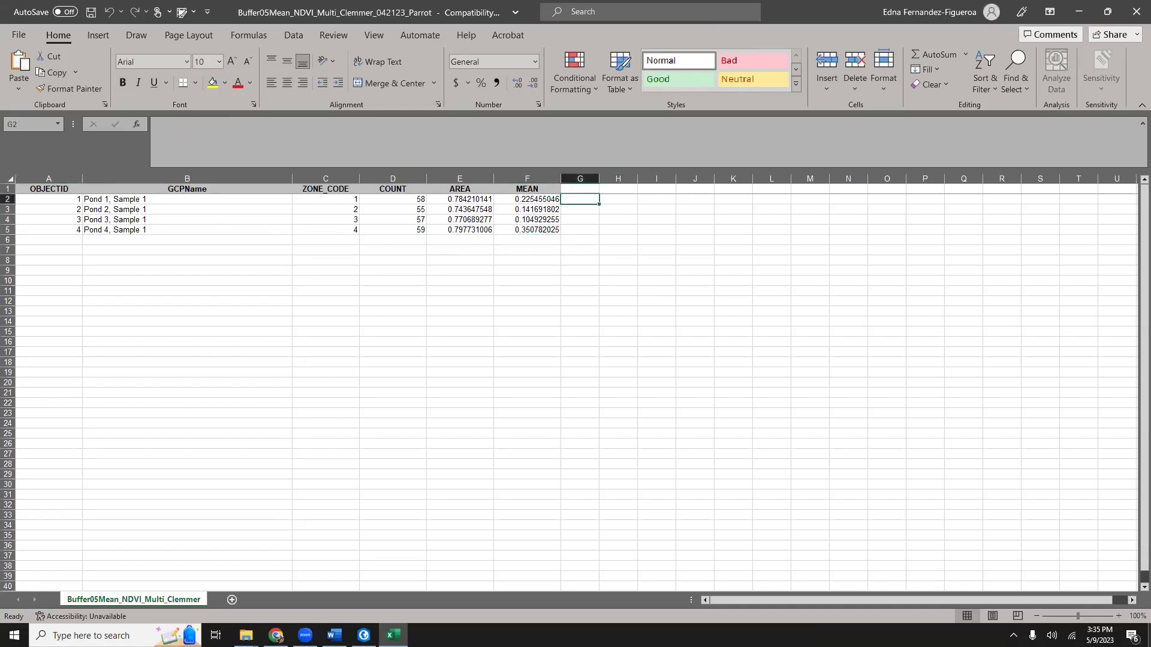
left_click(580, 188)
type("VI")
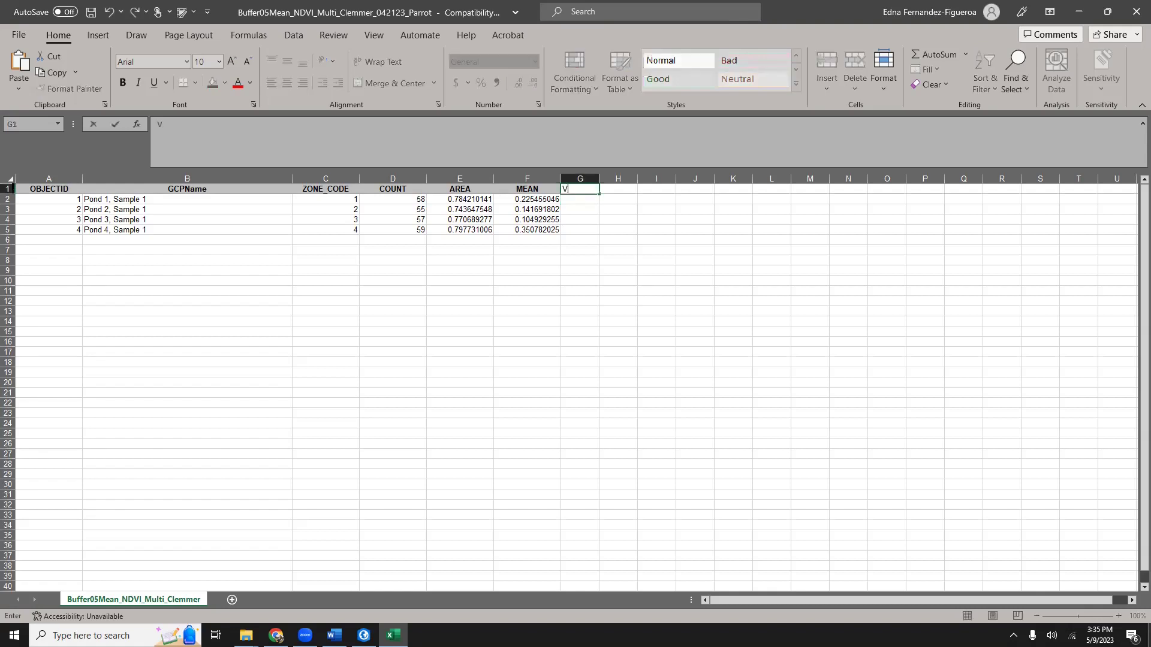
key("Return")
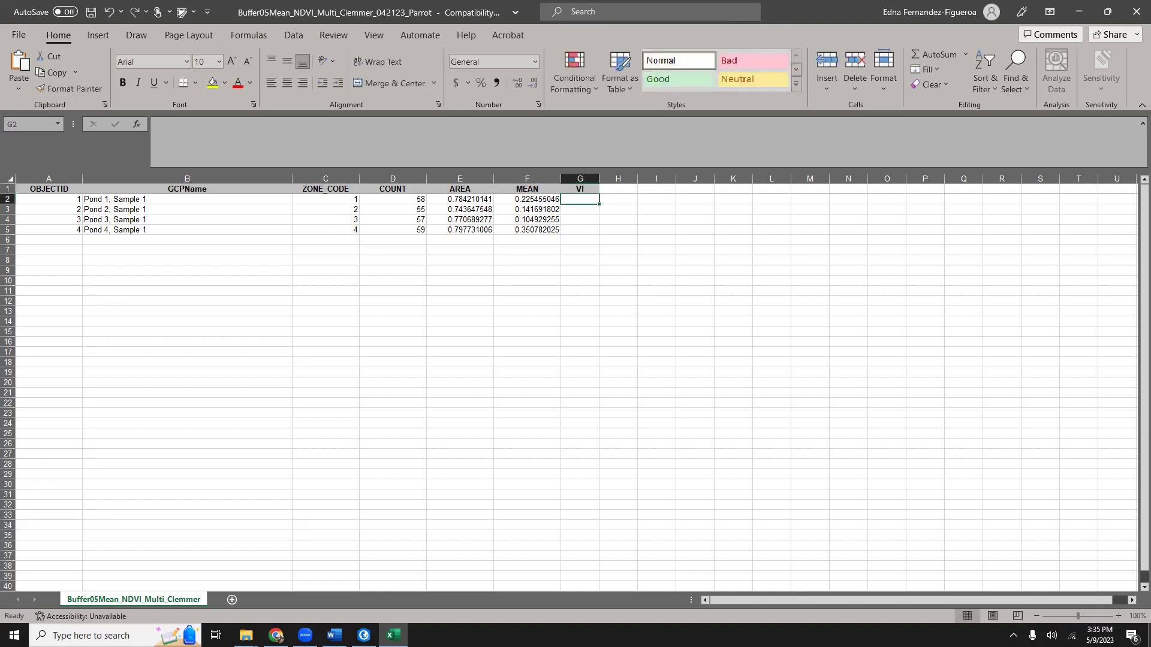
type("NDVI")
key("Return")
left_click(597, 203)
left_click_drag(601, 201, 599, 233)
left_click(522, 270)
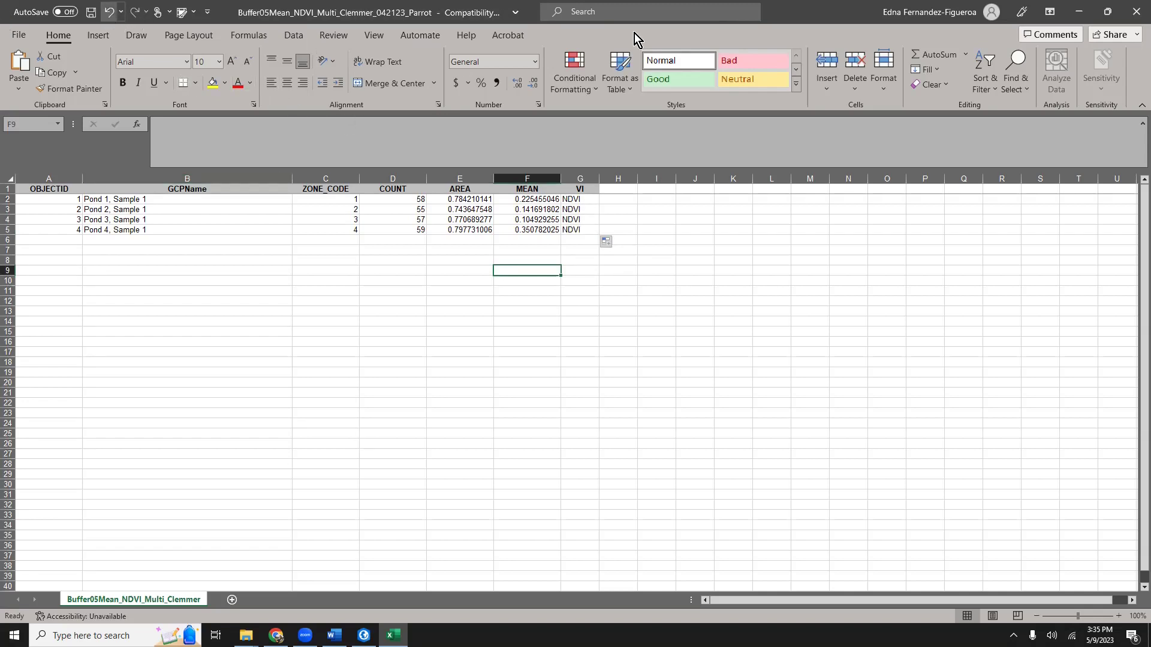
Step: Close the workbook without saving the changes and switch back to ArcGIS Pro
left_click(1136, 12)
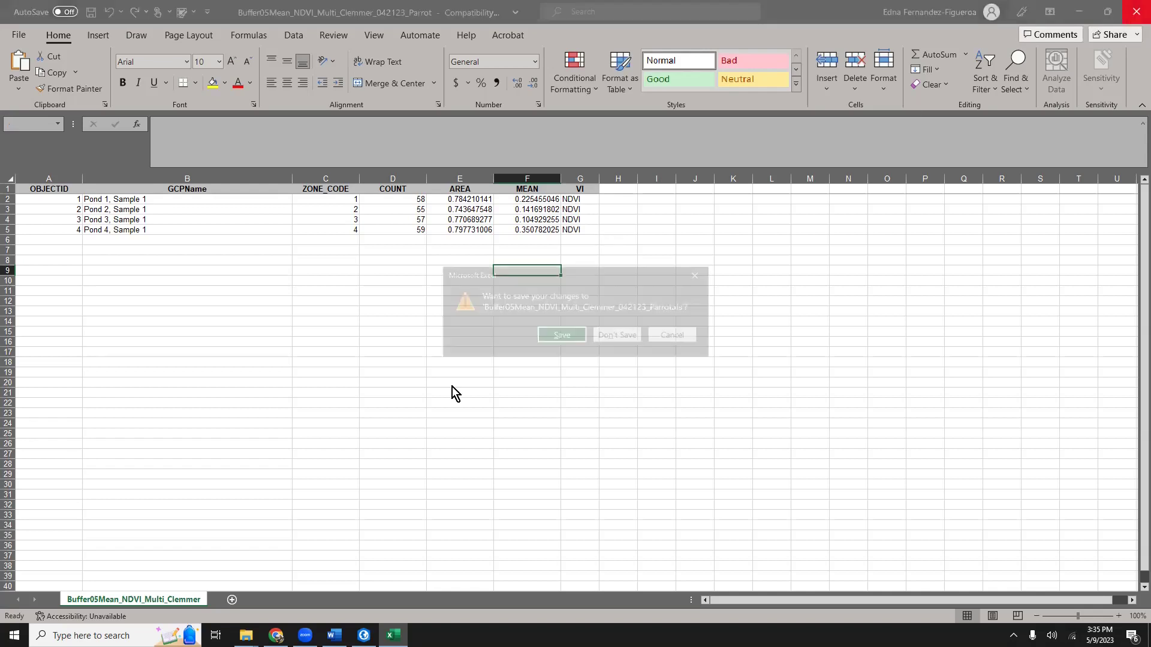
left_click(618, 336)
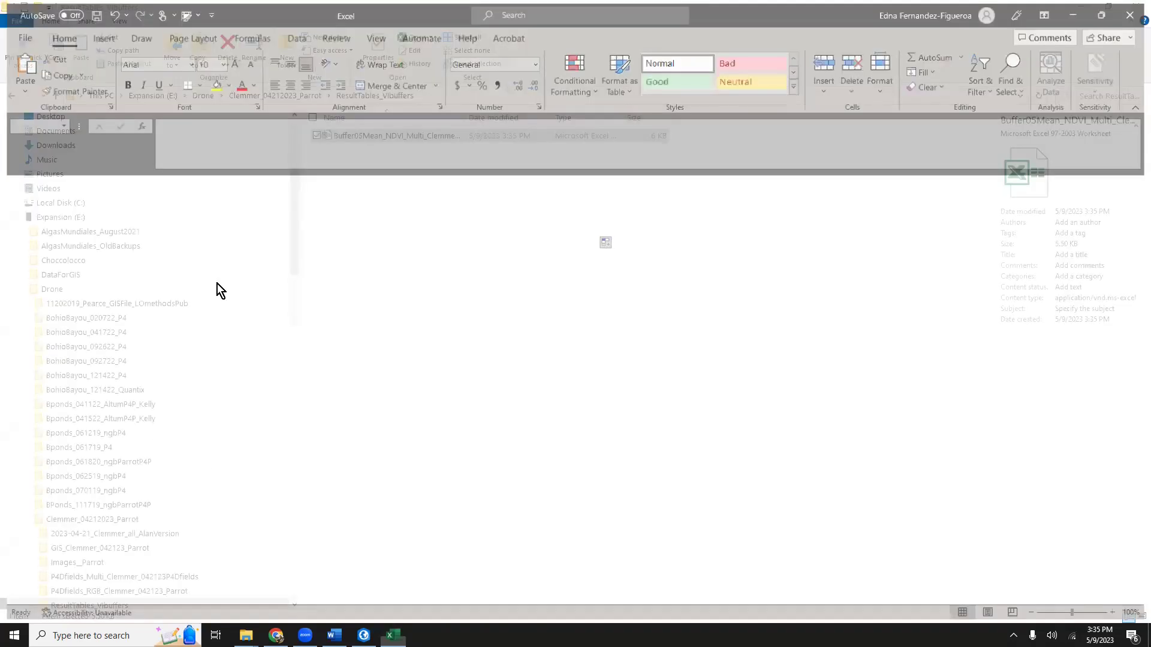
left_click(1134, 12)
left_click(364, 626)
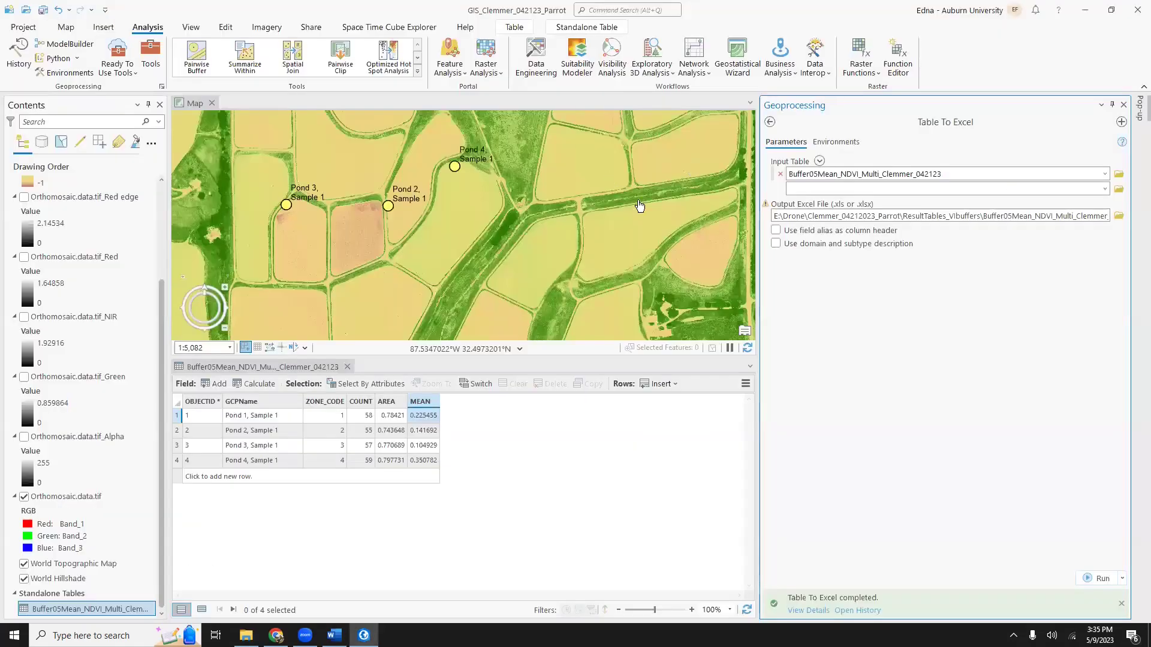
Step: Close the geoprocessing tool and the mean NDVI table, leaving the map view active
left_click(1124, 106)
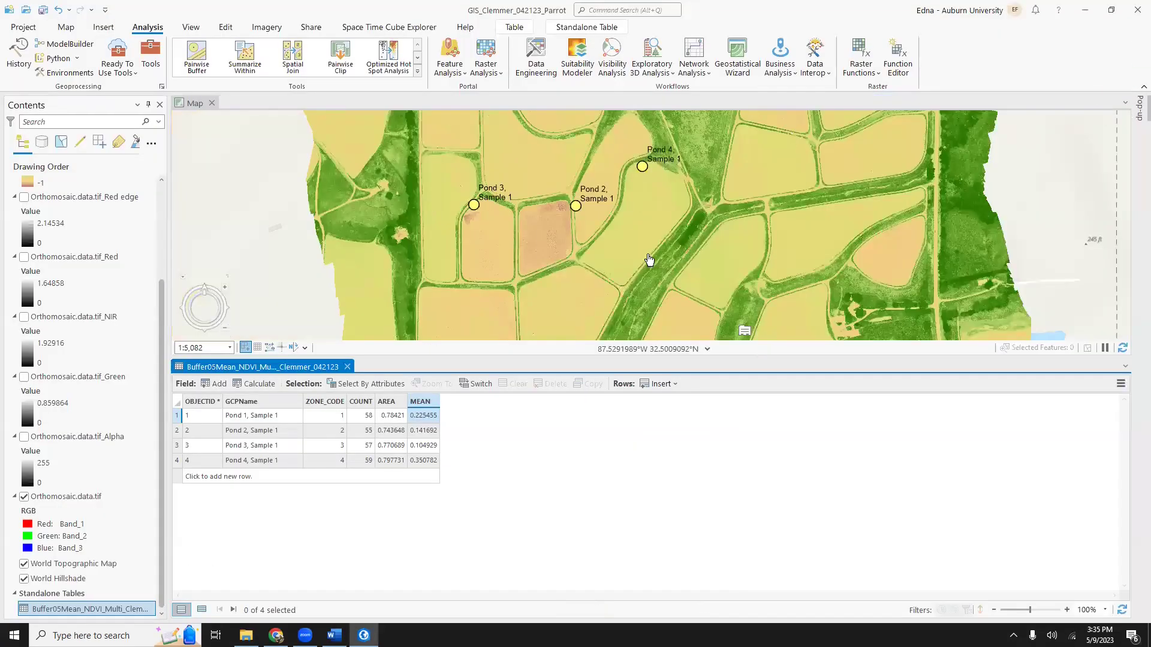
left_click(348, 367)
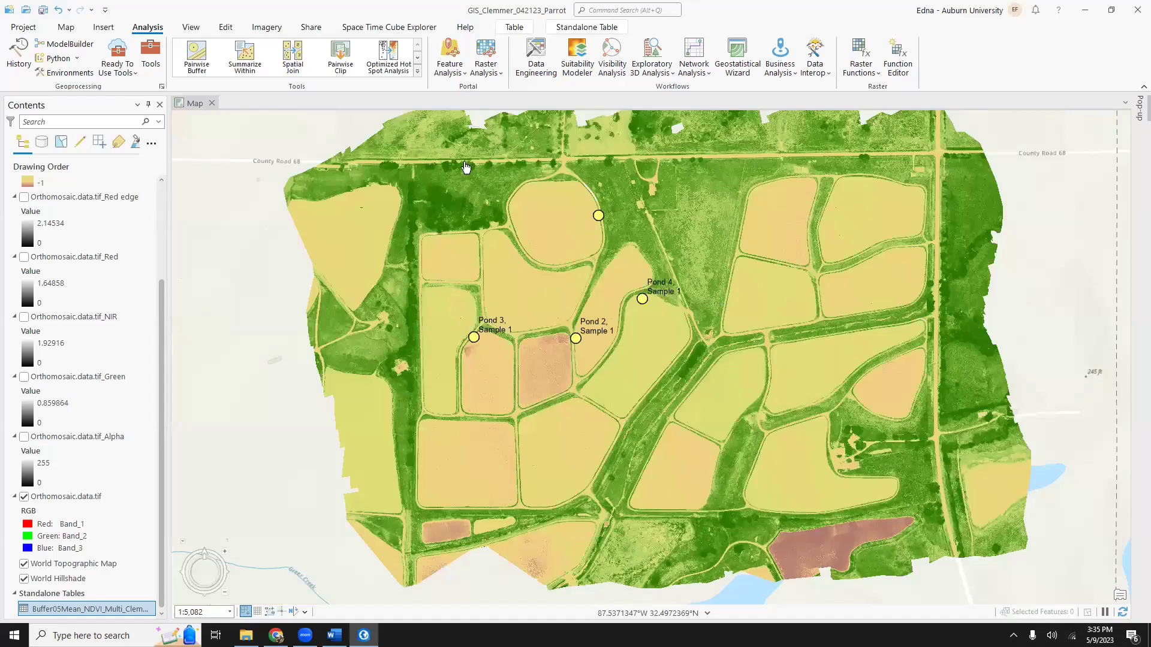
left_click(201, 111)
Step: Import the Summary Letter Landscape layout template into the project
left_click(101, 31)
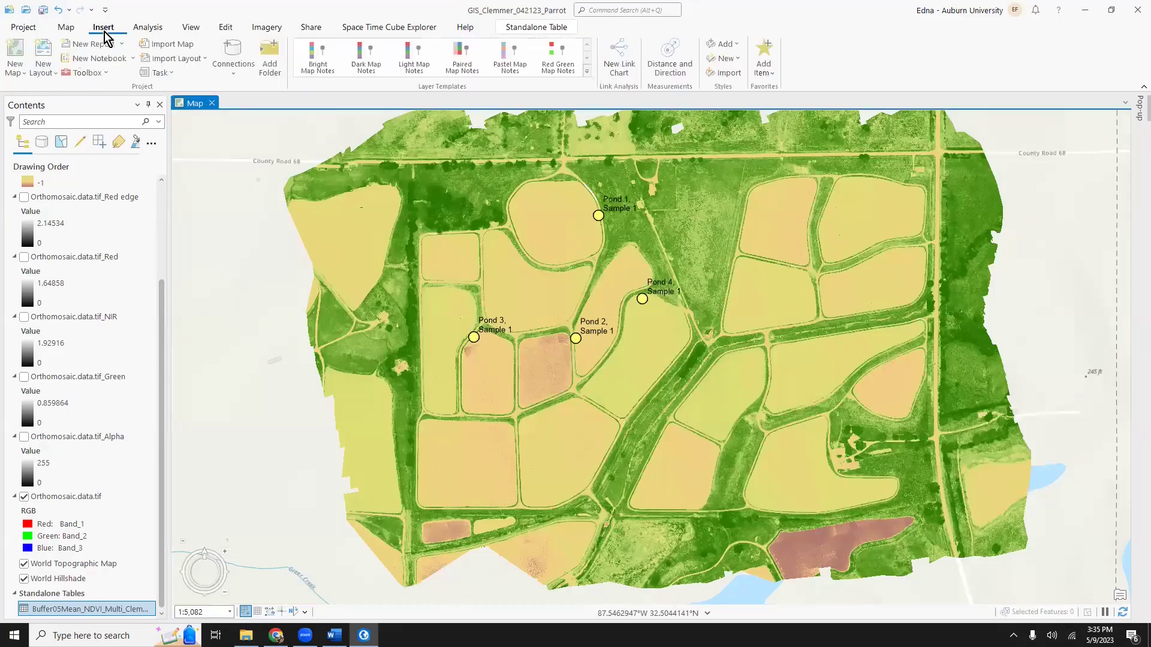
left_click(43, 72)
scroll(156, 389, "down", 2)
scroll(174, 443, "up", 2)
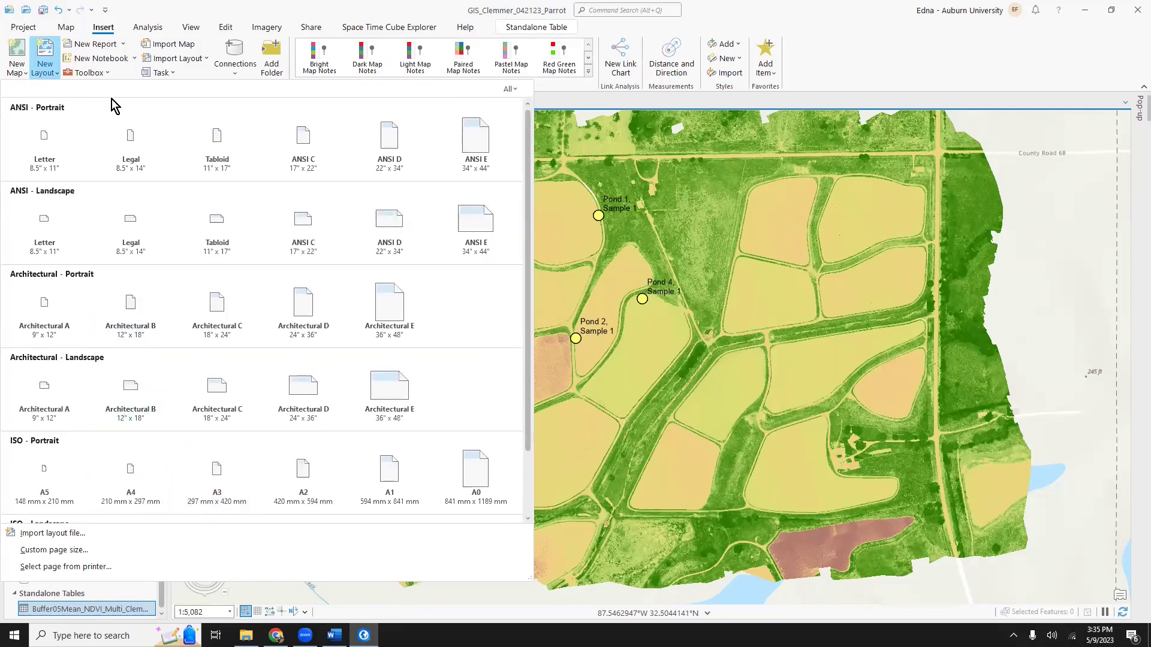
left_click(183, 60)
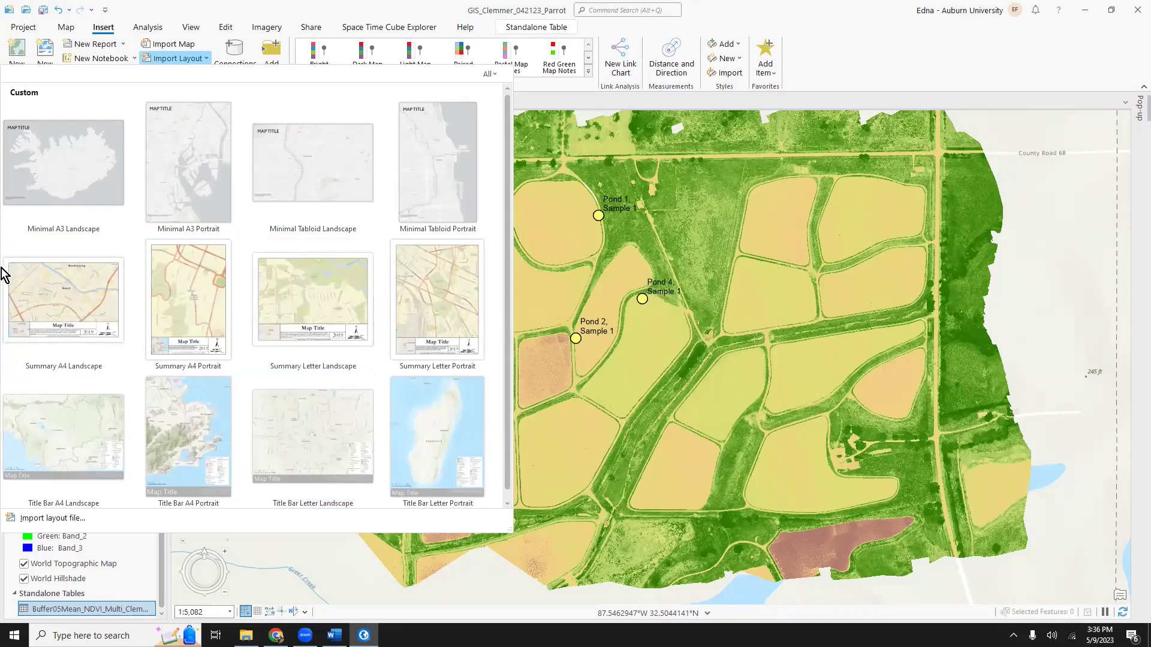
left_click(324, 309)
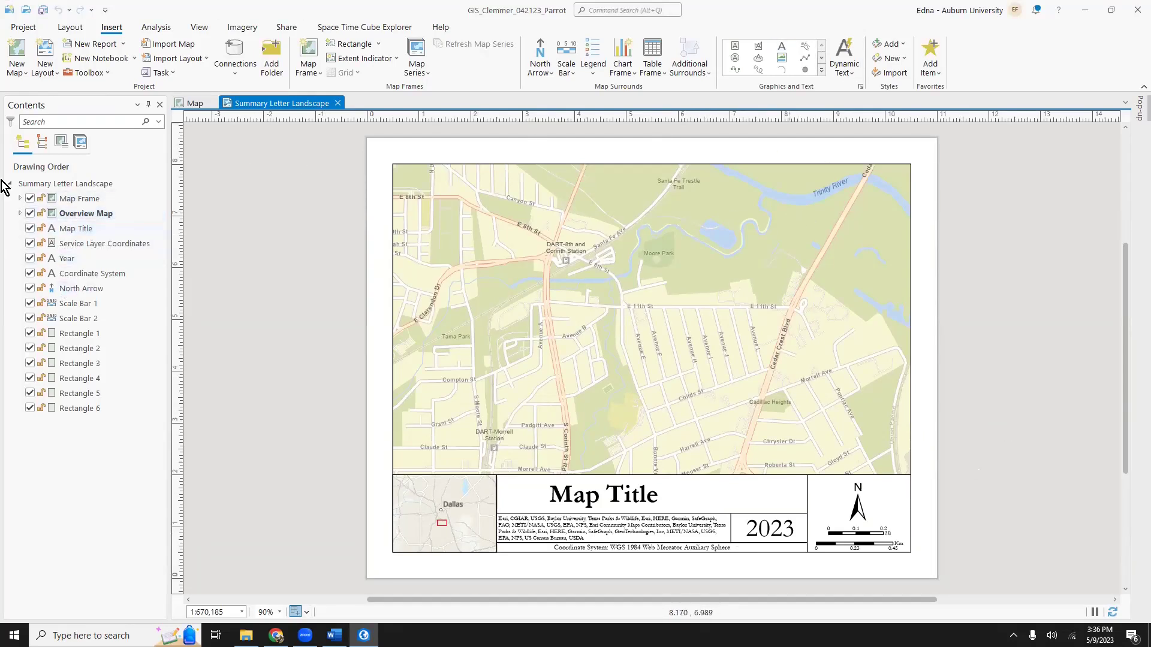
Step: Set the layout's main map frame to display the project's Map instead of World Street Map
left_click(40, 203)
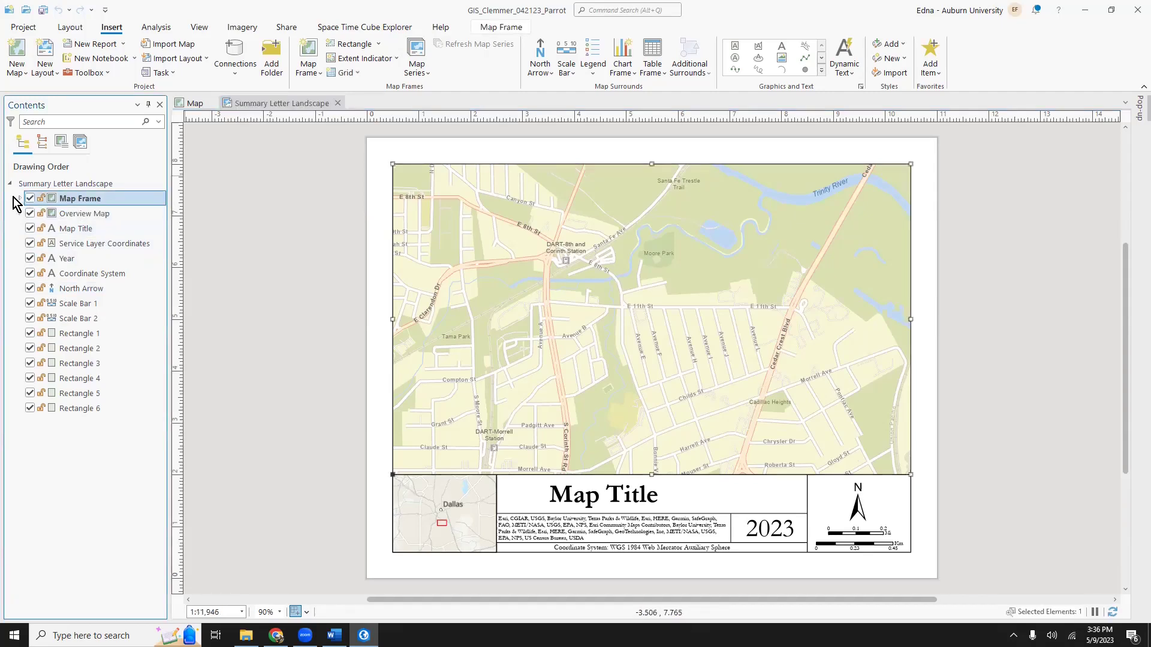
left_click(20, 199)
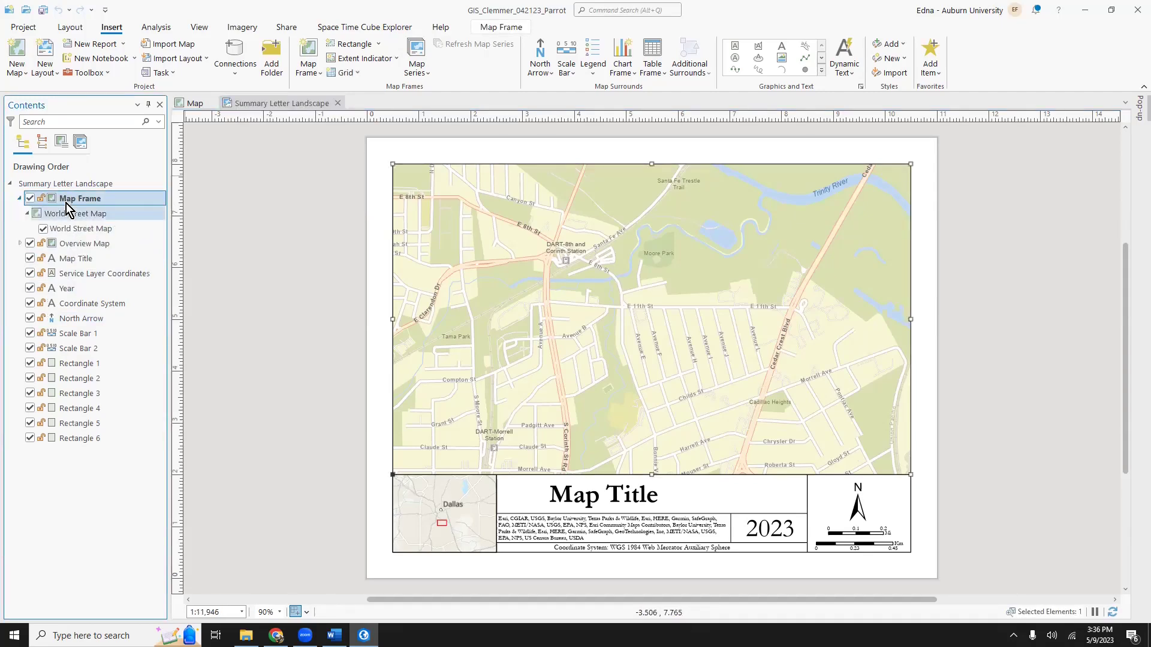
right_click(70, 202)
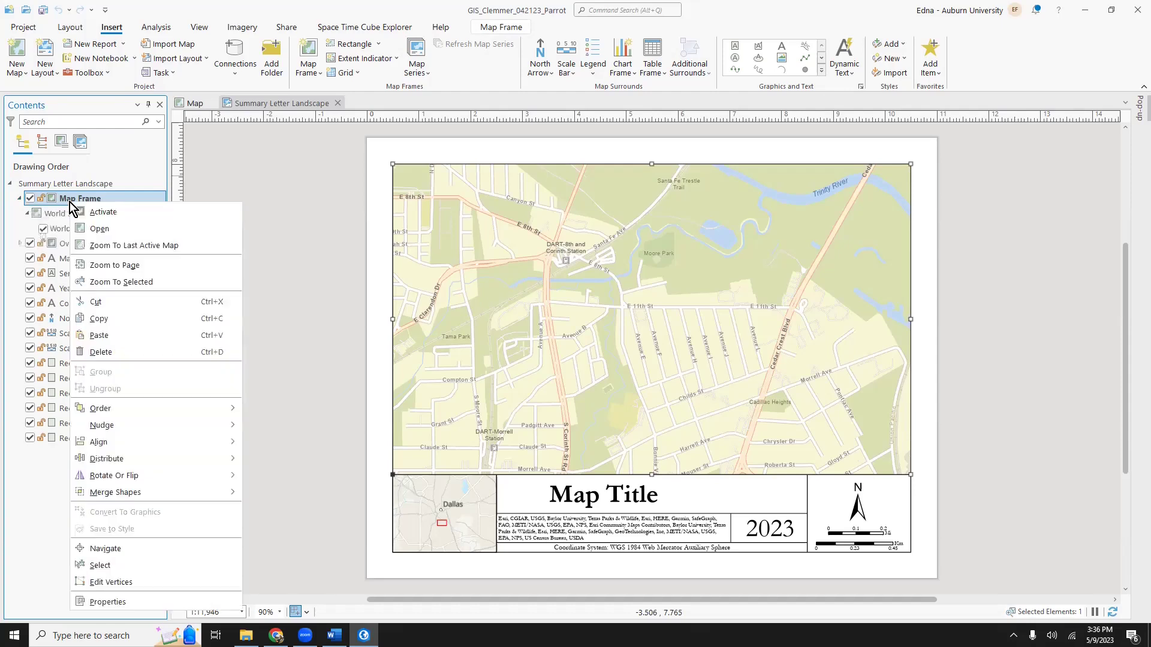
left_click(139, 604)
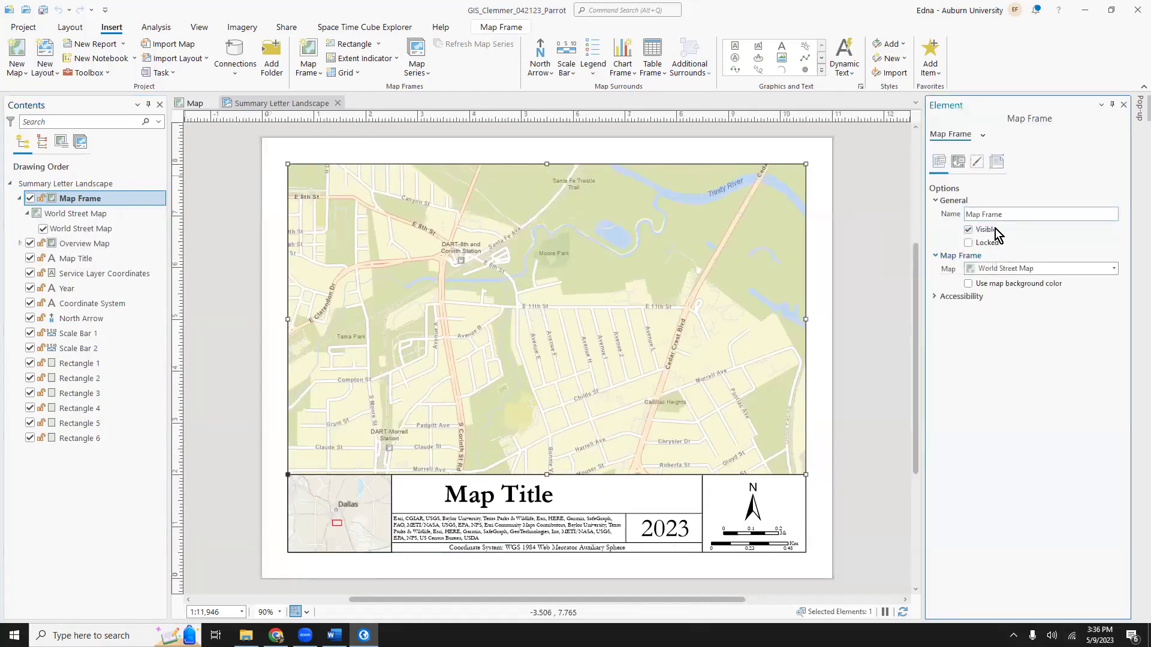
left_click(990, 268)
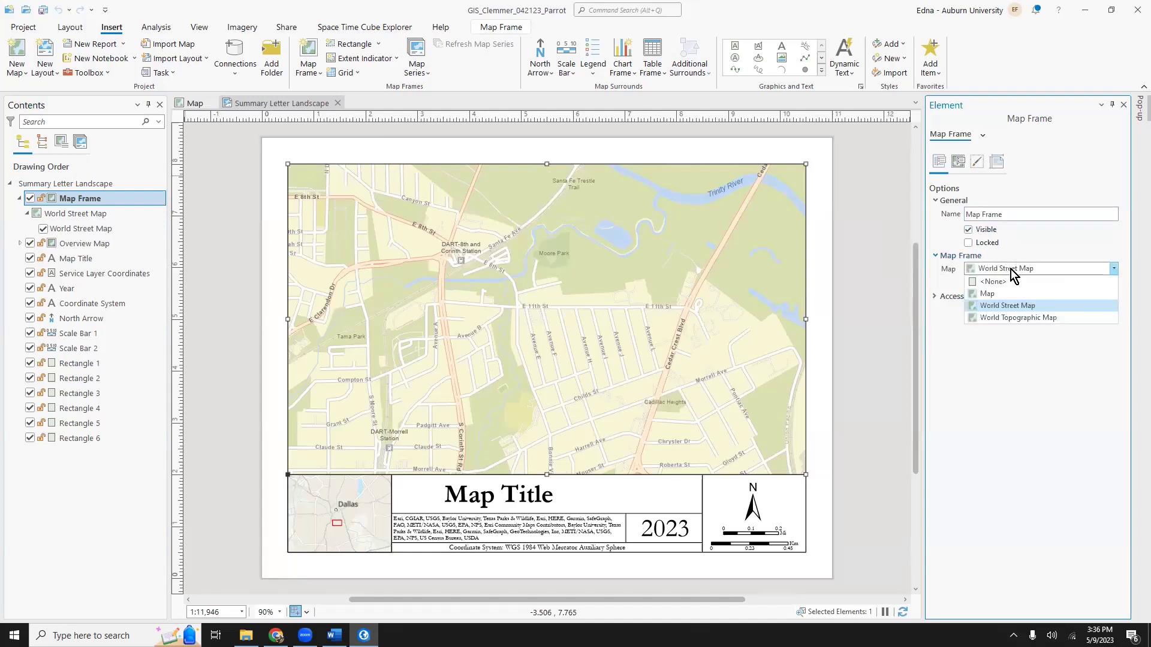
left_click(989, 295)
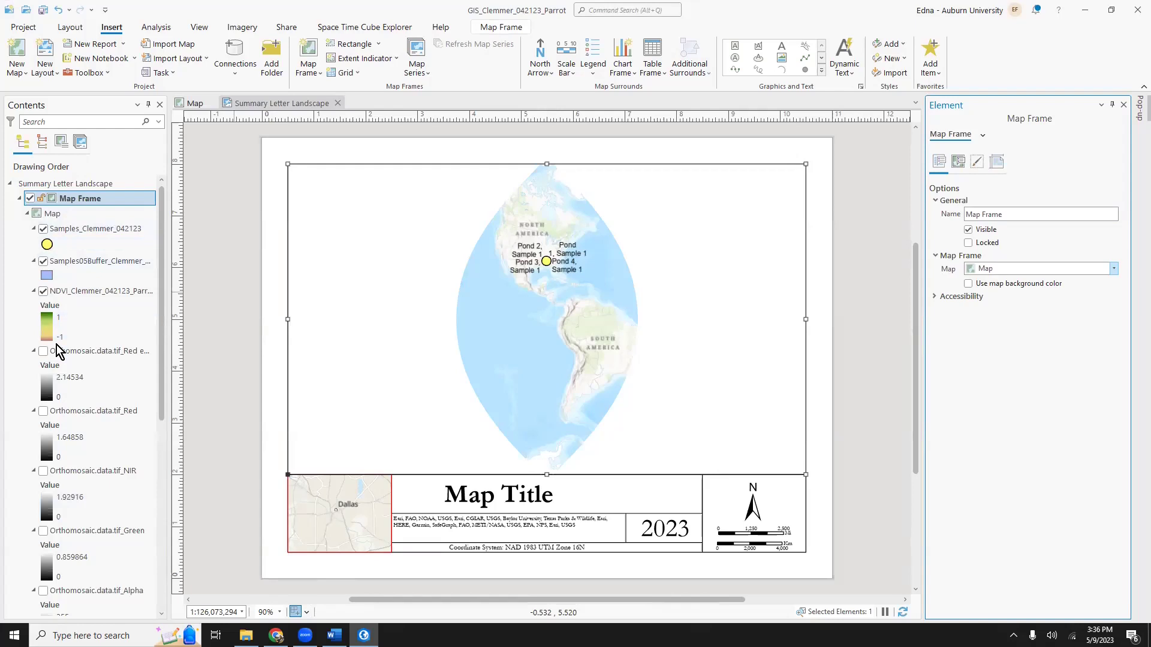
right_click(73, 289)
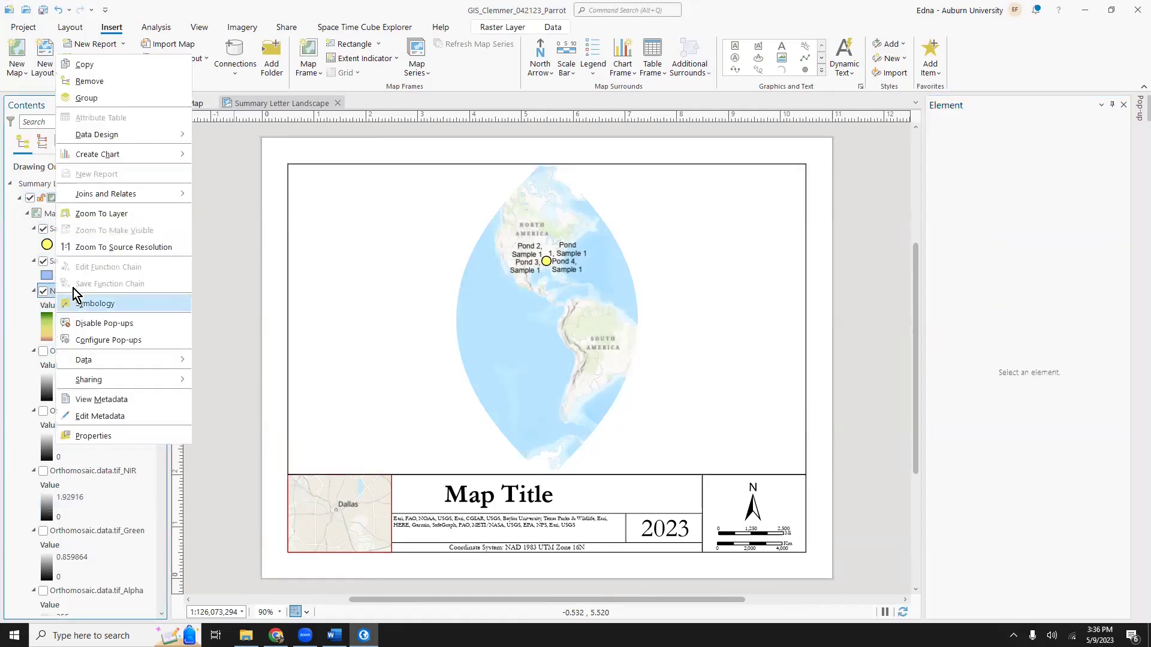
left_click(75, 303)
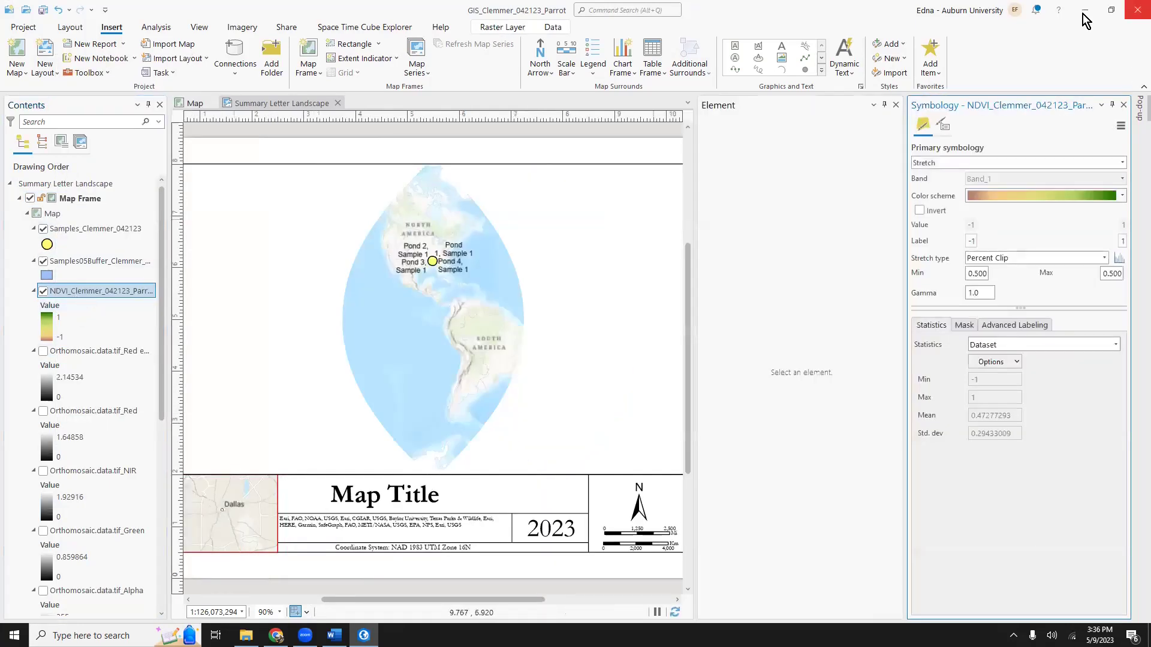
left_click(1124, 105)
Step: Zoom the main map frame to the NDVI_Clemmer_042123_Parrot layer's extent and hide that layer
right_click(82, 294)
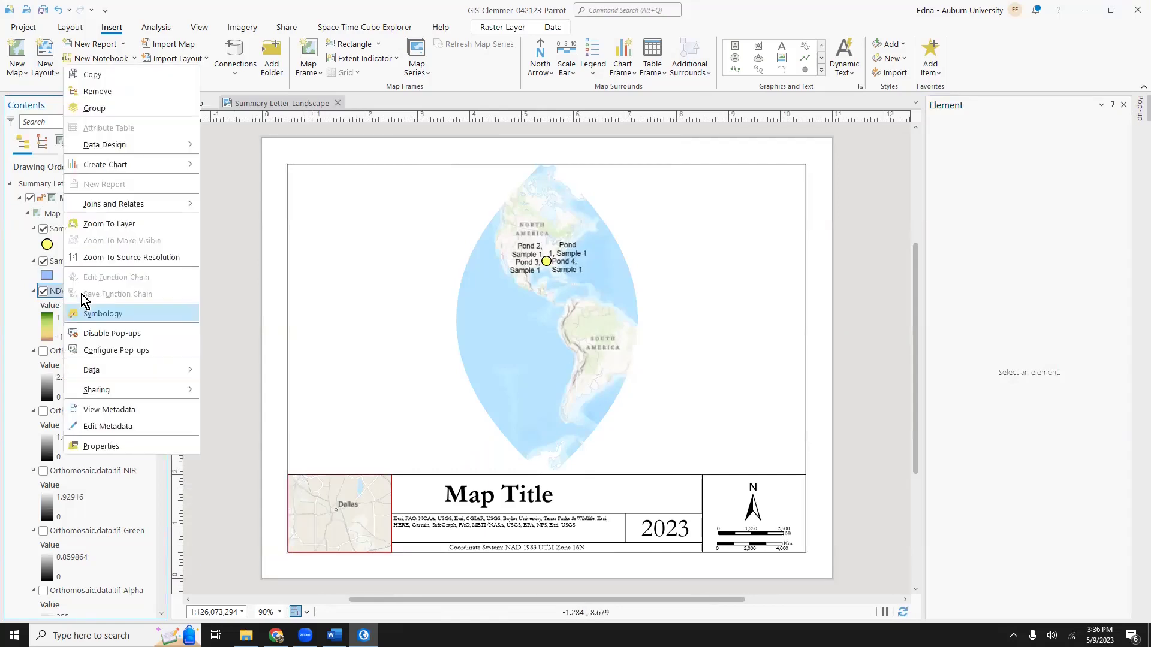
left_click(103, 226)
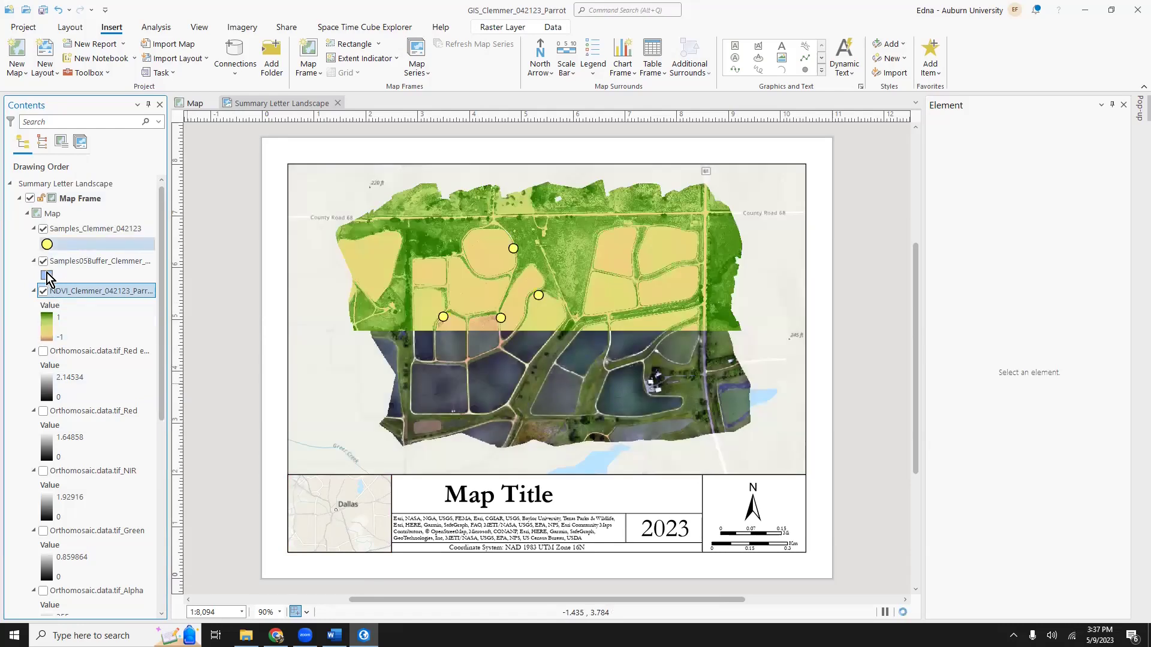
left_click(44, 292)
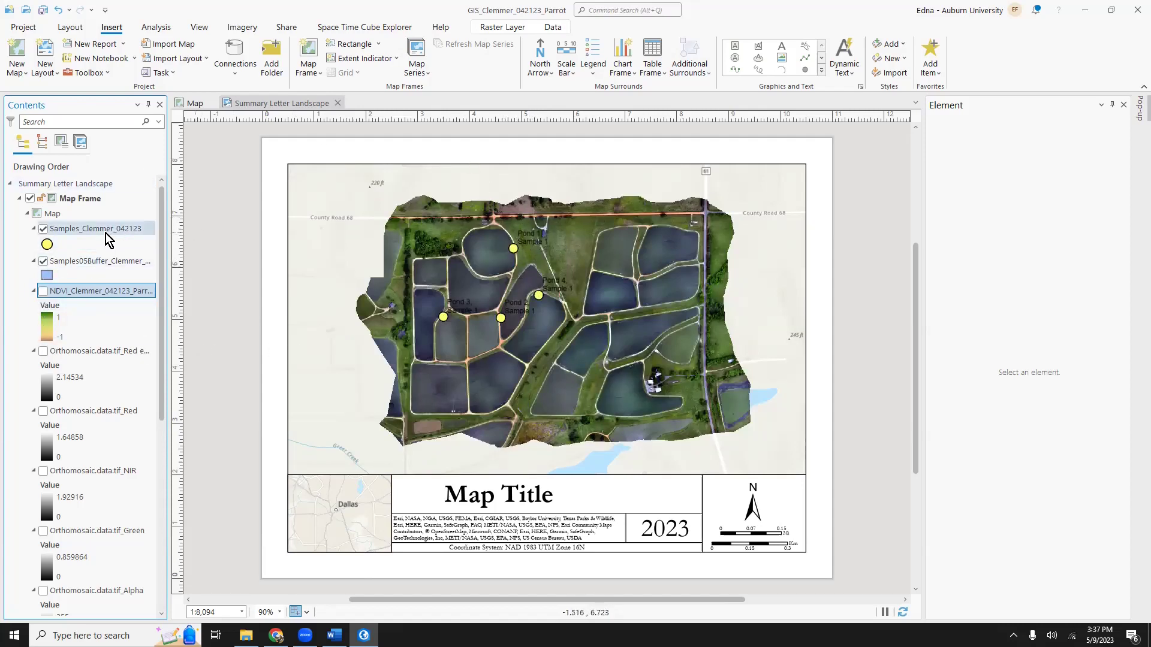
Step: Give the Samples_Clemmer_042123 labels a white halo with a size of 2 pt
right_click(78, 230)
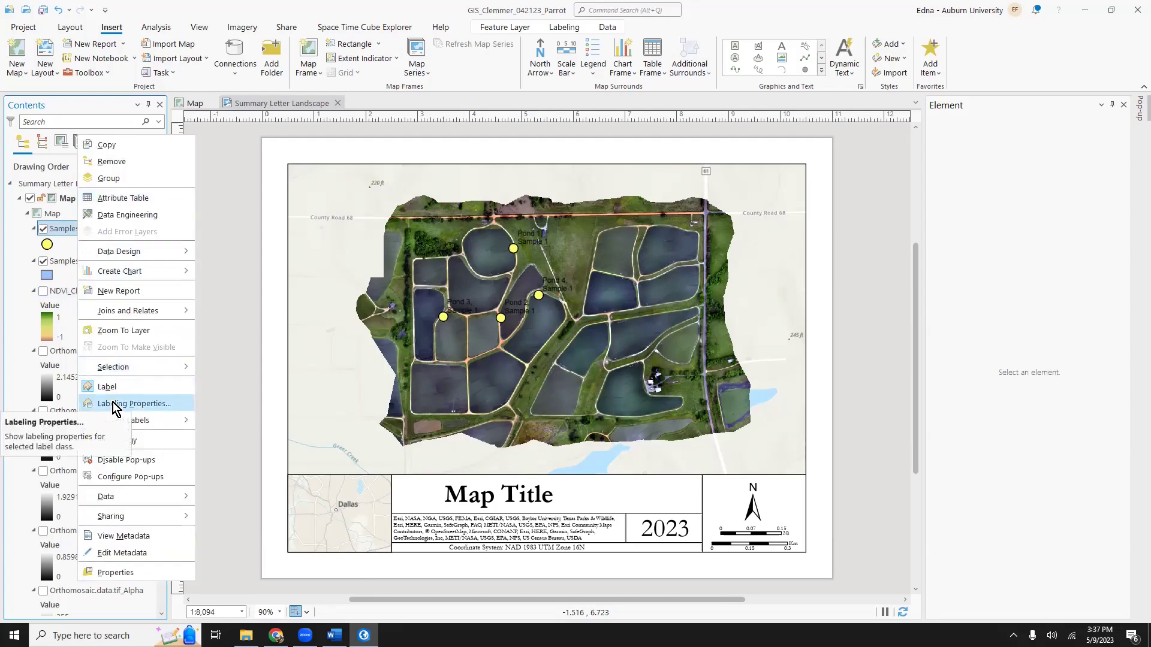
left_click(116, 404)
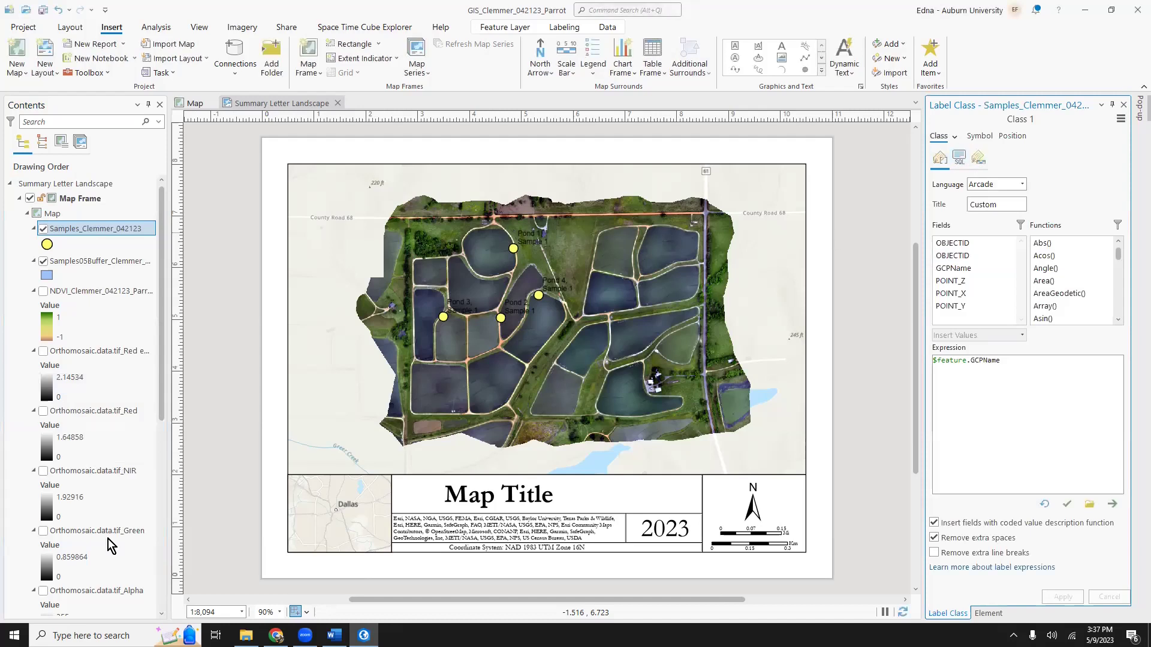
left_click(980, 136)
left_click(948, 219)
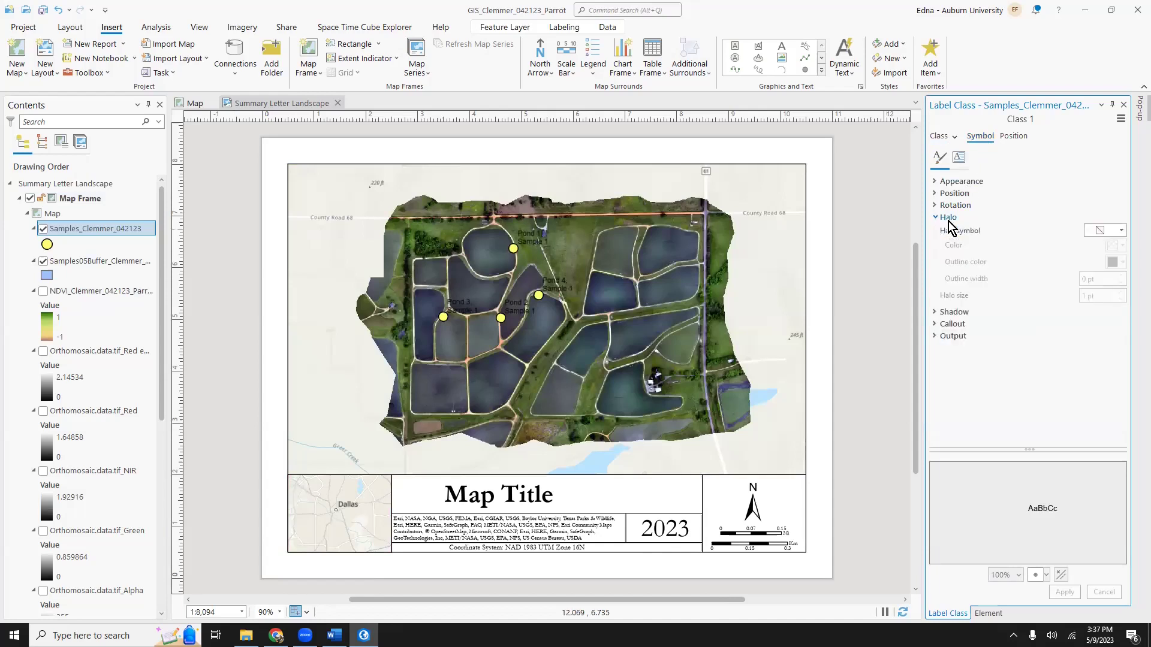
left_click(1086, 232)
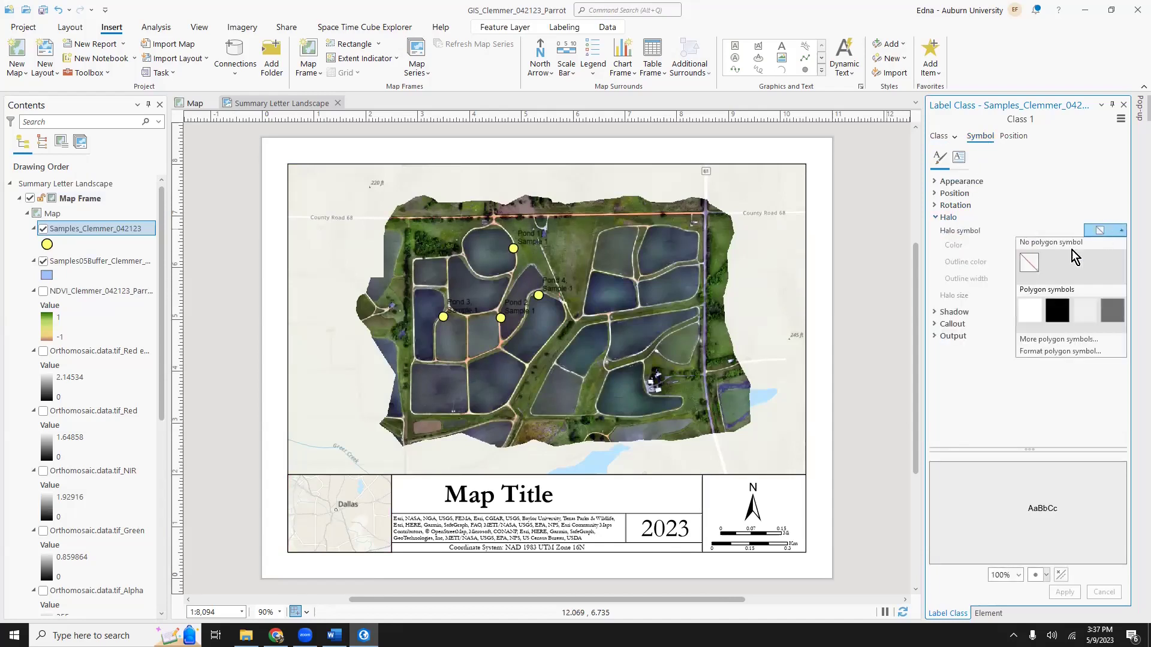
left_click(1031, 304)
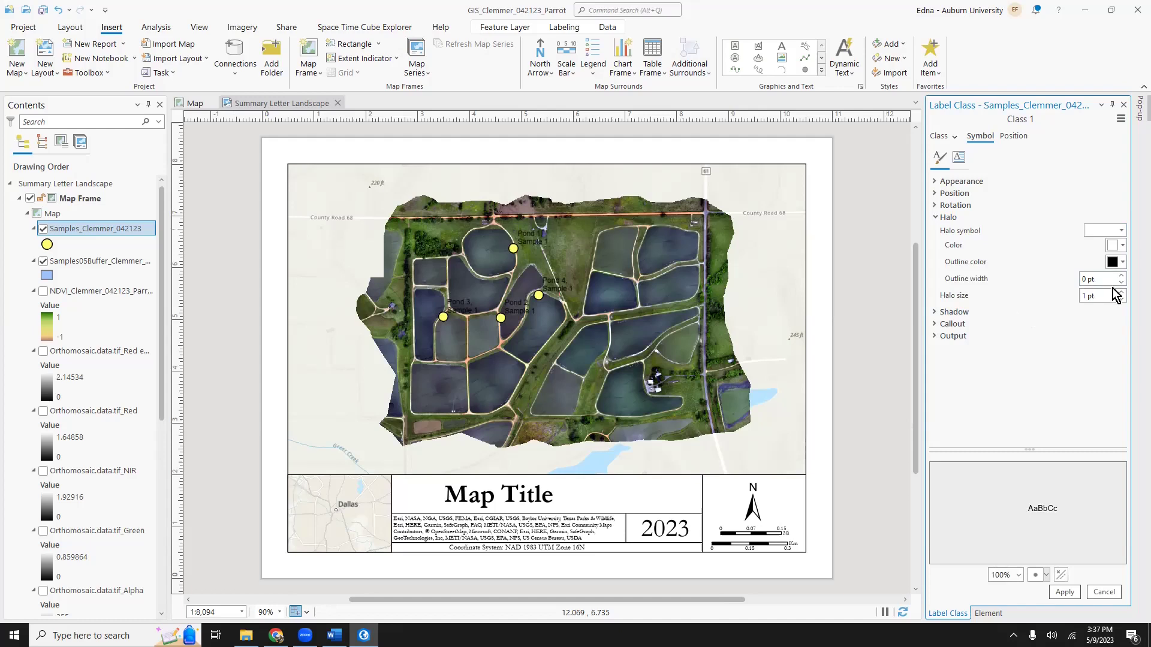
left_click(1072, 594)
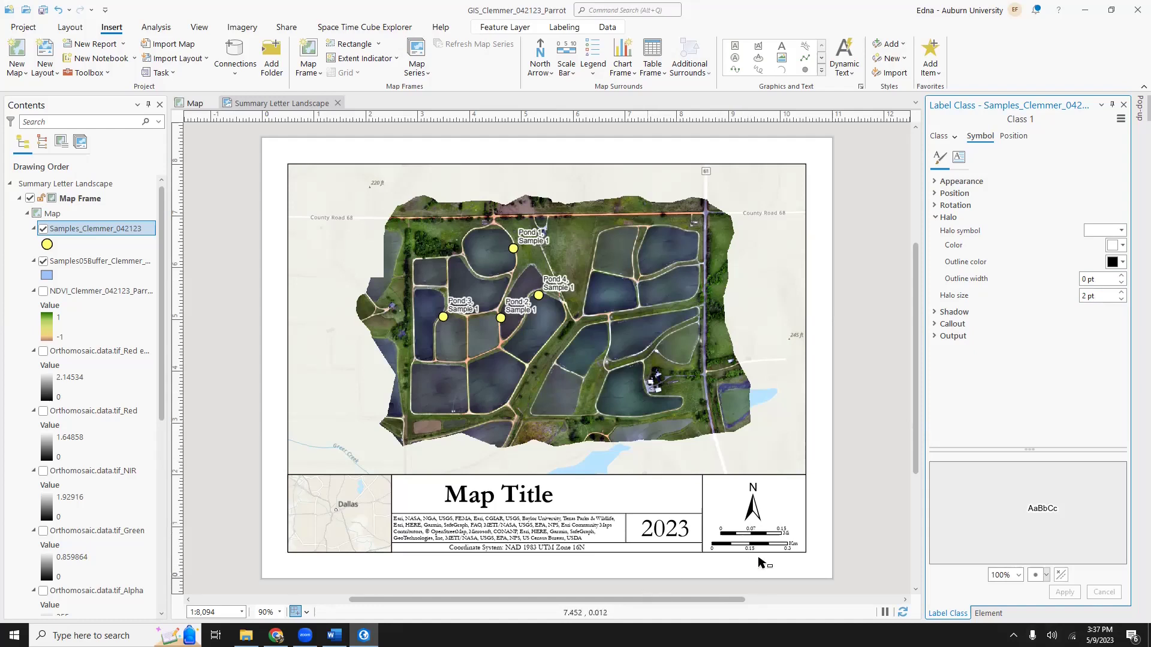
Step: Change the units of the upper scale bar below the north arrow from miles to Meters
left_click(754, 532)
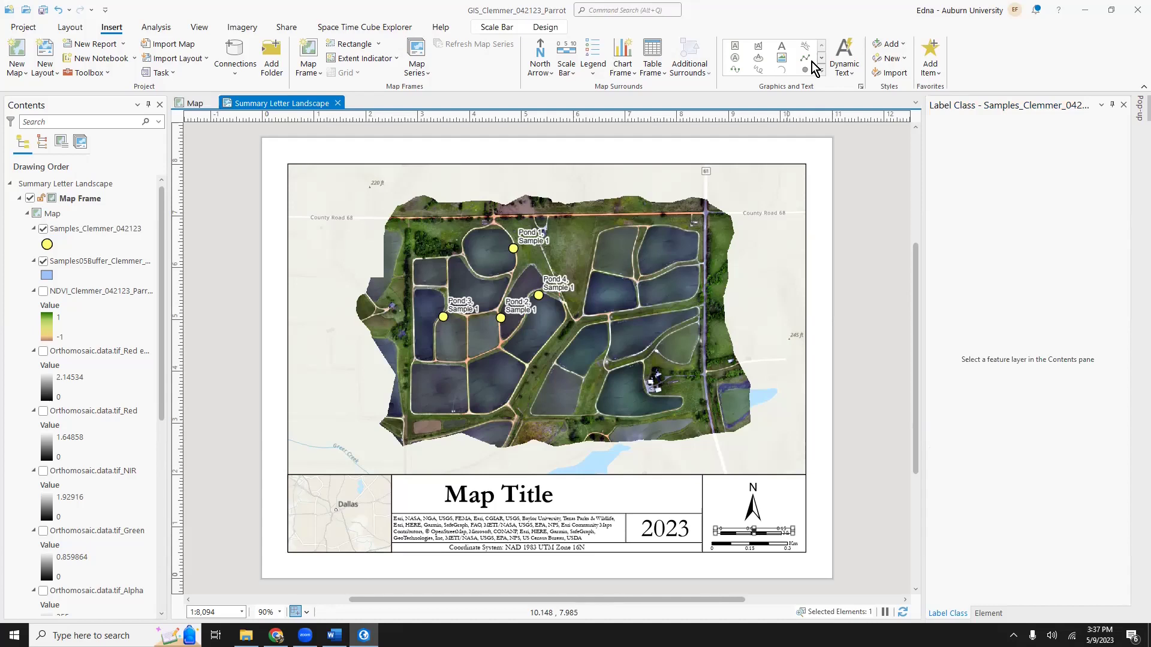
left_click(546, 28)
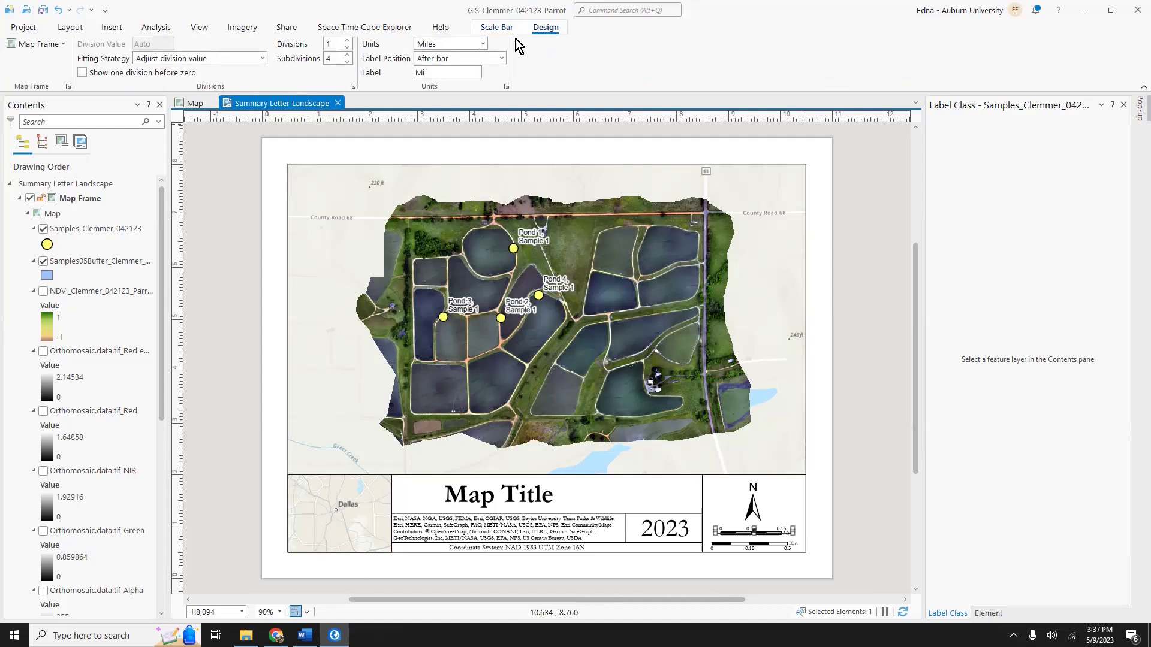
left_click(482, 43)
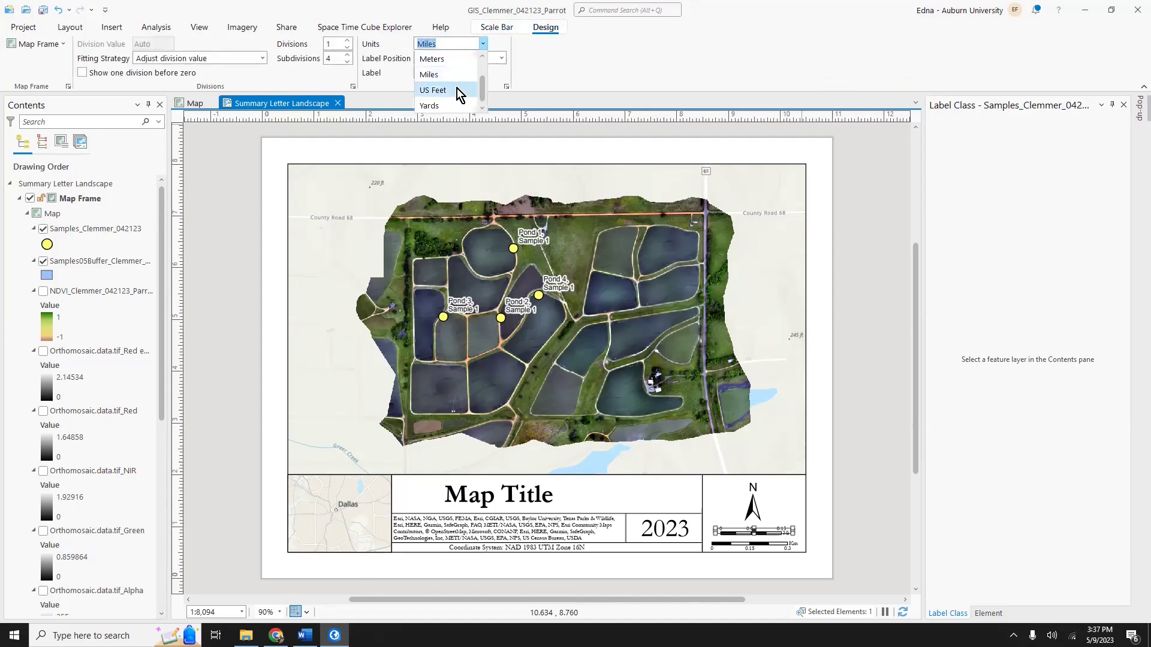
left_click(457, 58)
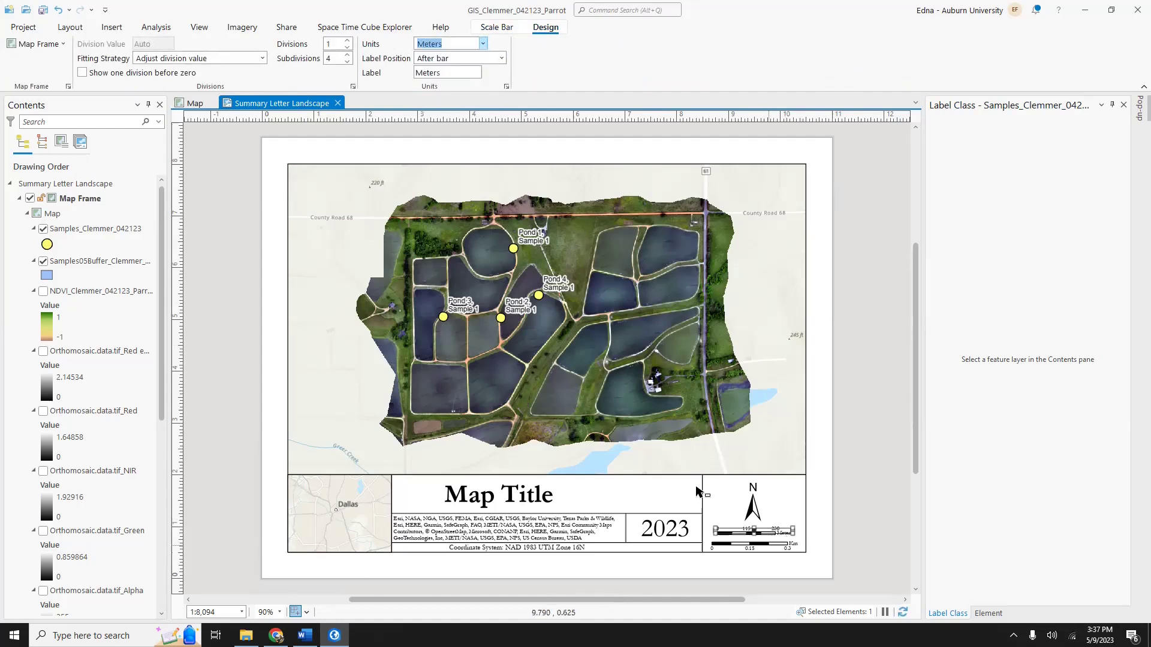
Step: Replace the layout's map title text with "Clemmer Parrot Test"
left_click(477, 497)
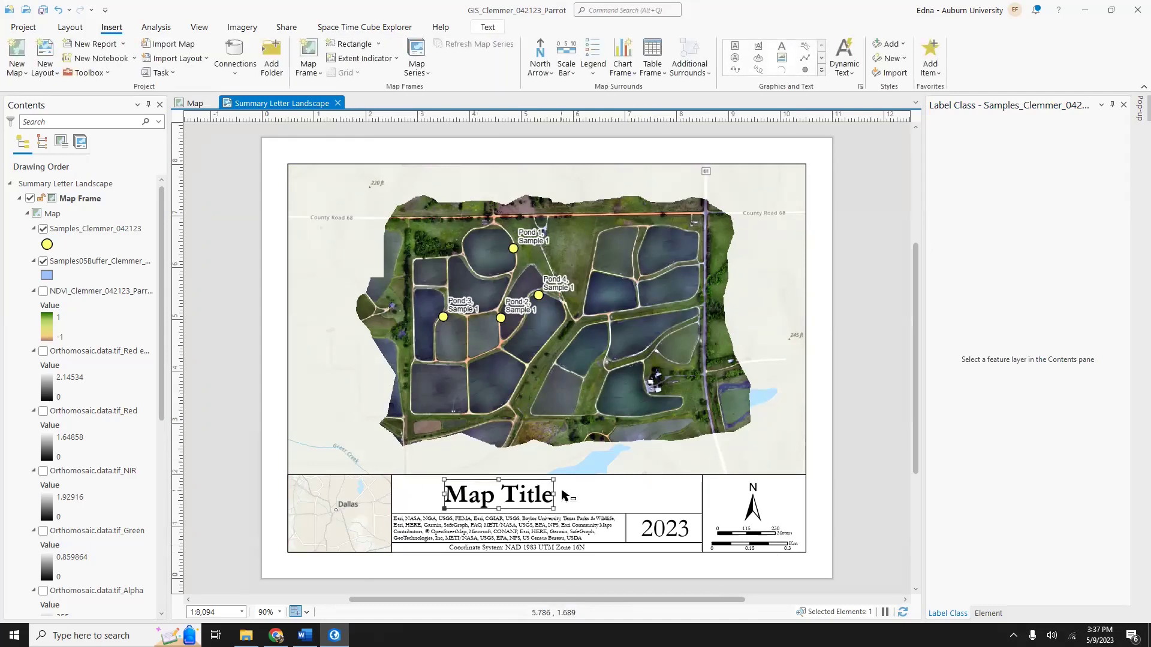
double_click(525, 497)
double_click(525, 498)
left_click(524, 498)
key("ctrl+a")
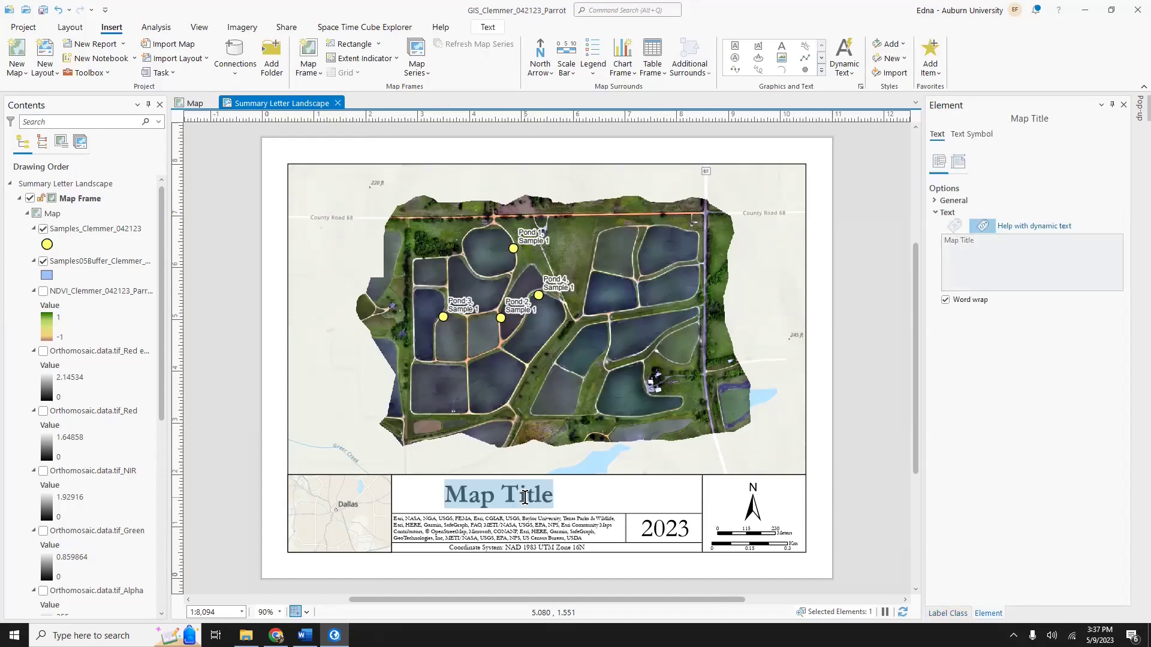
type("Clemmer Parrot Test")
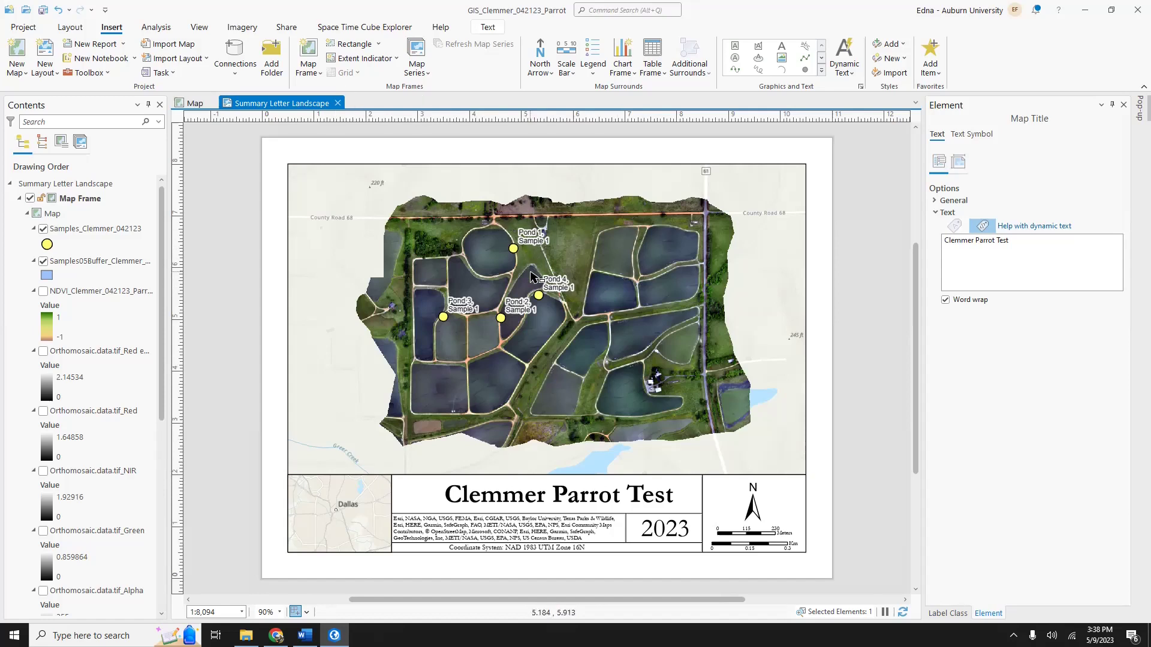
Step: Set the Overview Map frame to display the project's Map instead of World Topographic Map
left_click(359, 526)
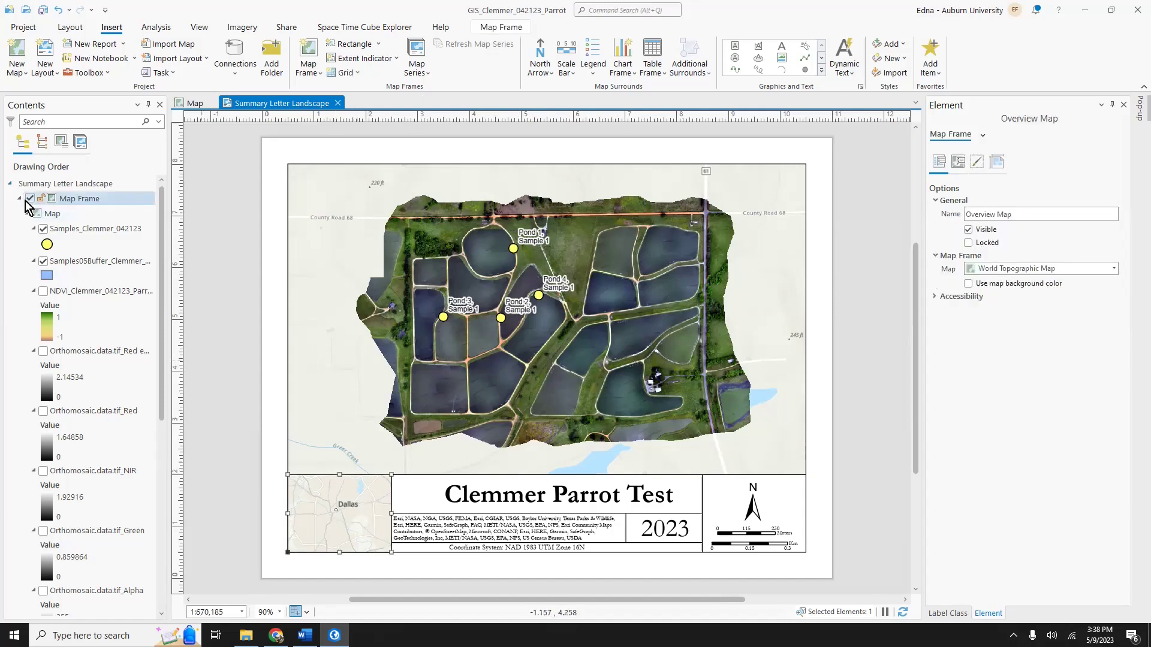
left_click(19, 198)
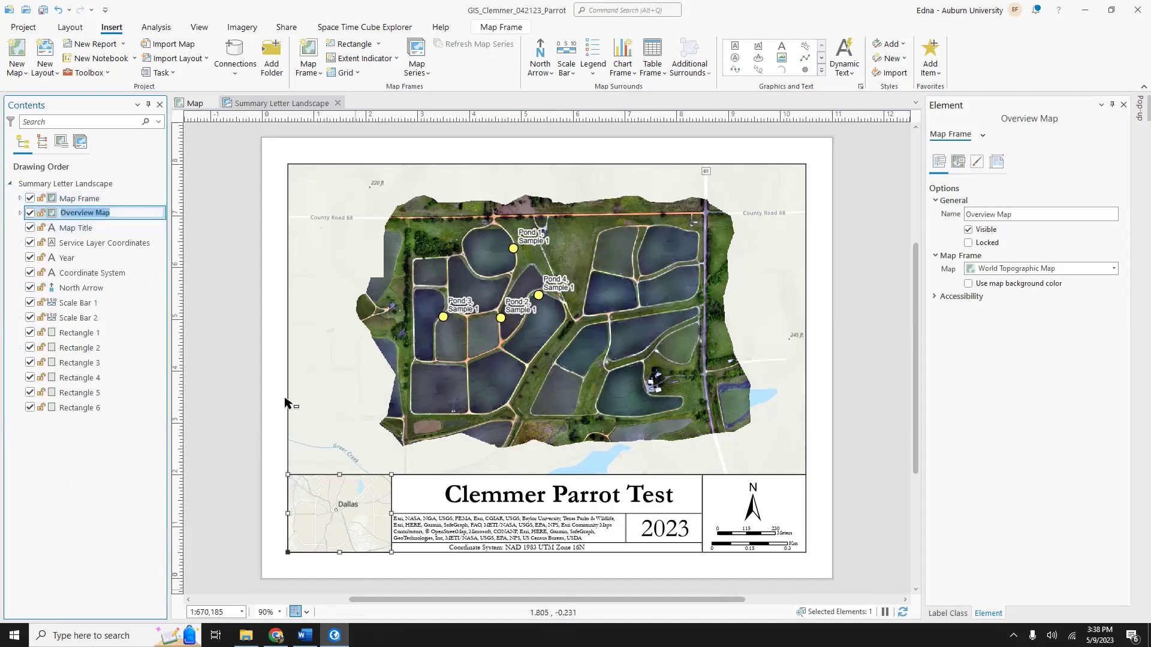
left_click(141, 378)
left_click(47, 215)
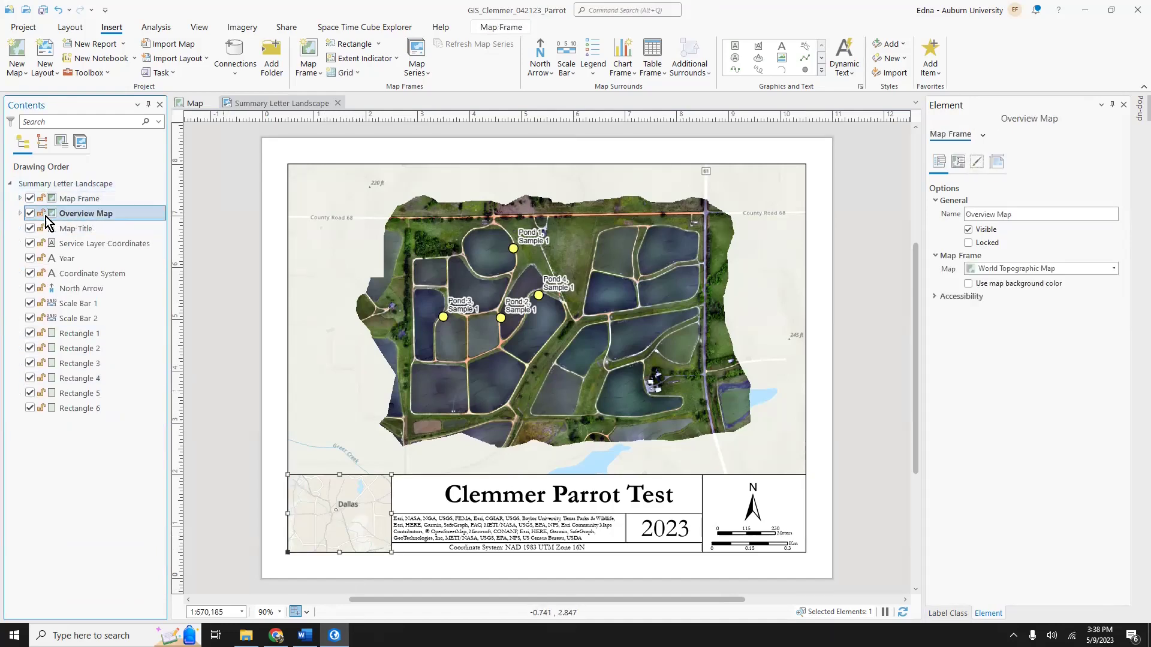
left_click(1069, 267)
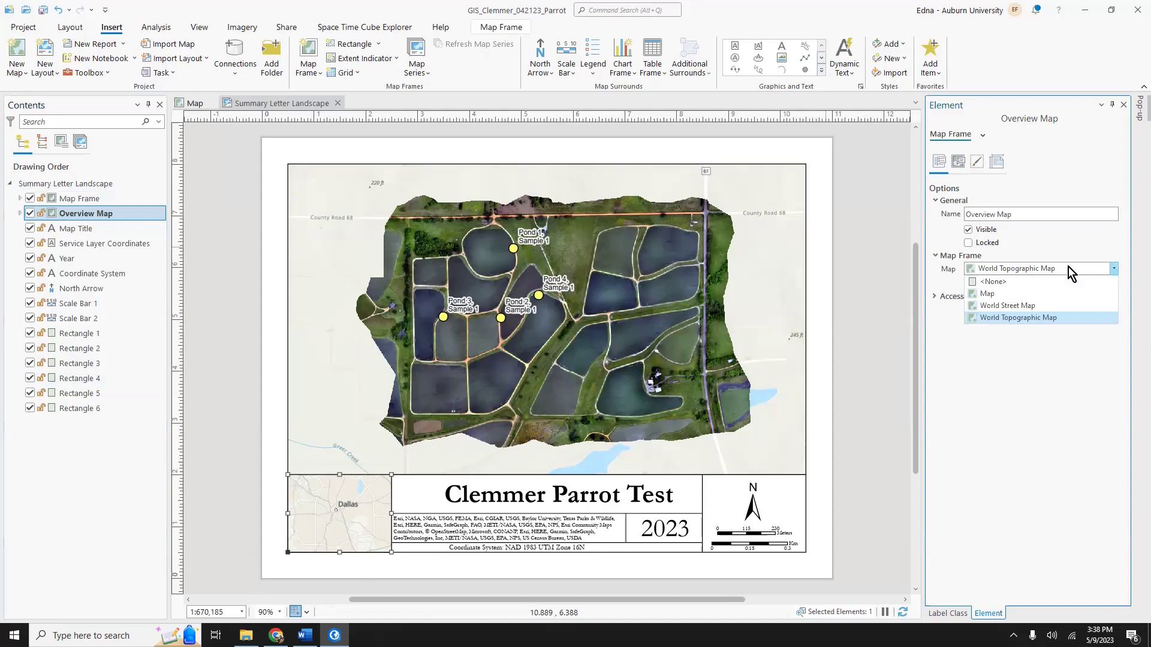
left_click(1033, 293)
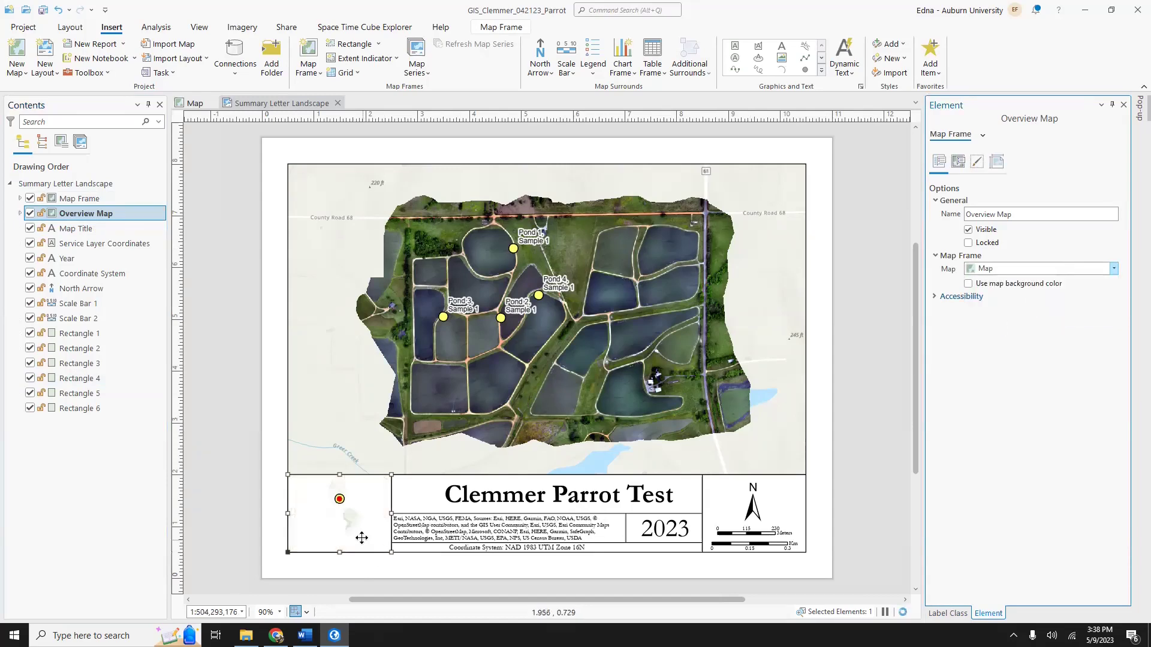
Step: Activate the Overview Map frame and frame the sample points within North America at a scale of about 1:84,600,000
scroll(341, 499, "up", 2)
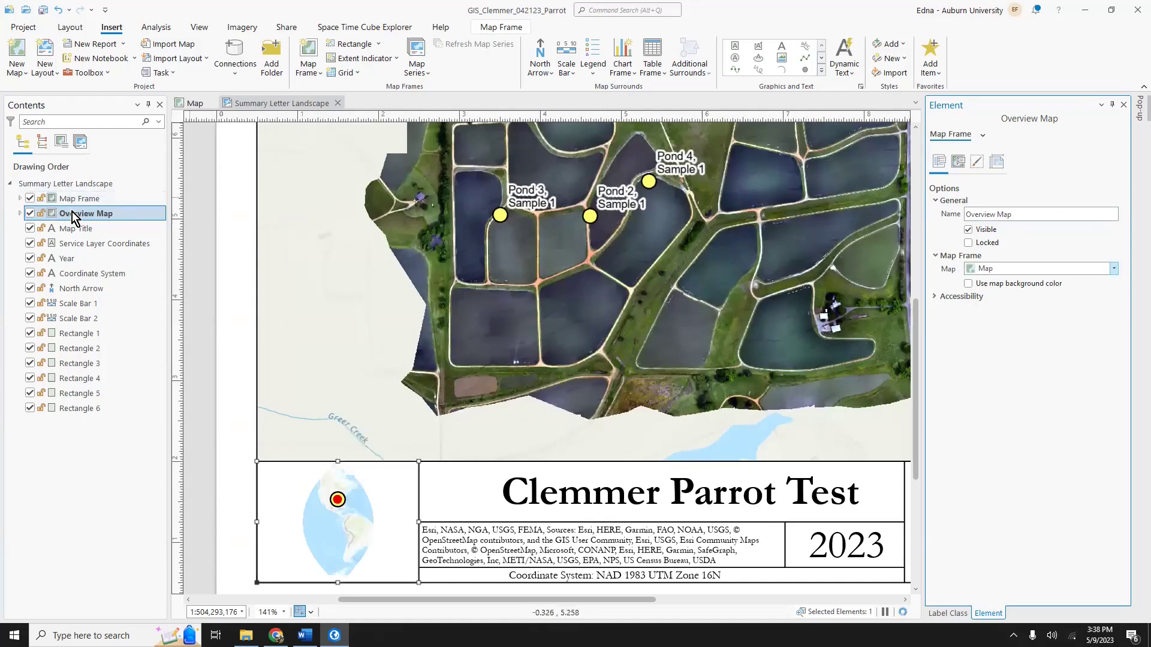
left_click(497, 29)
left_click(63, 28)
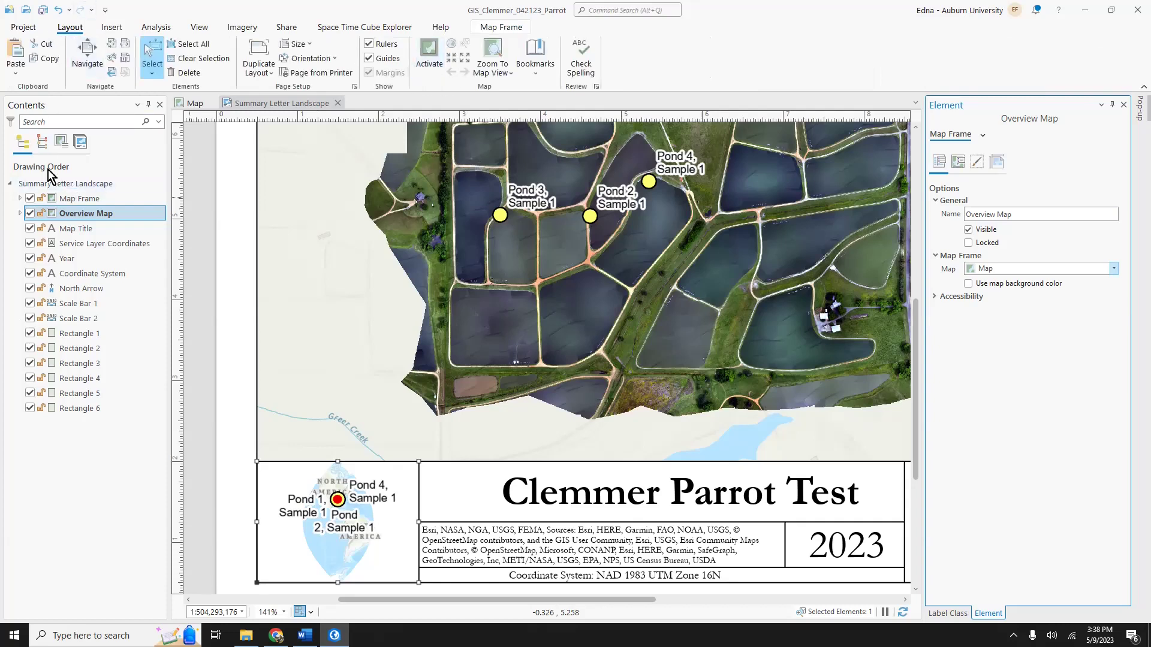
left_click(430, 54)
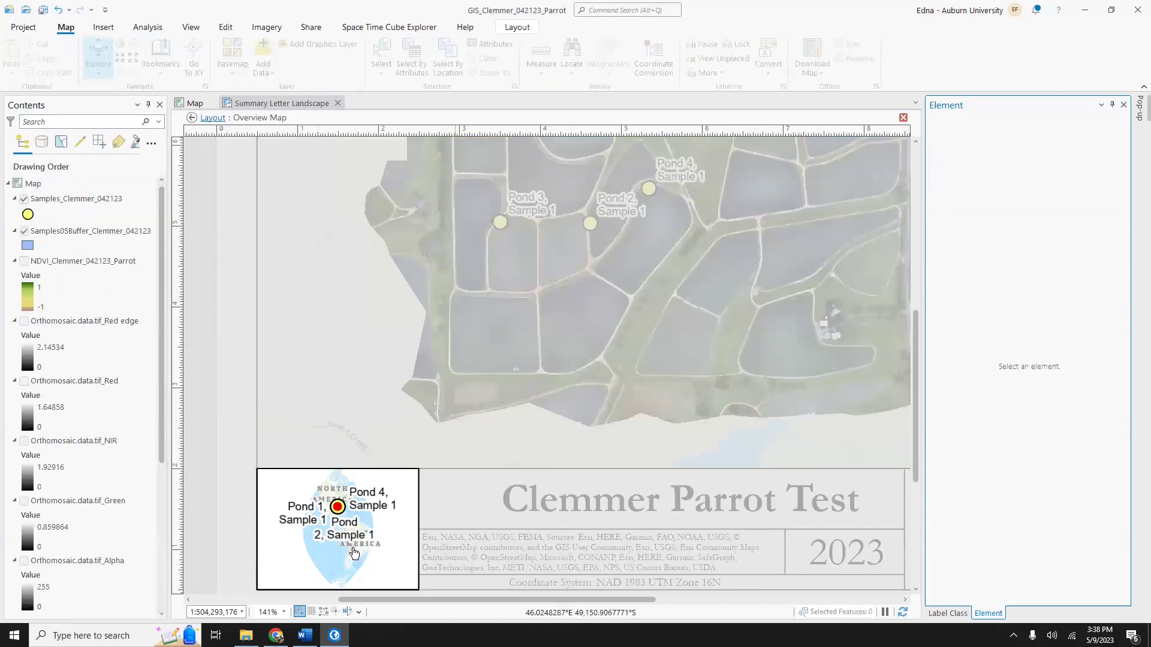
scroll(354, 553, "up", 4)
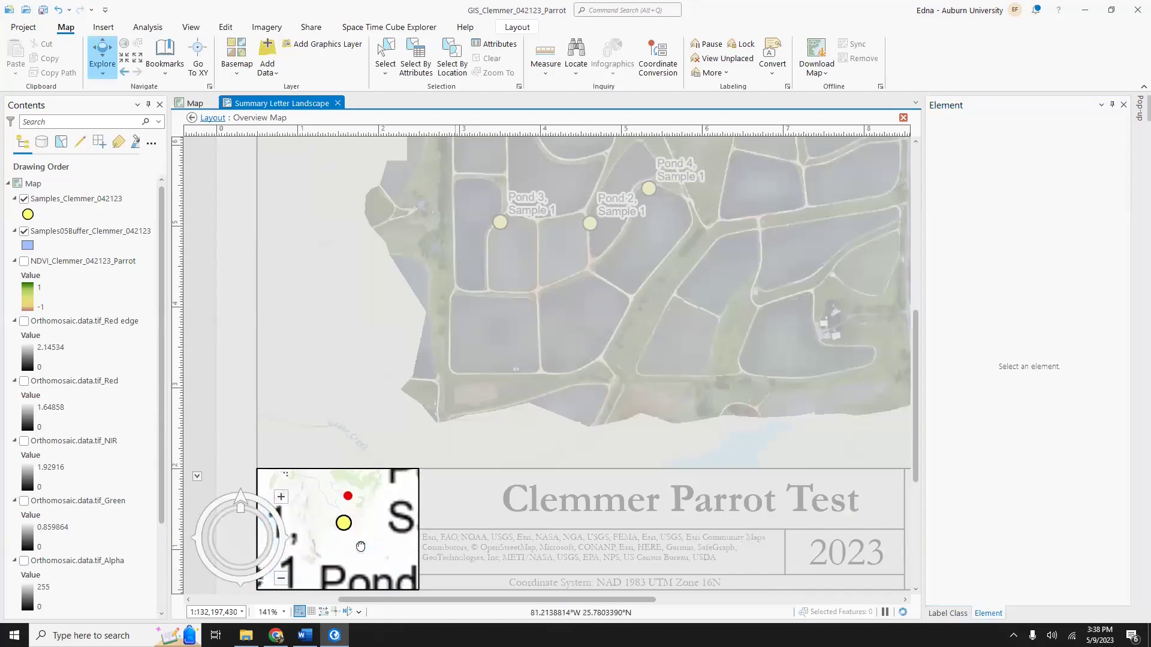
scroll(360, 539, "up", 3)
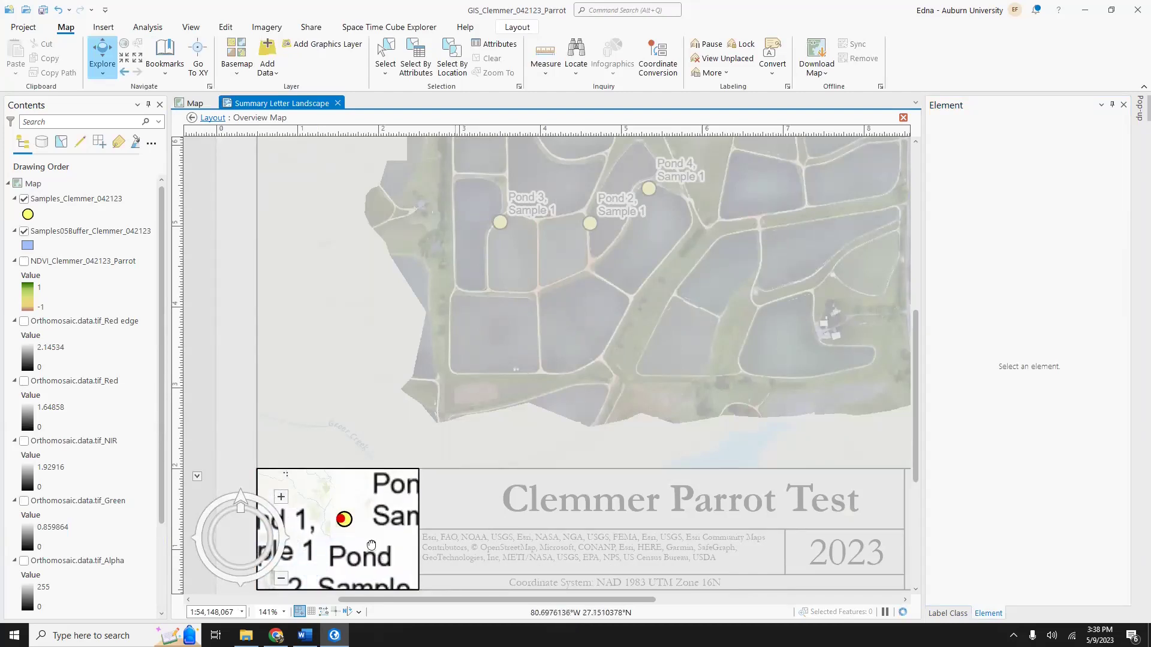
scroll(378, 549, "down", 2)
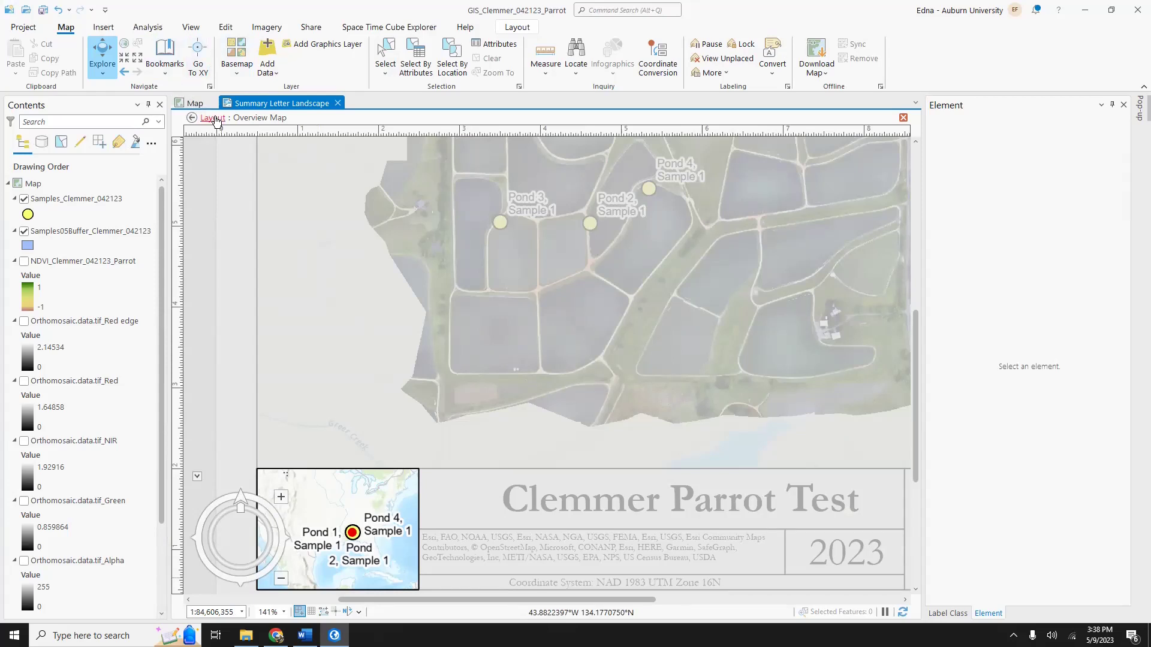
Step: Close the Overview Map frame's activated view and turn off the Samples_Clemmer_042123 layer listed under that frame
left_click(506, 27)
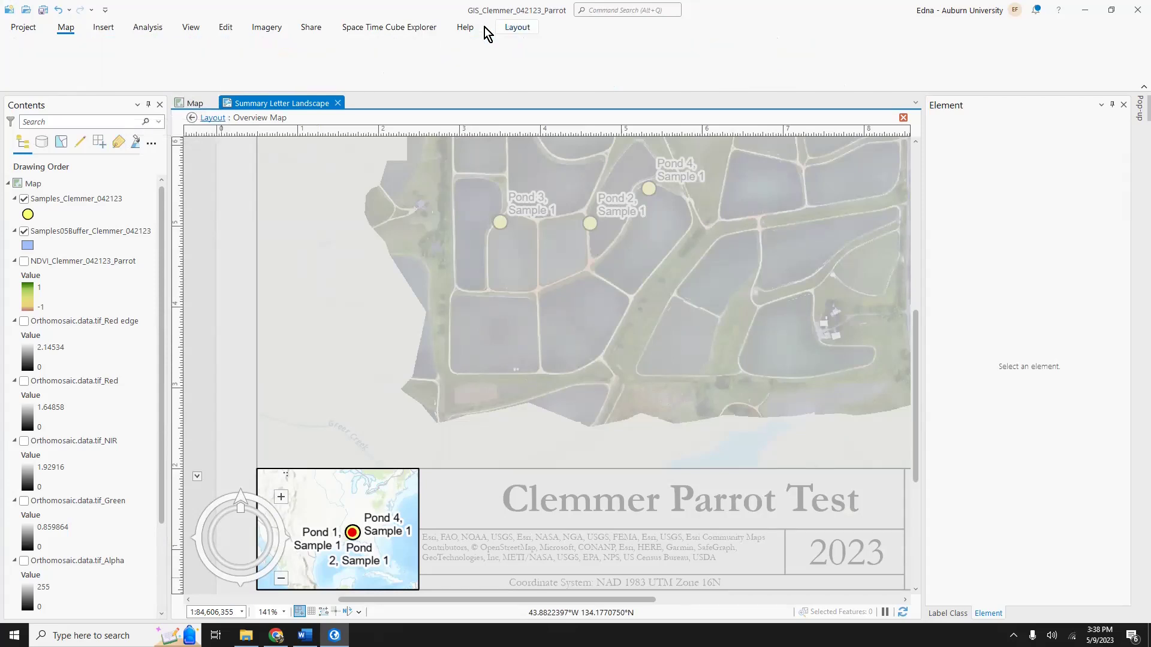
left_click(101, 64)
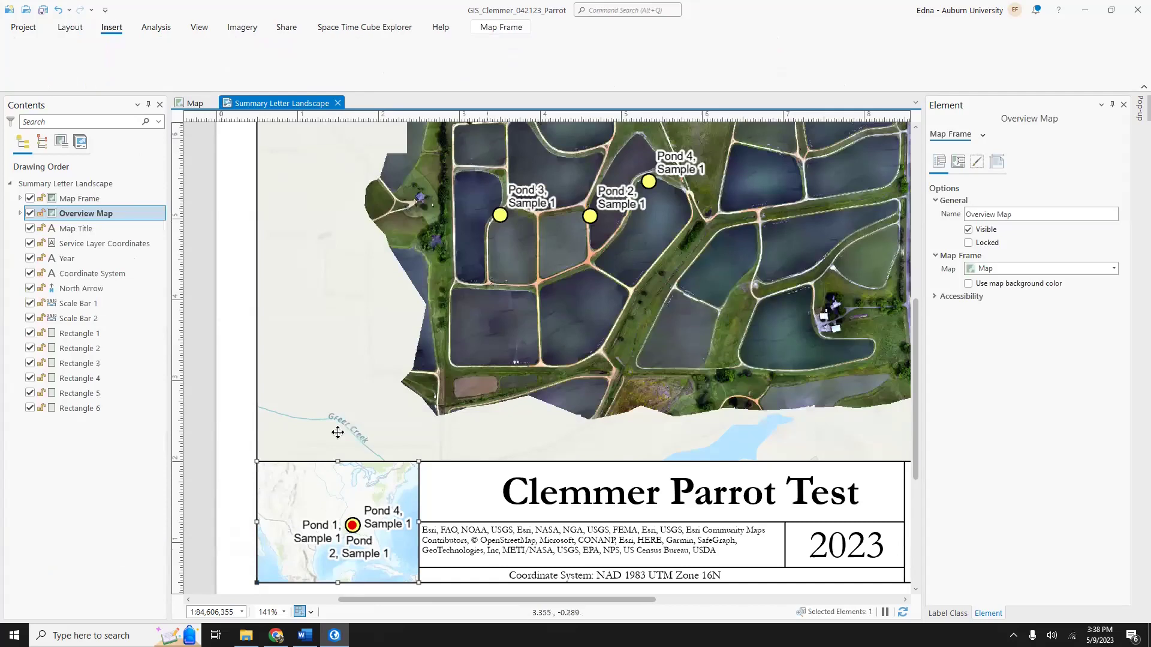
left_click(19, 214)
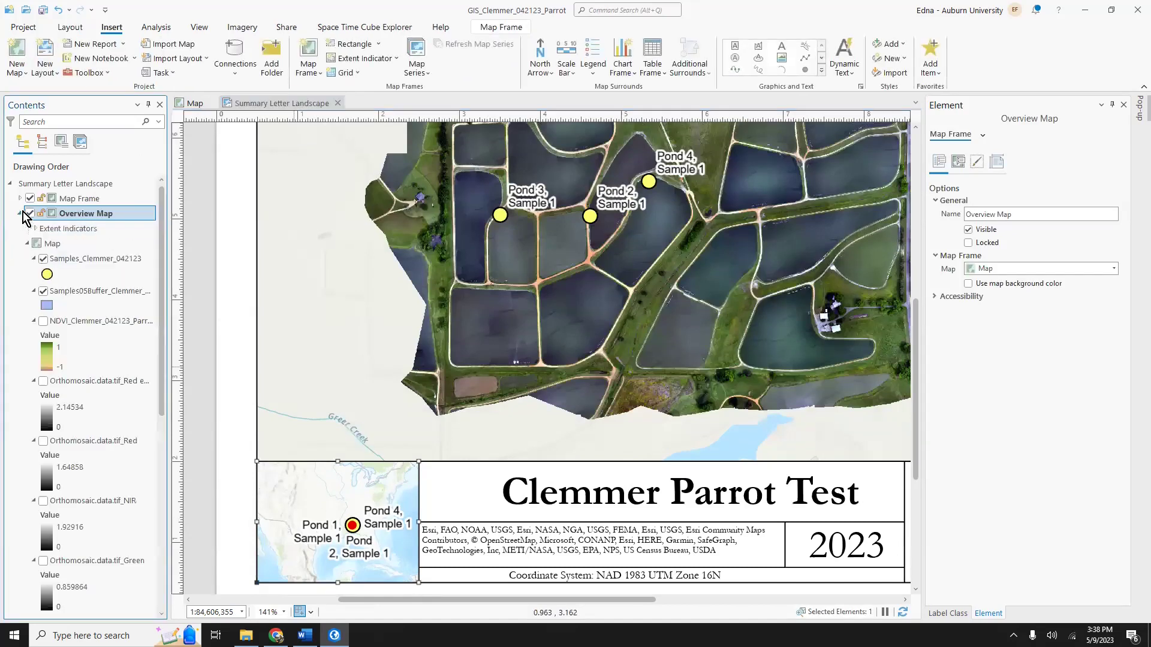
left_click(42, 259)
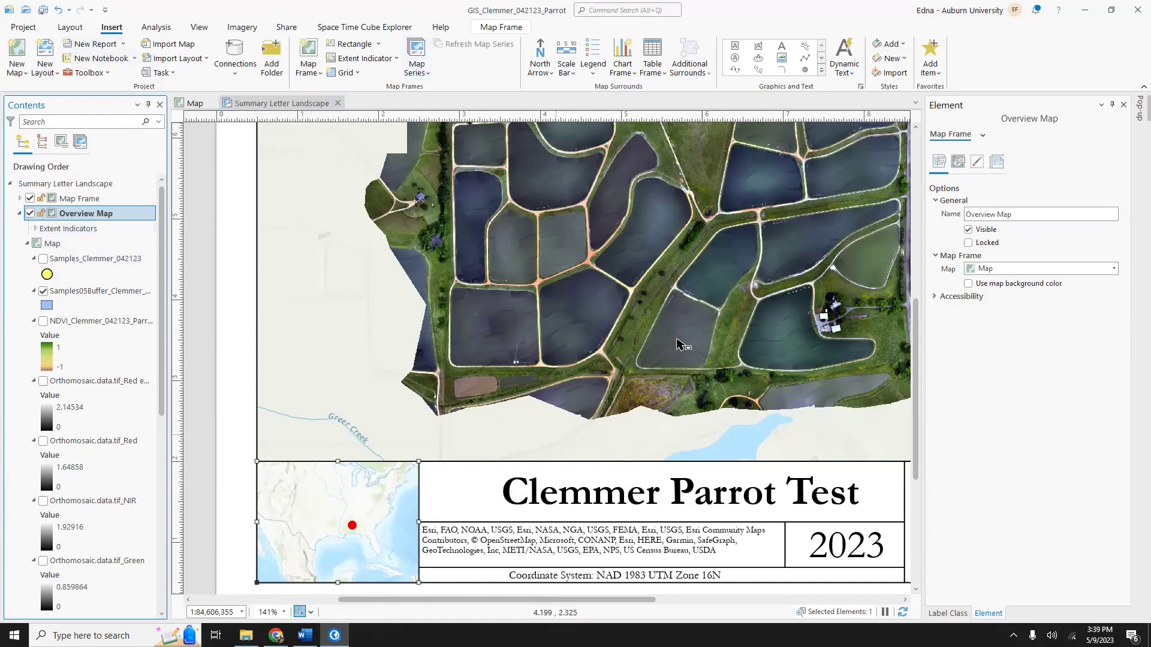
left_click(221, 326)
scroll(224, 290, "down", 5)
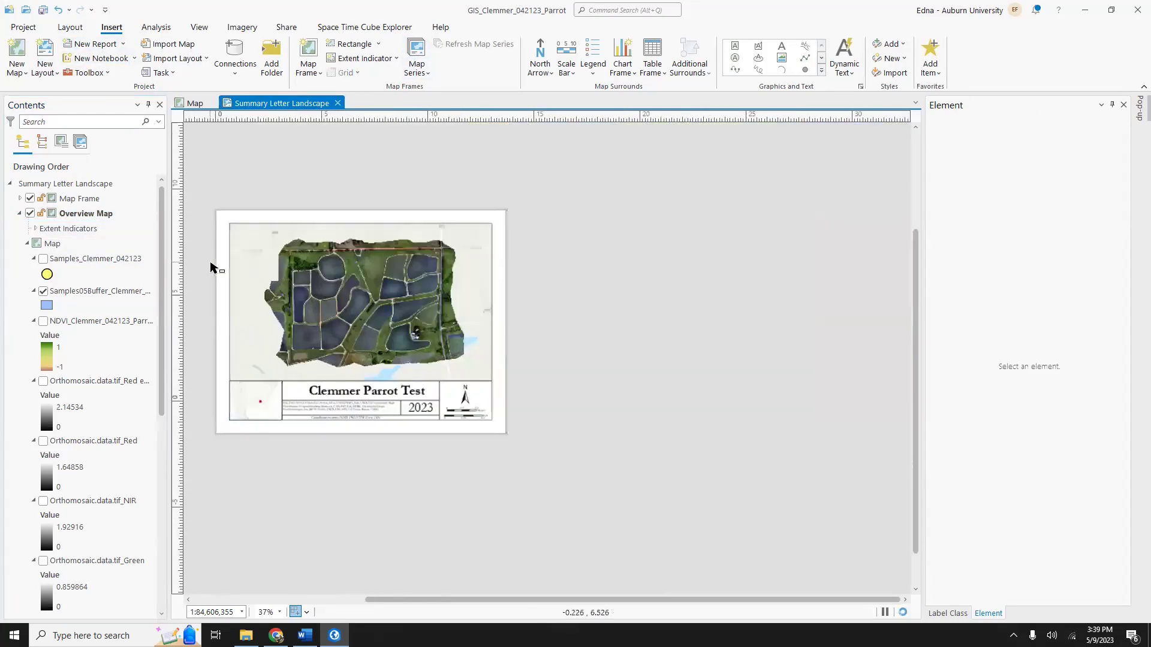
scroll(211, 267, "up", 3)
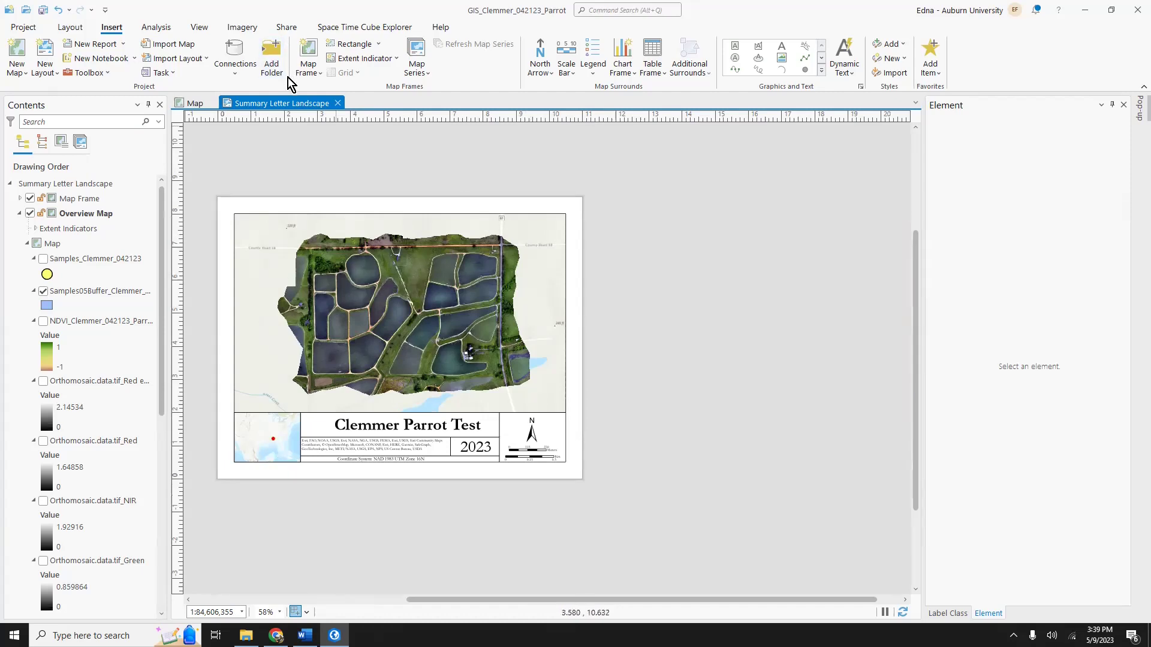
Step: Examine the layout's export settings and output folder, closing them without exporting, and close the element properties
left_click(285, 30)
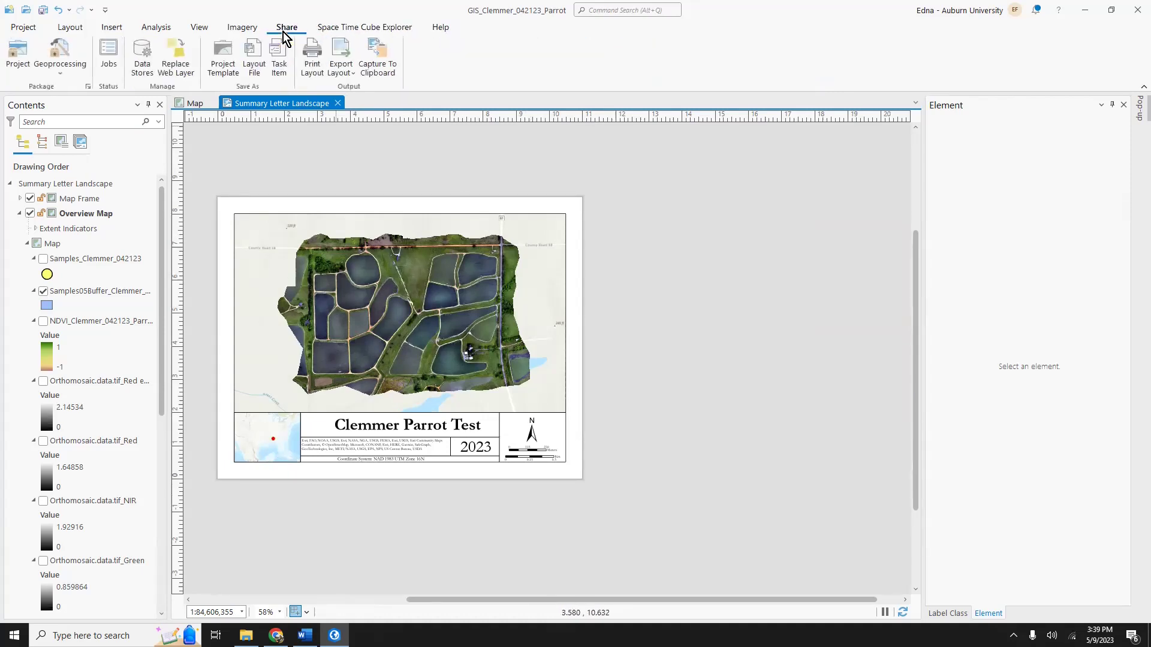
left_click(341, 58)
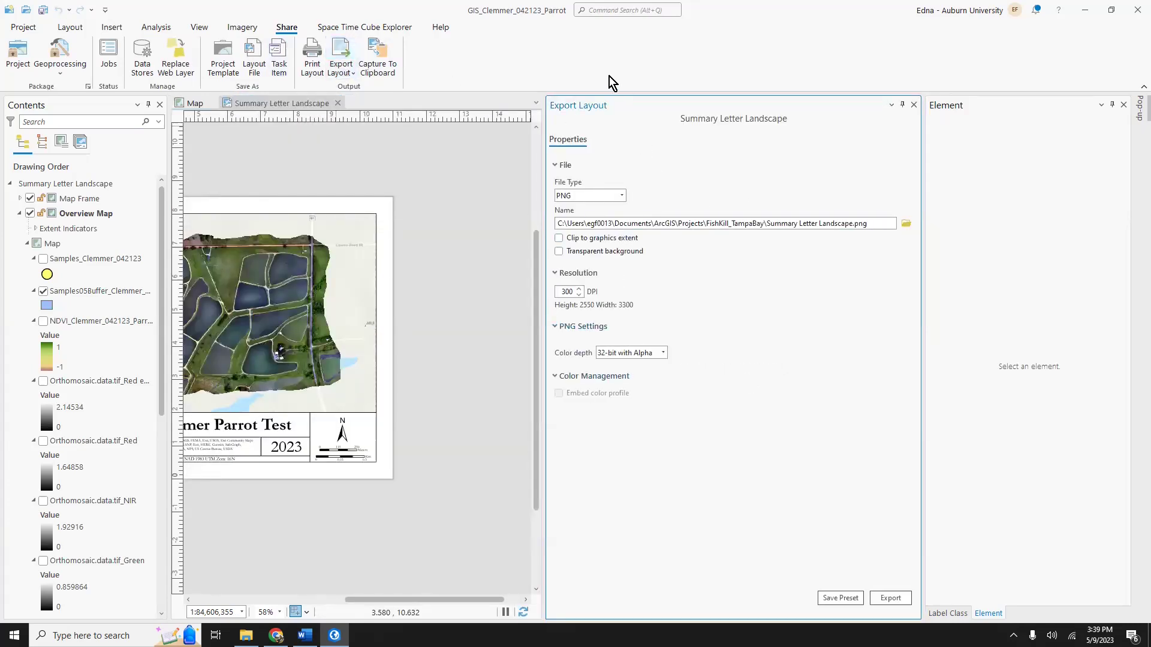
left_click(906, 223)
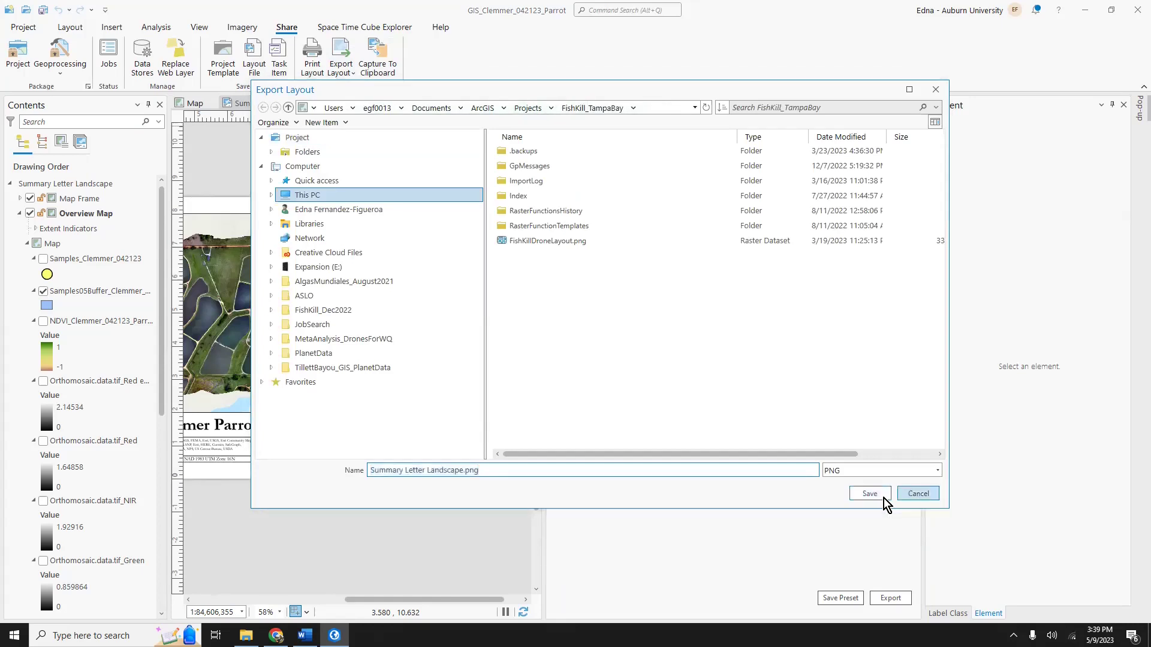
left_click(919, 494)
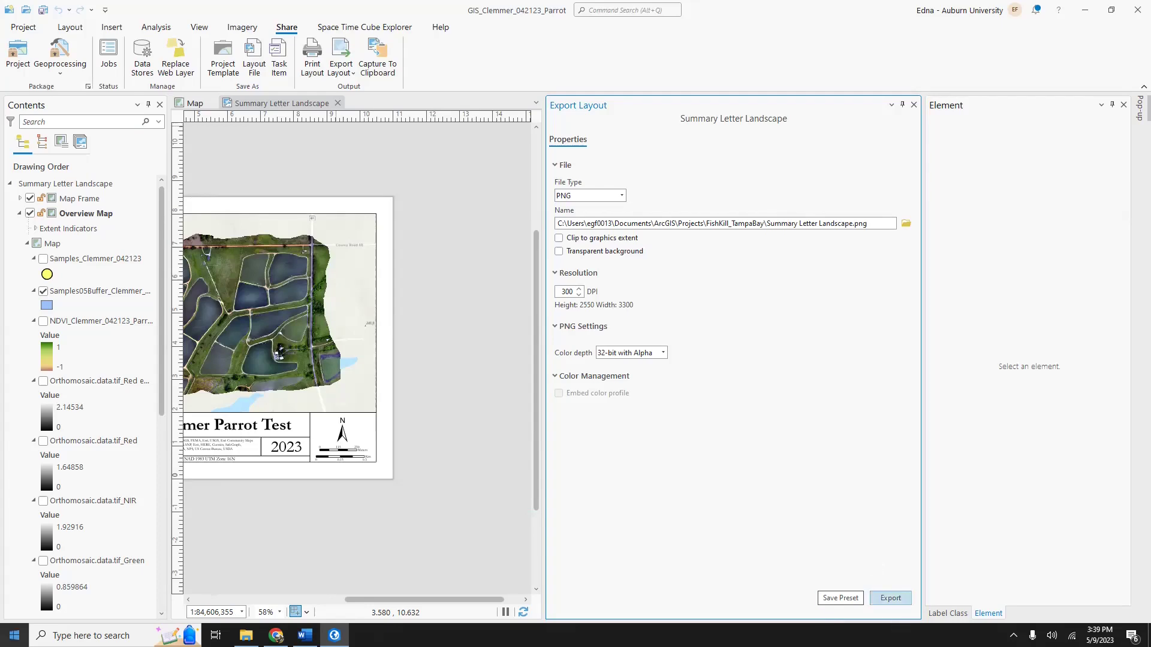
left_click(914, 105)
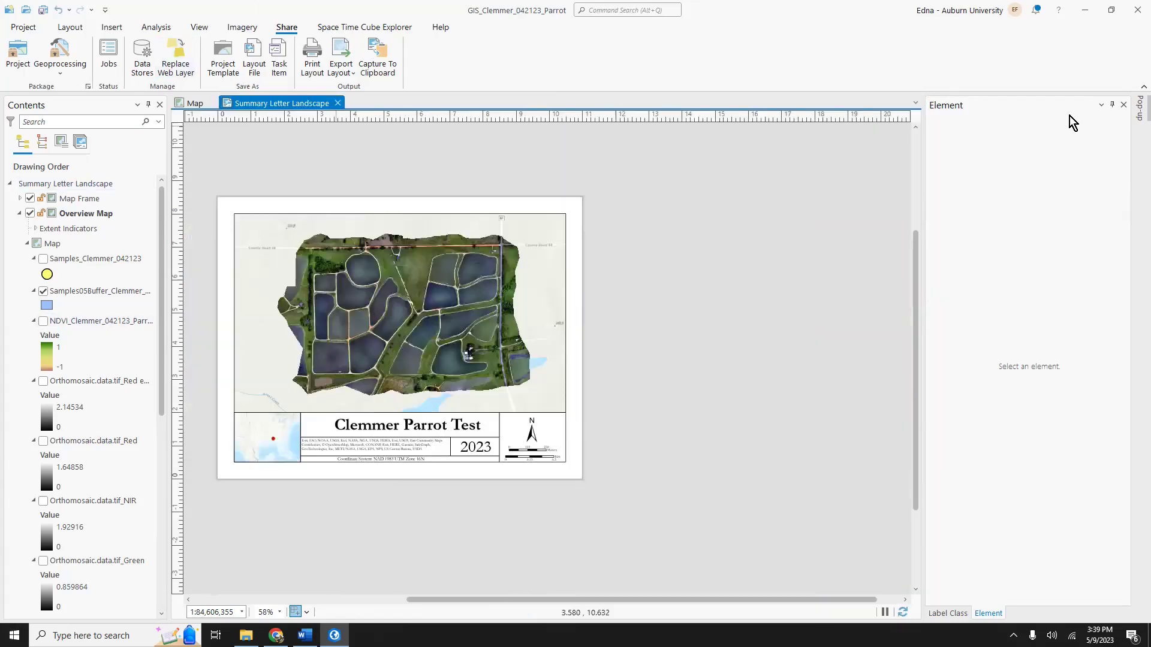
left_click(1123, 105)
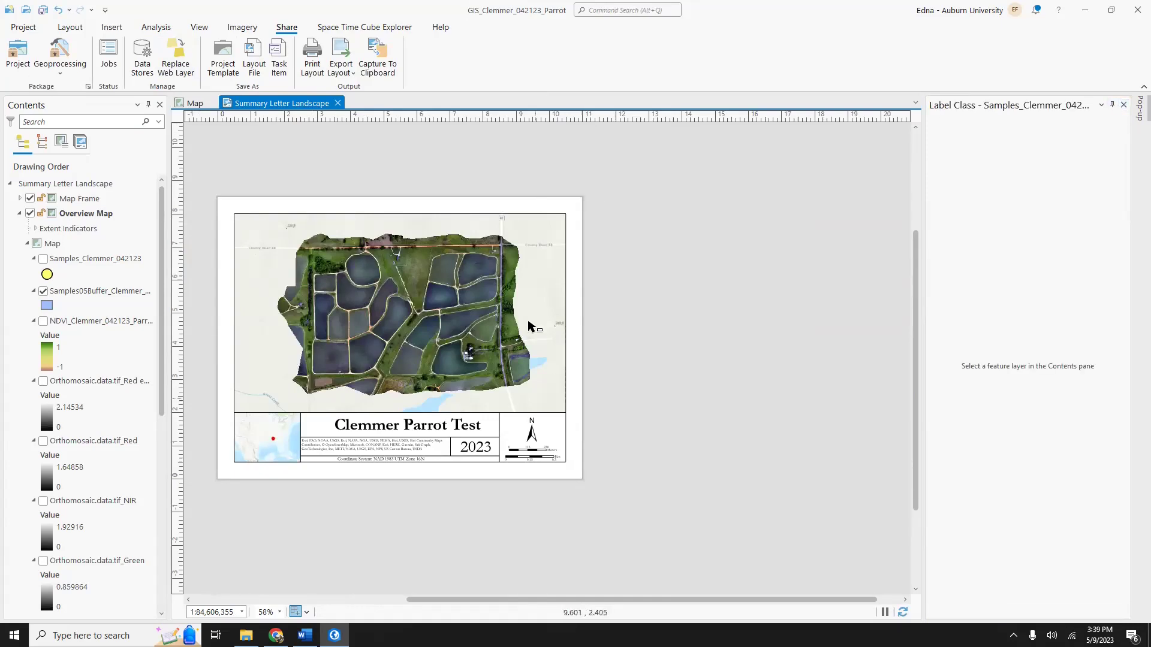